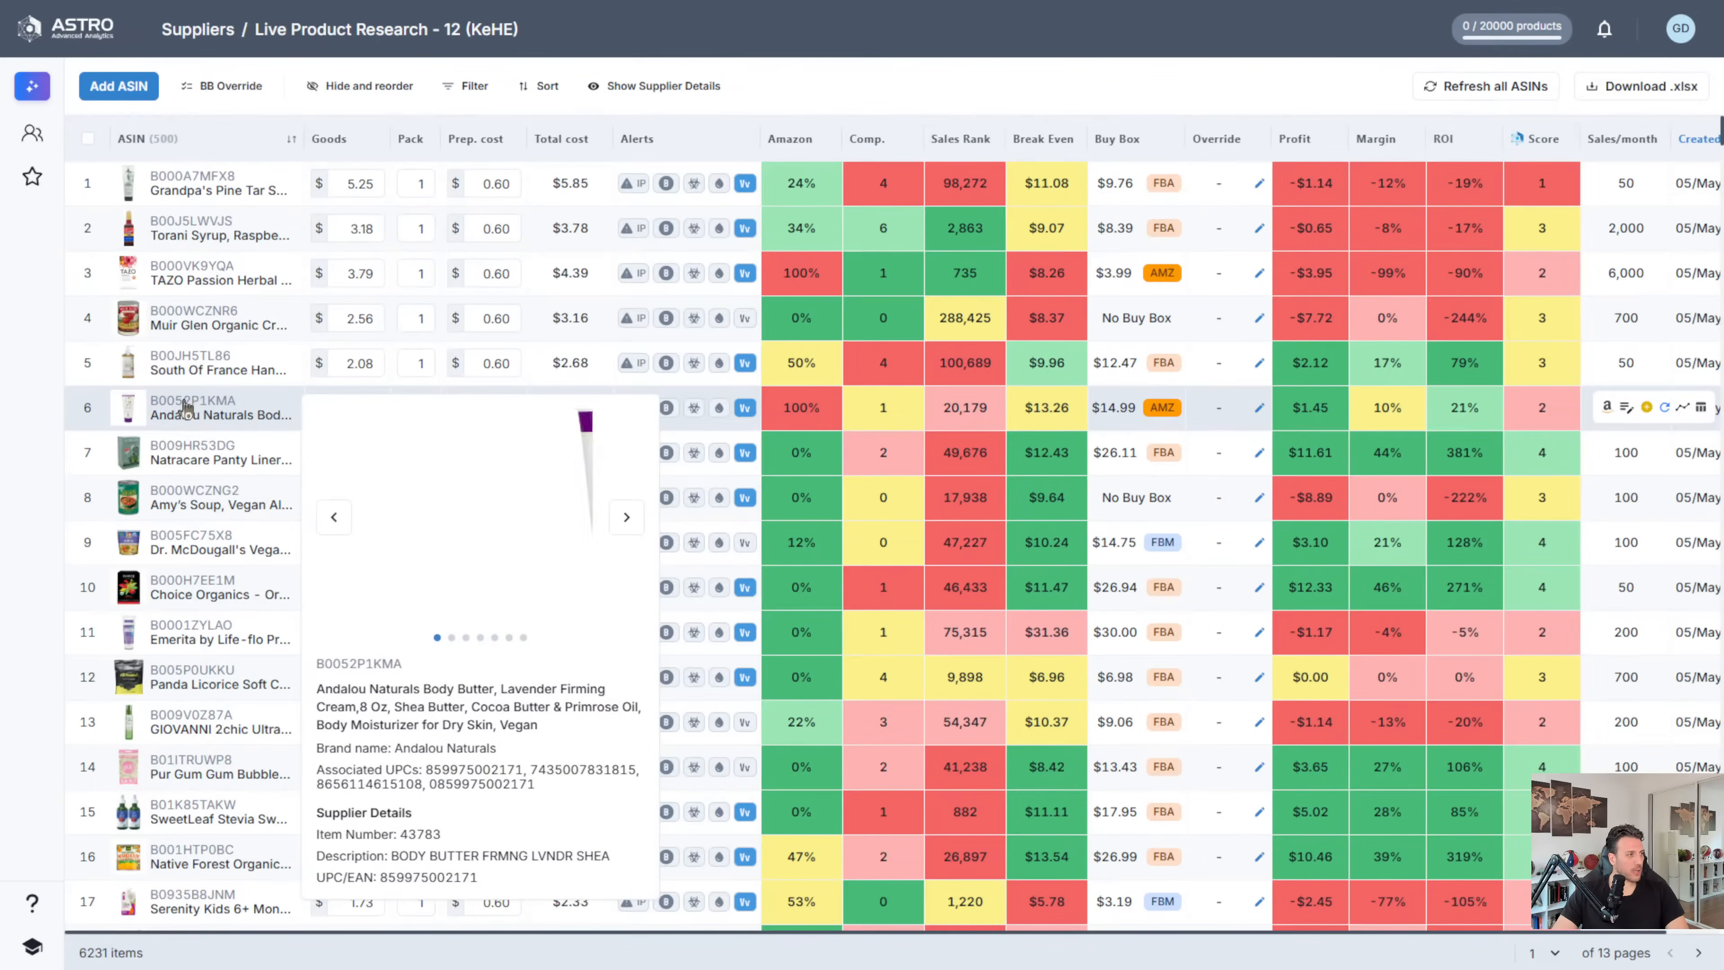
- Review the Natracare Panty Liners product details and its list of Buy Box sellers with their stock, then return to the product table
left_click(1059, 451)
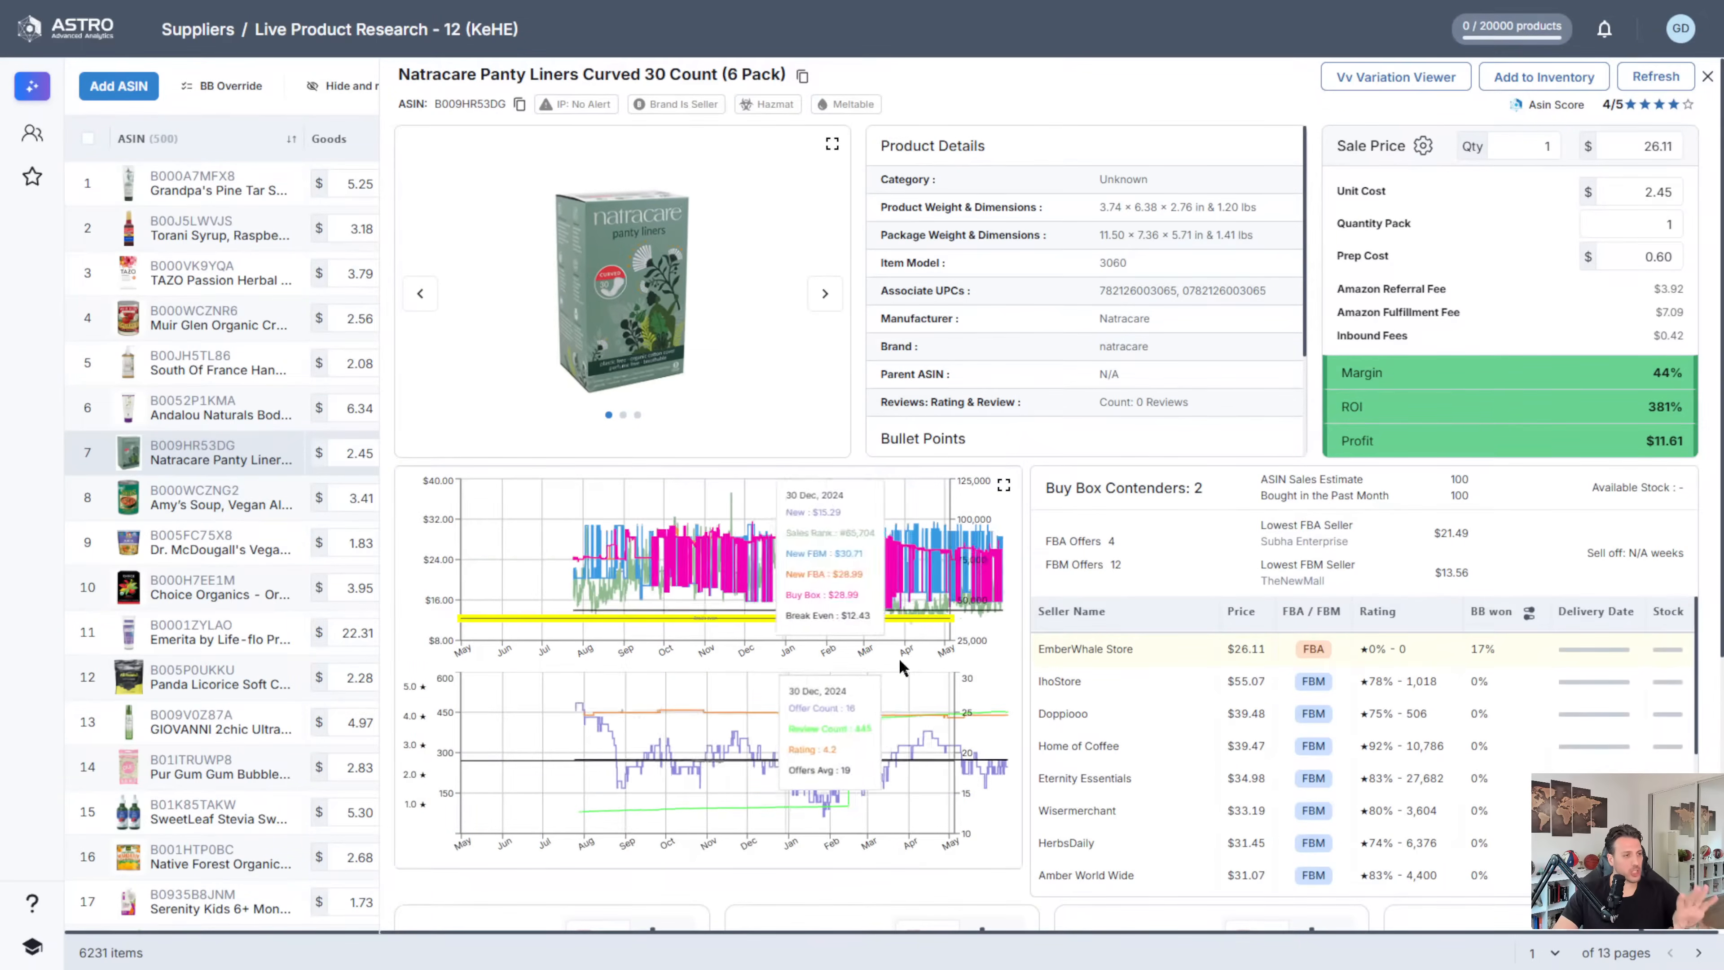
scroll(1424, 795, "down", 3)
scroll(1424, 795, "up", 4)
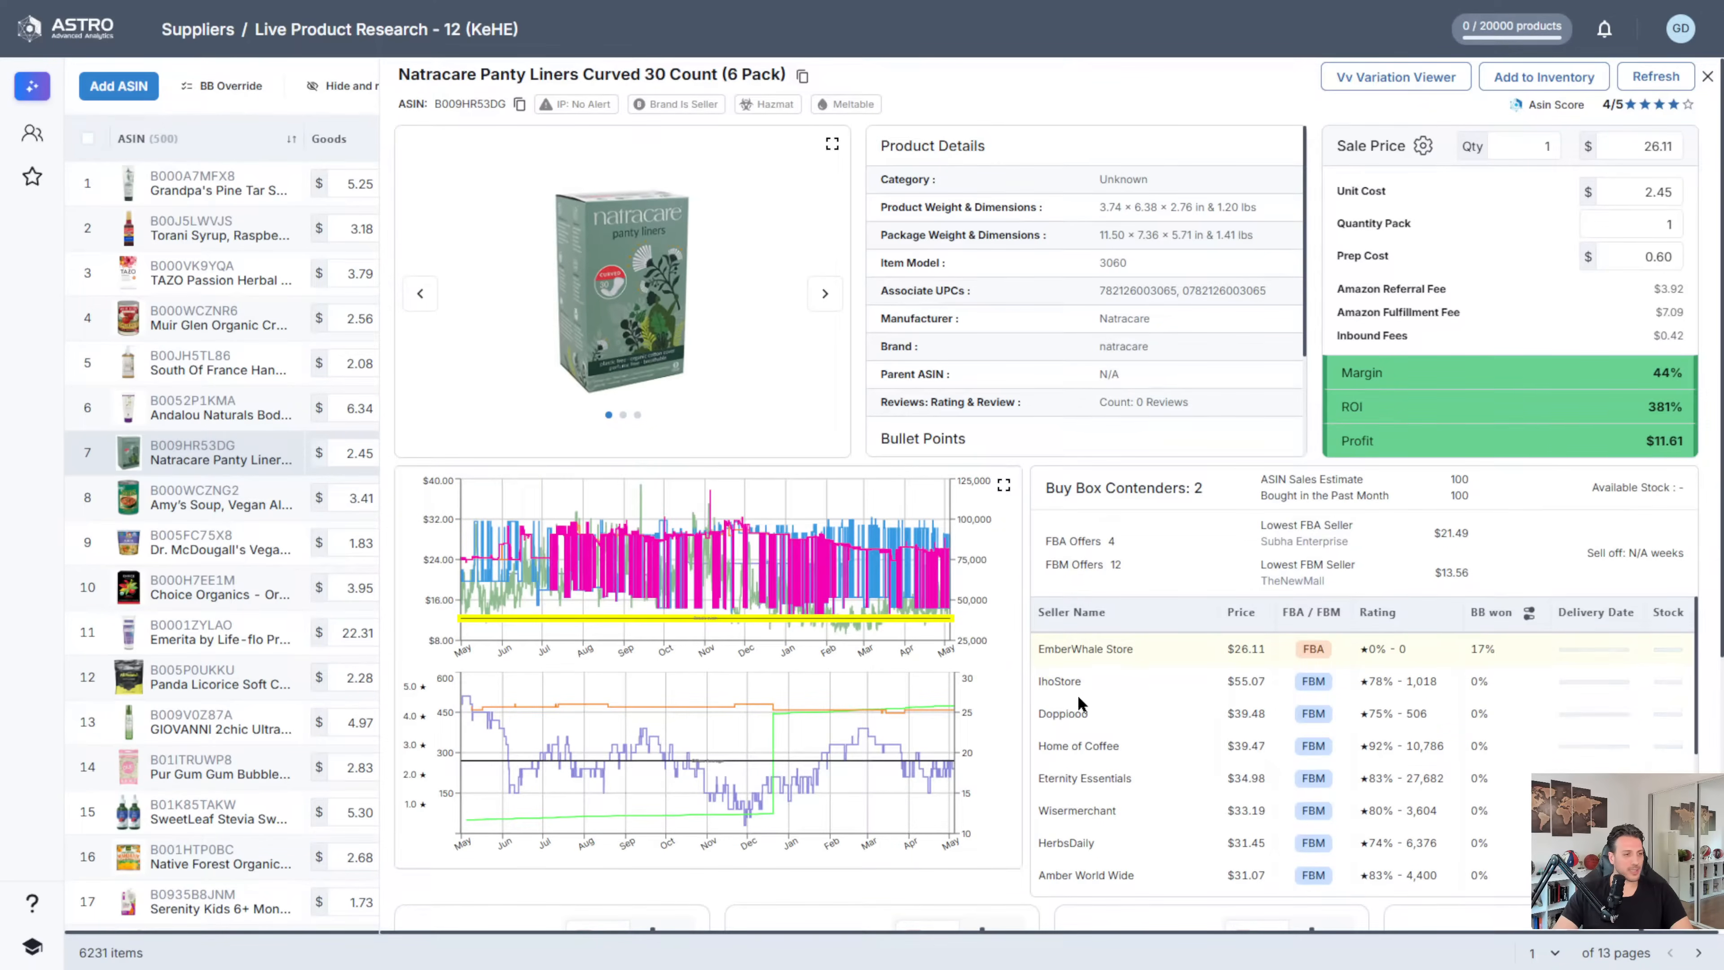
scroll(1086, 704, "down", 3)
scroll(1154, 696, "up", 3)
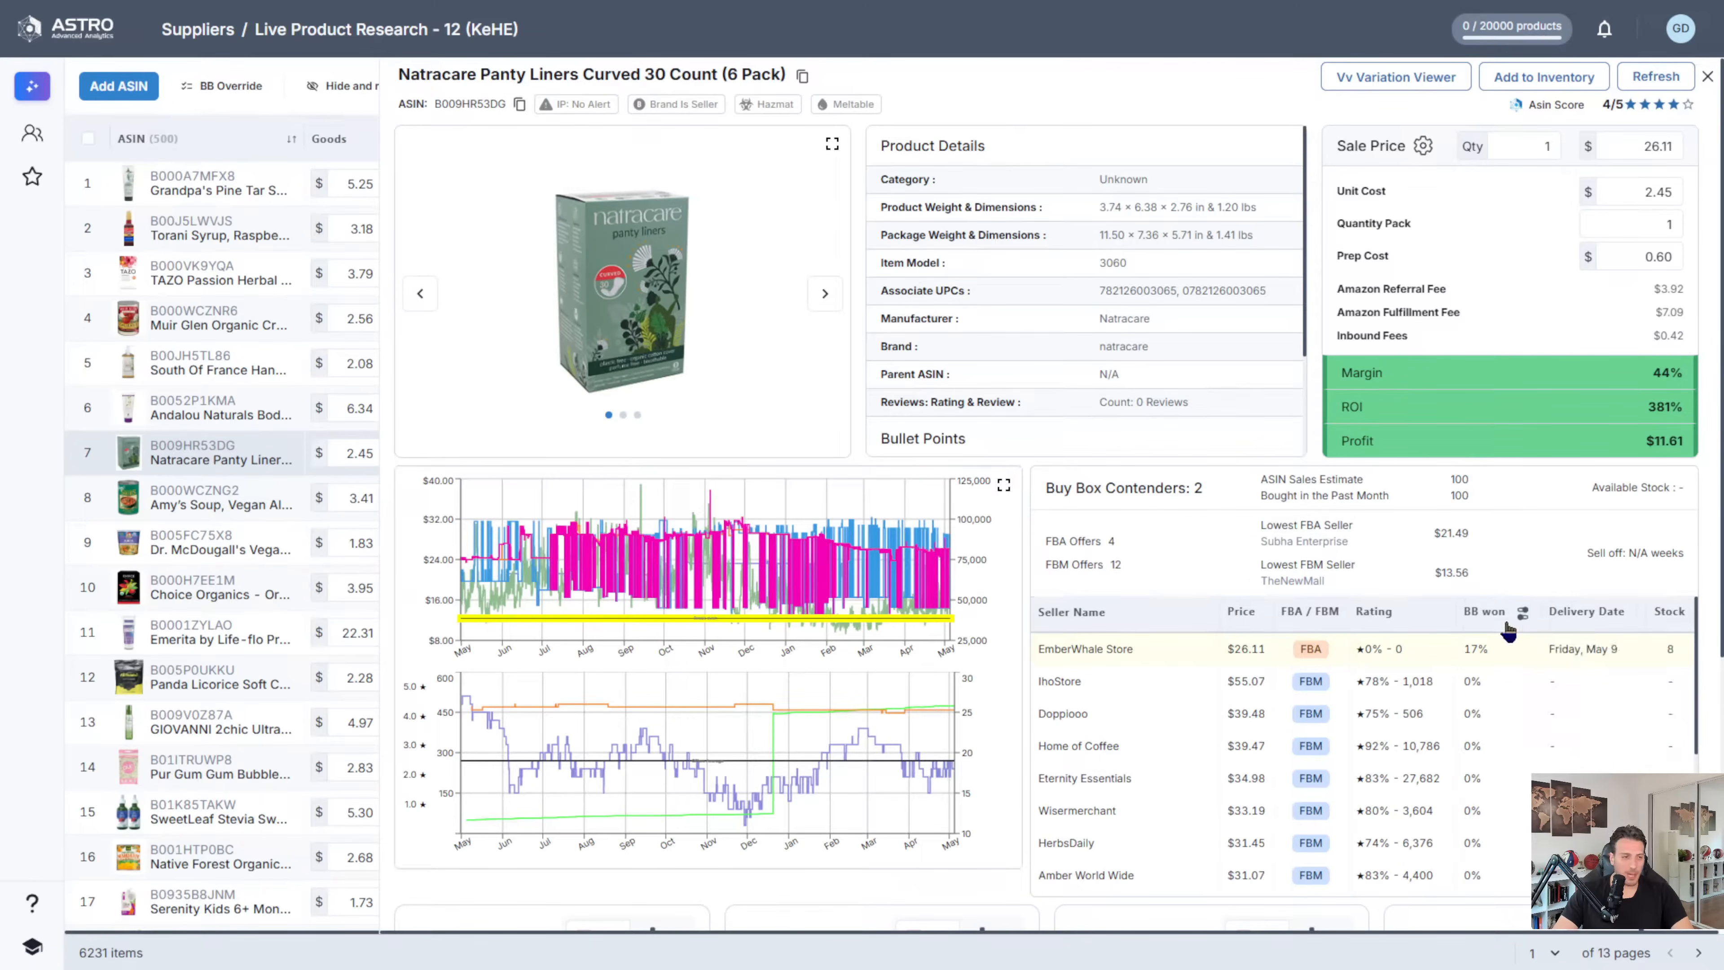
scroll(1582, 680, "down", 3)
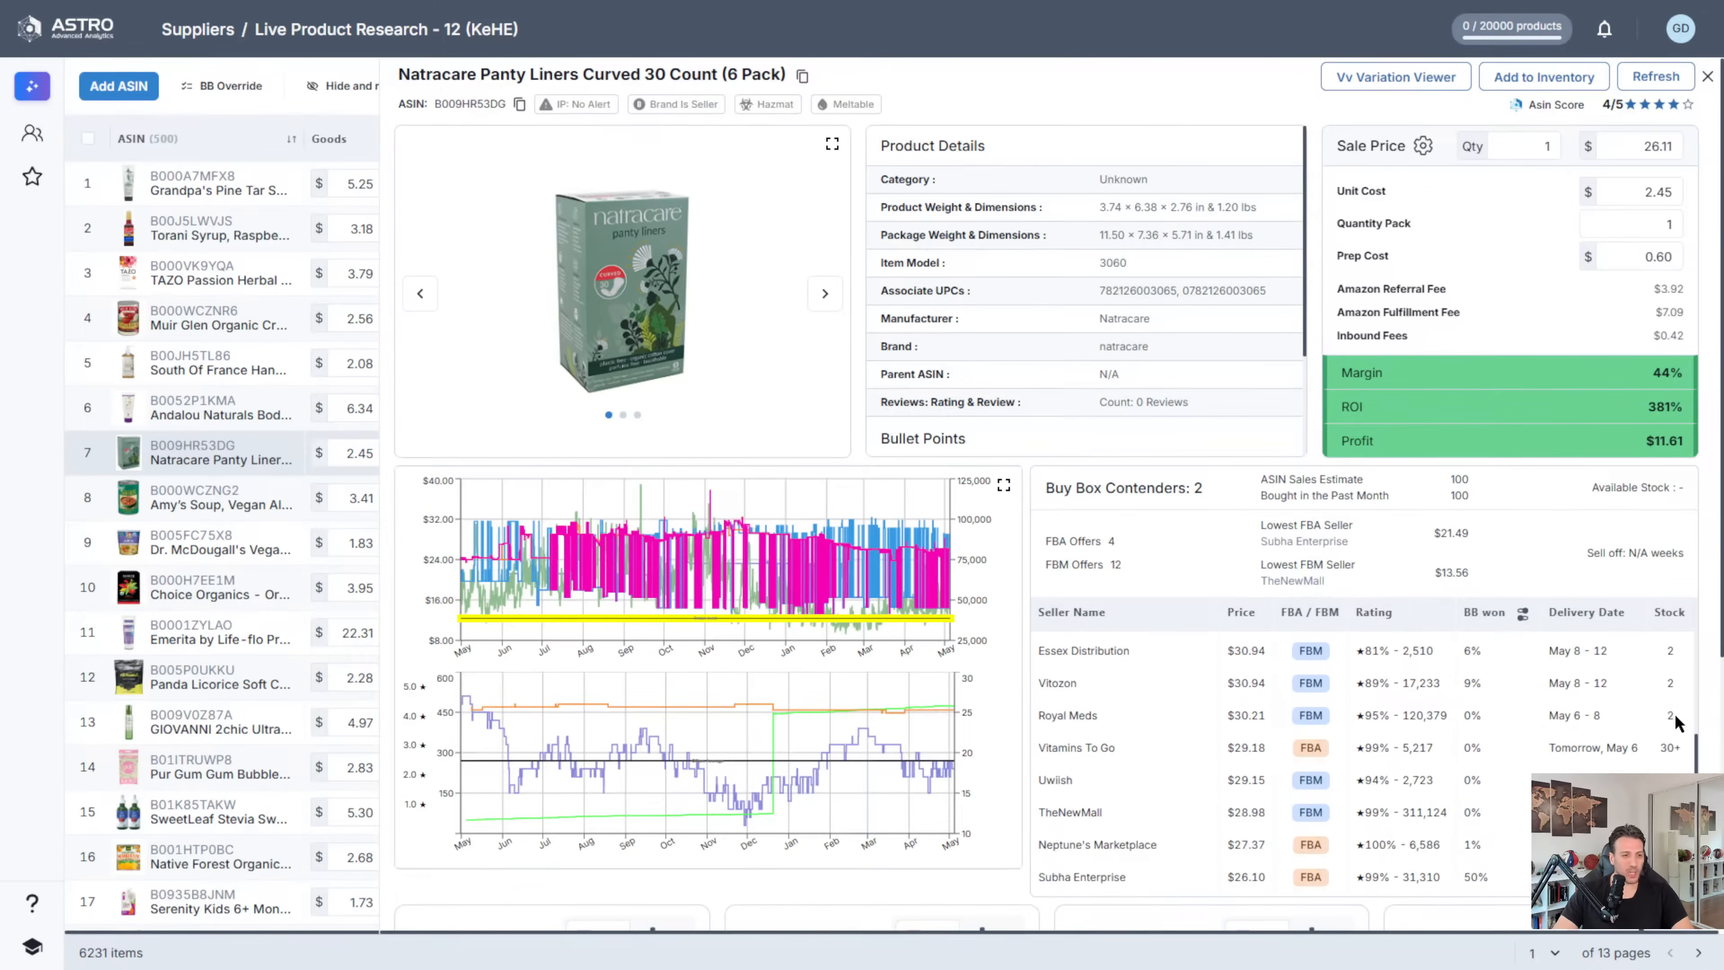
scroll(1685, 710, "up", 4)
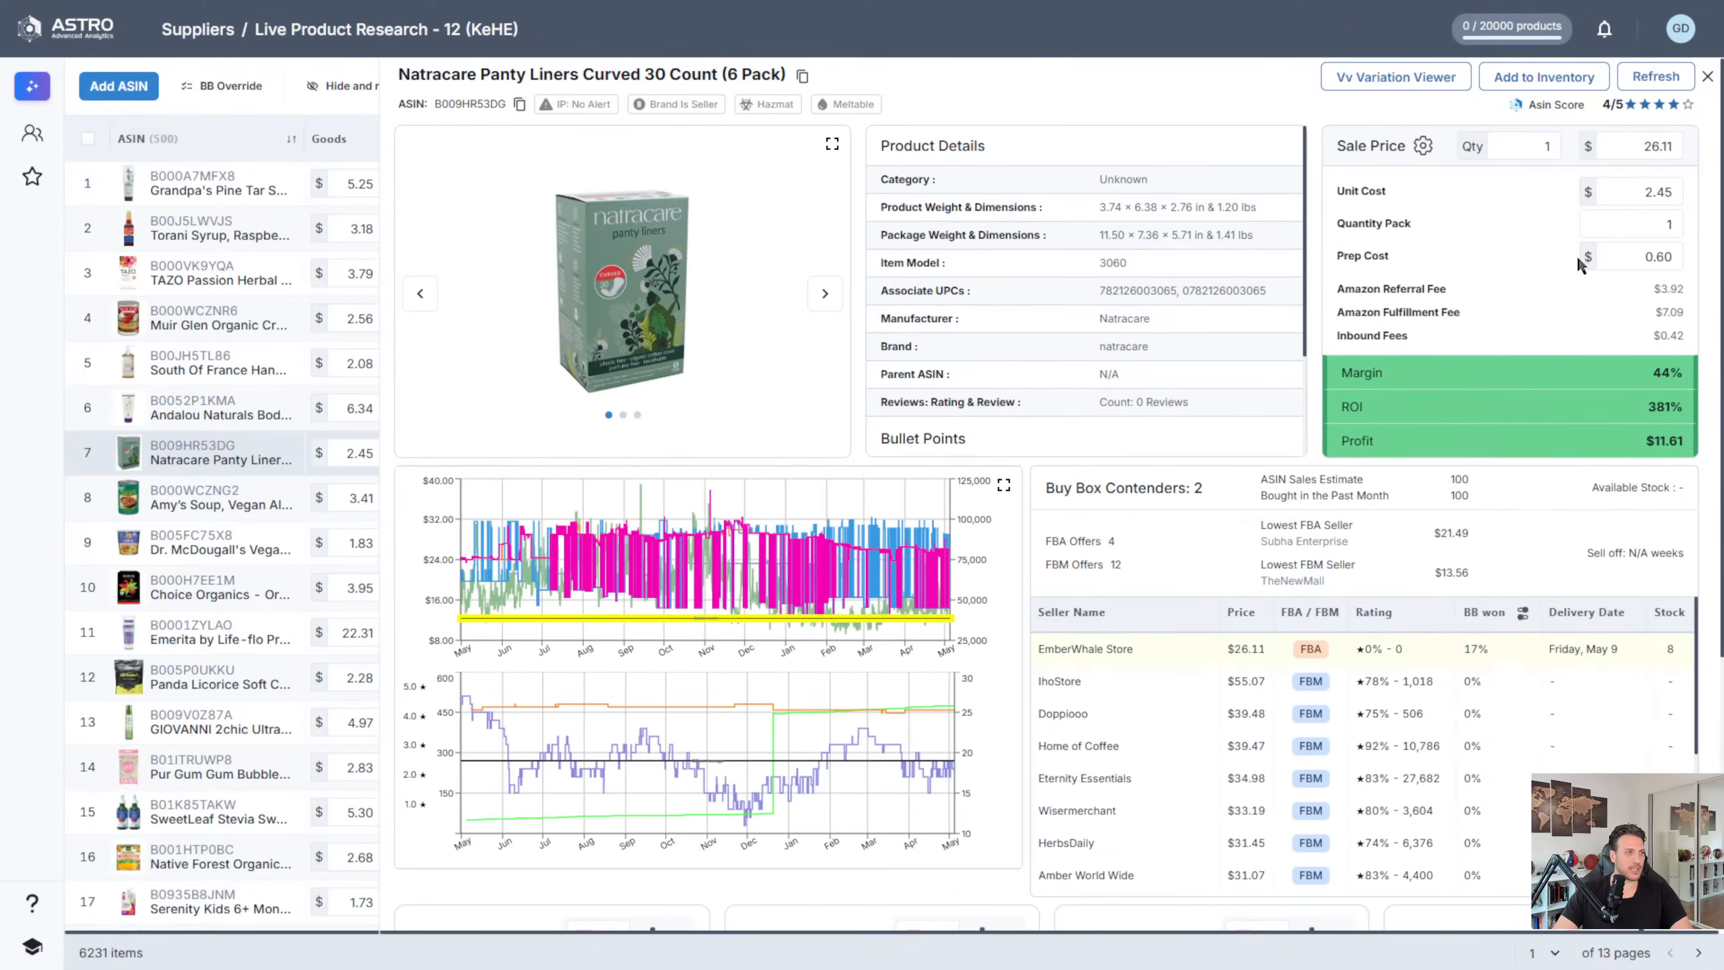
left_click(1707, 76)
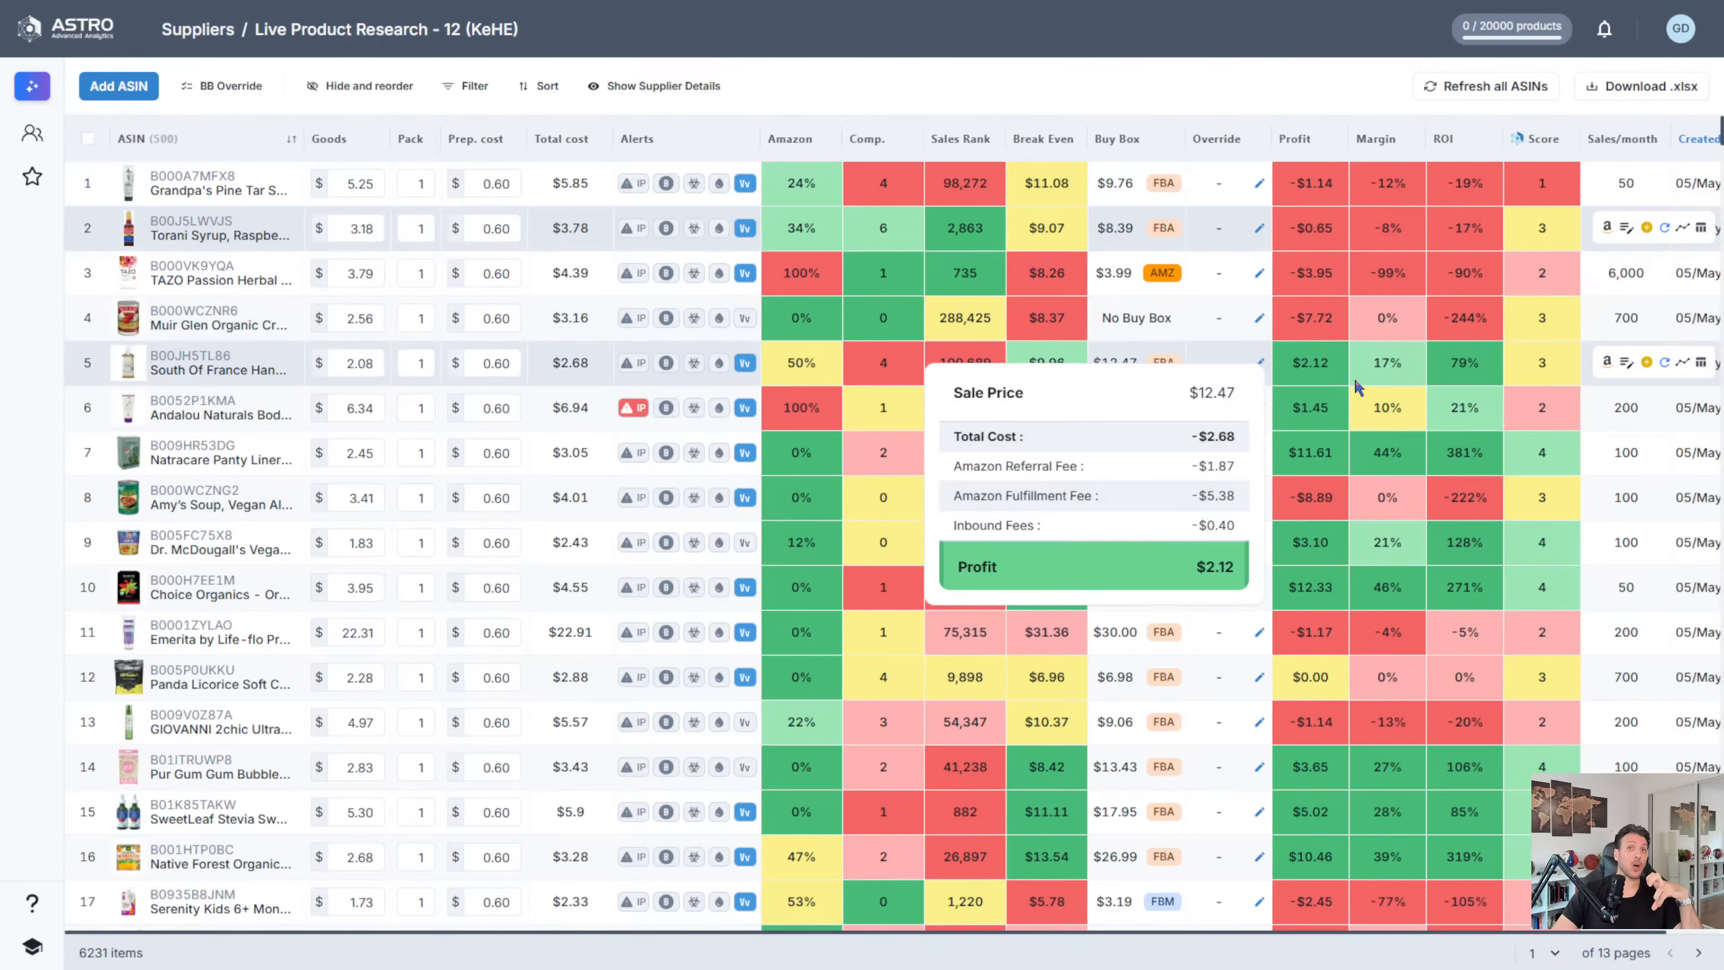
mouse_move(1298, 453)
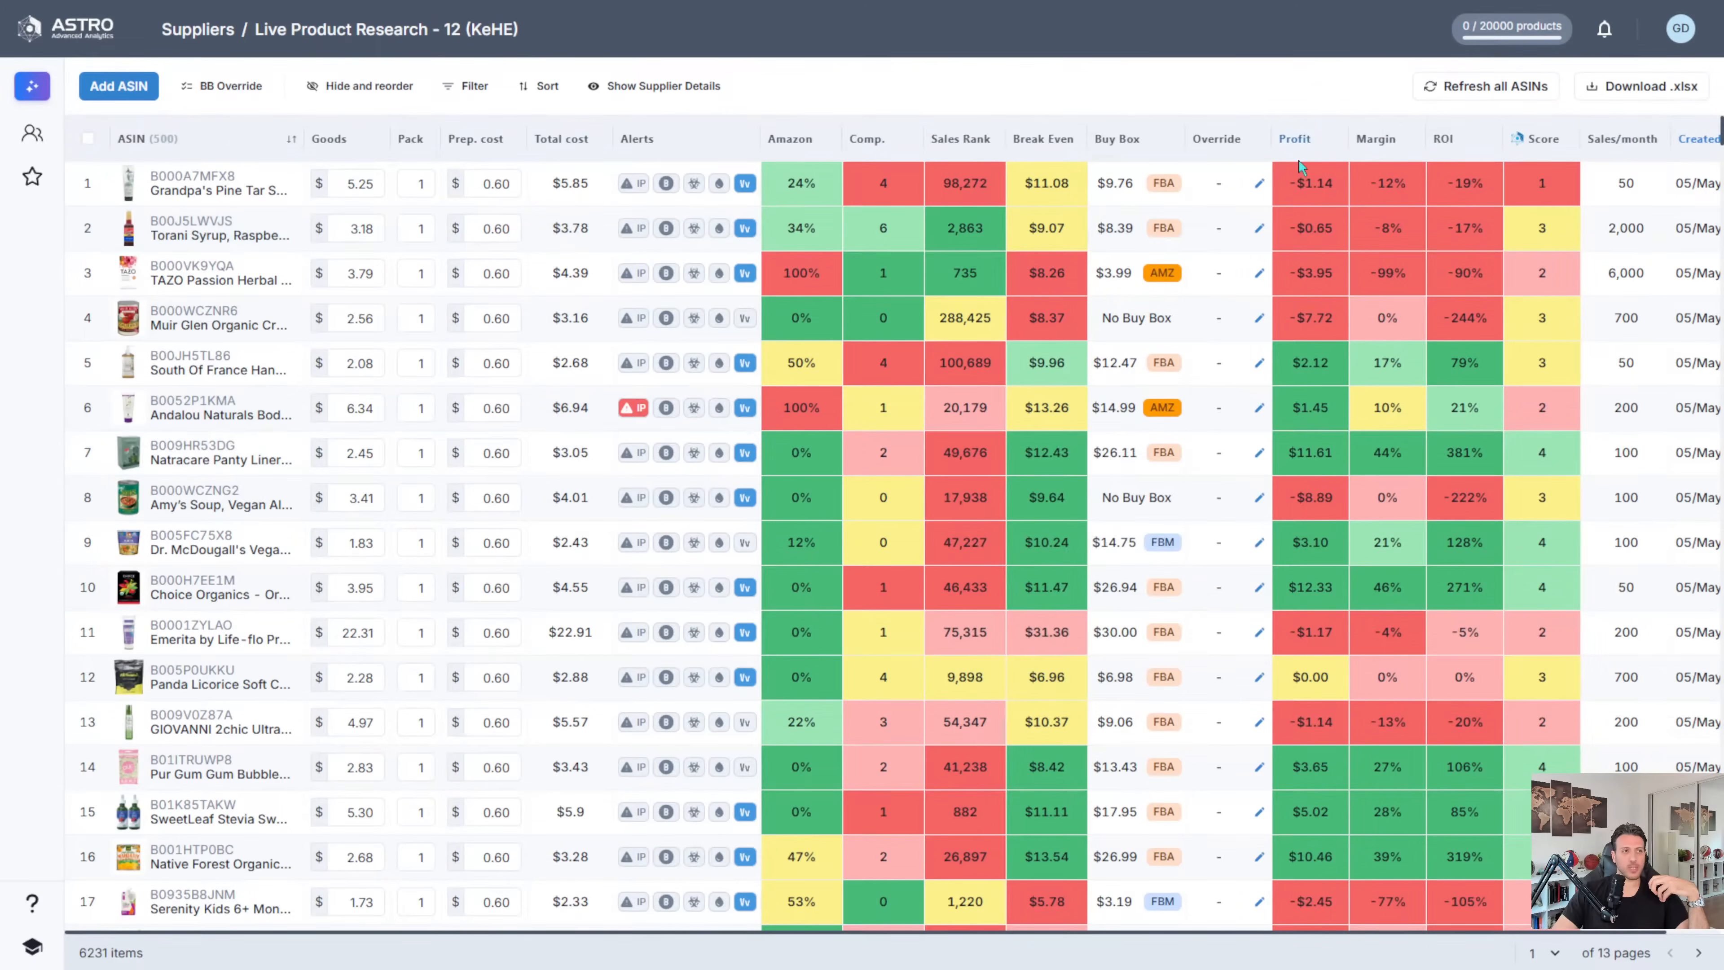
mouse_move(1317, 188)
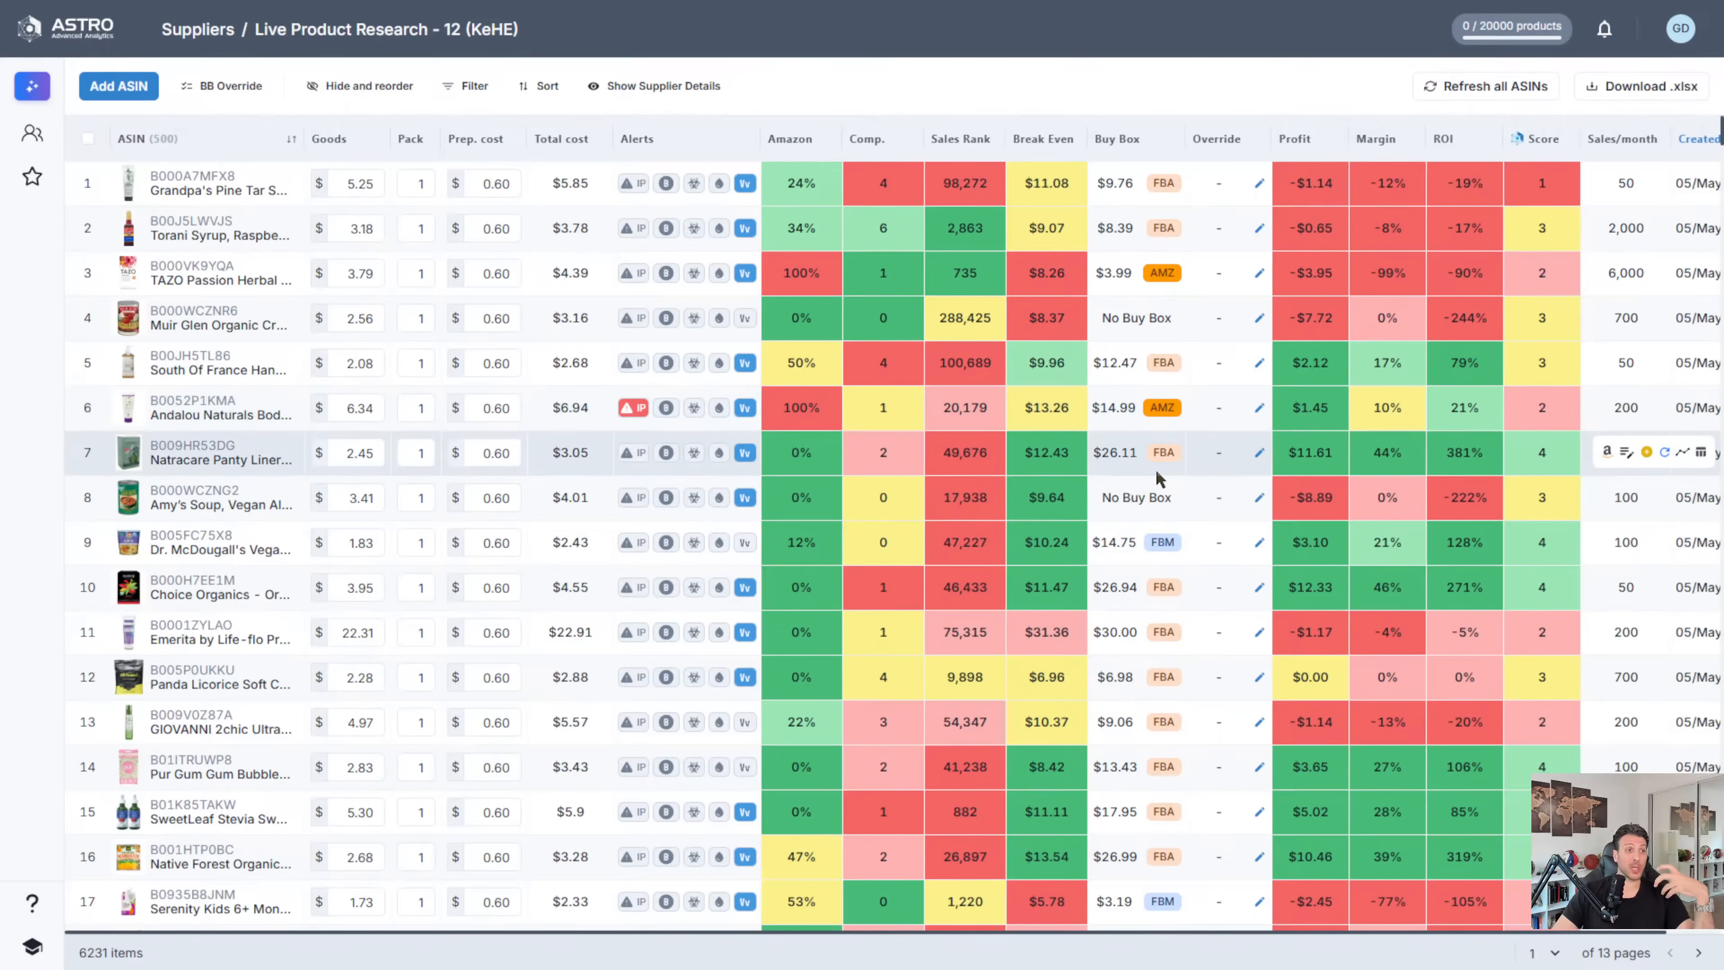
mouse_move(1166, 536)
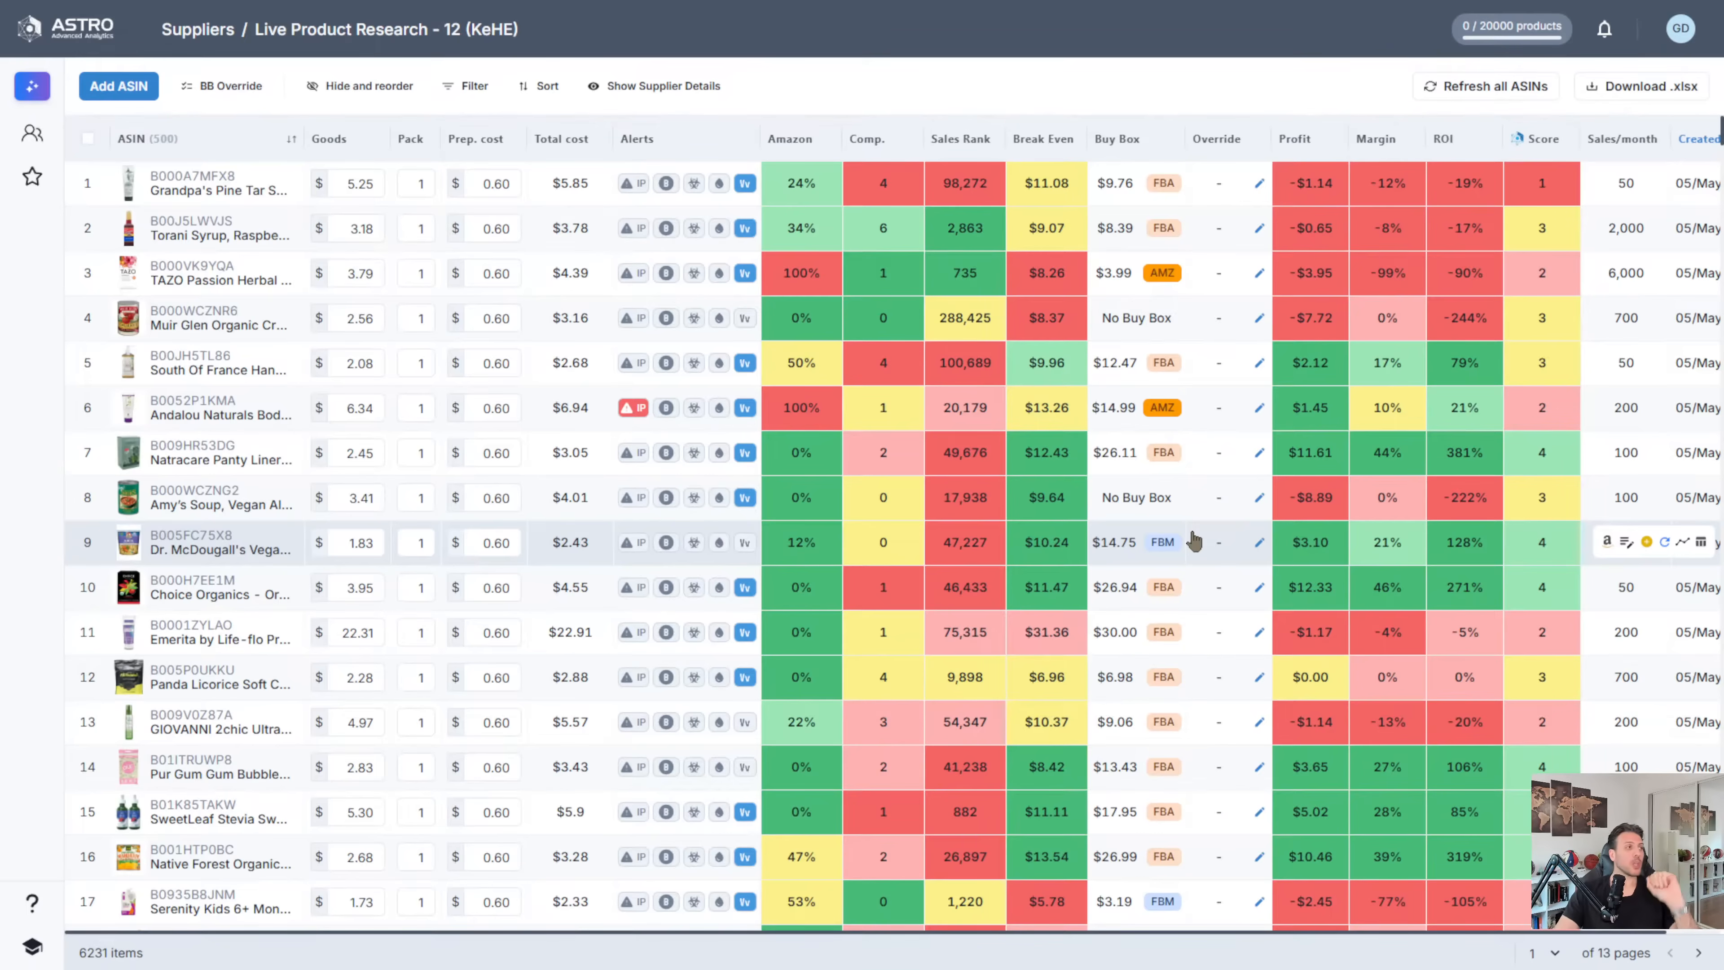
- Filter the product table to items with ROI % more than -15
left_click(468, 88)
left_click(516, 182)
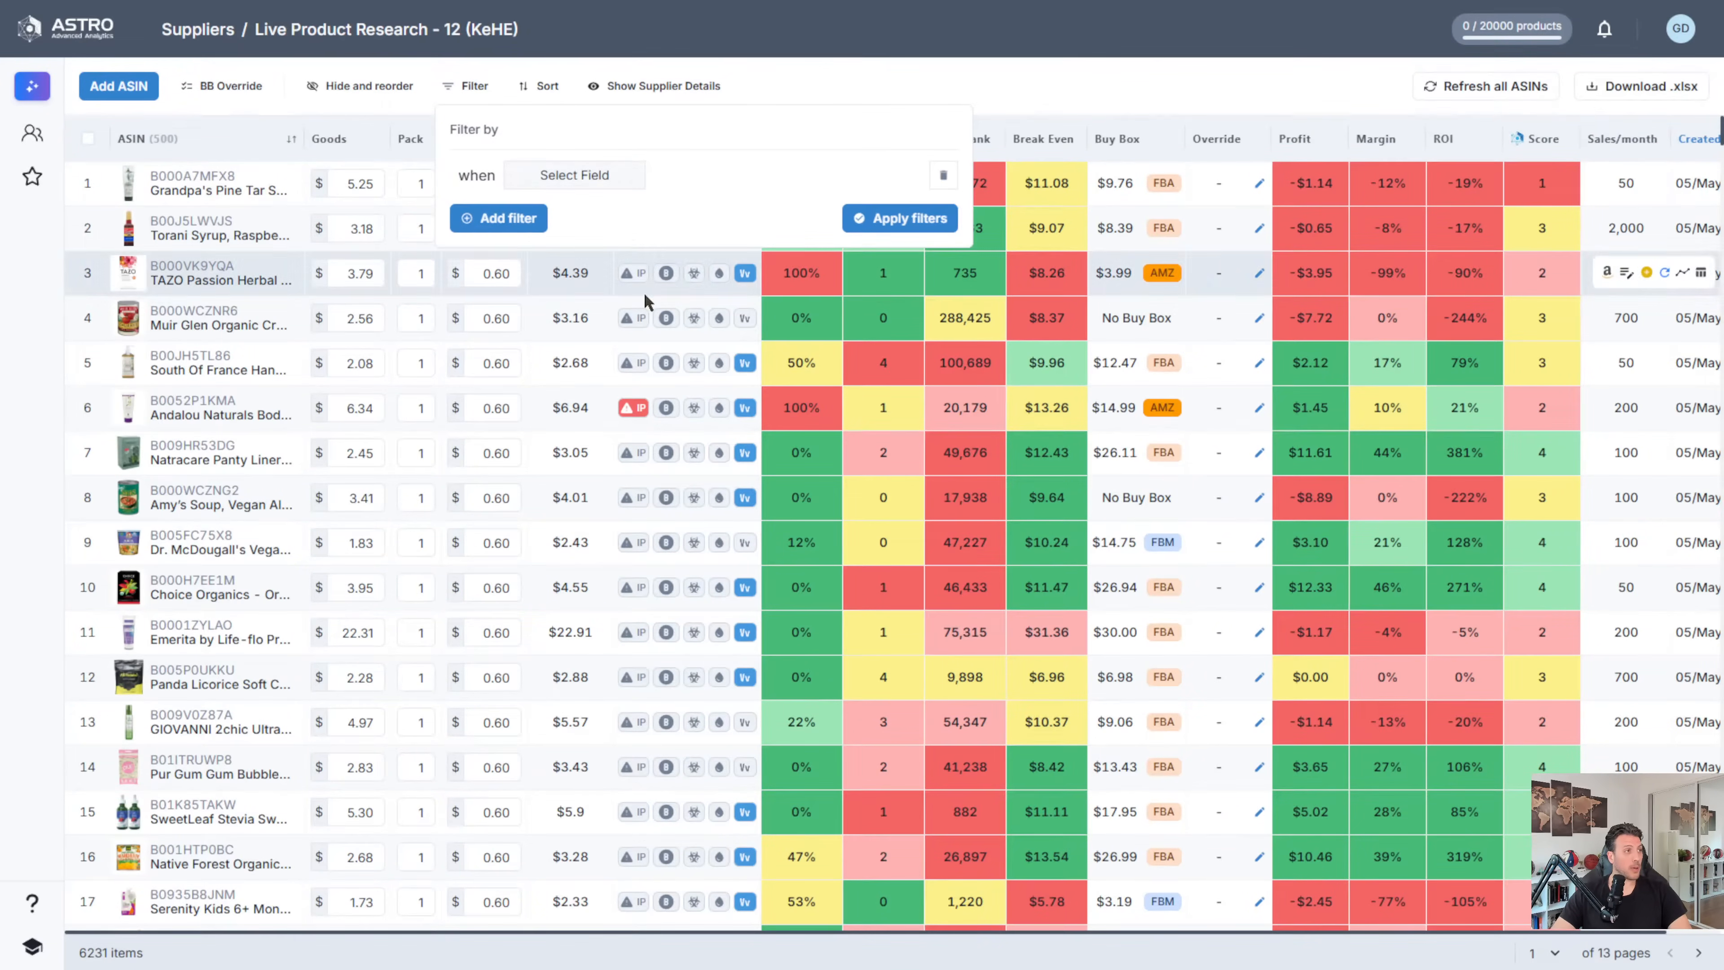
left_click(591, 175)
scroll(596, 407, "down", 10)
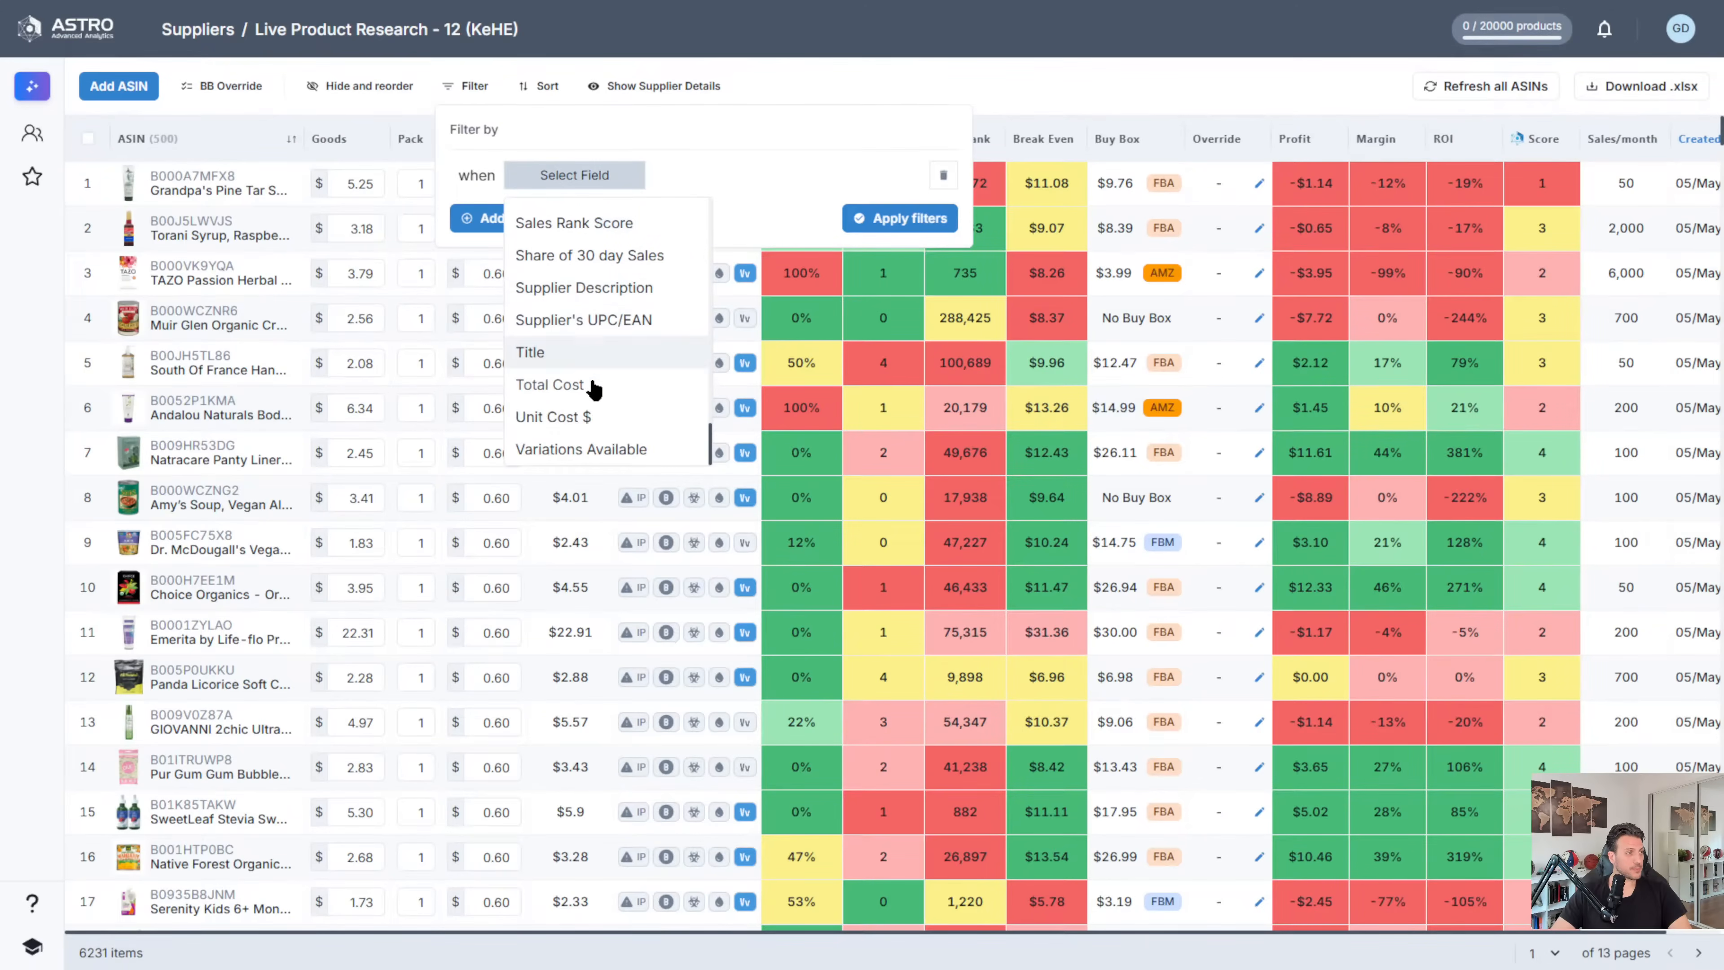
scroll(595, 389, "up", 8)
left_click(565, 237)
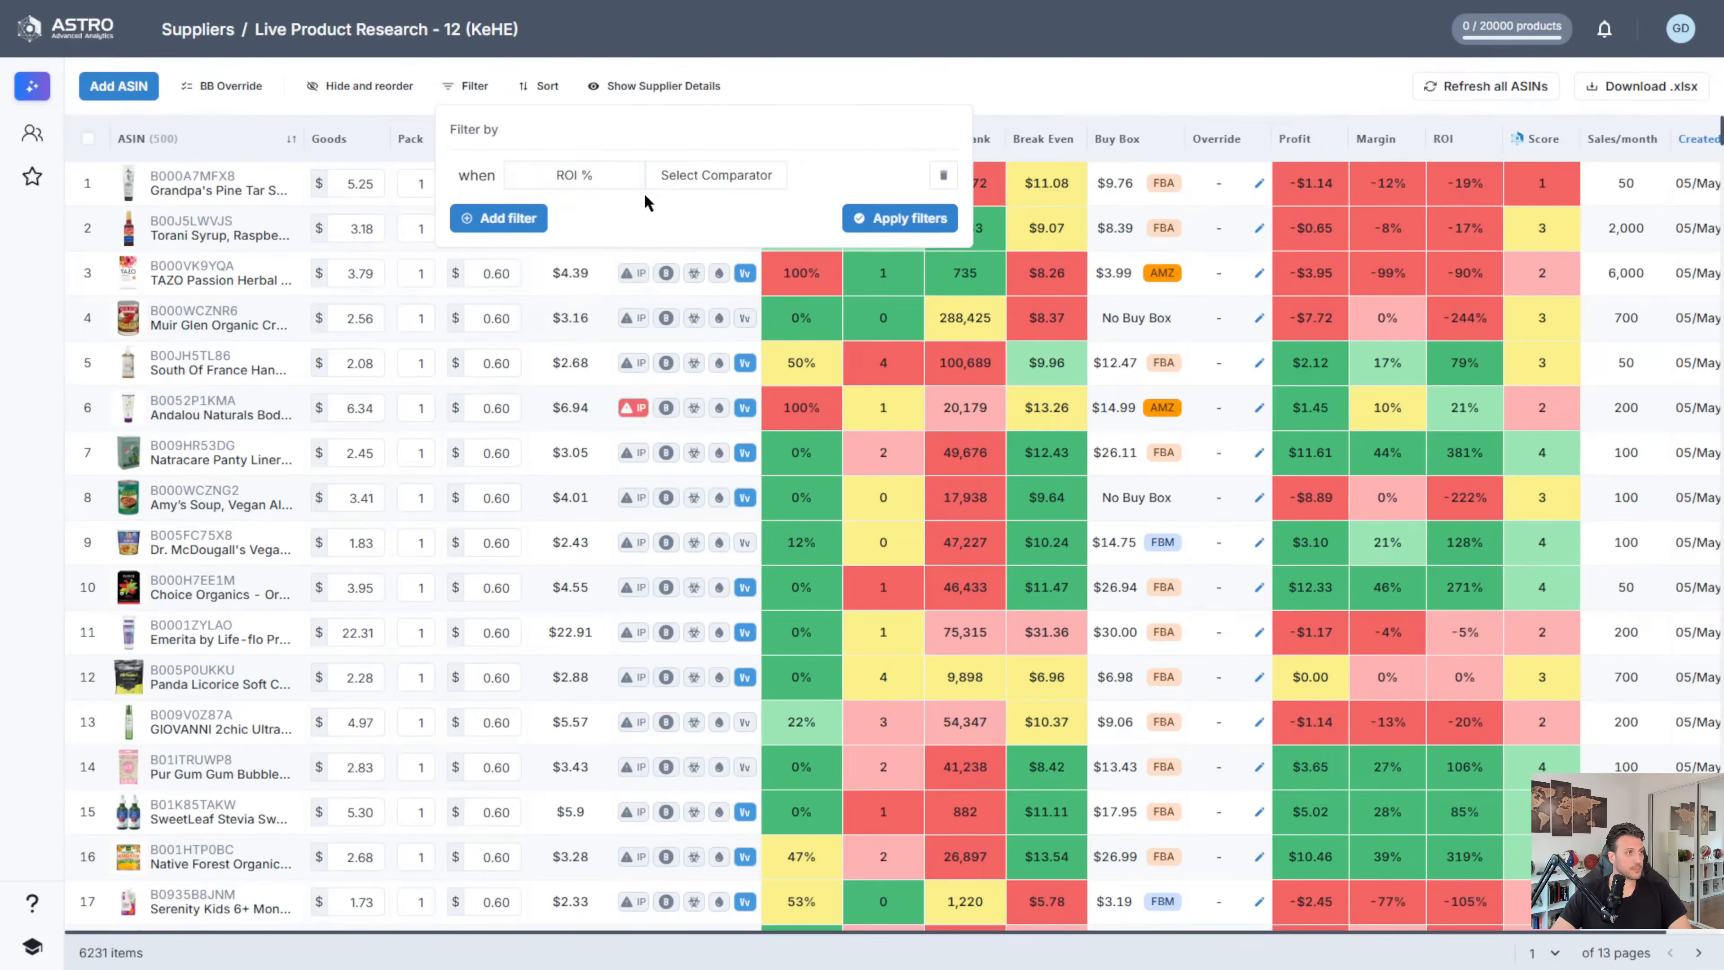
left_click(695, 181)
left_click(742, 212)
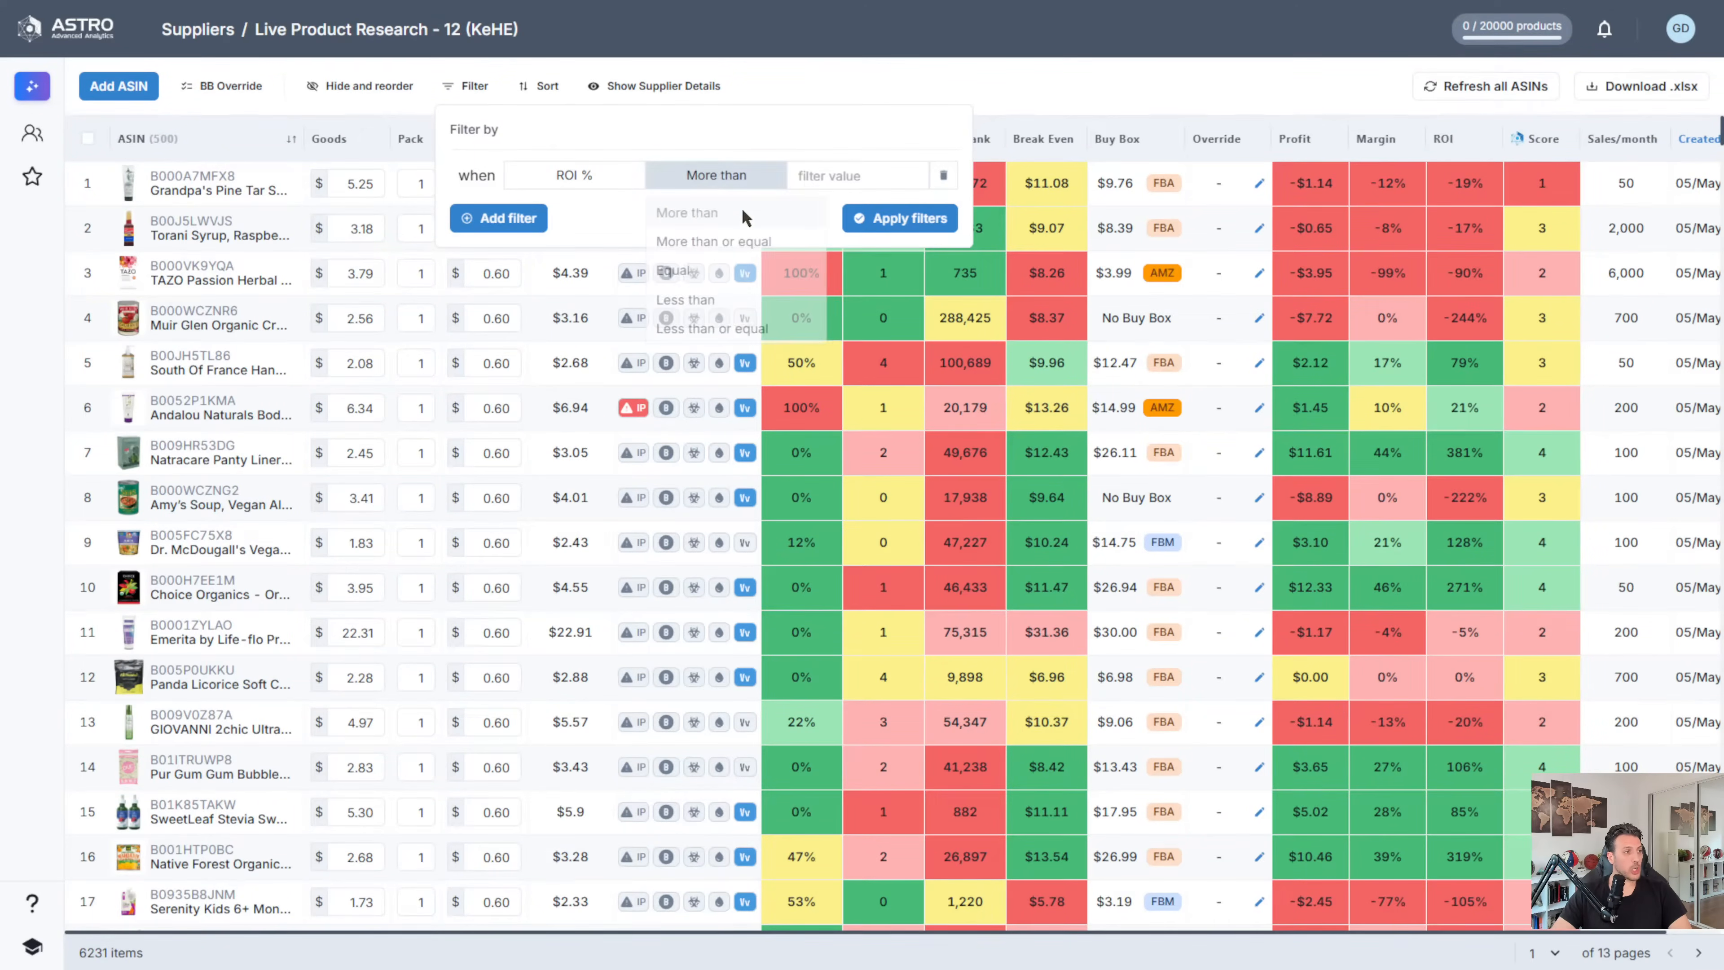
left_click(835, 170)
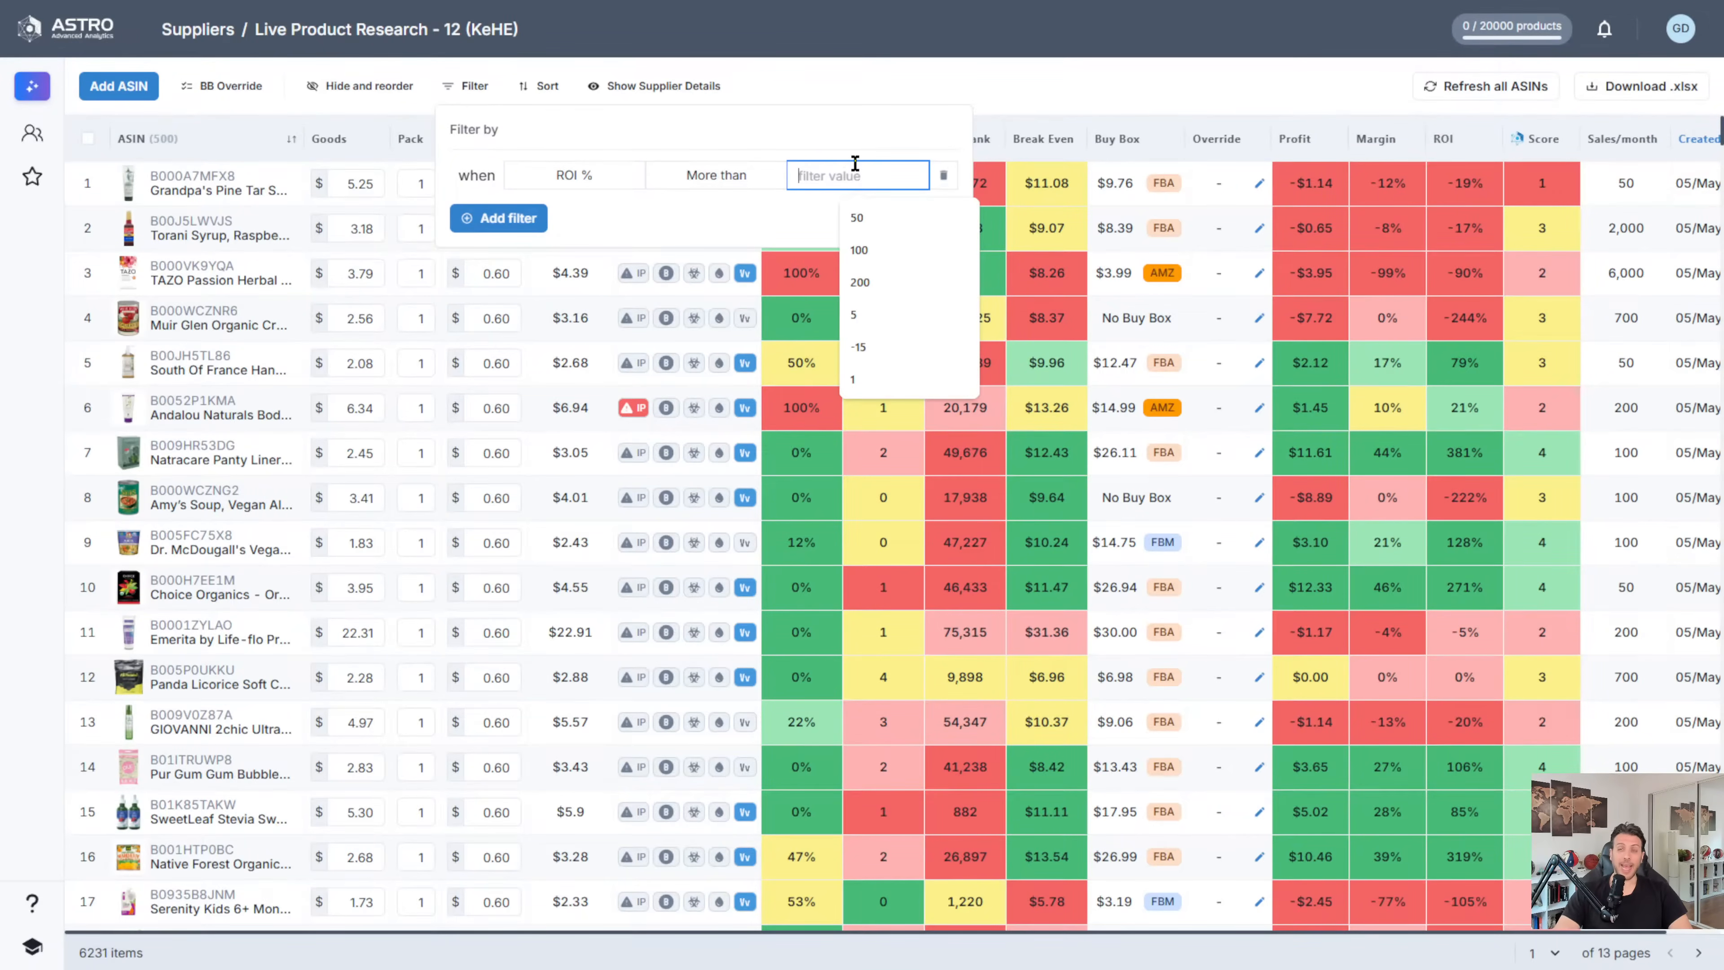
type("-15")
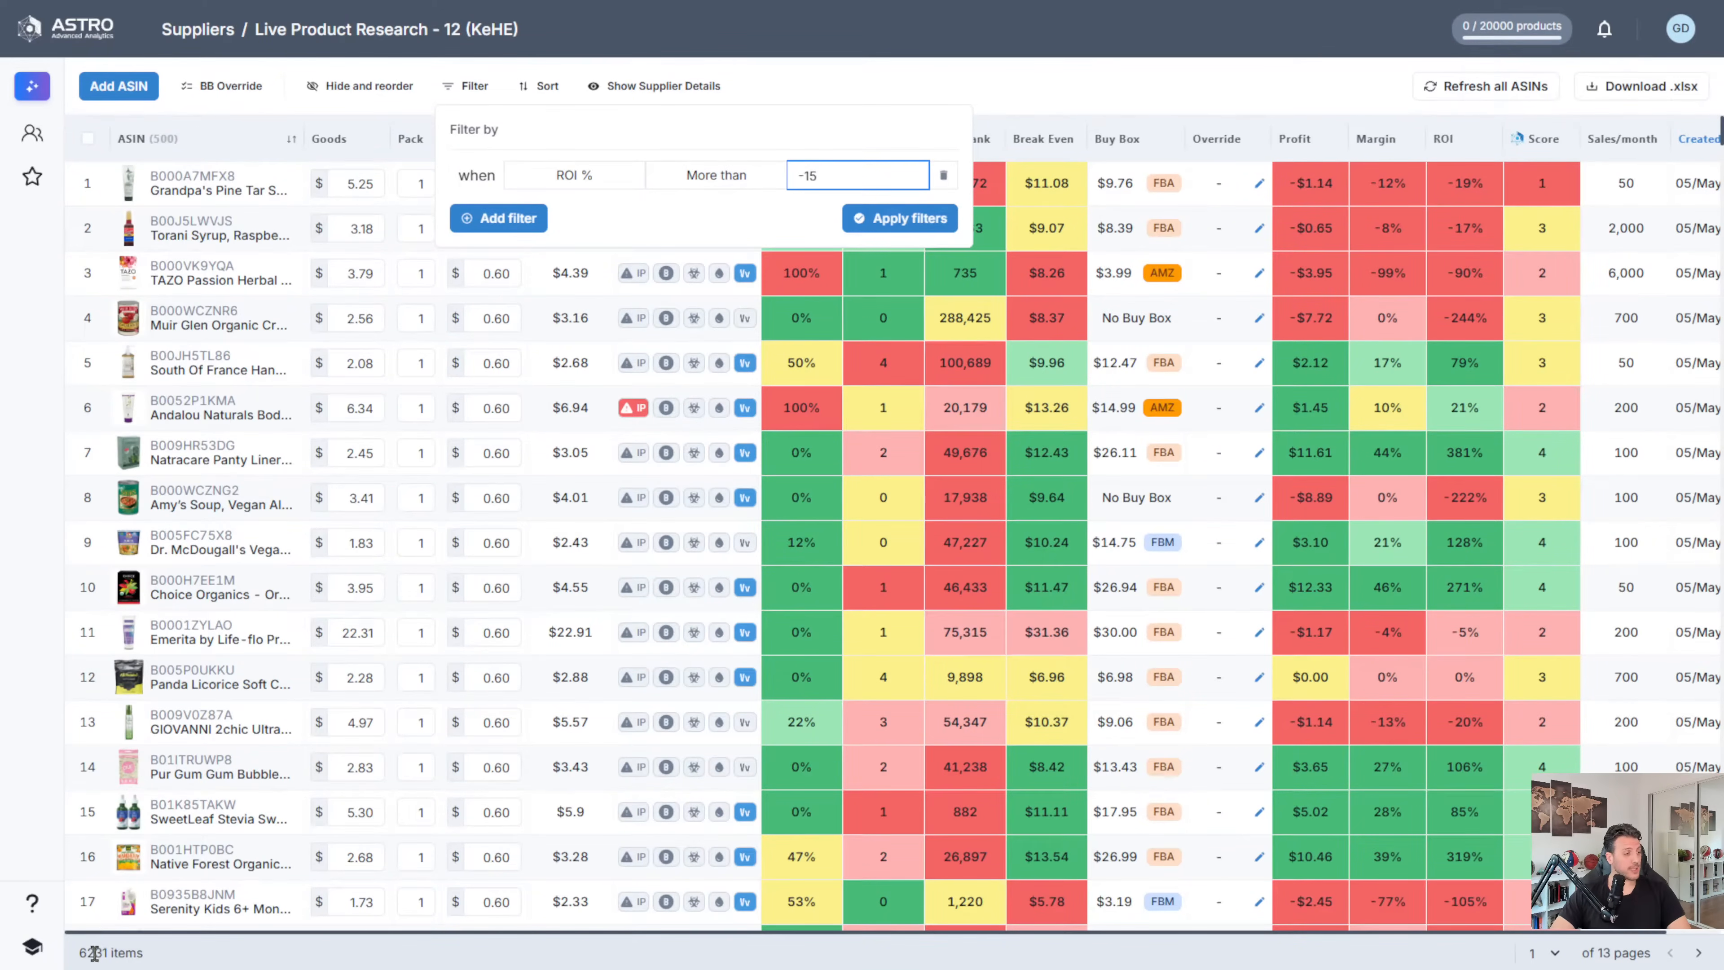
left_click(884, 218)
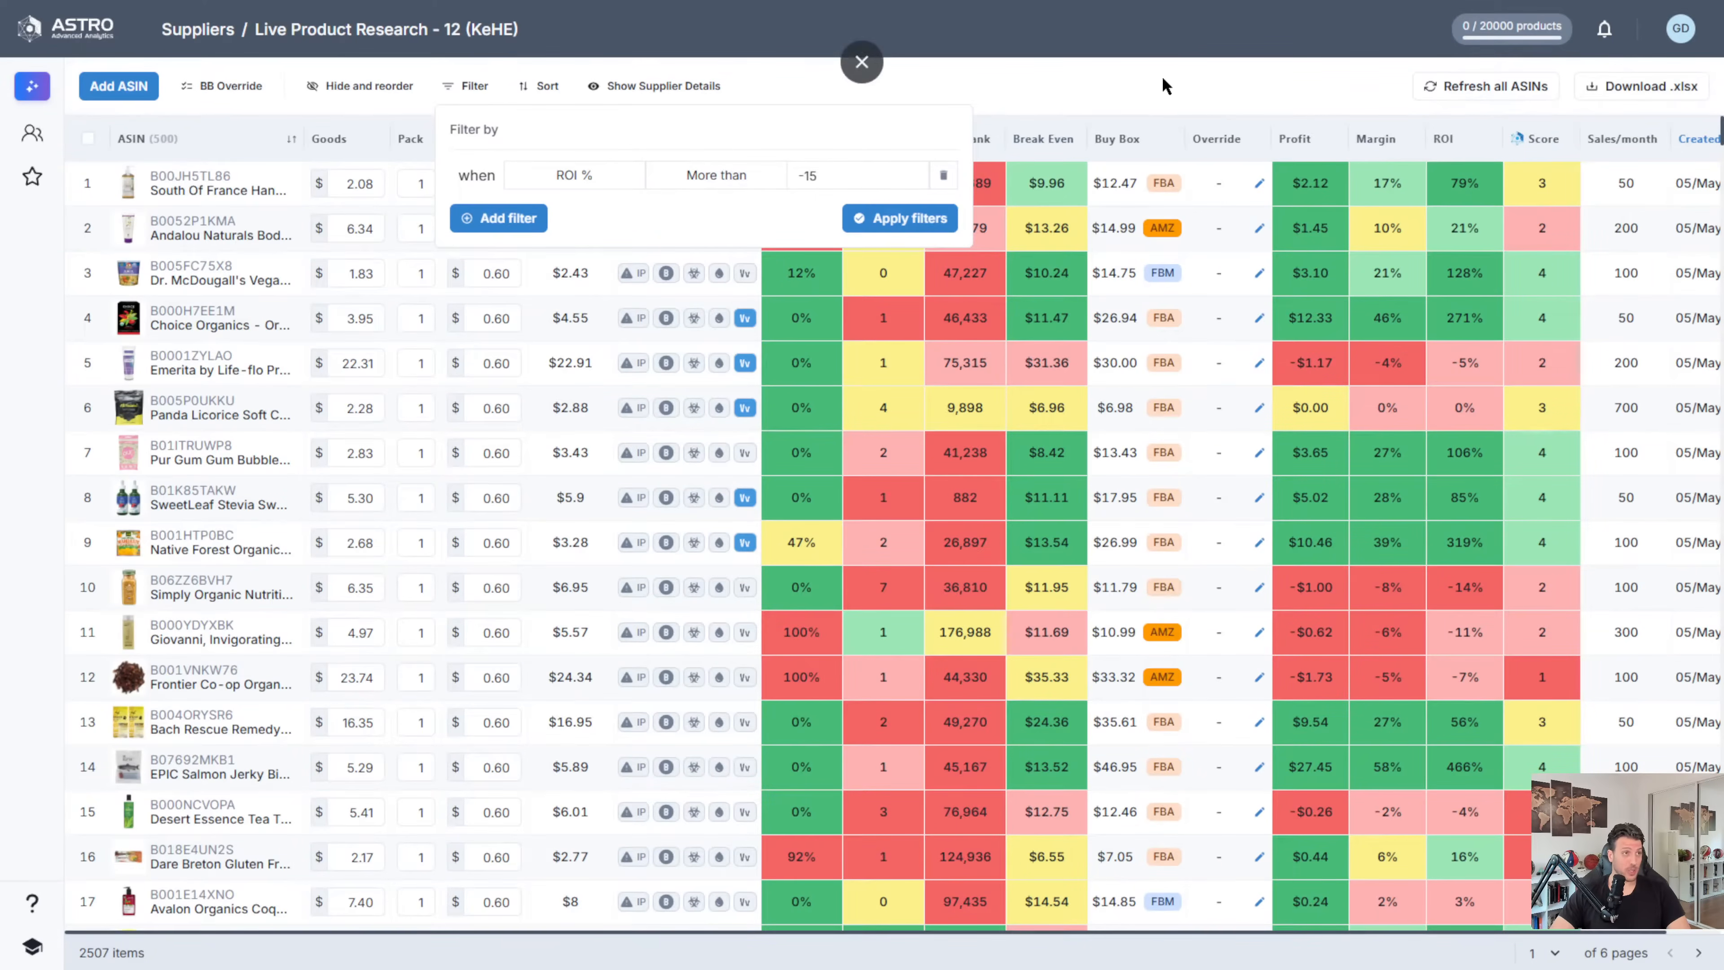
left_click(1163, 79)
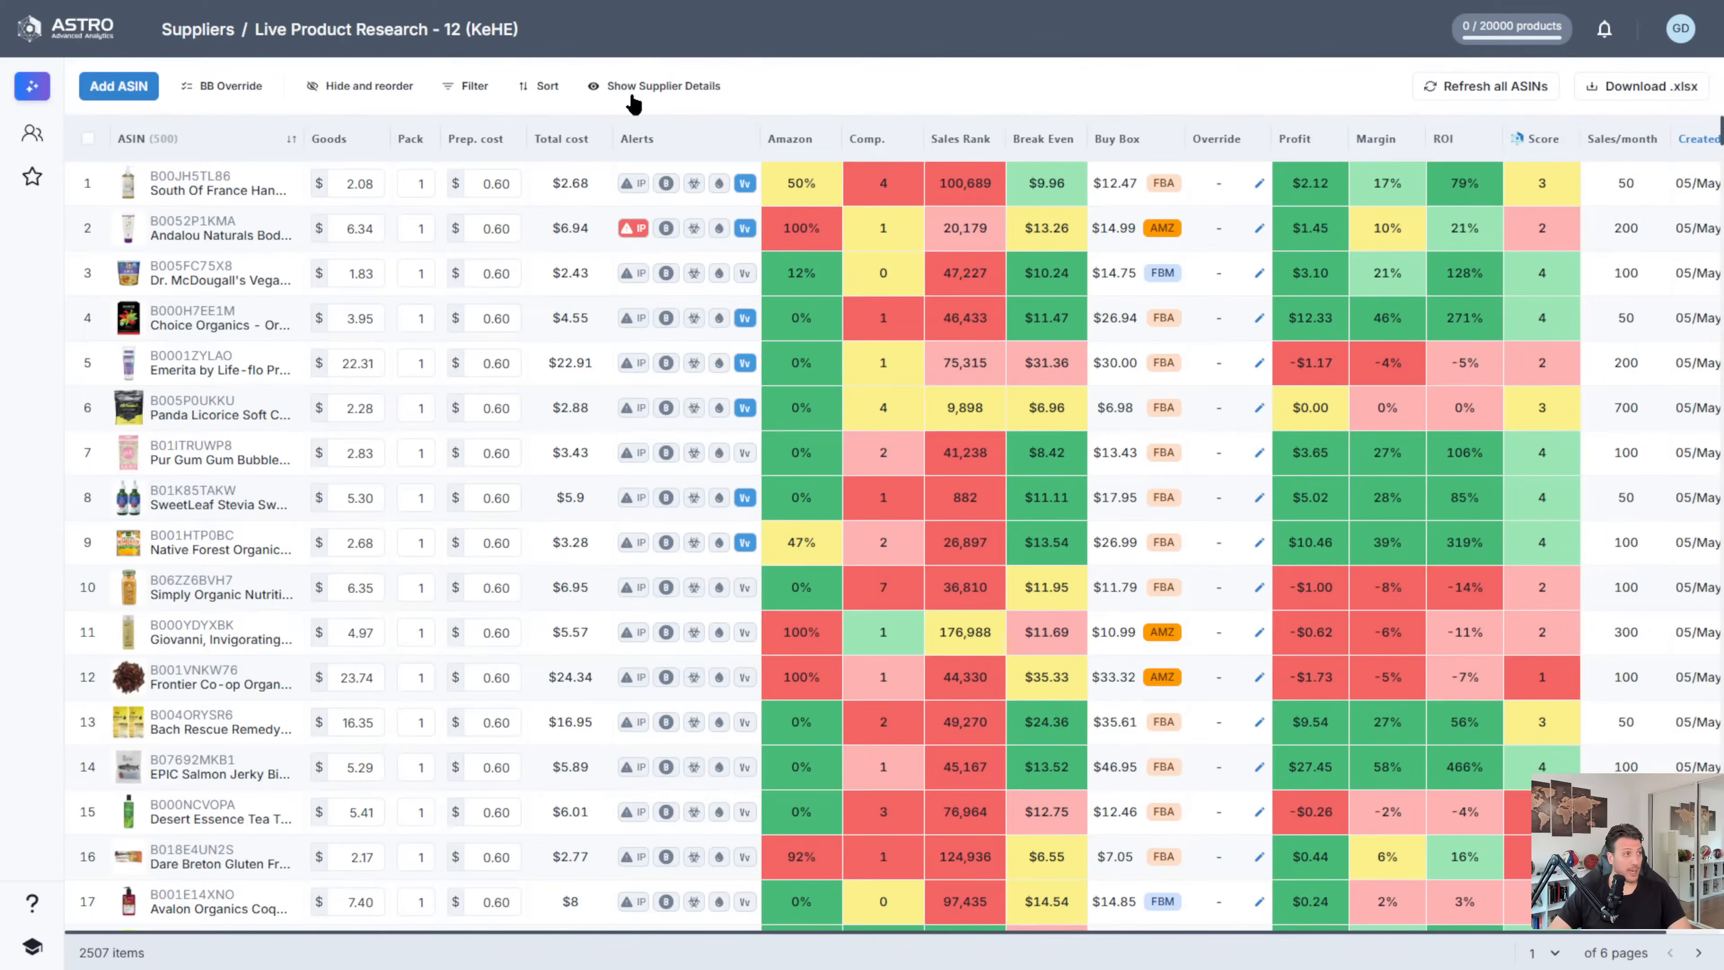
- Add a second filter for Share of 30 day Sales more than 100 and apply it to the product table
left_click(466, 91)
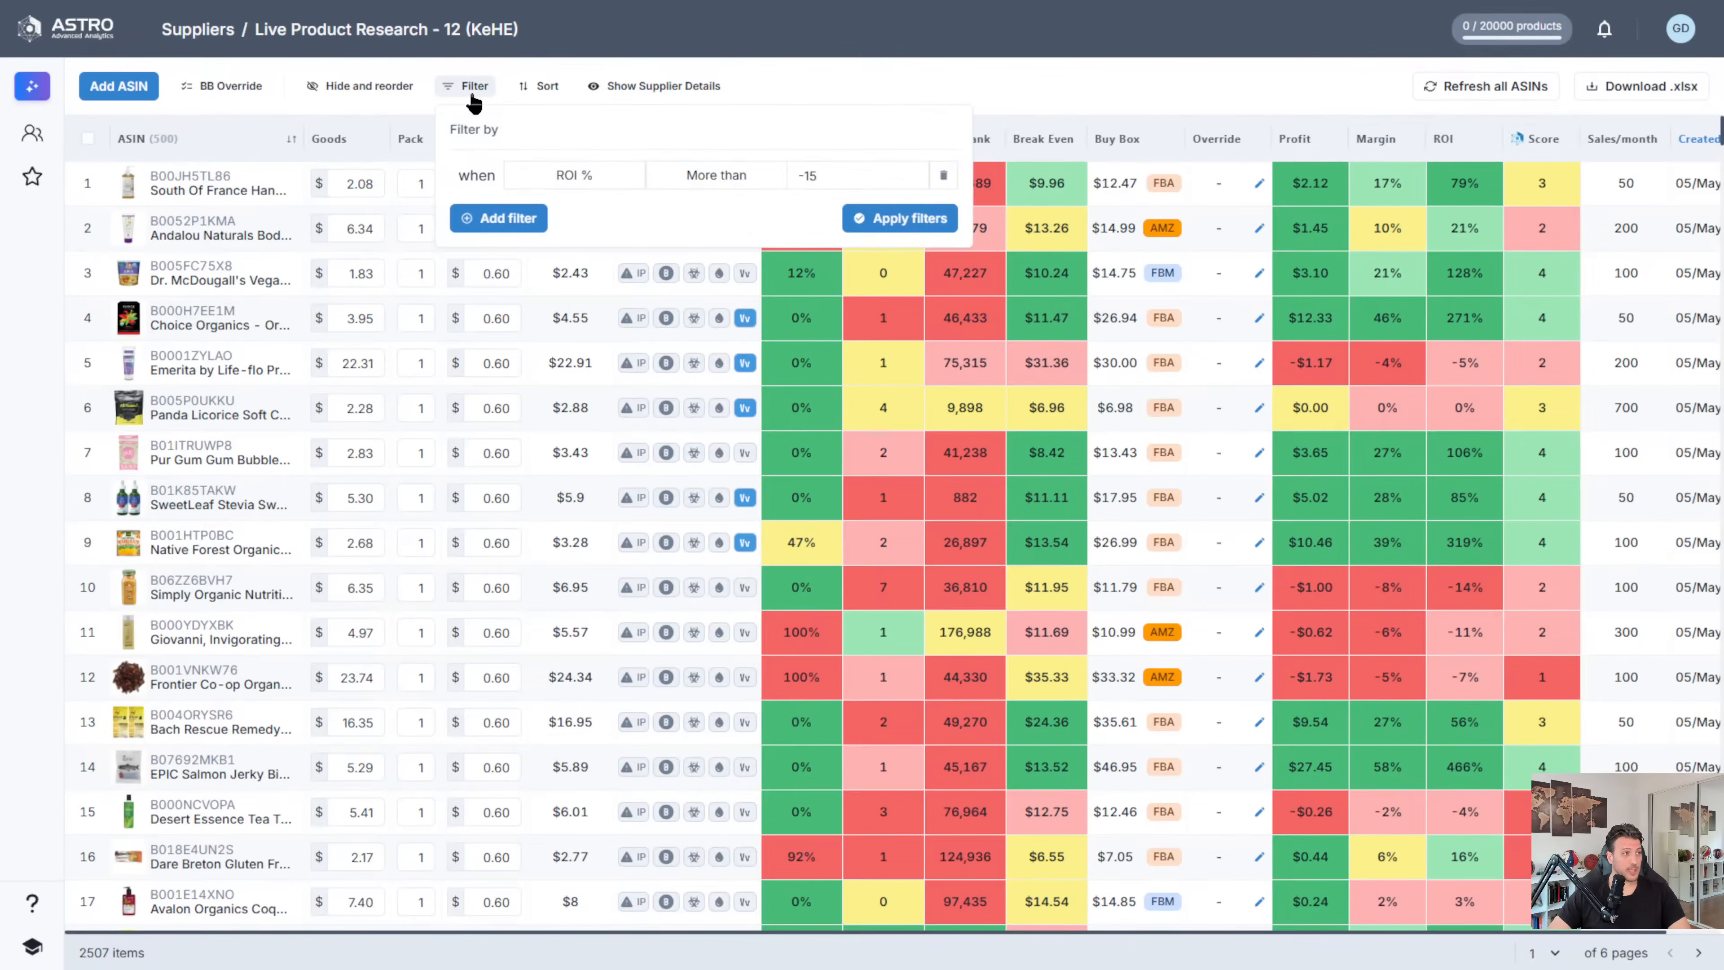
left_click(511, 220)
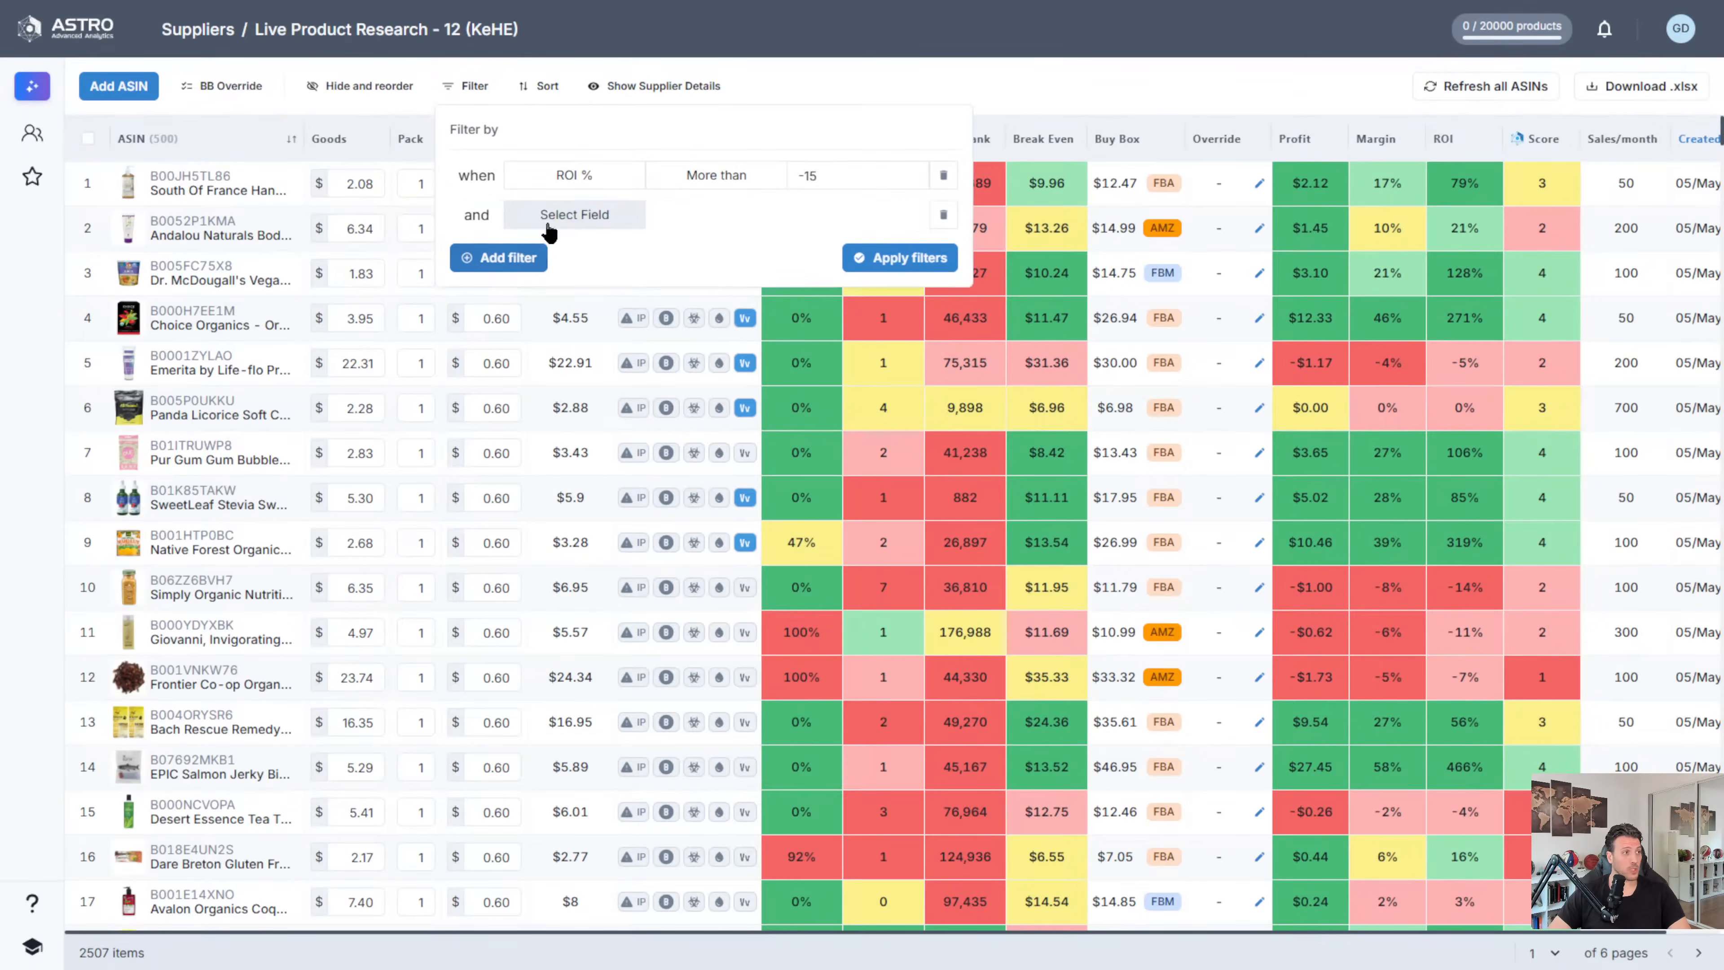
left_click(591, 217)
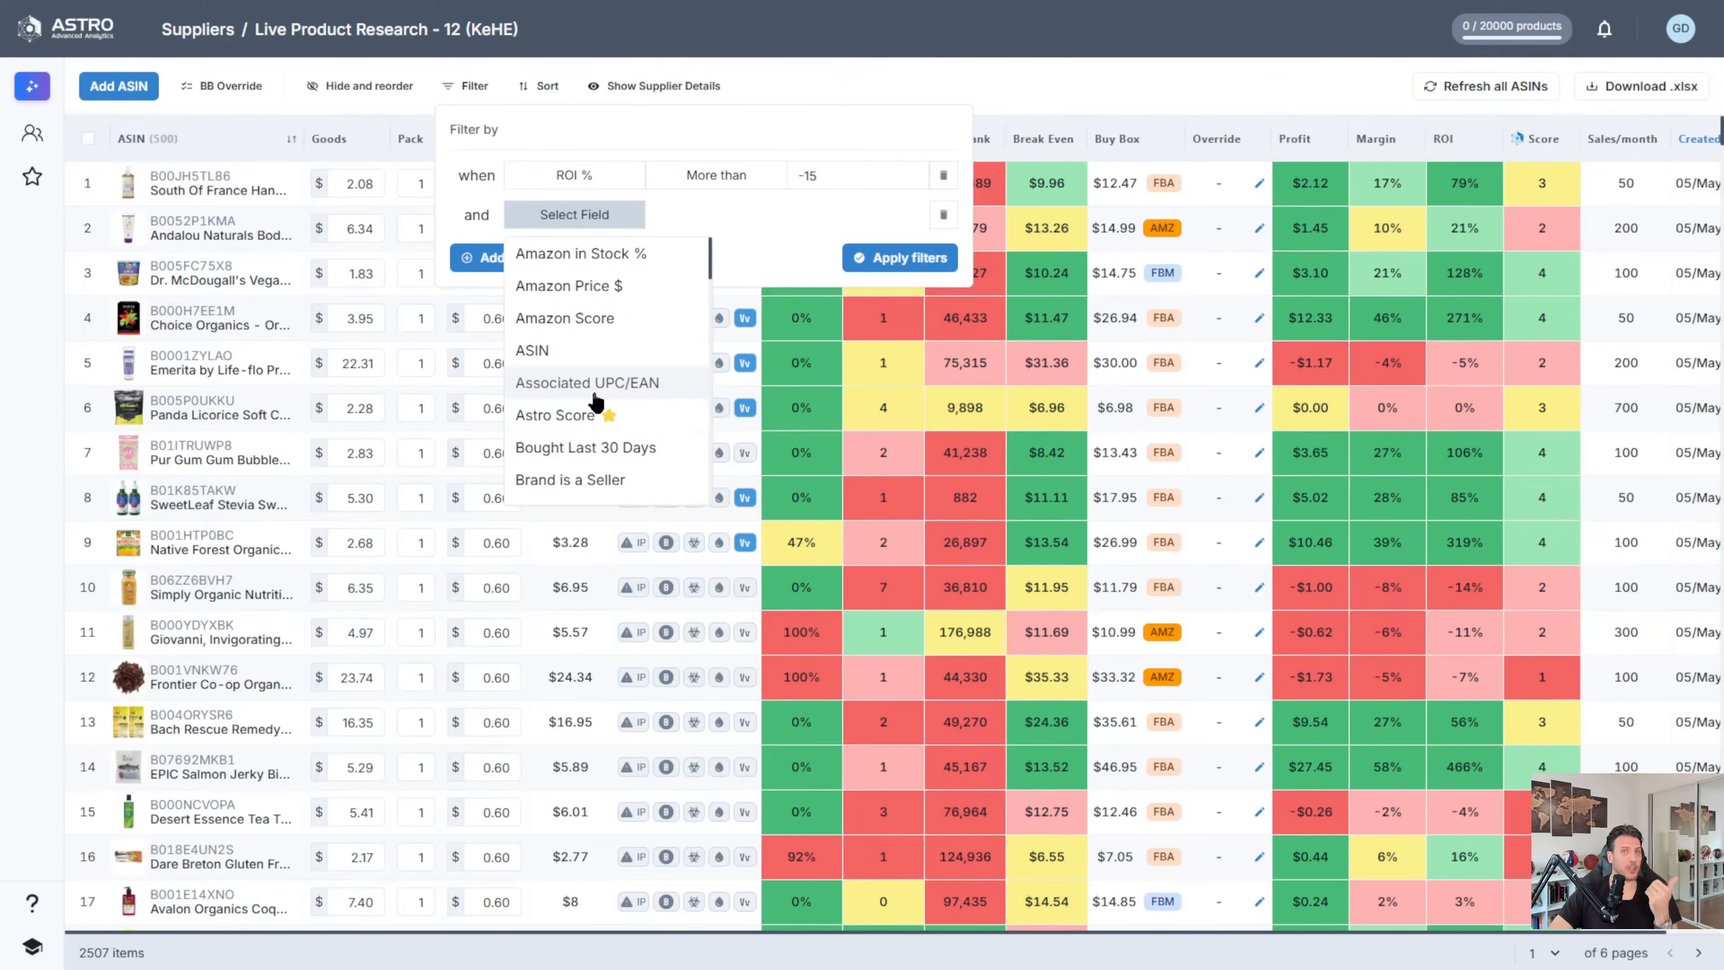
scroll(606, 401, "down", 4)
scroll(618, 387, "down", 15)
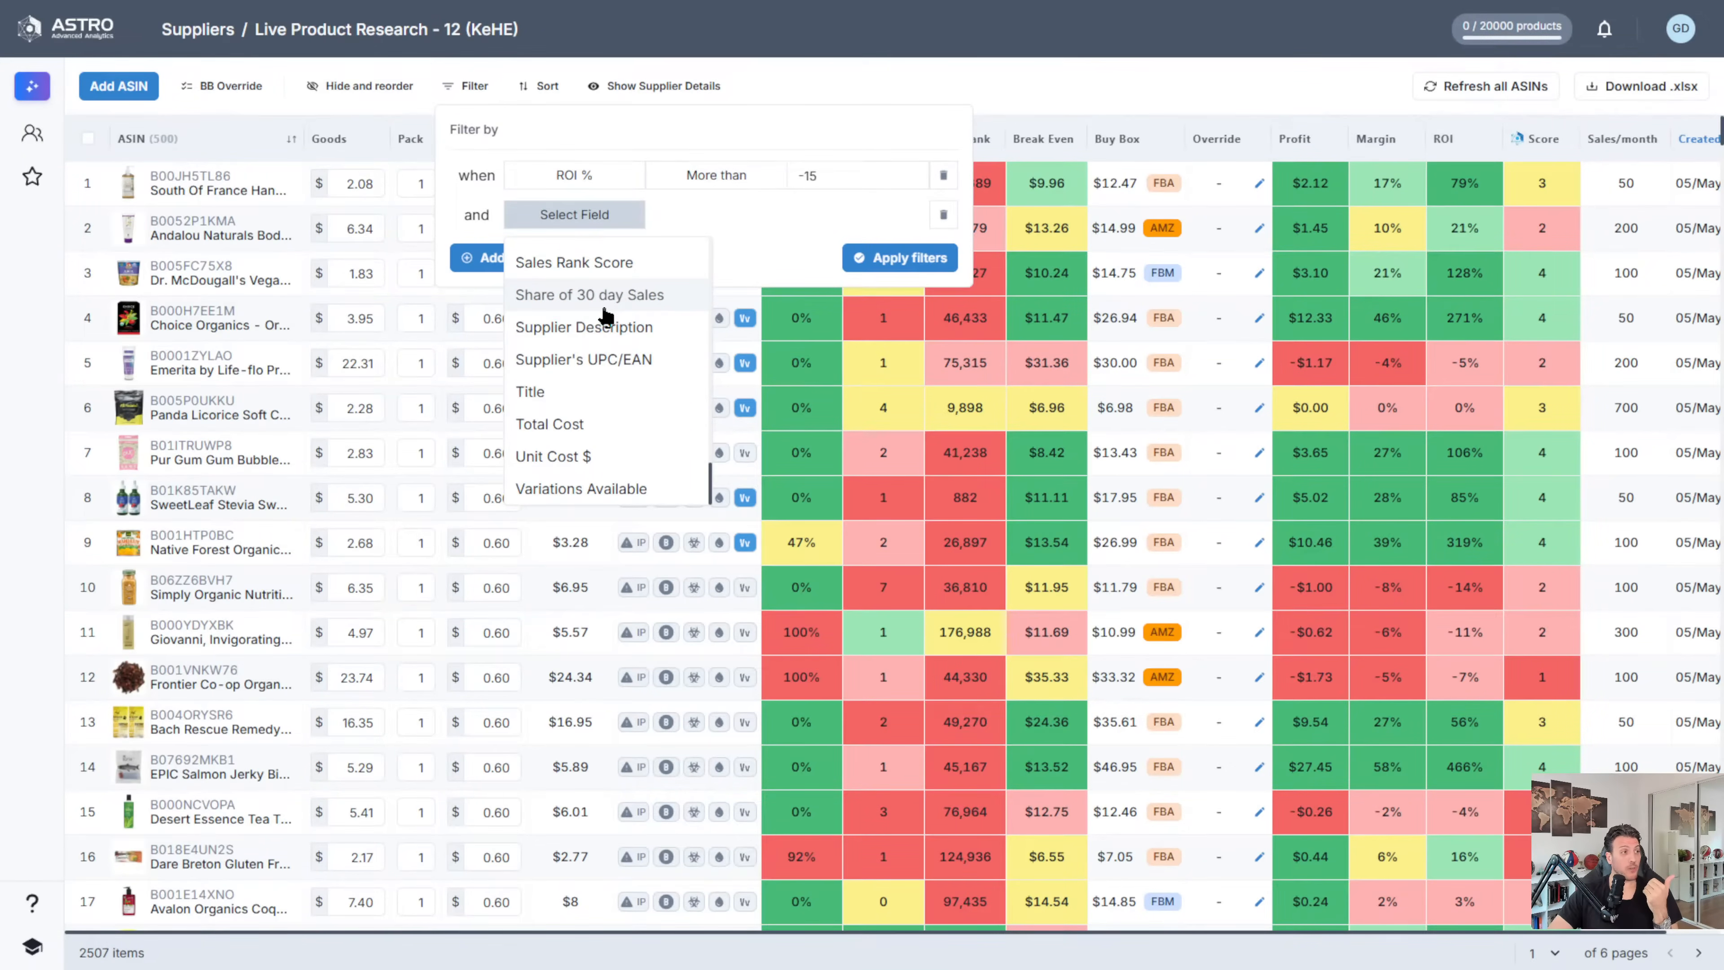
left_click(619, 307)
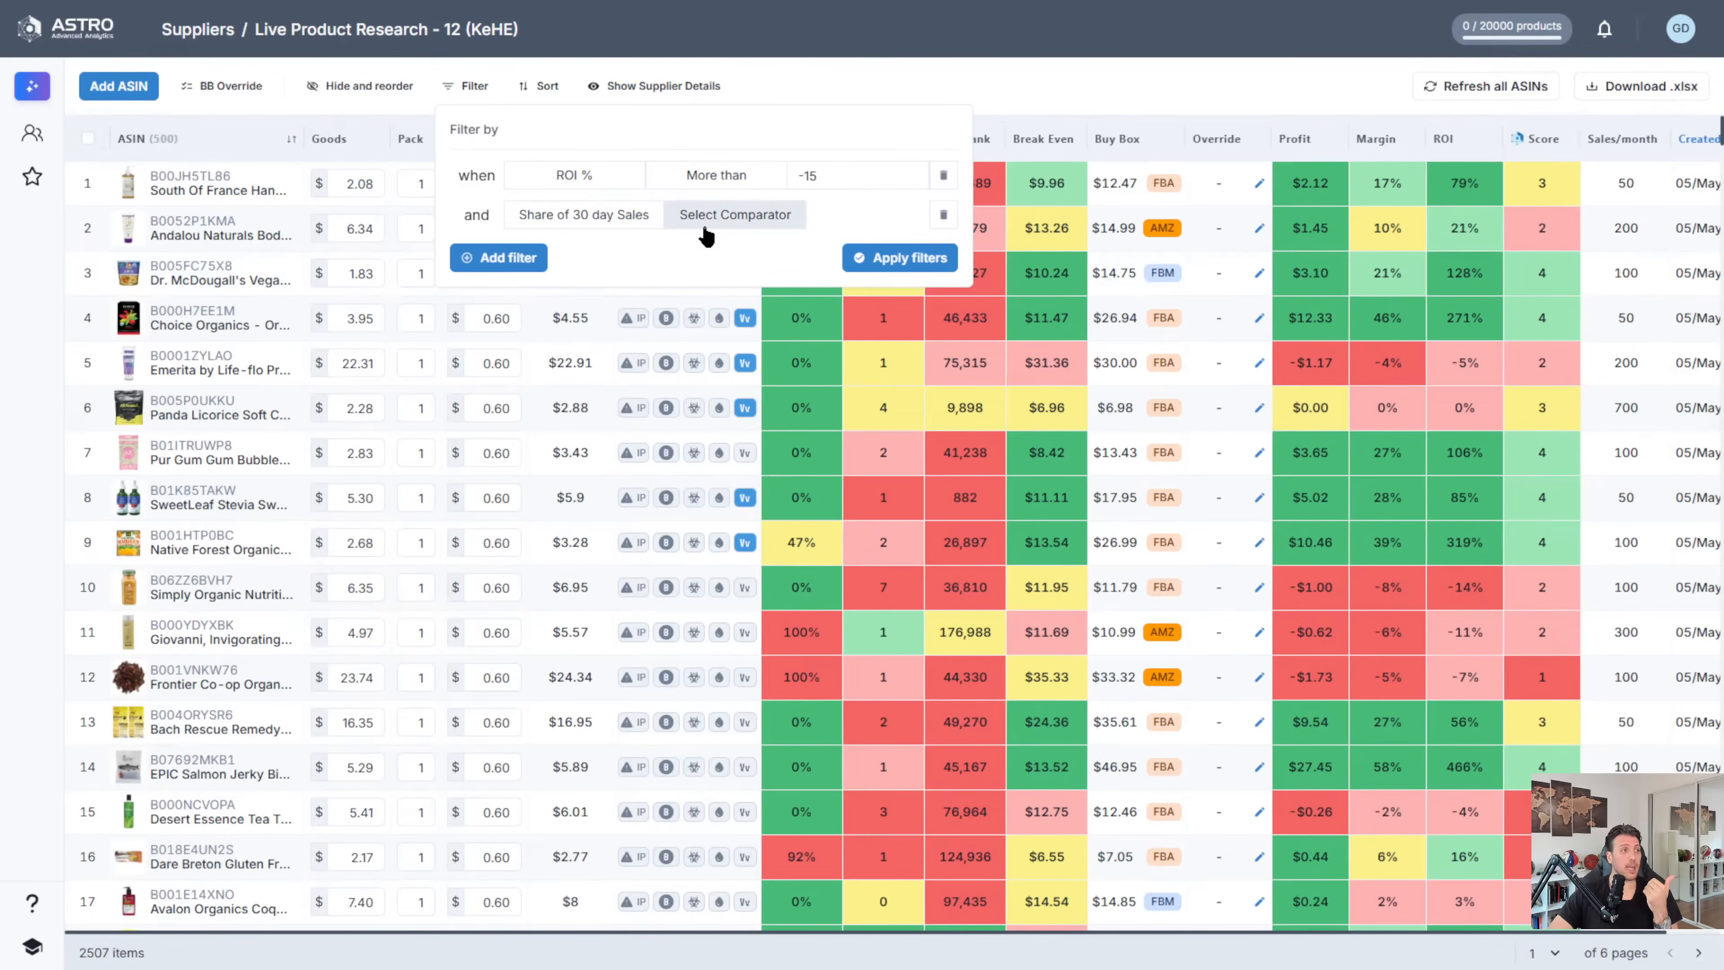
left_click(733, 218)
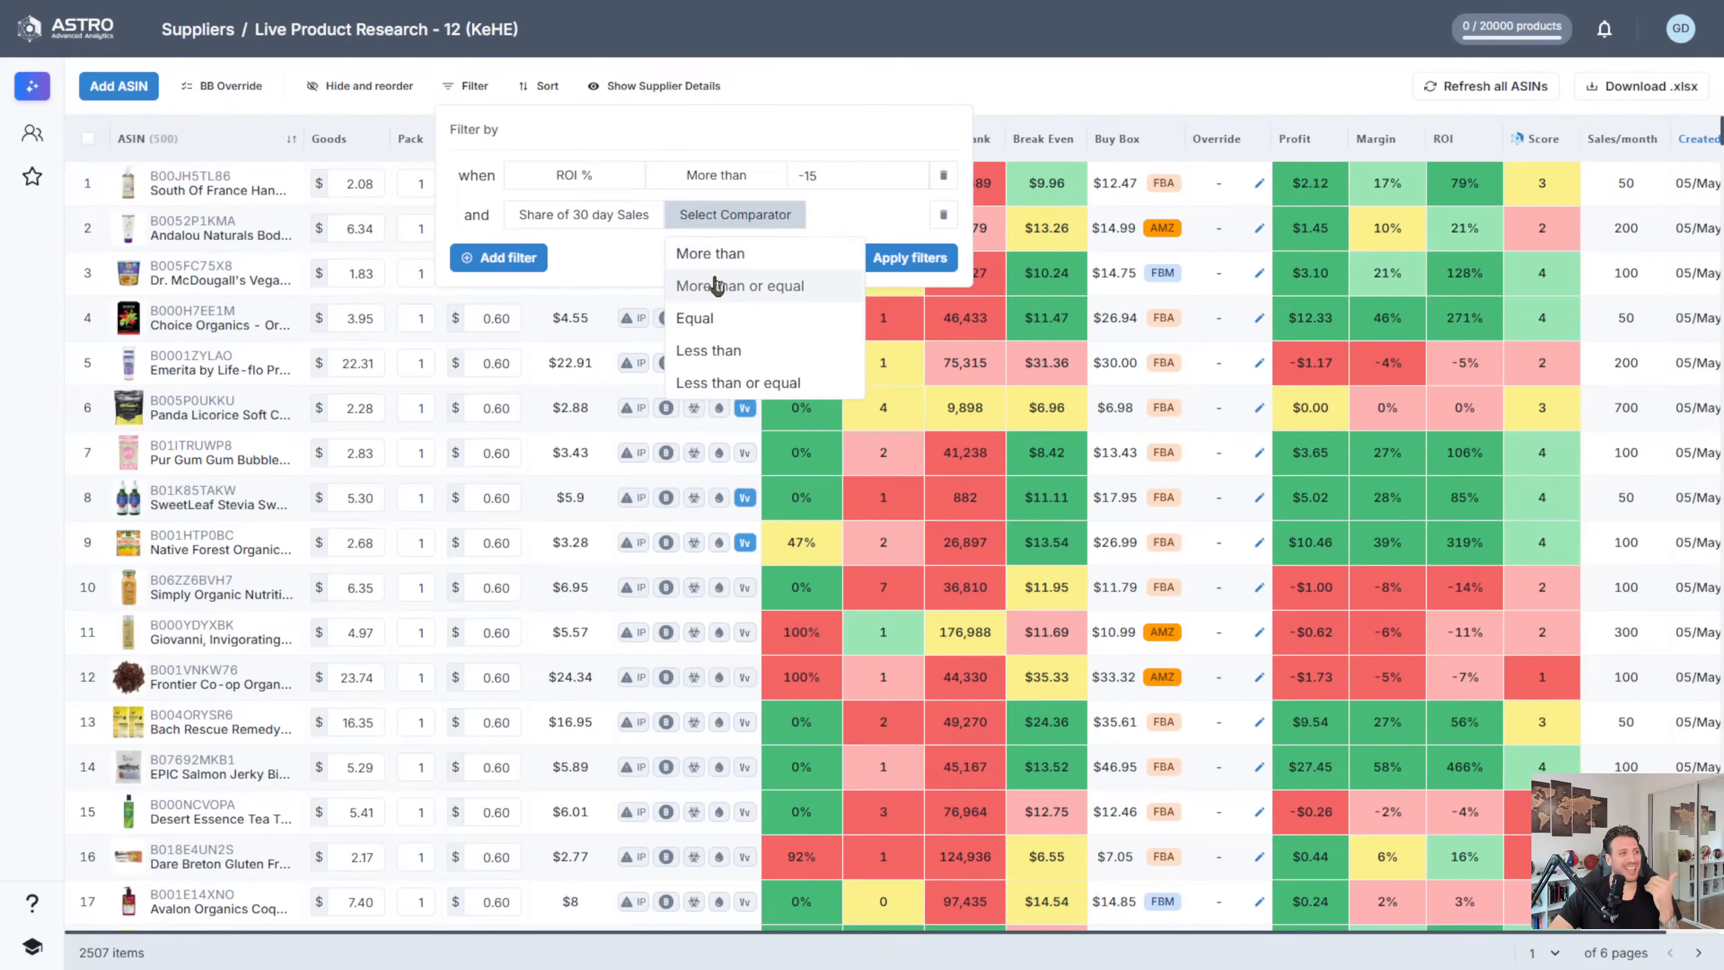
left_click(730, 255)
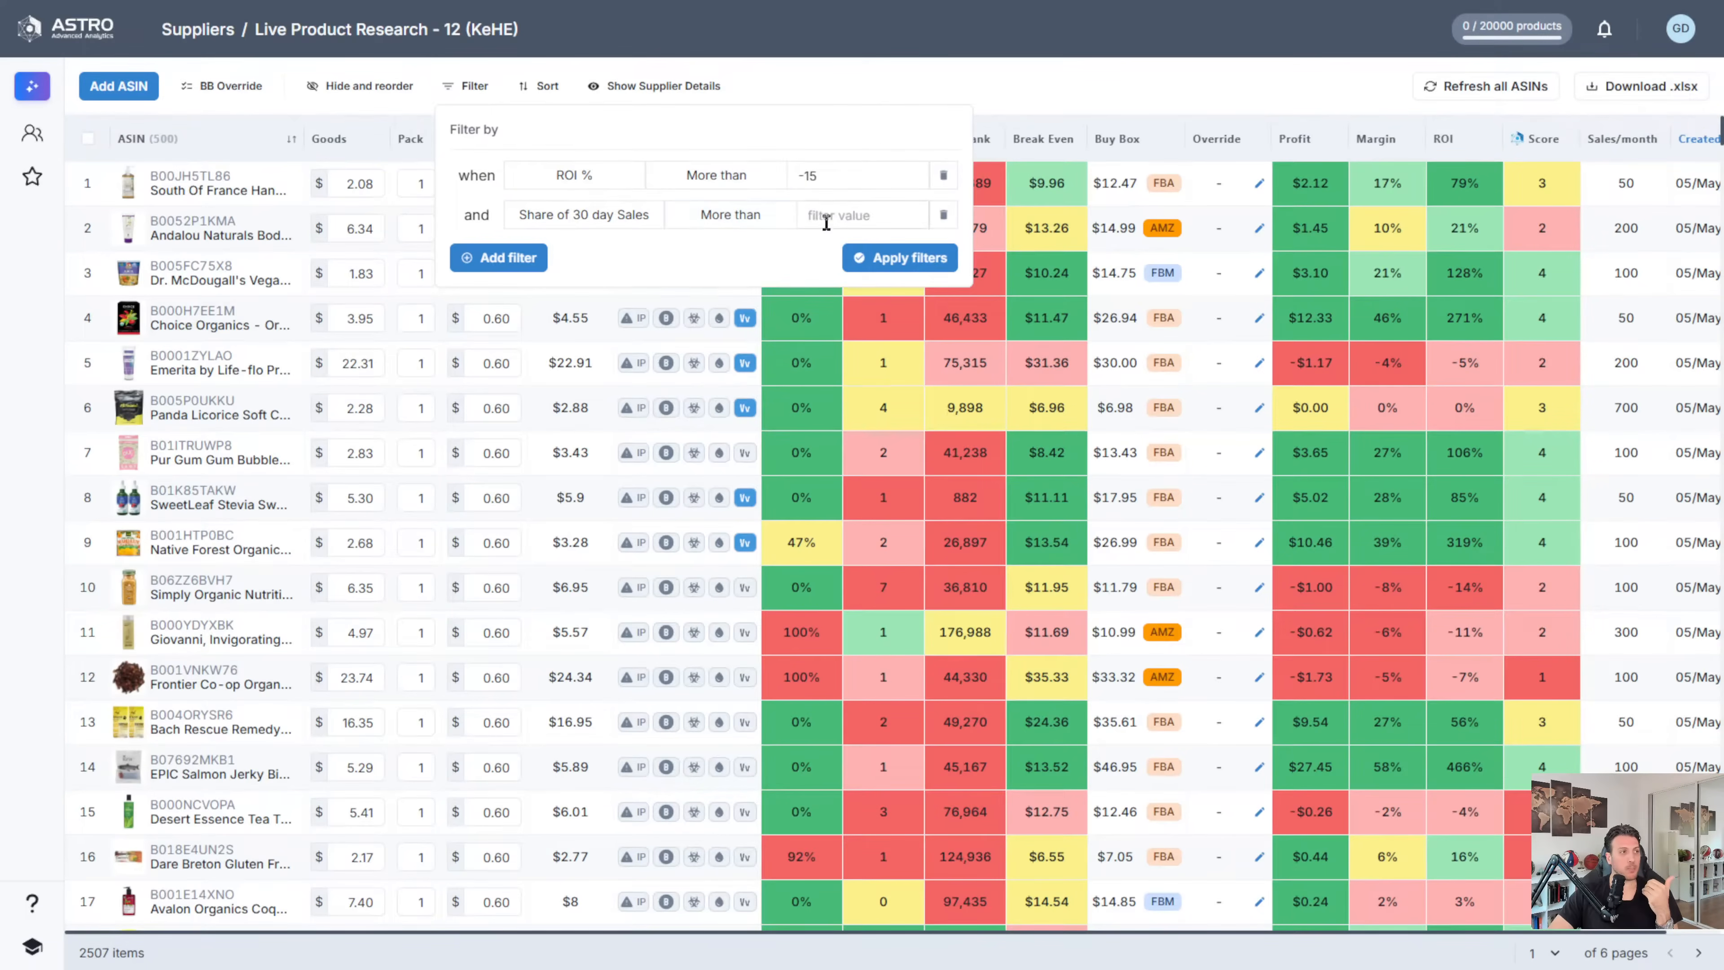
type("100")
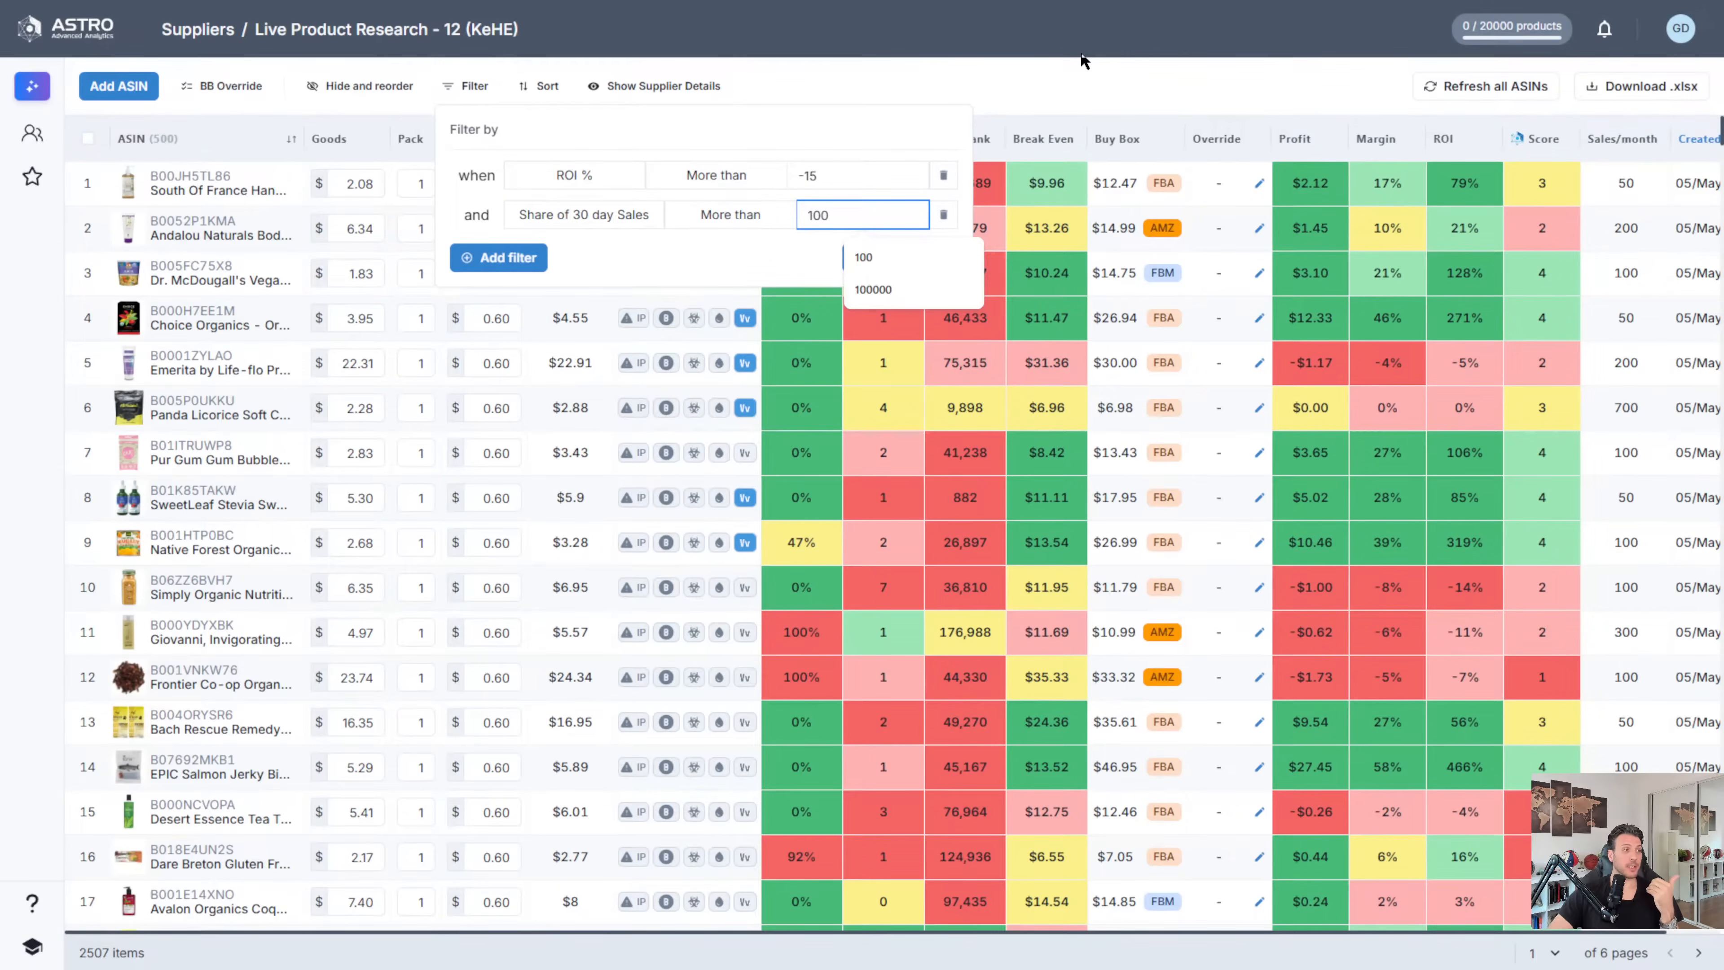
left_click(908, 258)
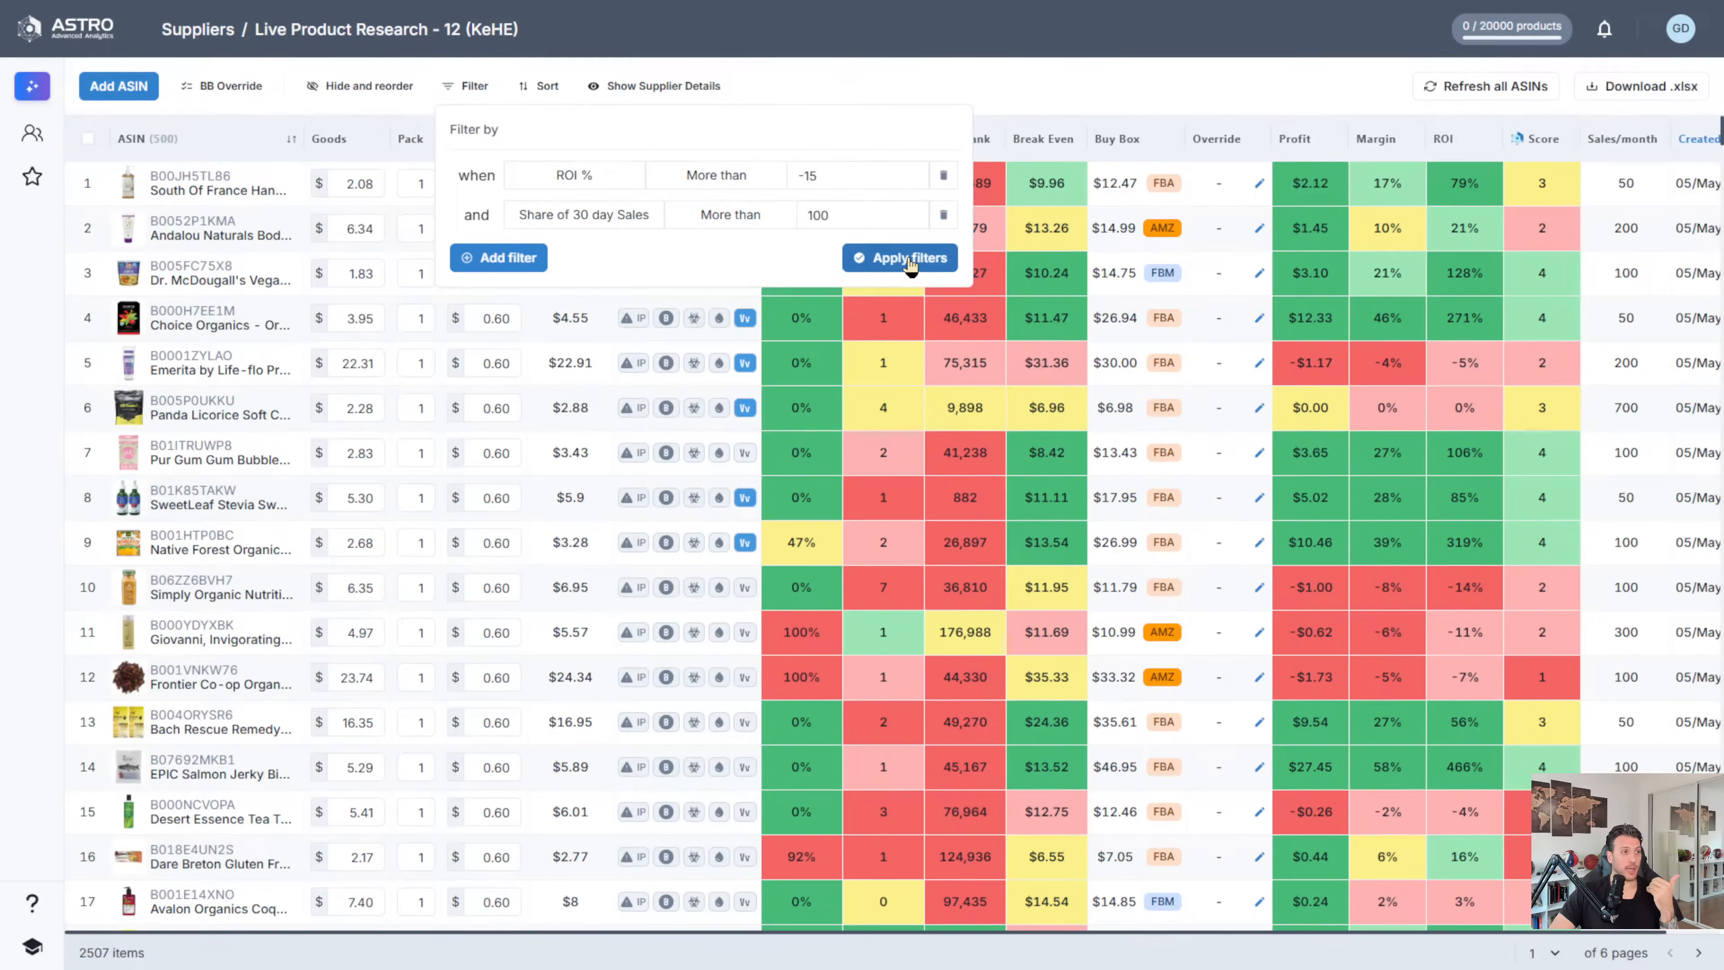
left_click(910, 264)
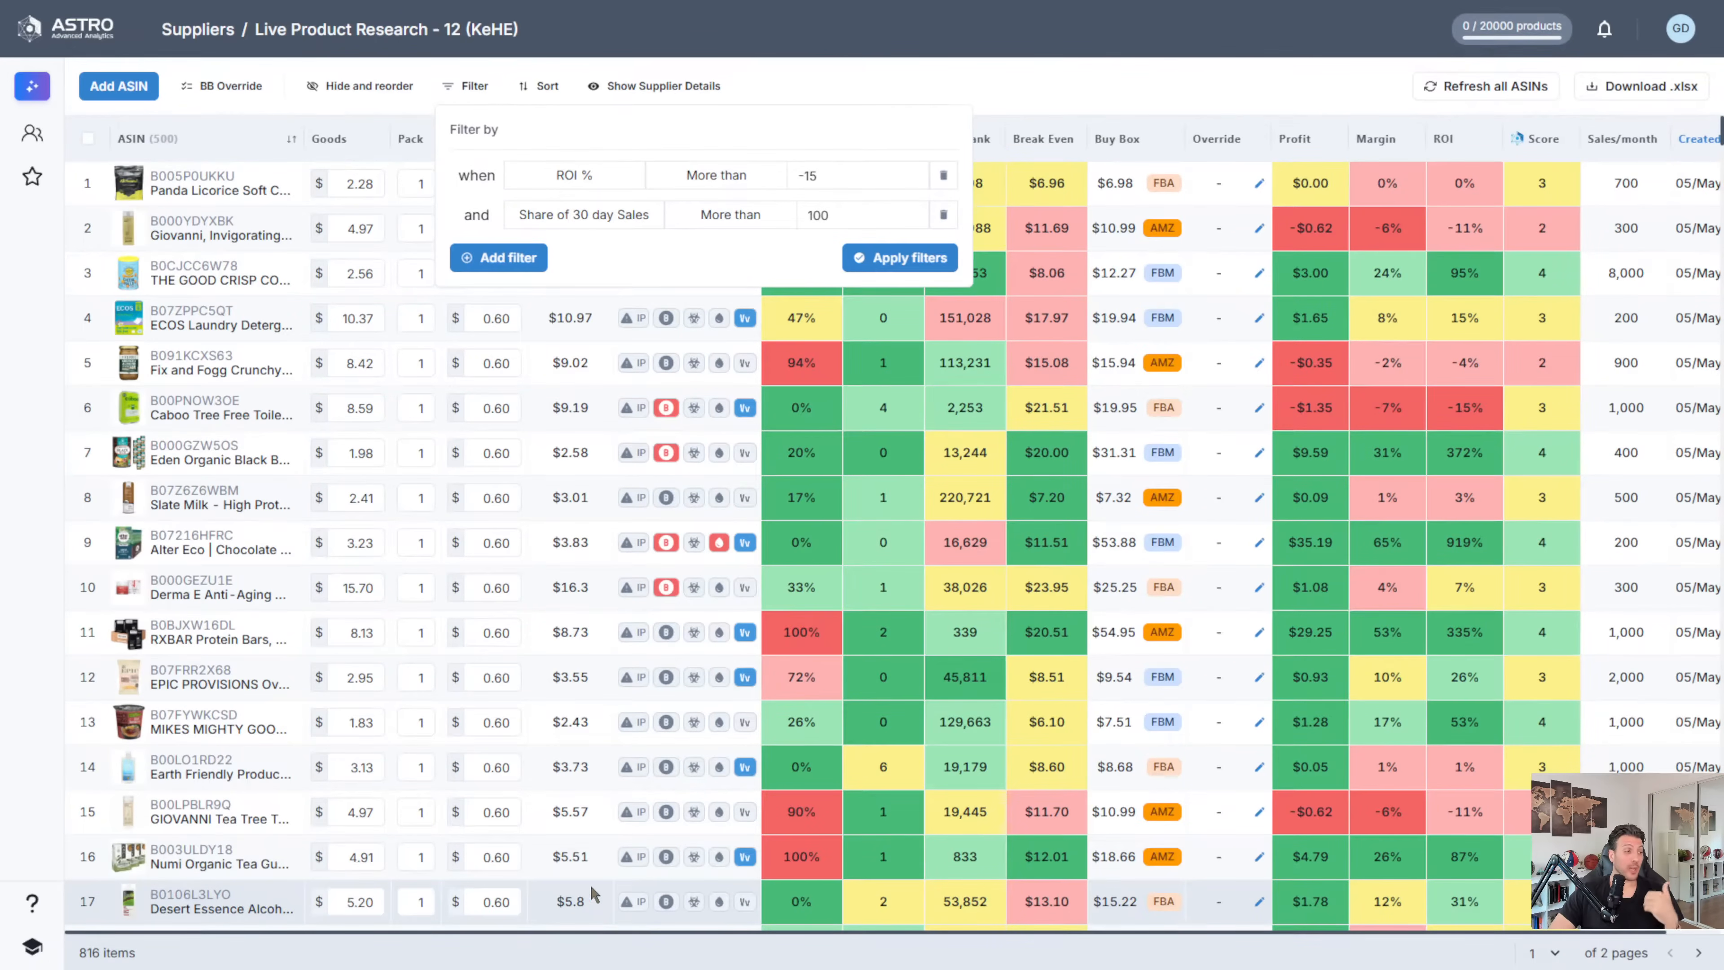
left_click(1189, 76)
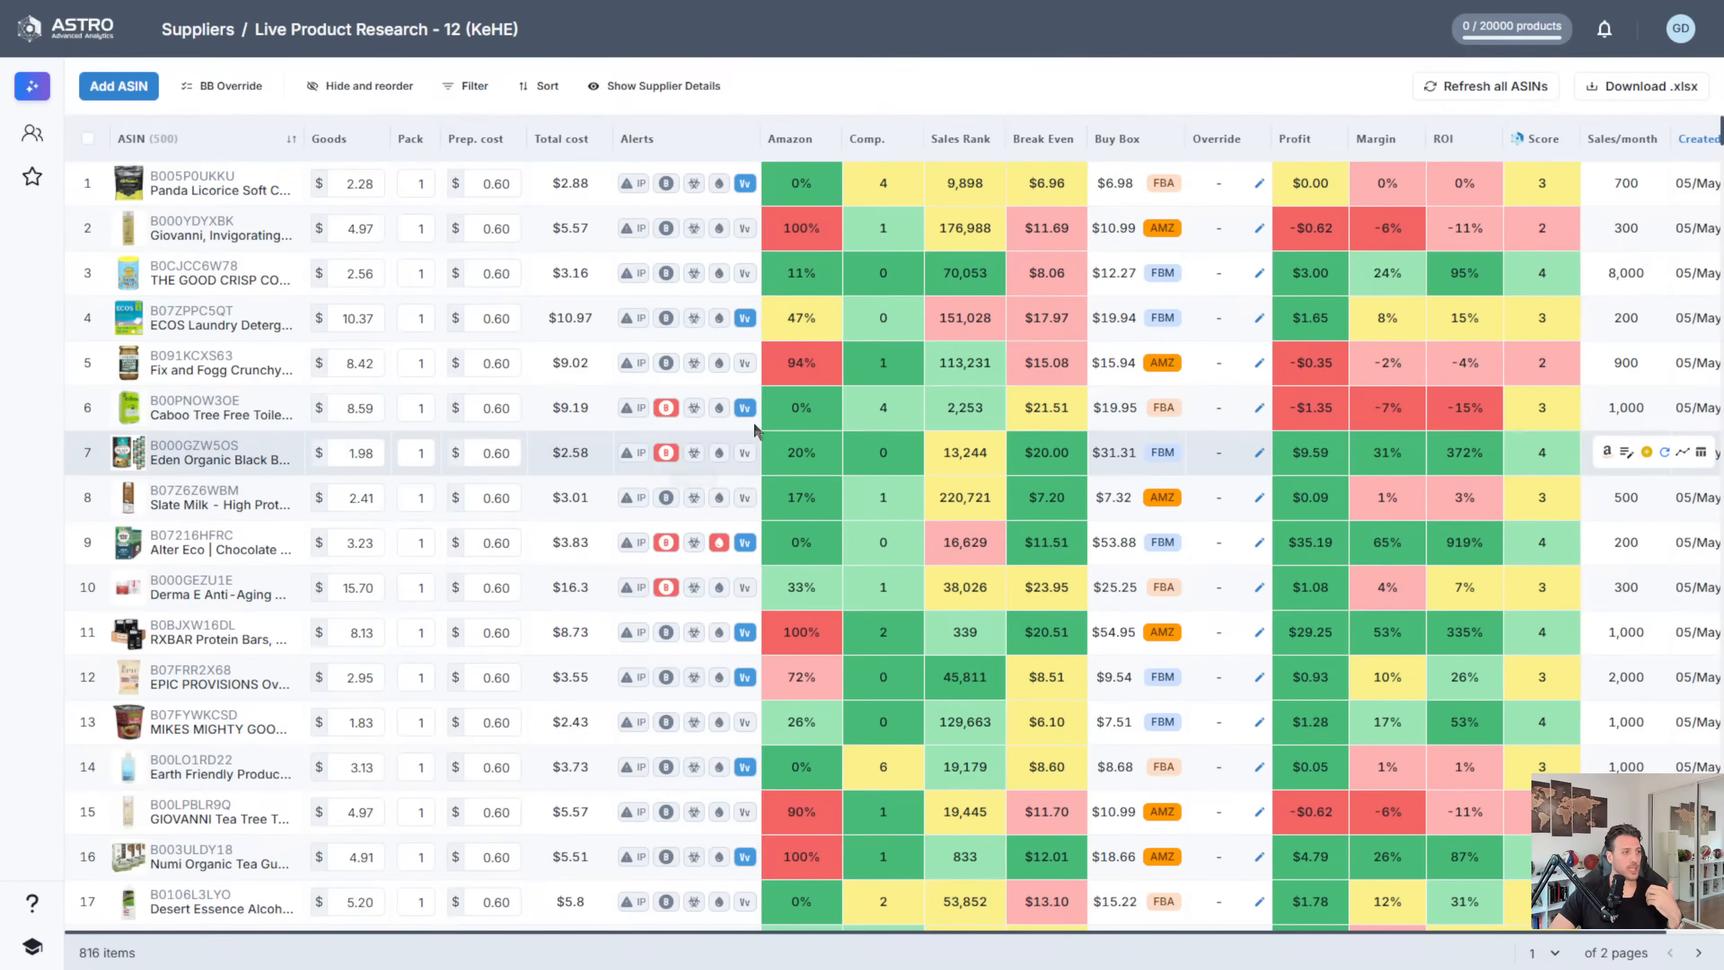
- Review the Caboo Tree Free Toilet Paper details and its competing sellers, then return to the filtered product table
mouse_move(671, 418)
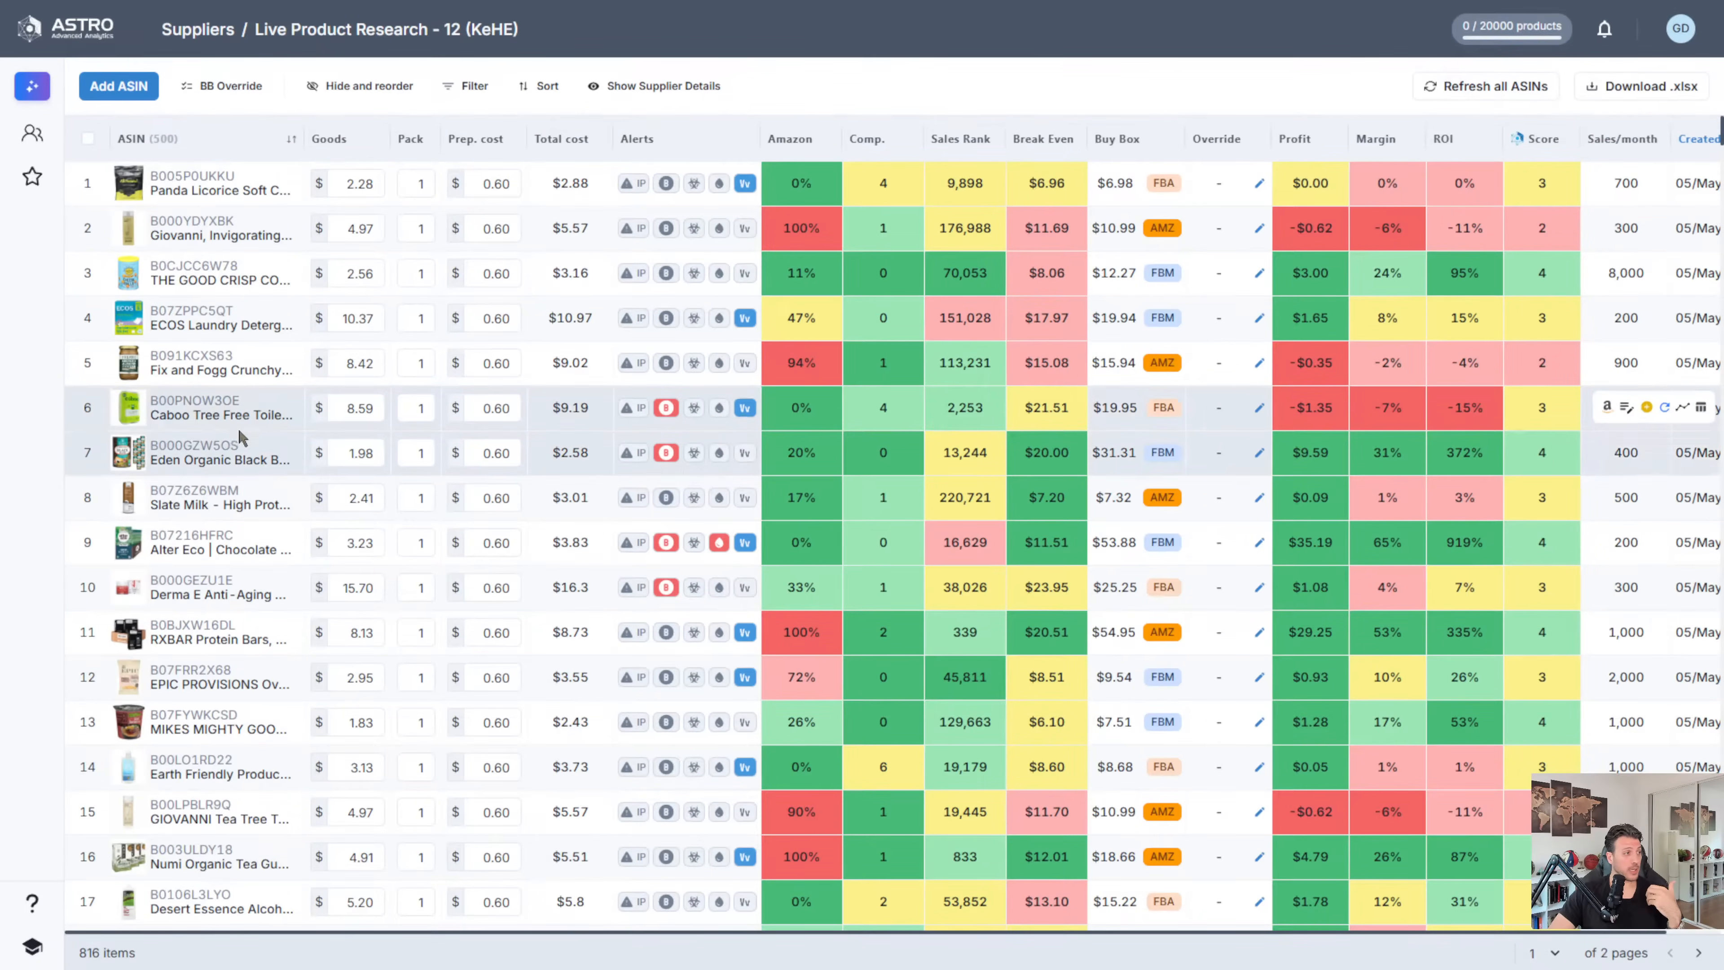
mouse_move(211, 411)
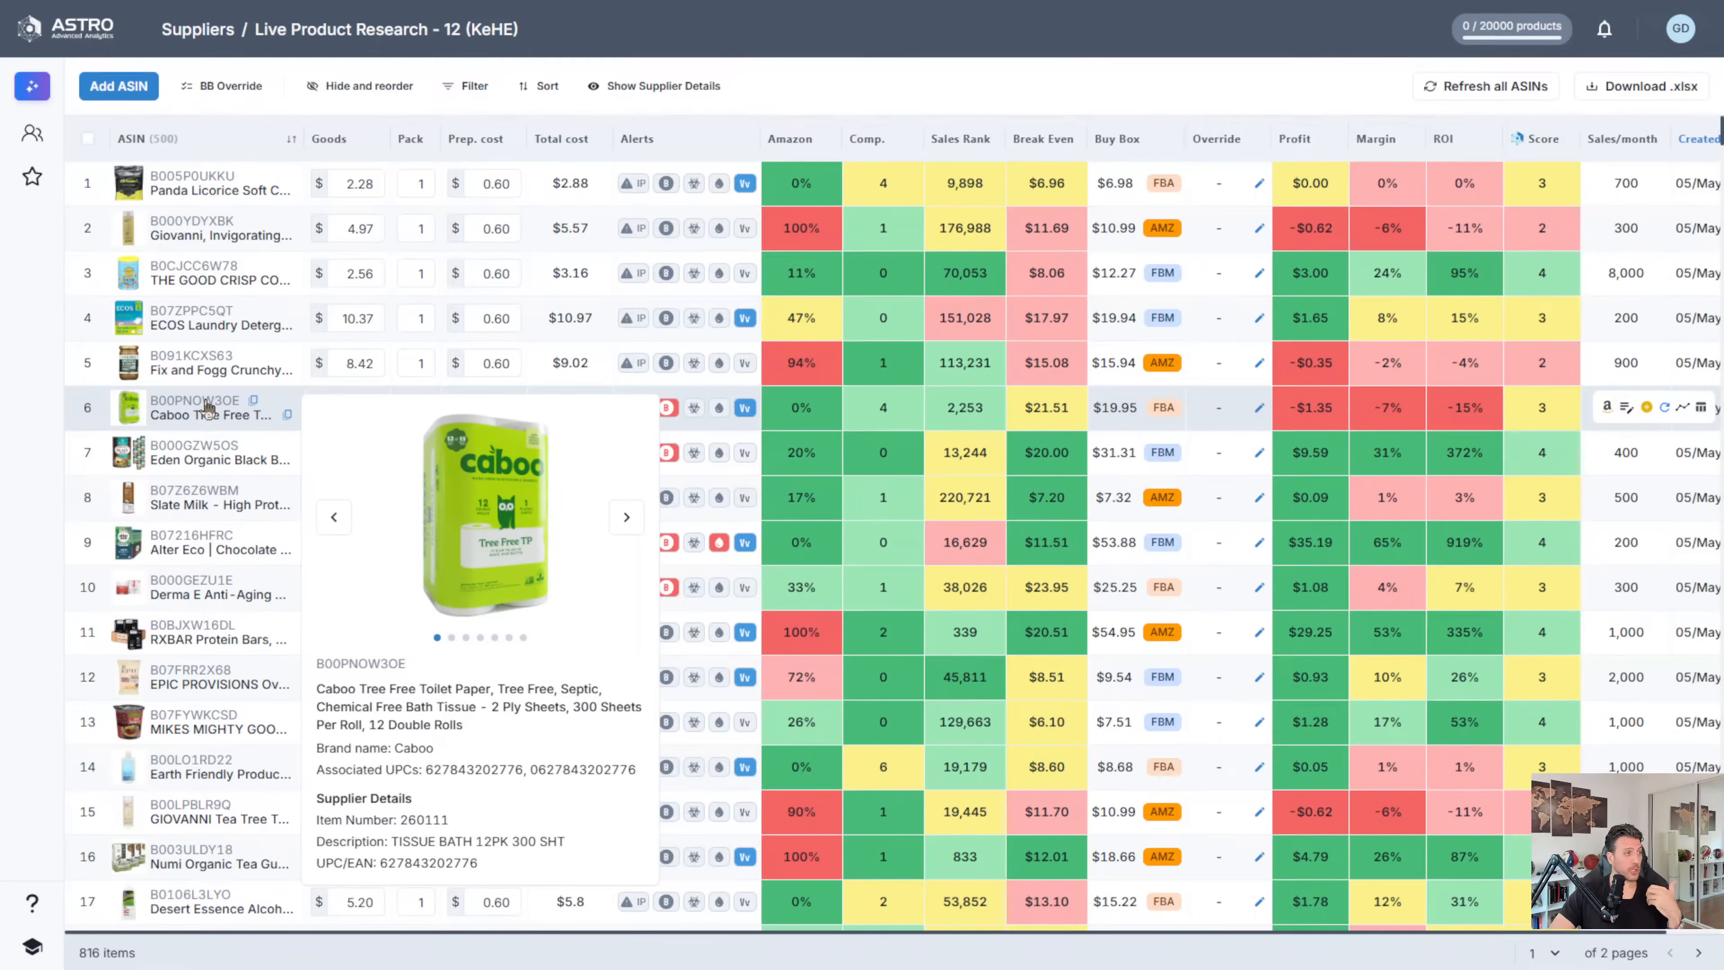
left_click(445, 585)
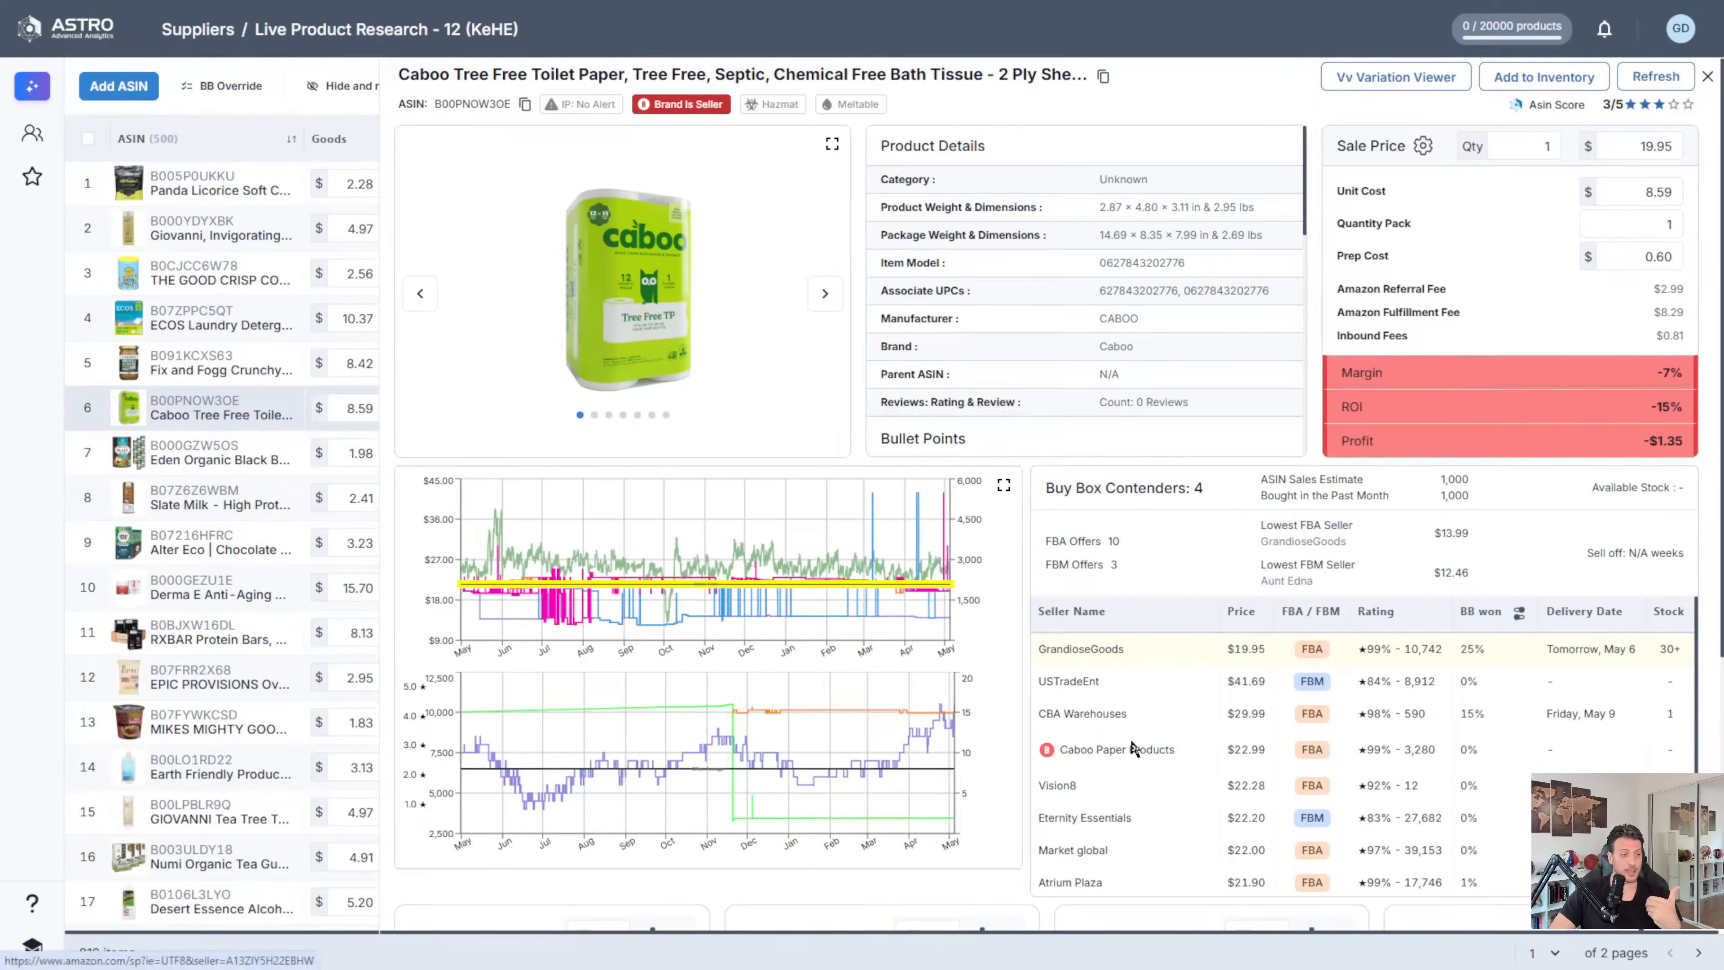
scroll(1201, 682, "down", 2)
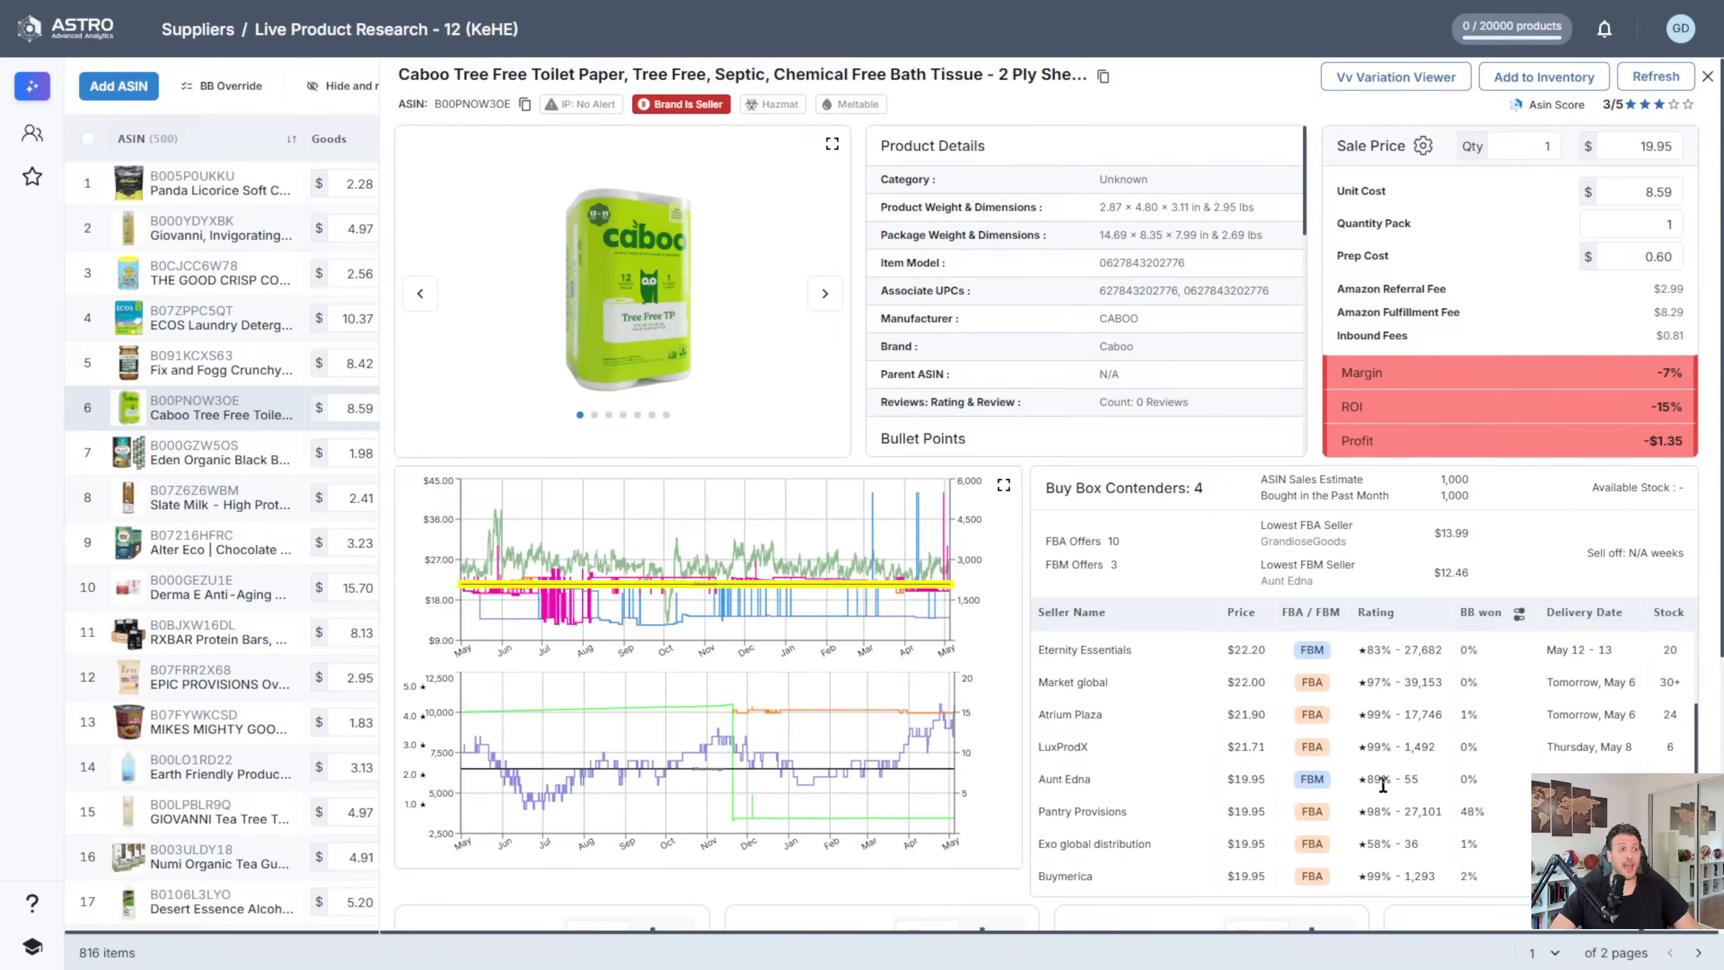
scroll(1377, 788, "up", 2)
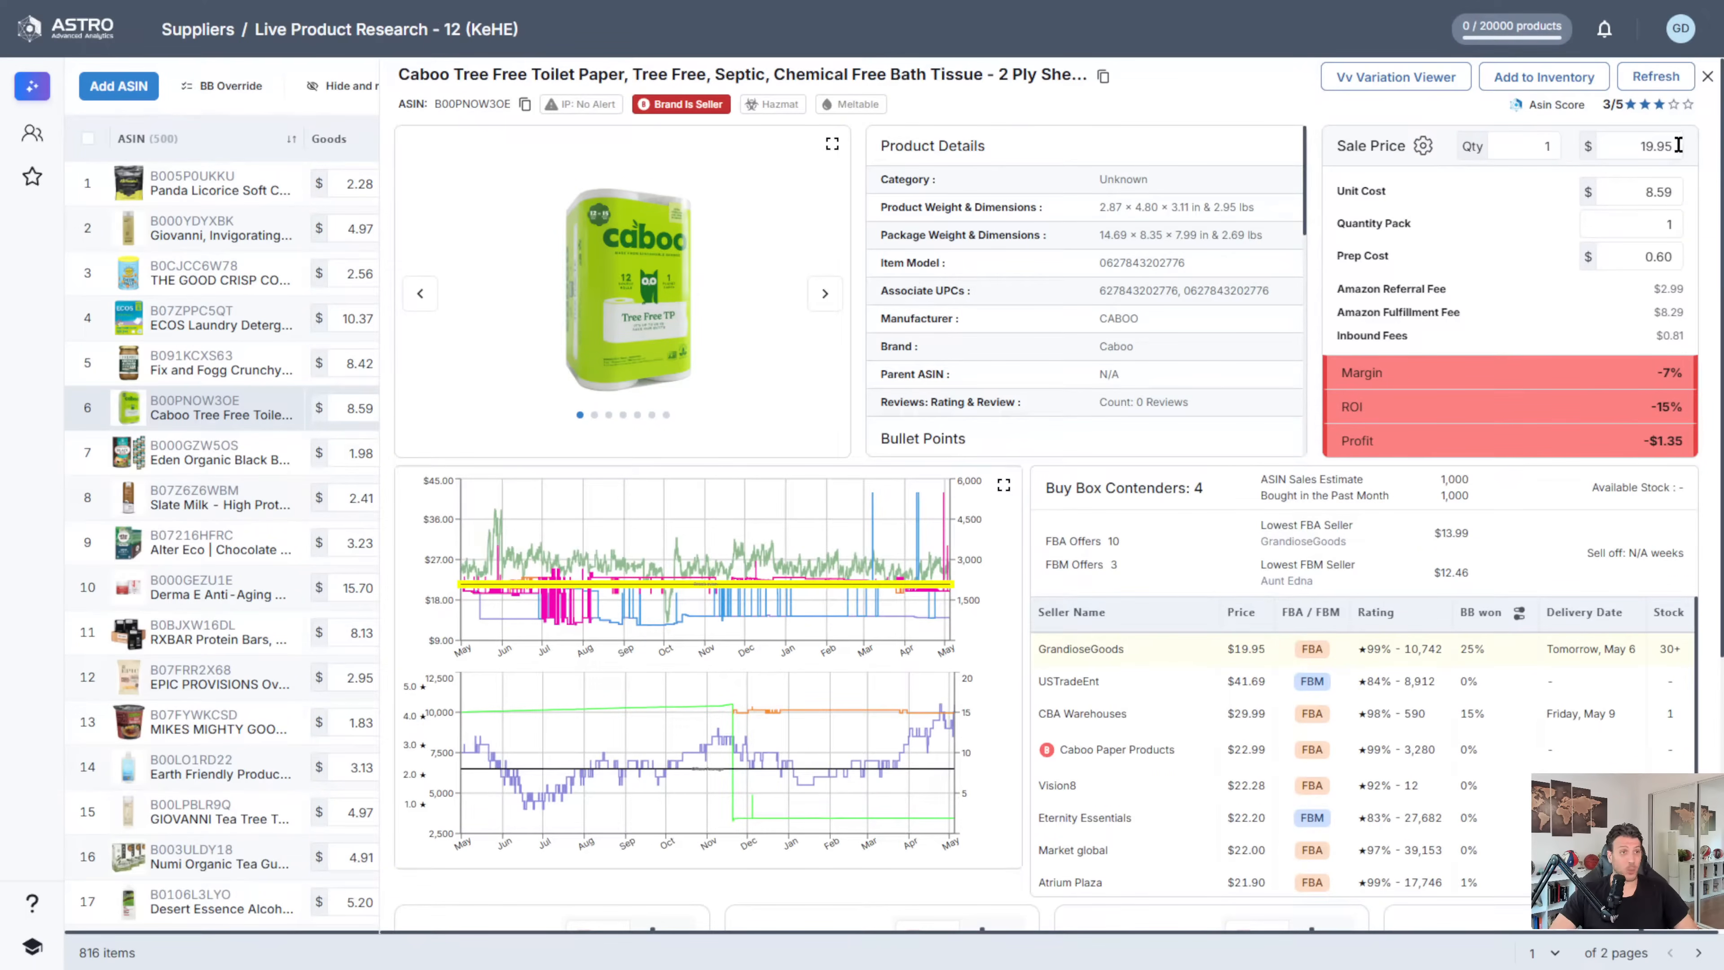
left_click(1707, 78)
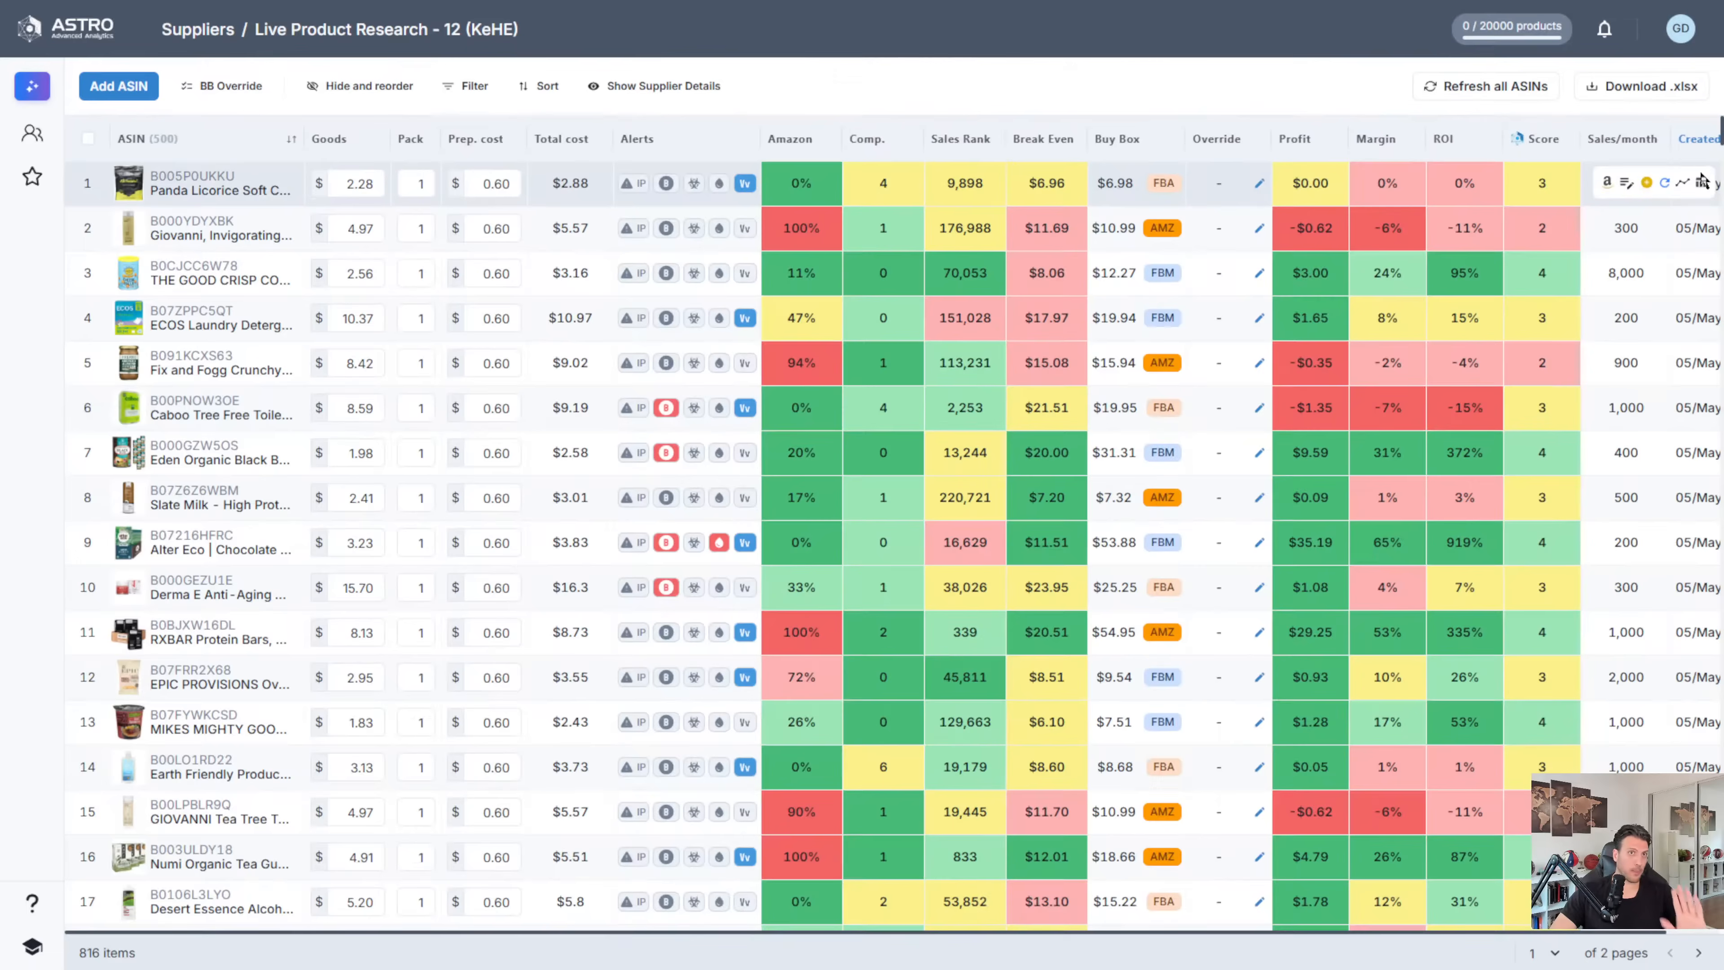
mouse_move(1513, 197)
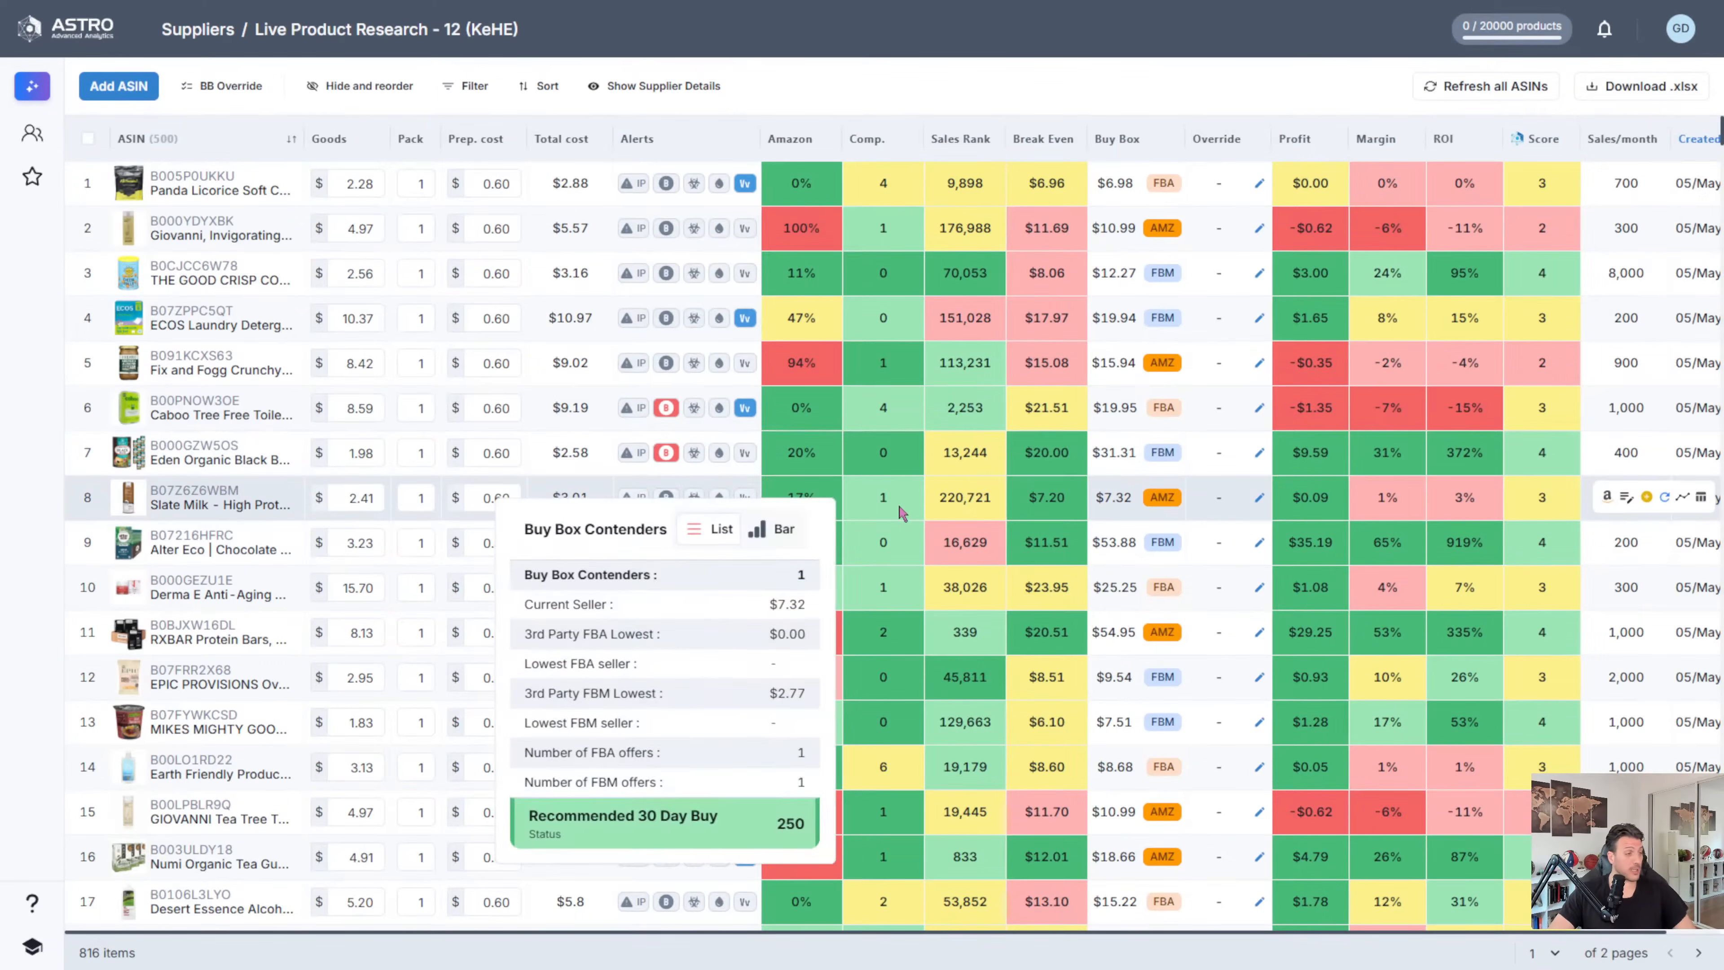
- Add a third filter condition for FBA Offers more than 1 to the product table's filters
mouse_move(824, 227)
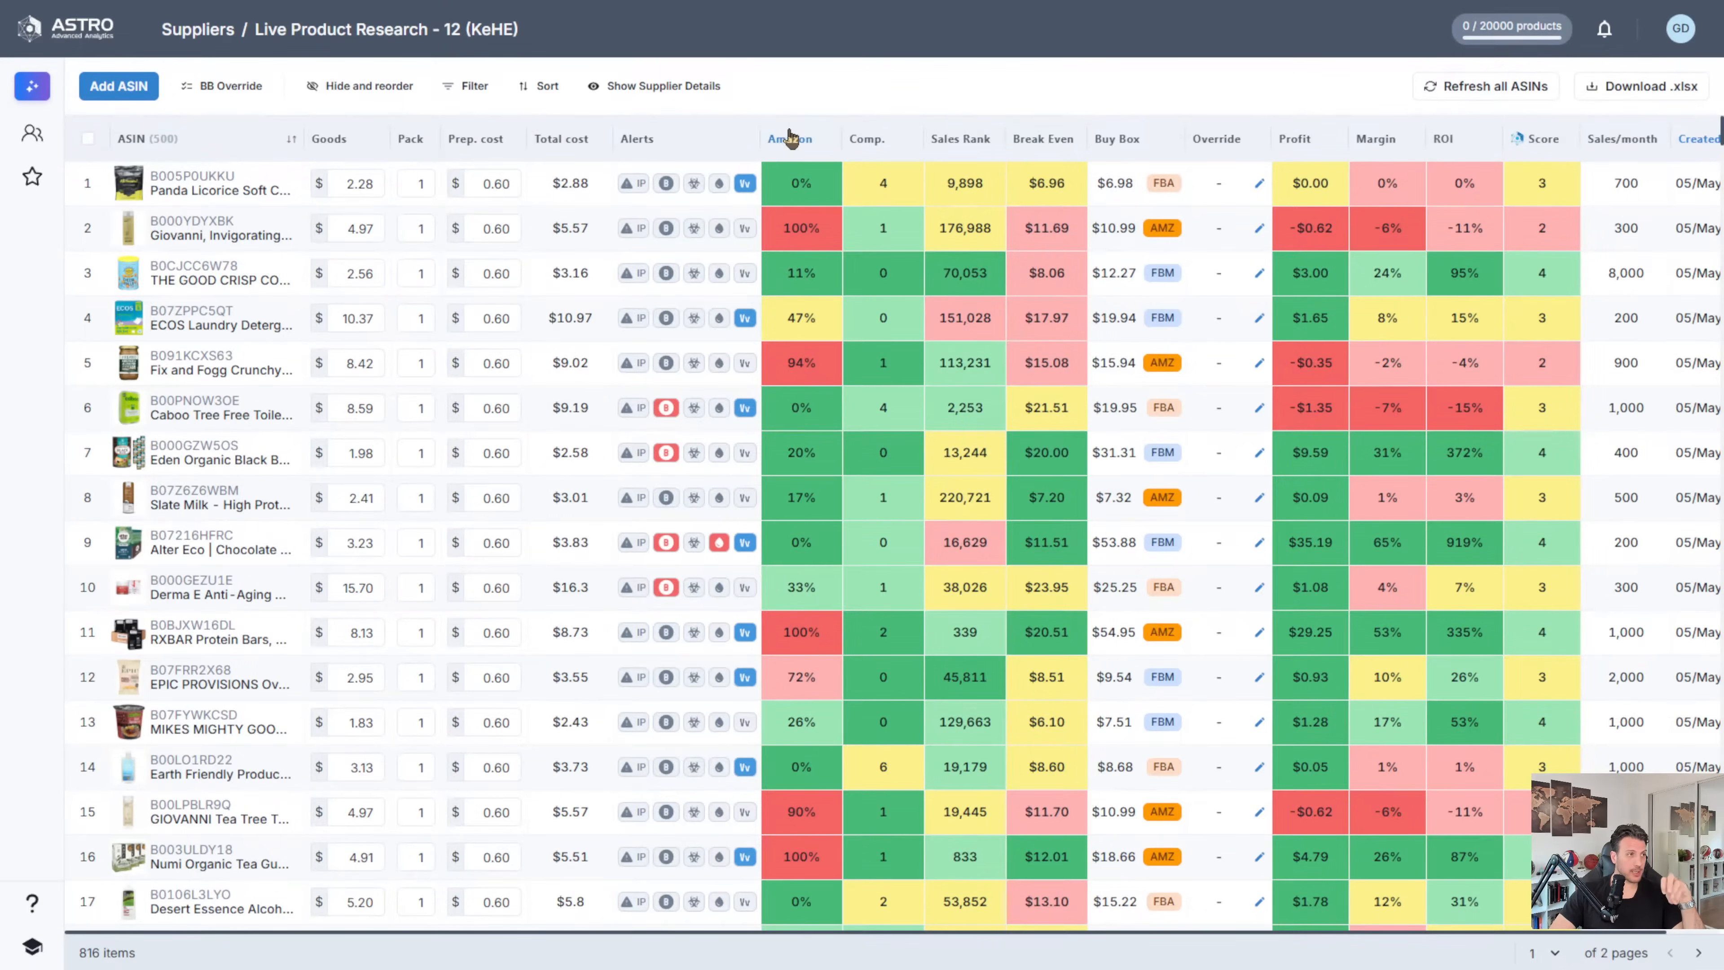
mouse_move(807, 175)
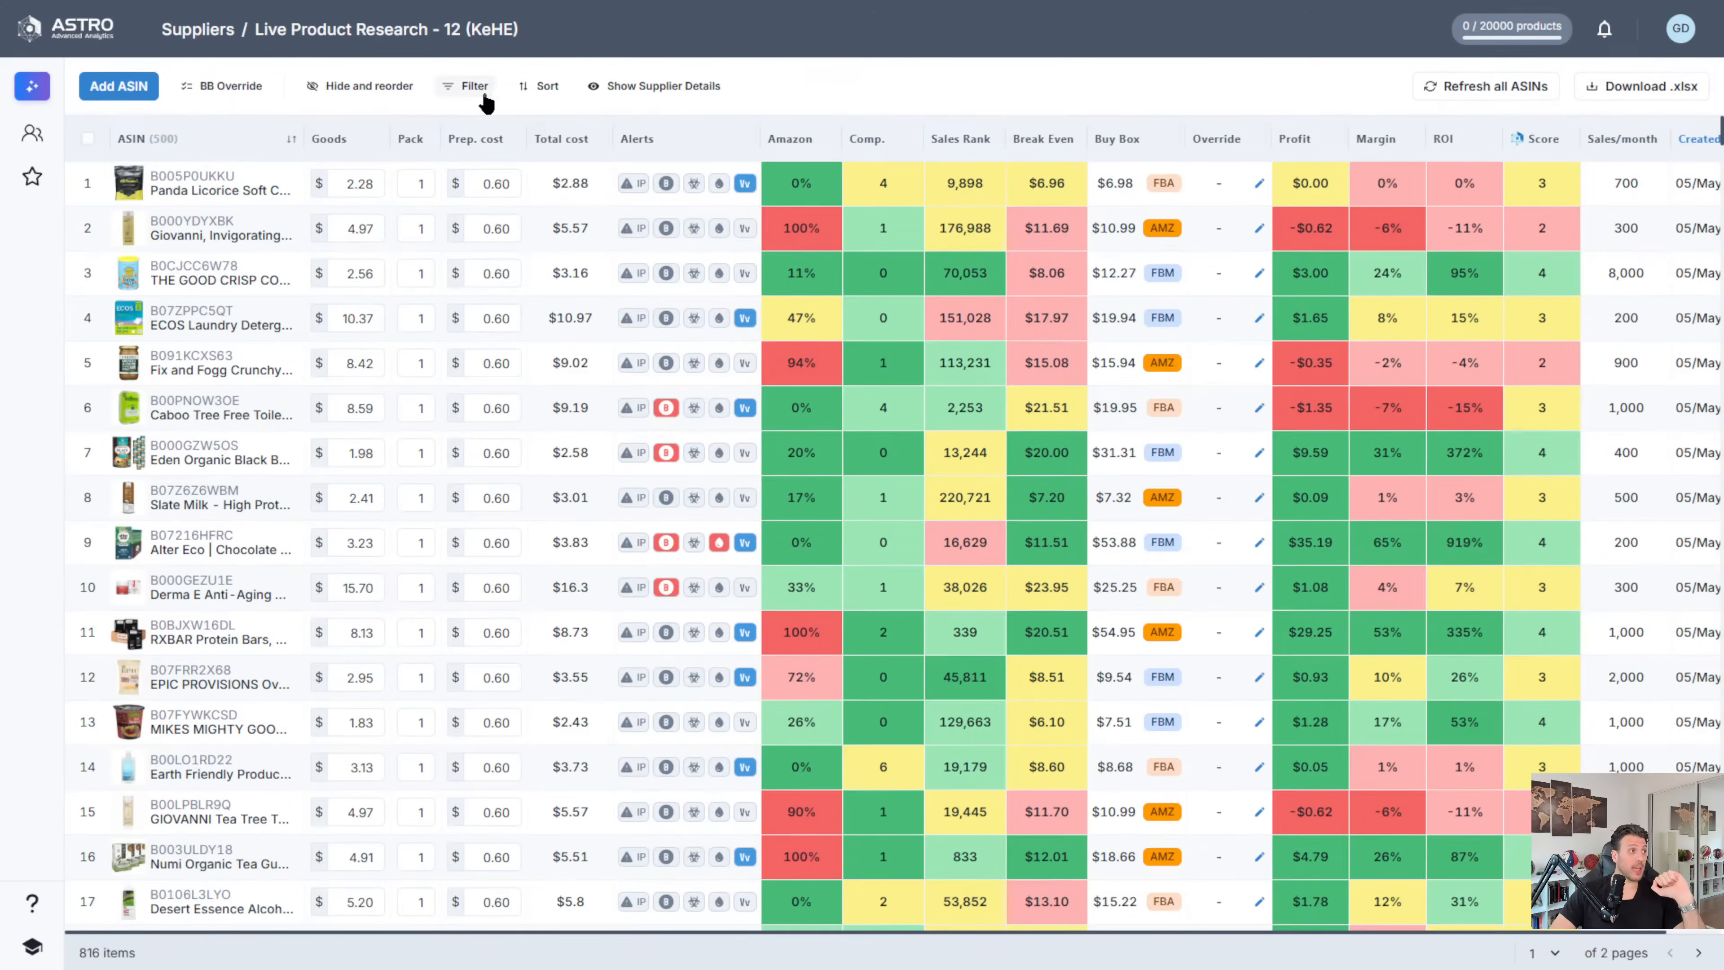
left_click(471, 86)
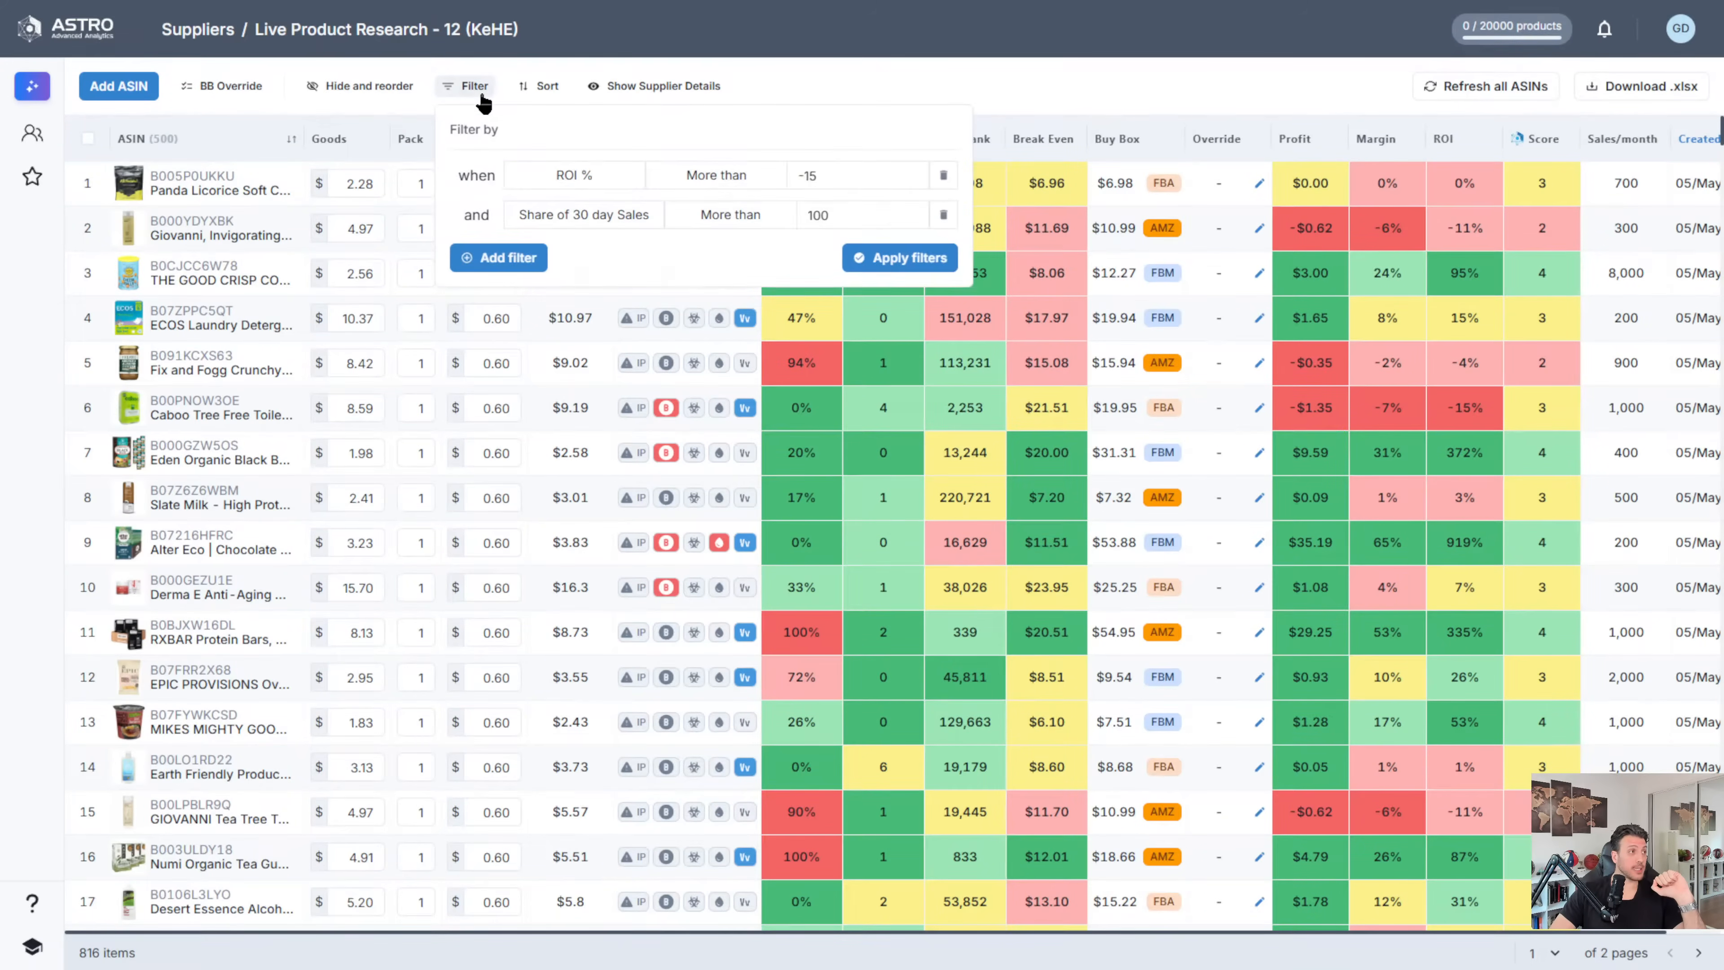
left_click(492, 257)
left_click(594, 255)
scroll(694, 418, "down", 10)
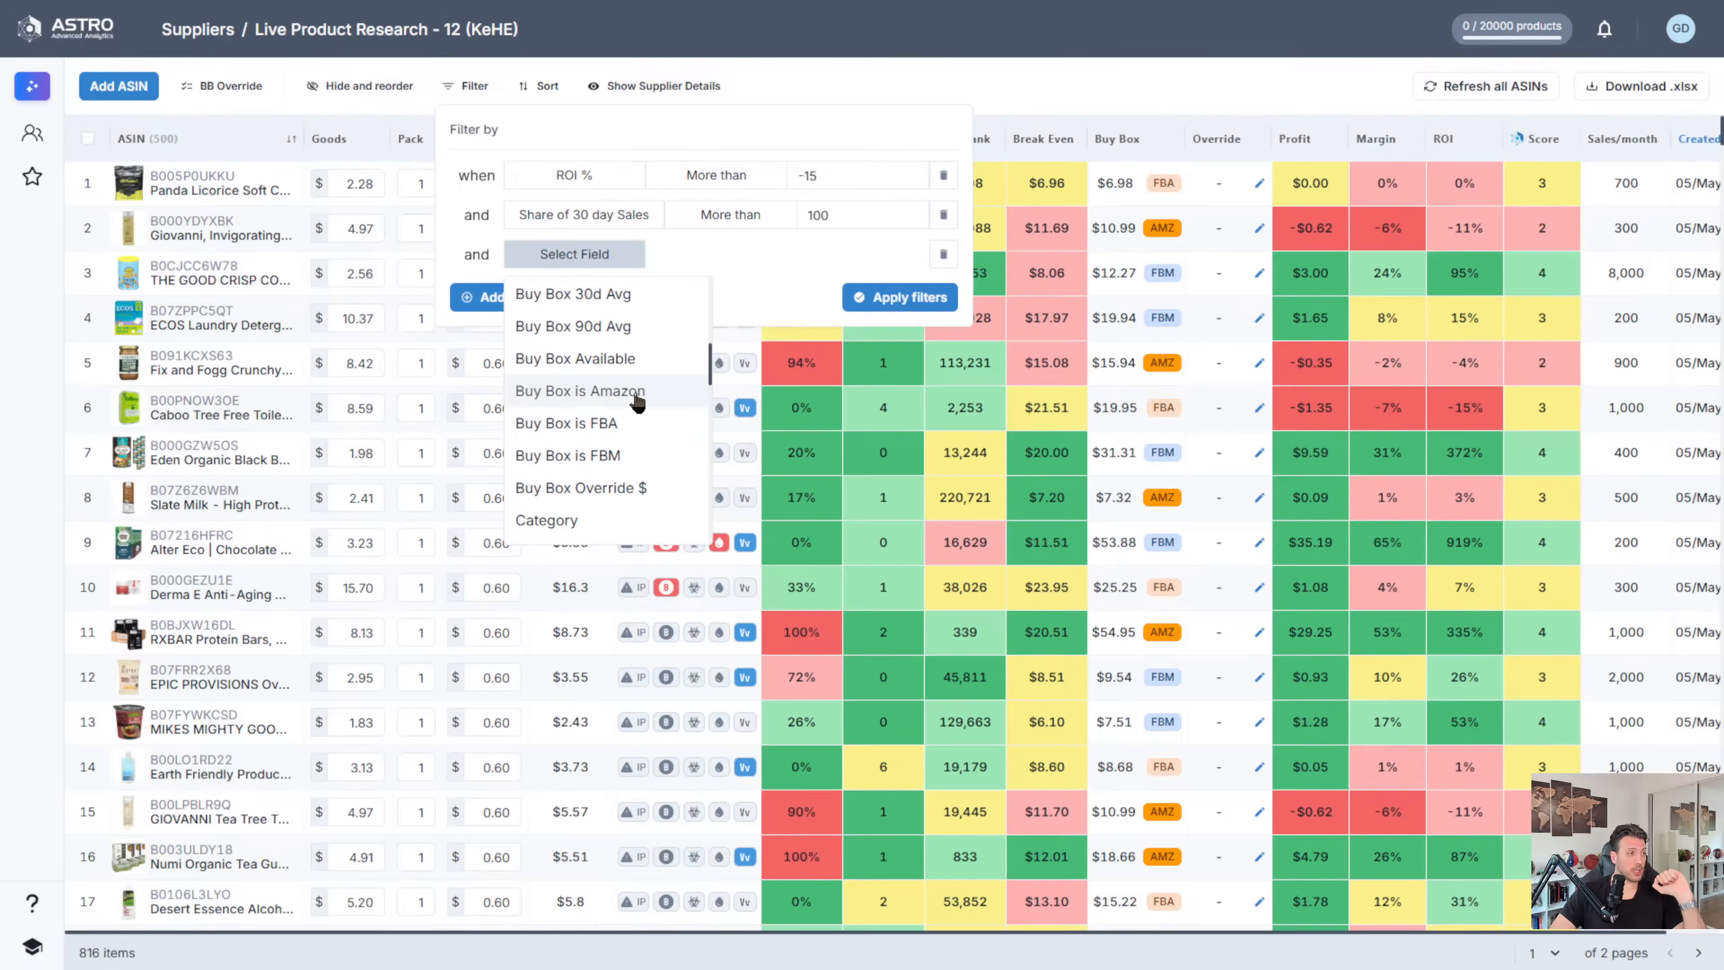
scroll(573, 387, "up", 5)
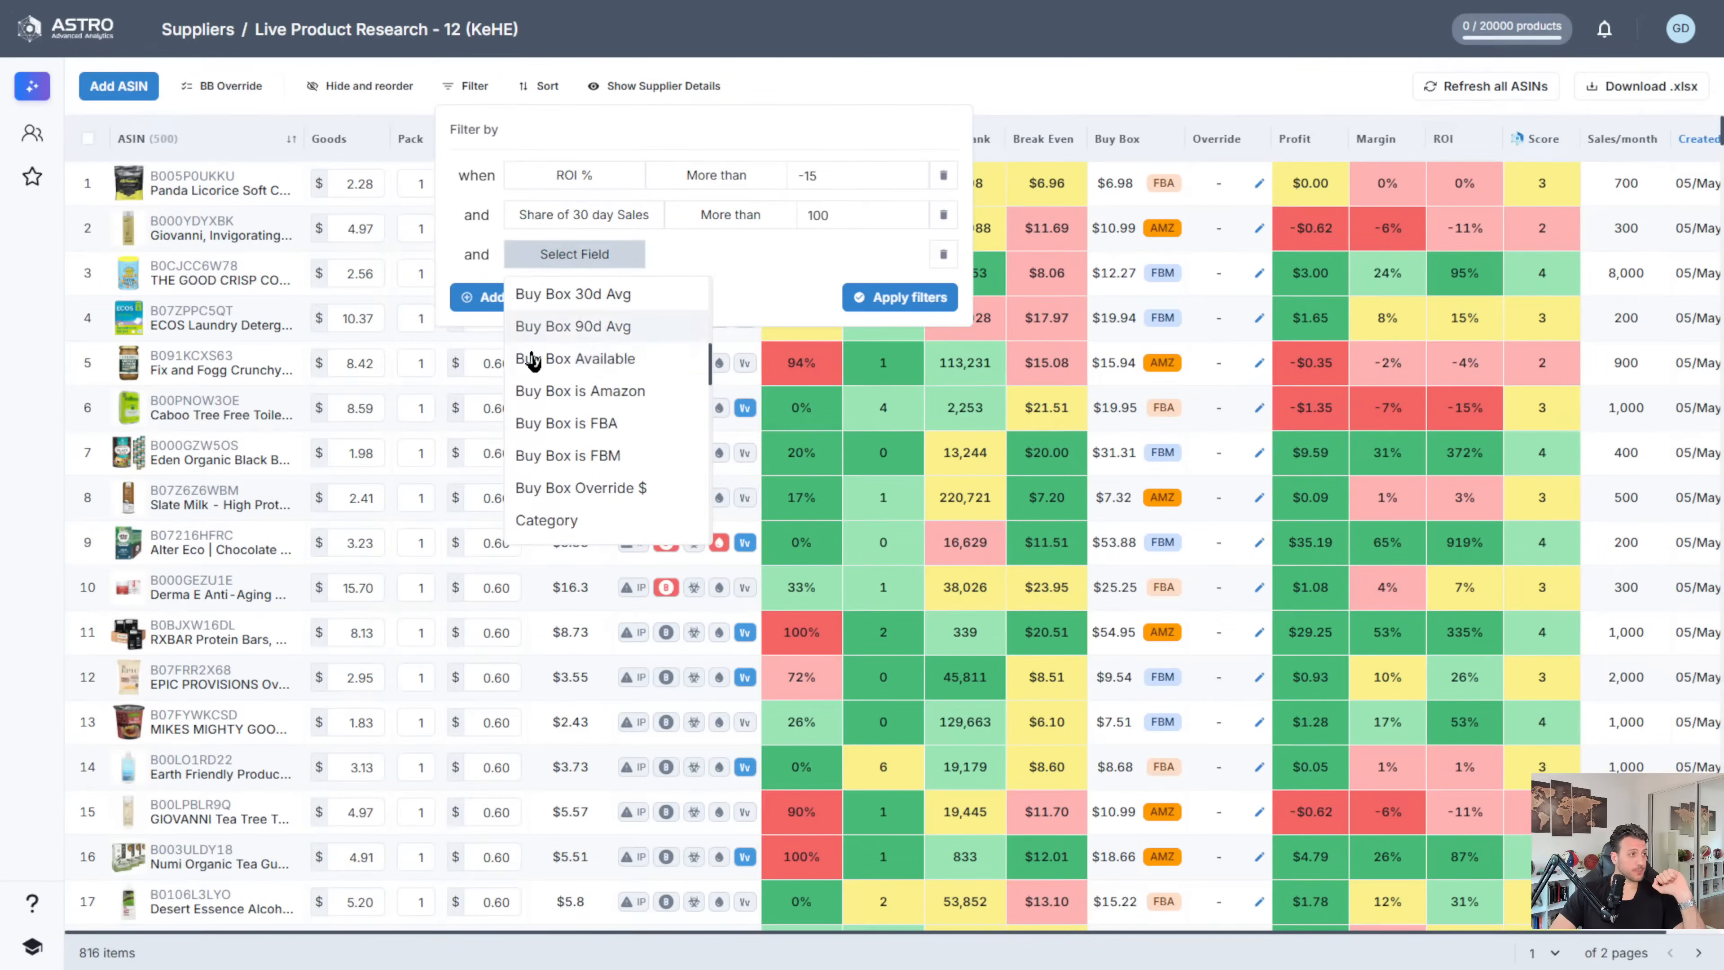
scroll(570, 373, "down", 3)
left_click(577, 402)
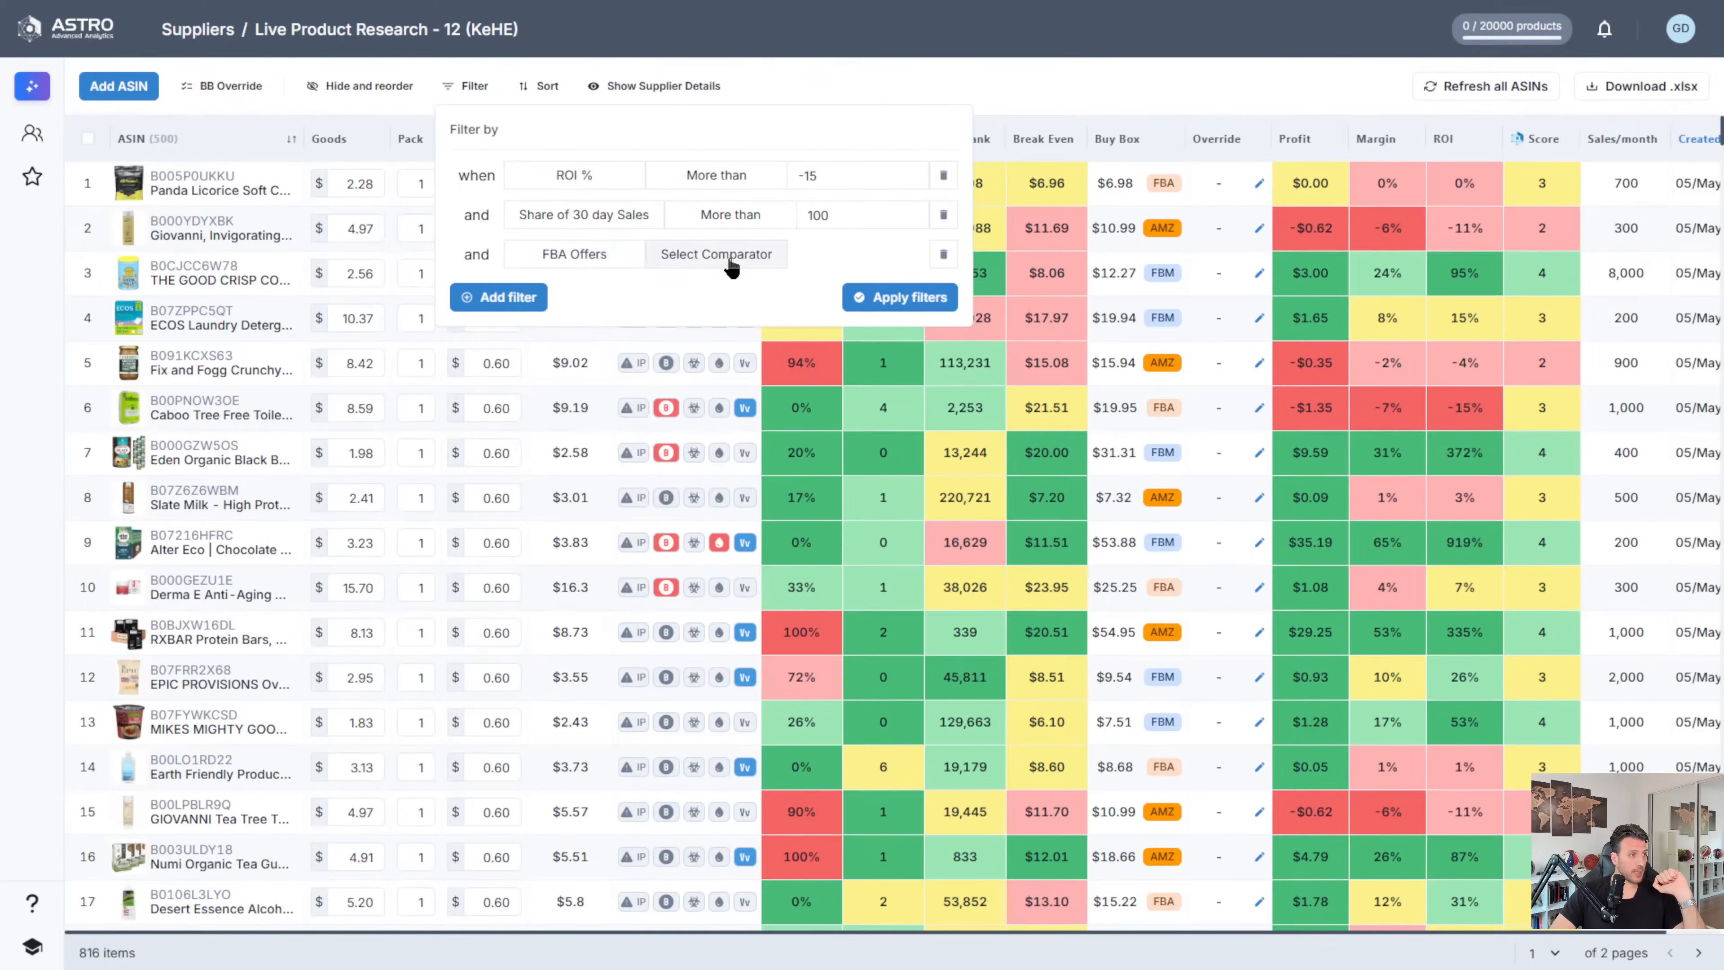
left_click(699, 254)
left_click(704, 290)
left_click(826, 255)
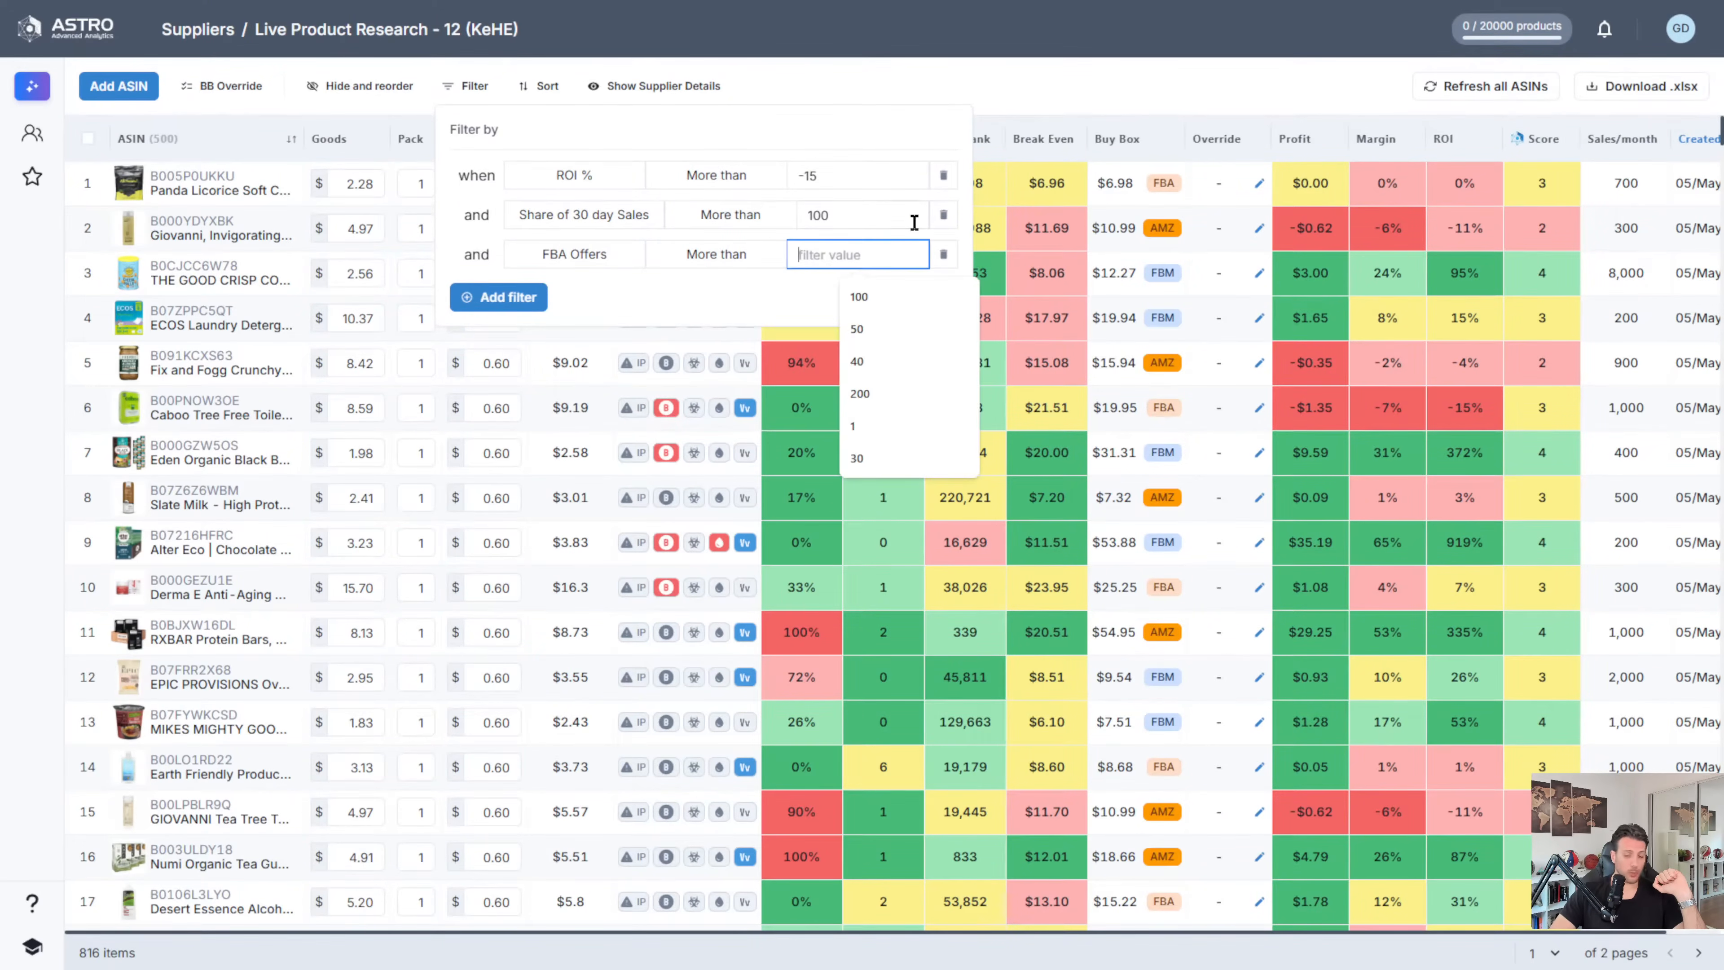
type("1")
left_click(776, 306)
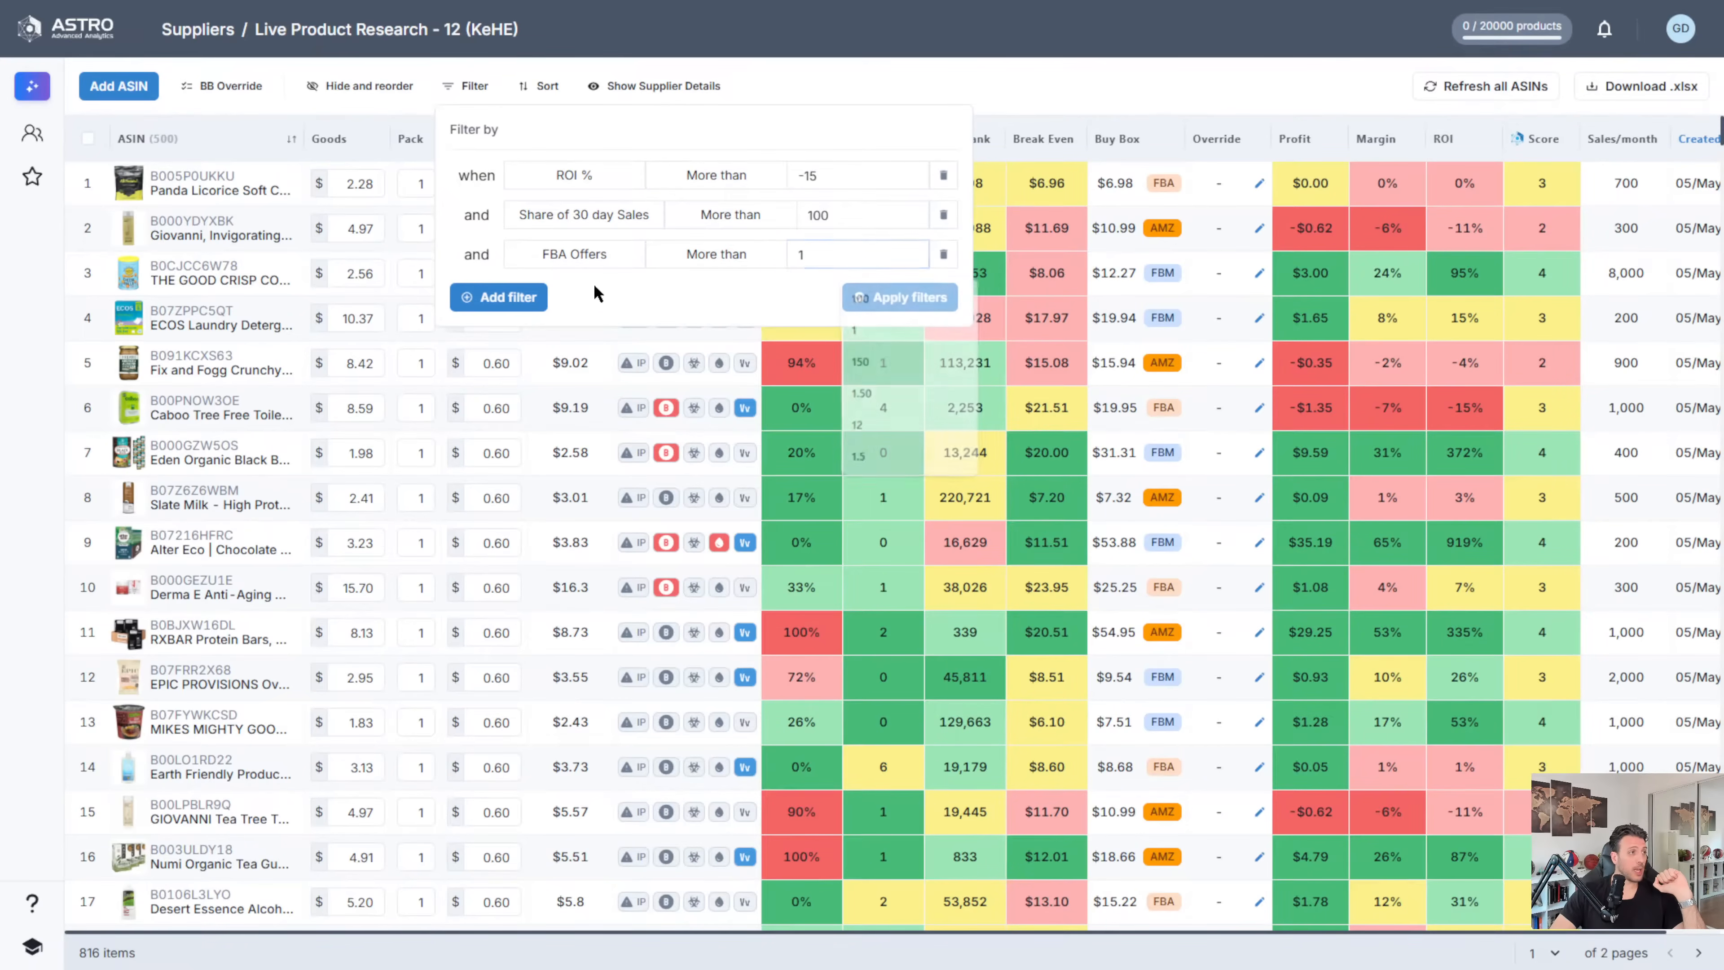
- Add a filter condition for IP Issues Alert less than Medium
scroll(589, 638, "down", 10)
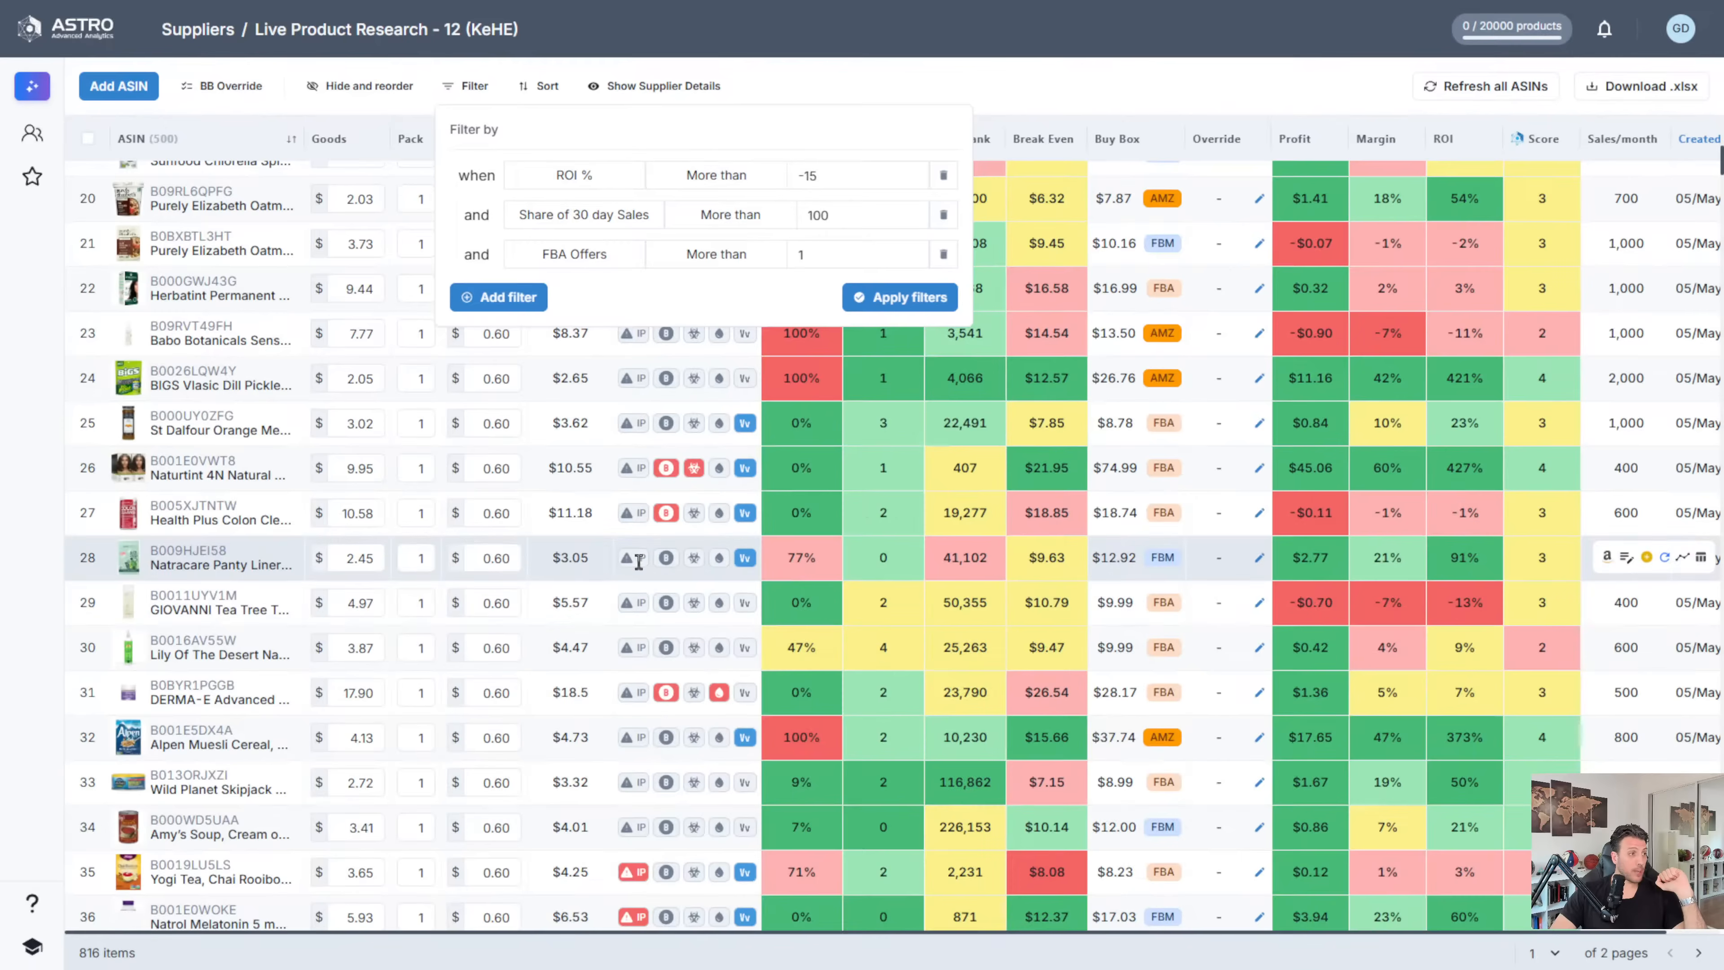
scroll(591, 645, "down", 3)
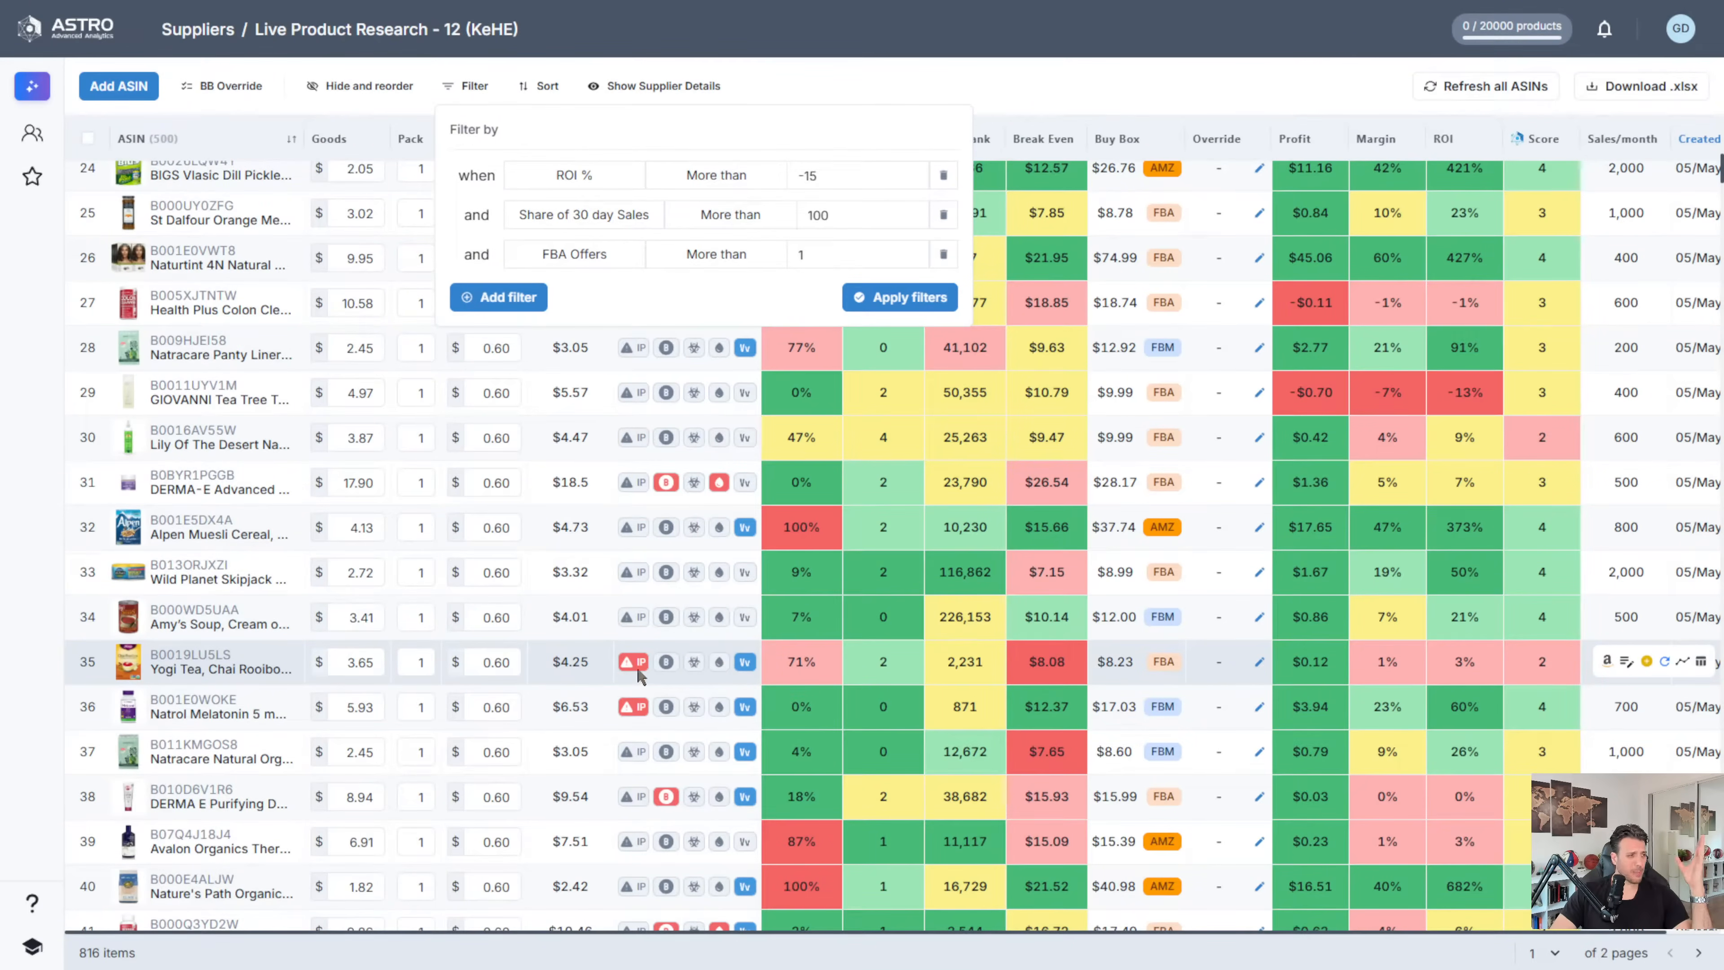
mouse_move(641, 666)
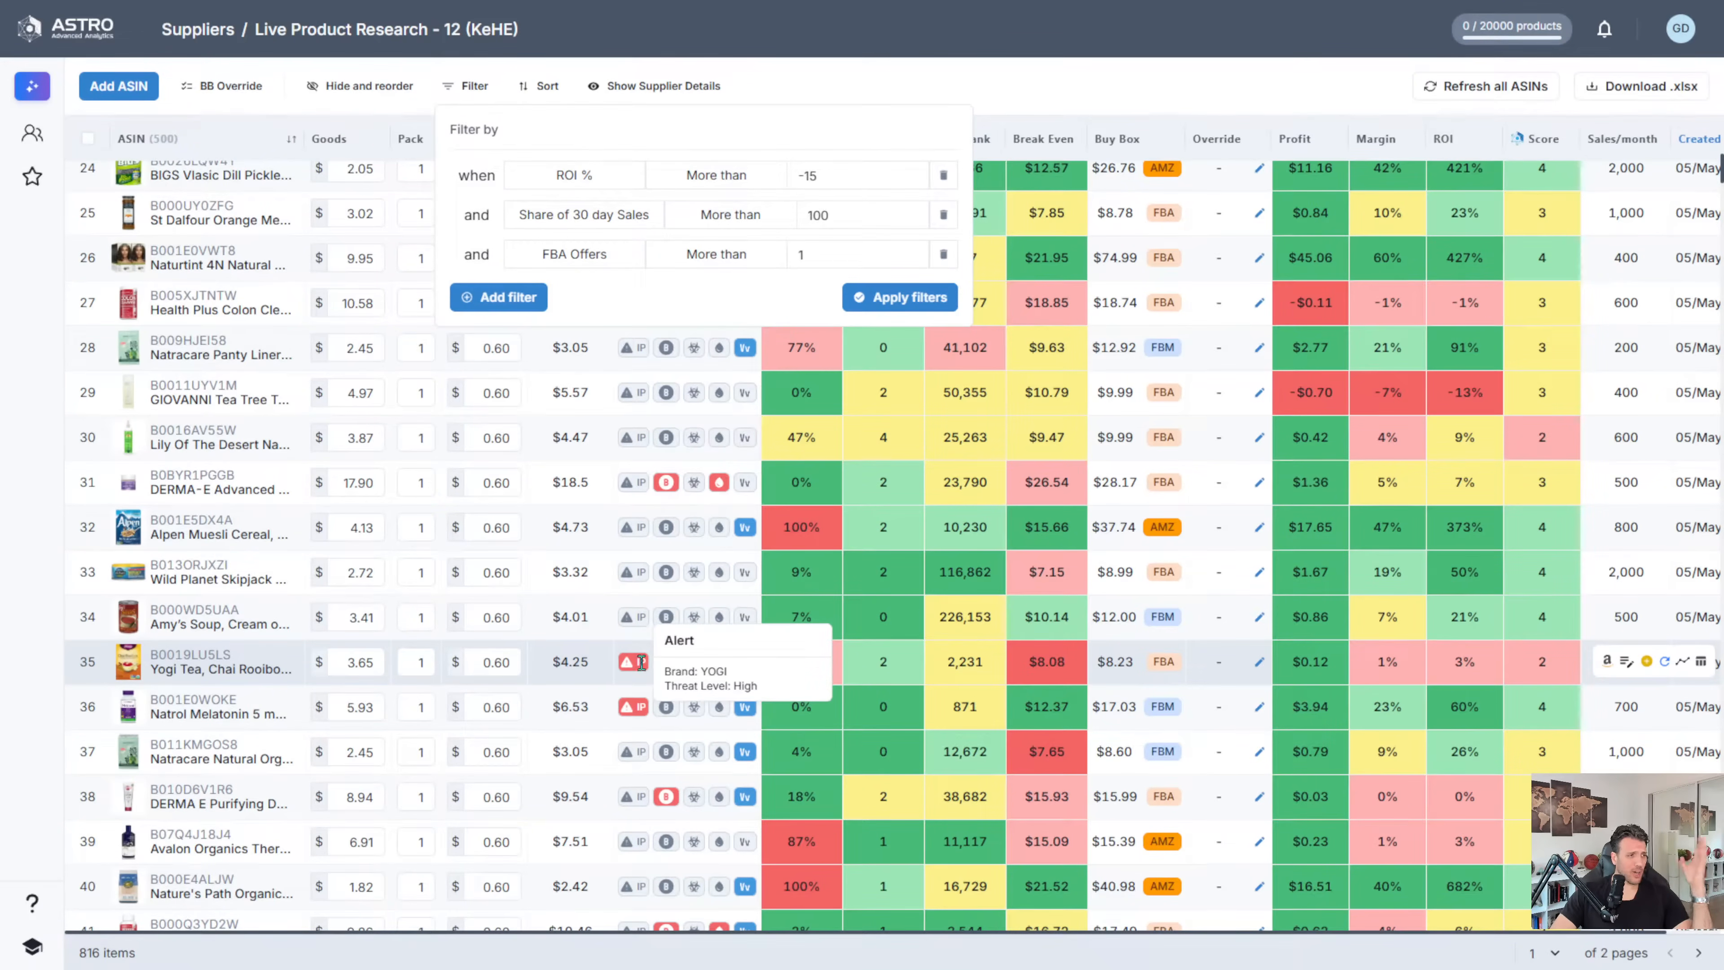
mouse_move(636, 714)
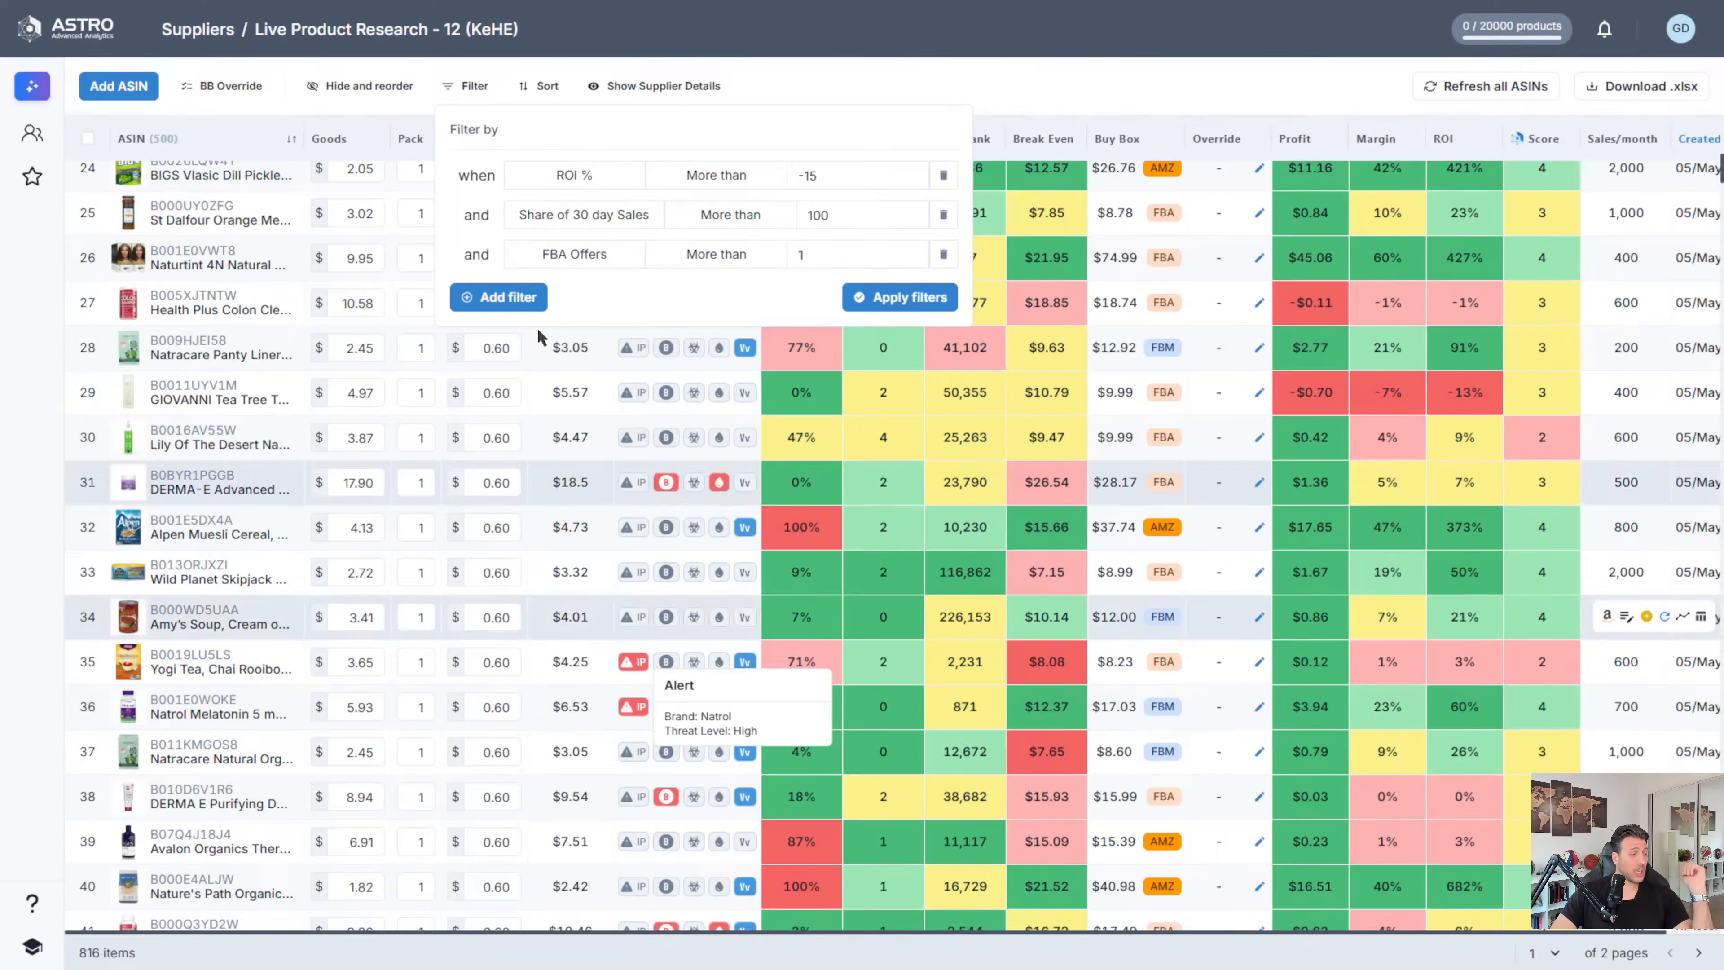
left_click(512, 298)
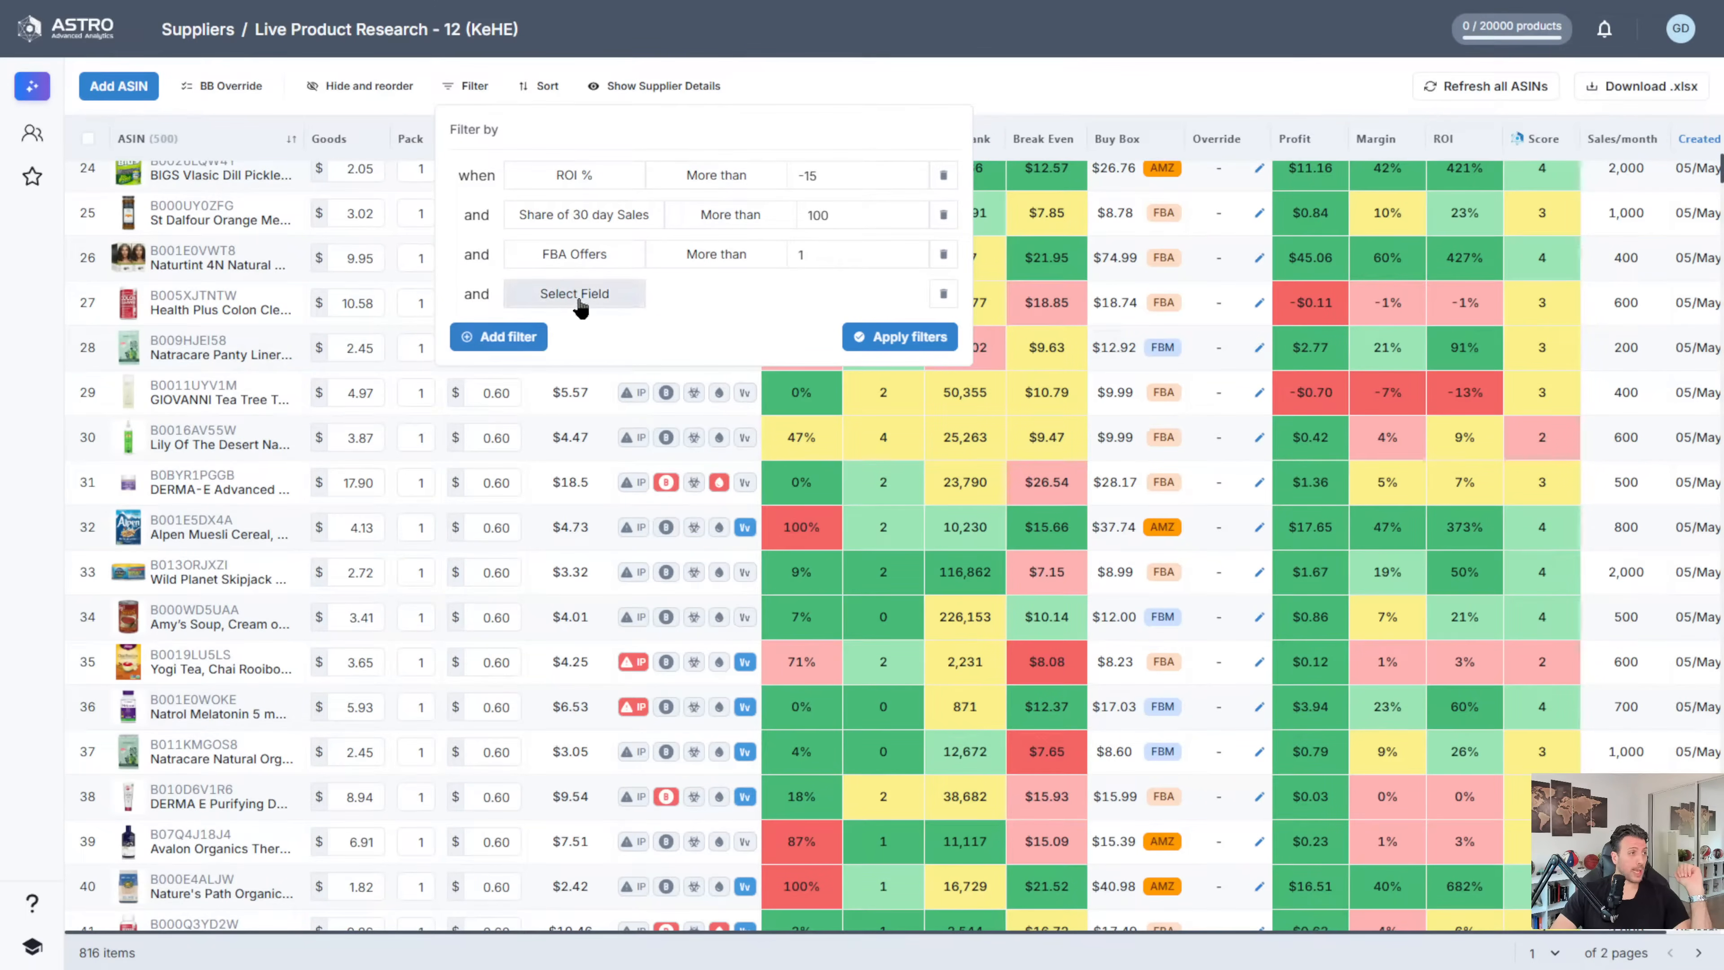
left_click(606, 296)
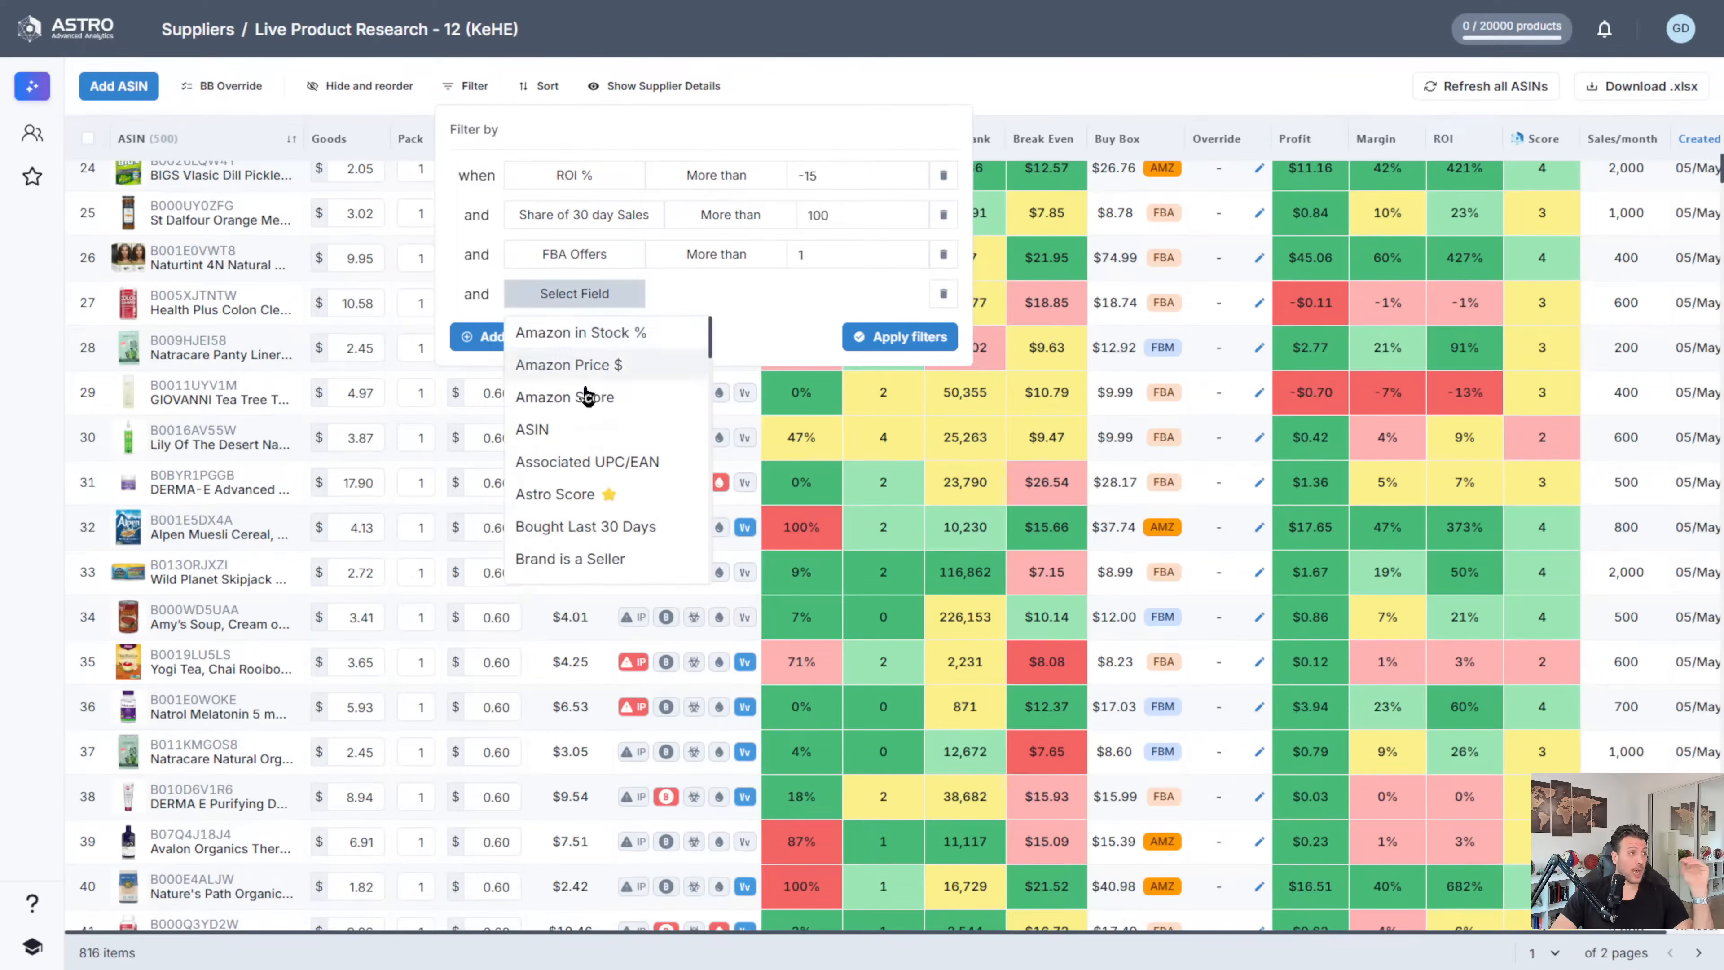
scroll(597, 394, "down", 5)
scroll(593, 429, "down", 10)
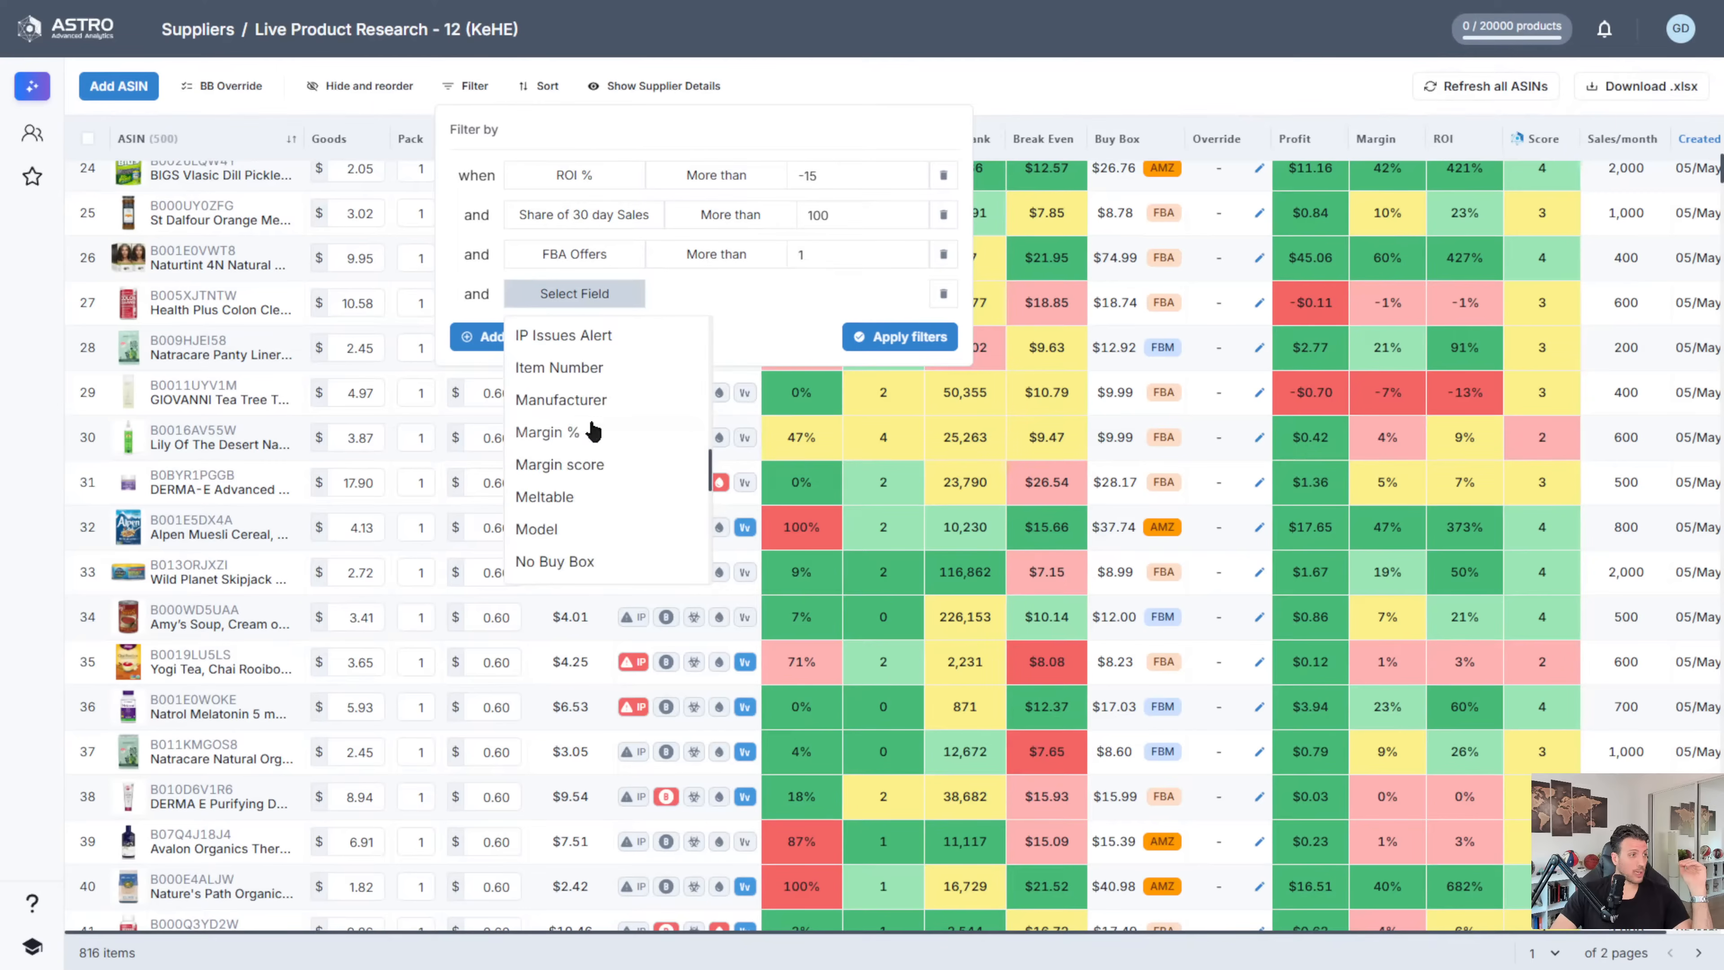
scroll(573, 475, "up", 3)
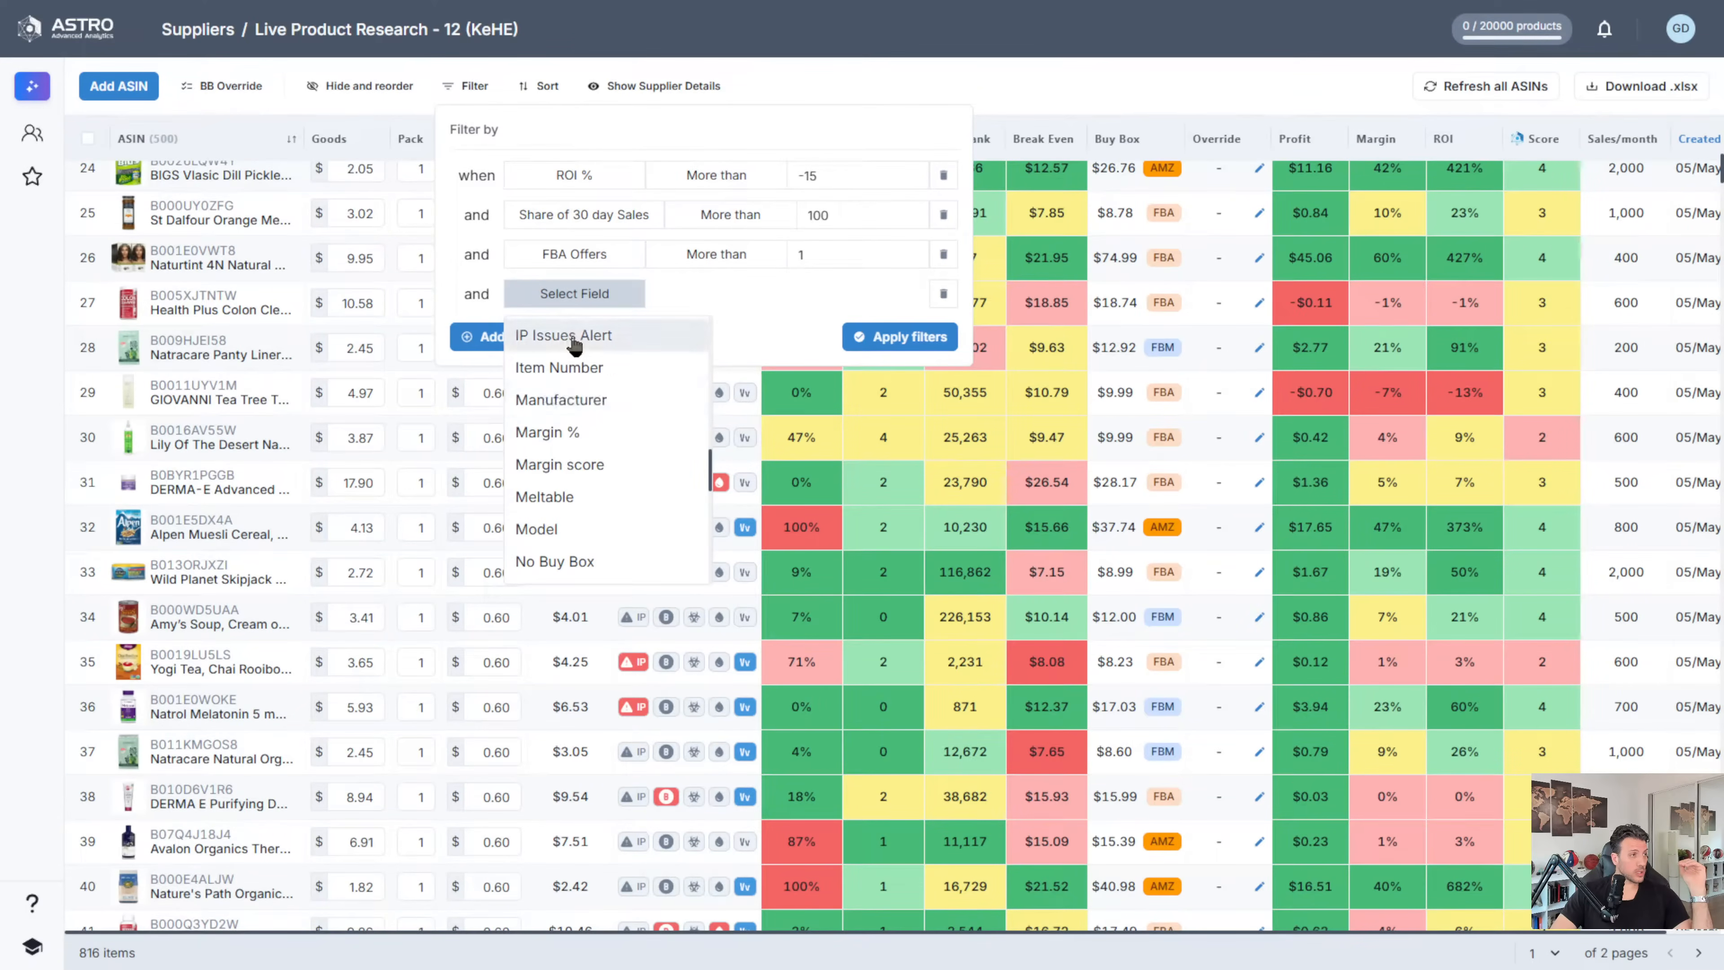
left_click(558, 332)
left_click(722, 302)
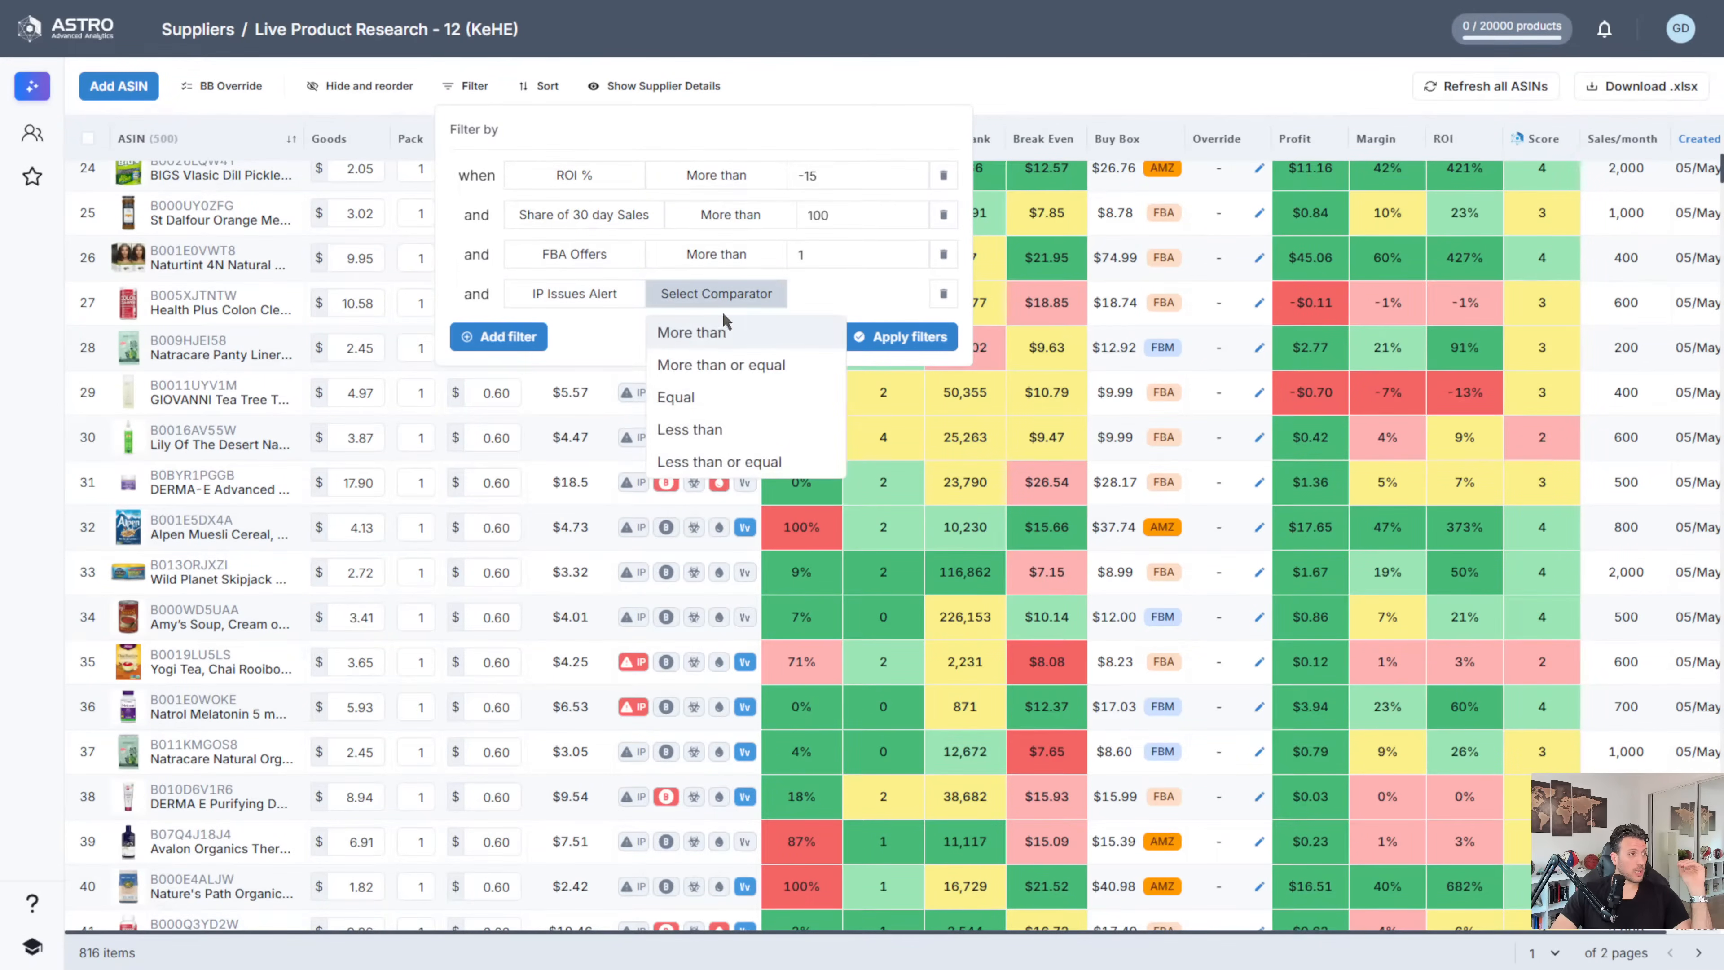
left_click(675, 429)
left_click(858, 295)
left_click(821, 368)
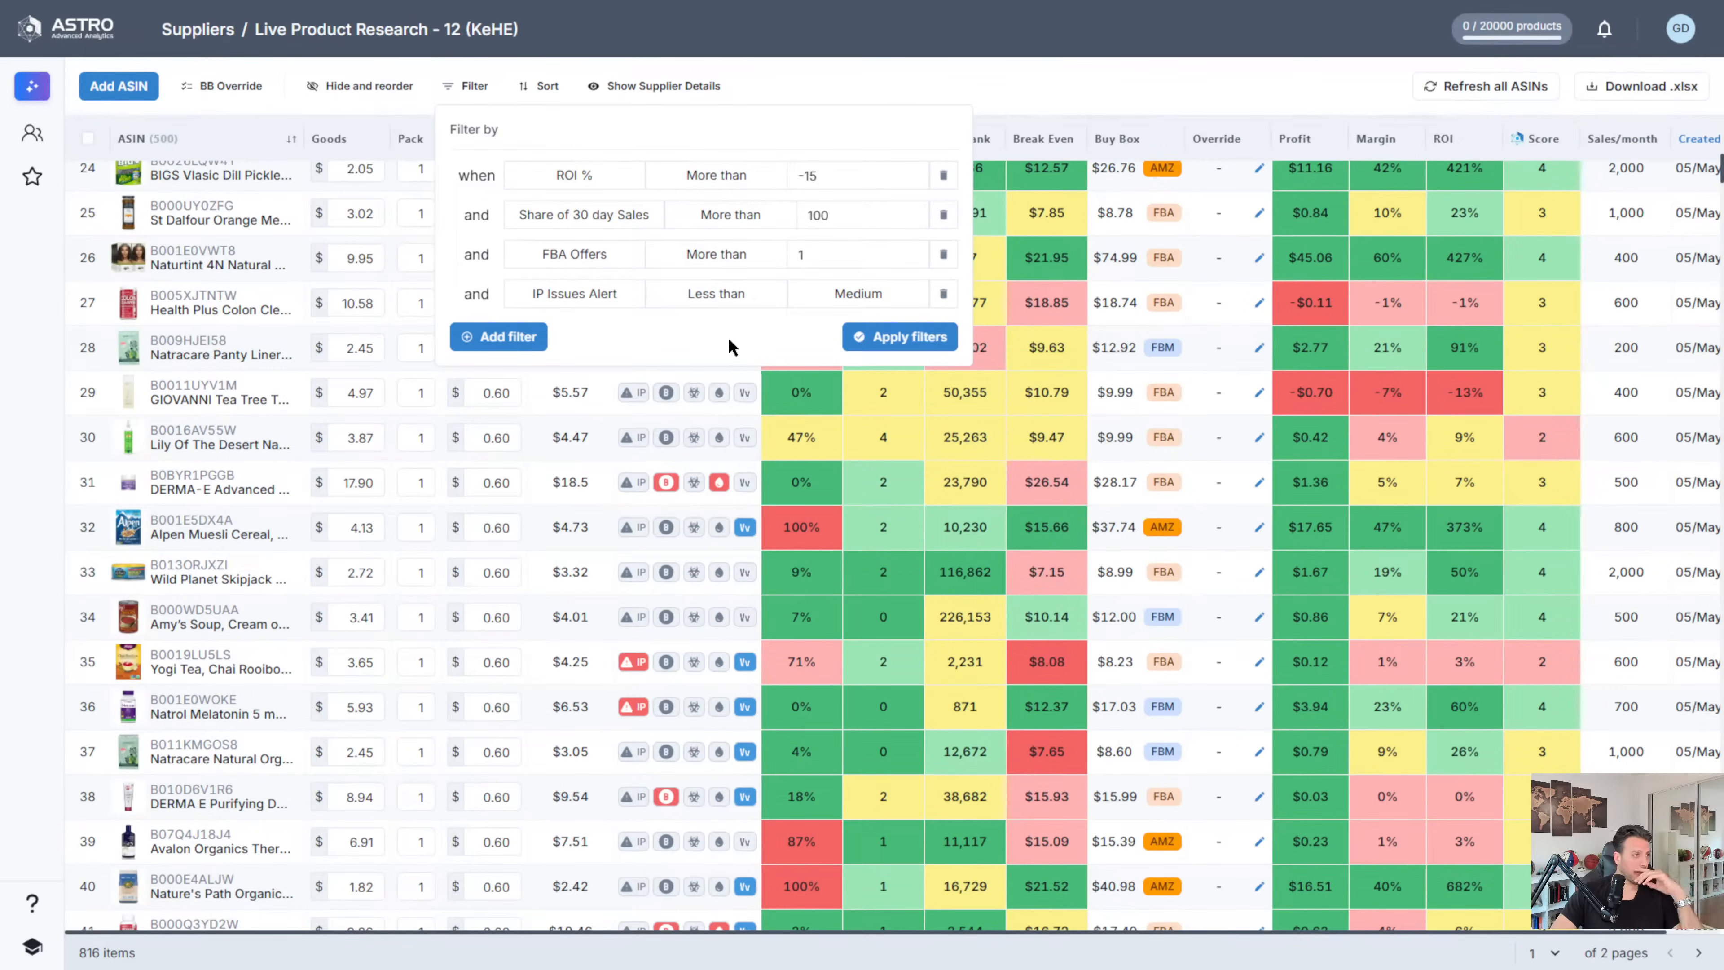
- Add a filter condition for Hazmat equals False to exclude hazardous products
left_click(521, 338)
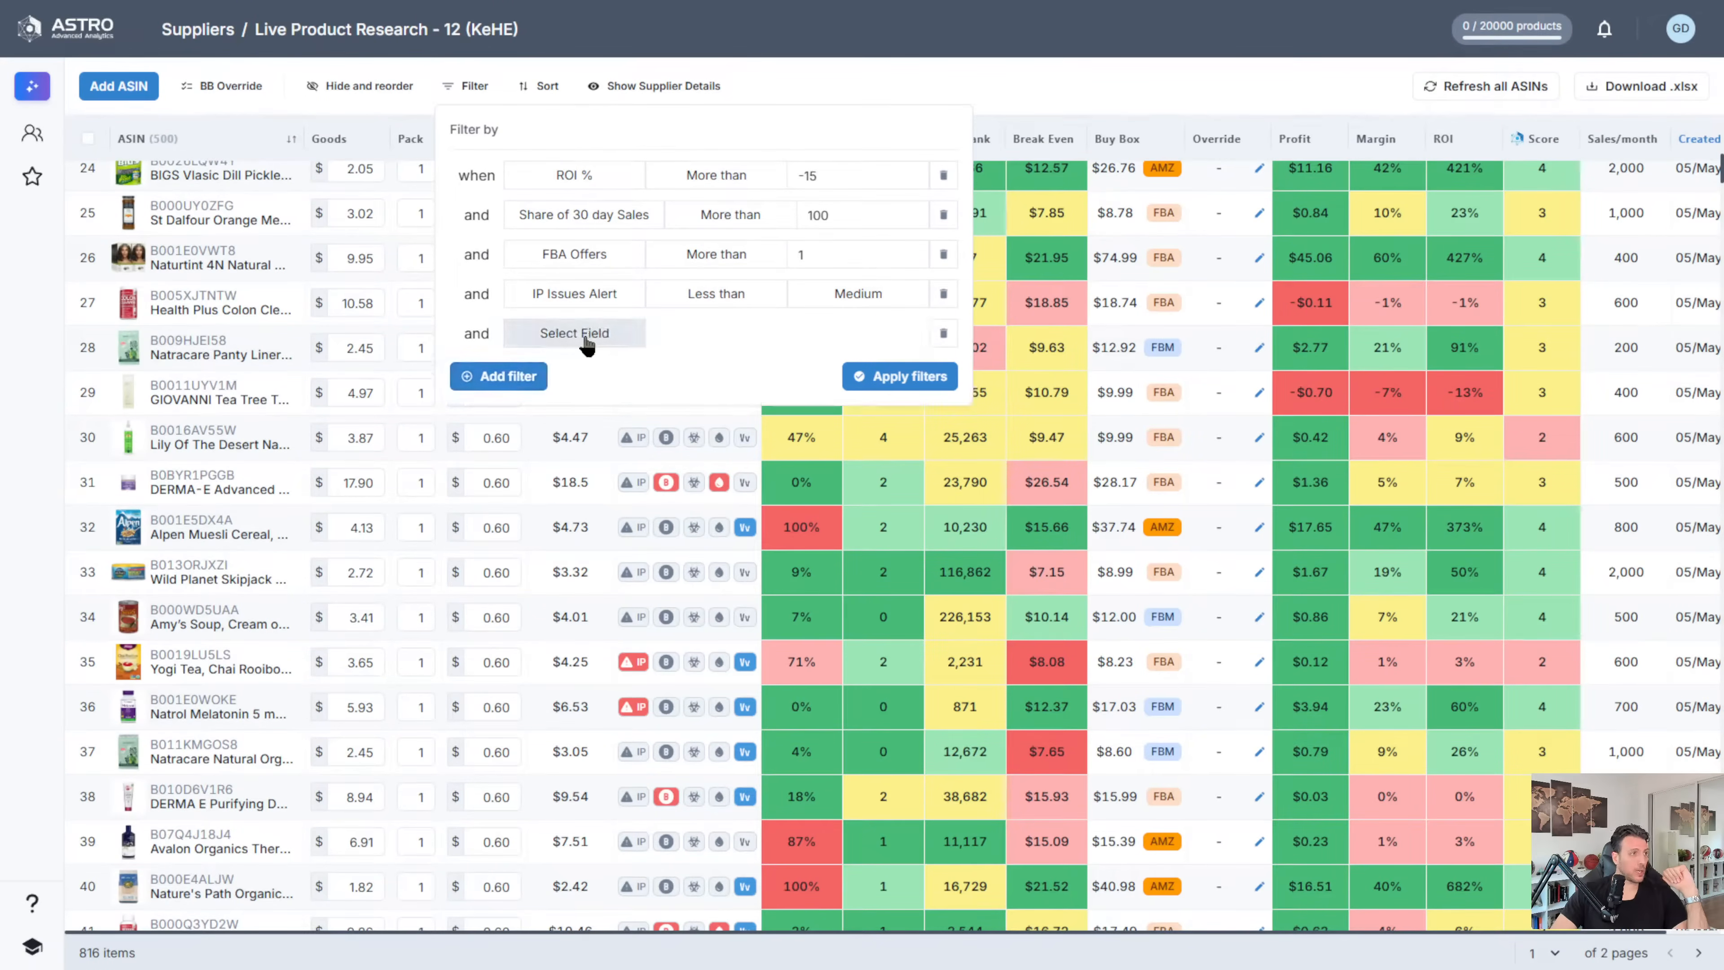
left_click(577, 334)
scroll(607, 411, "down", 5)
scroll(608, 413, "down", 3)
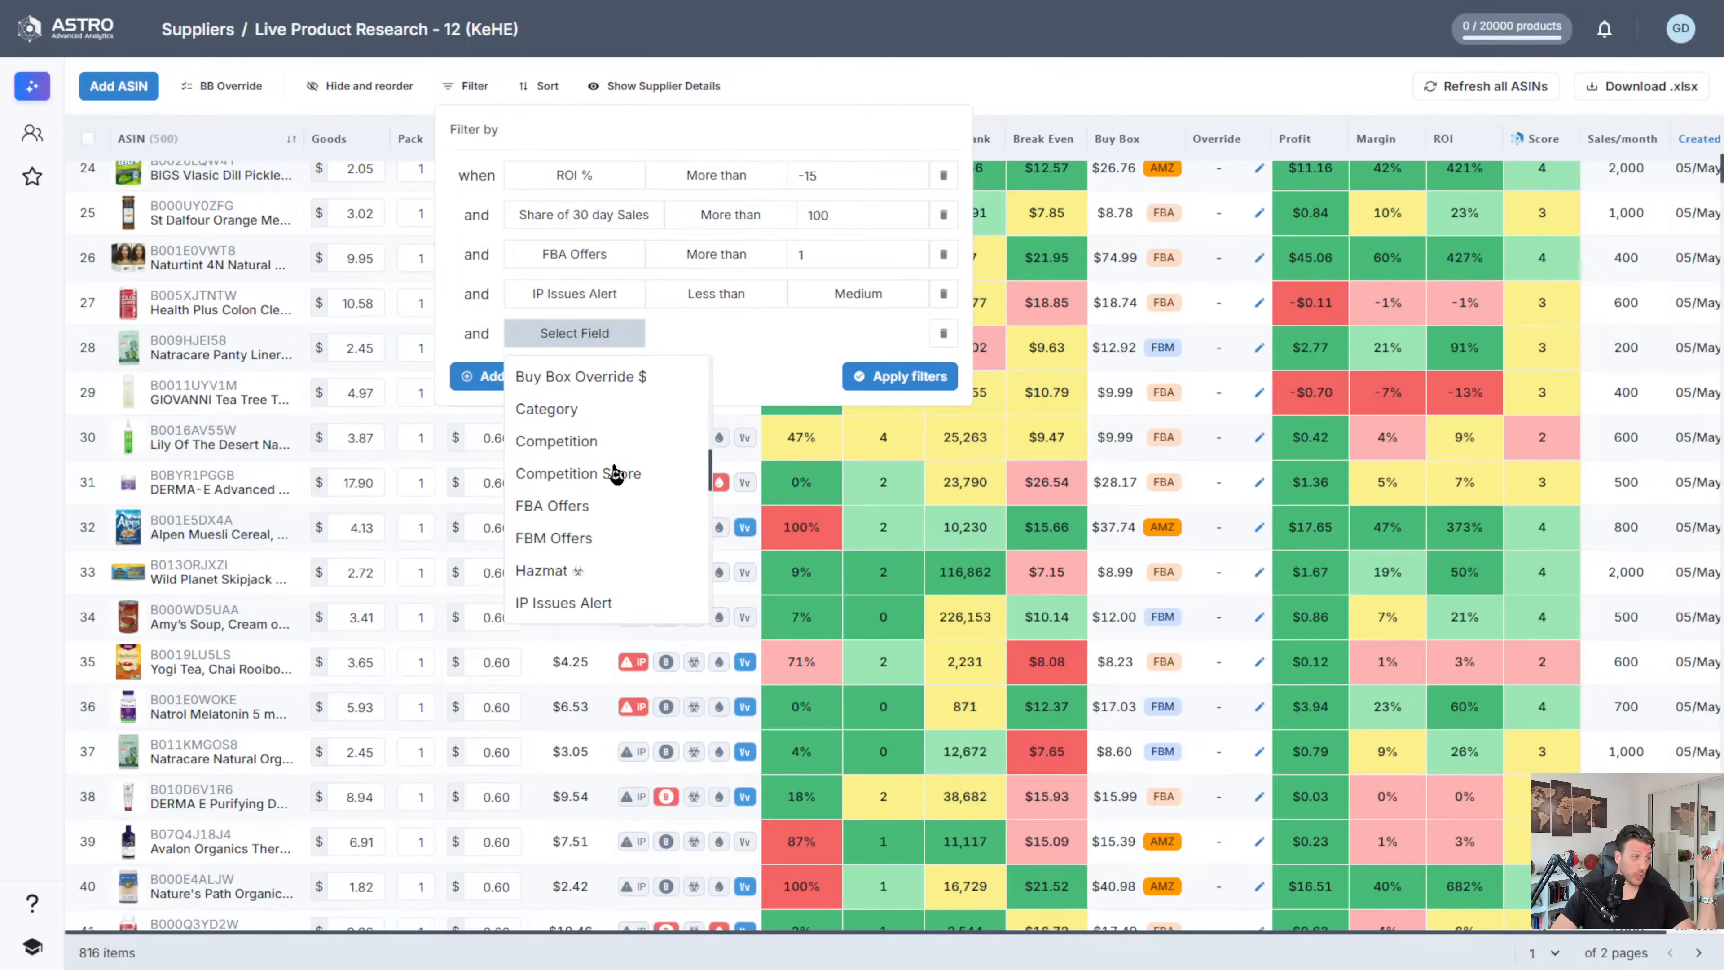
left_click(575, 552)
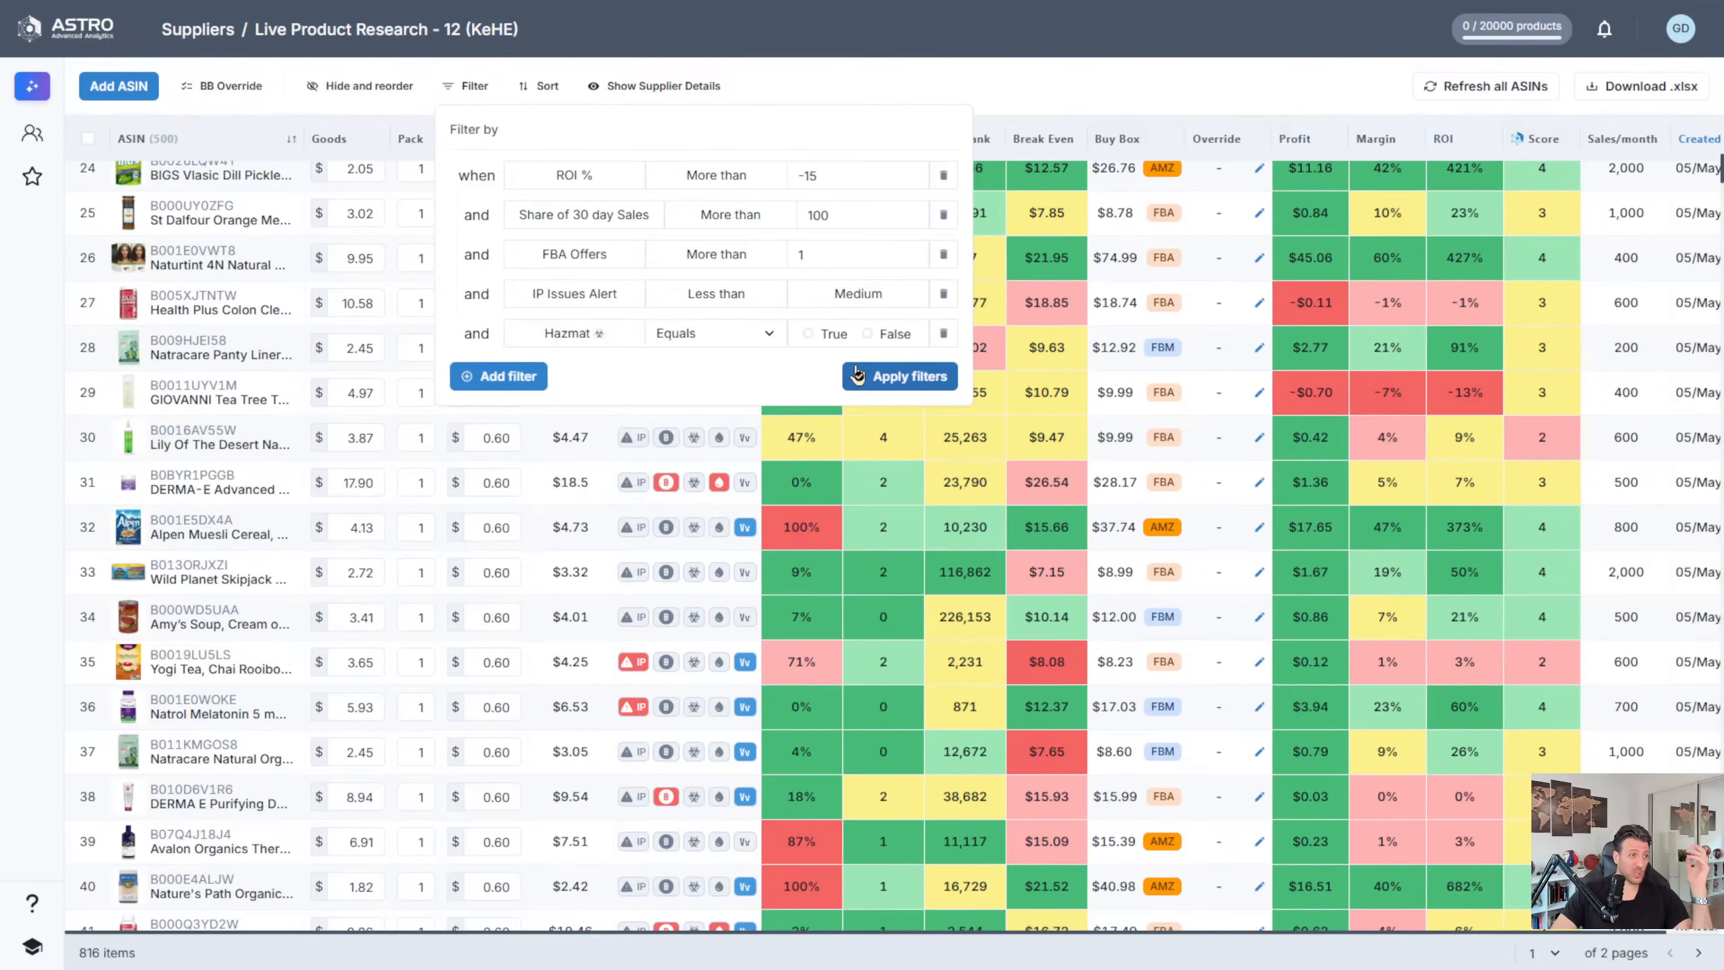
left_click(899, 333)
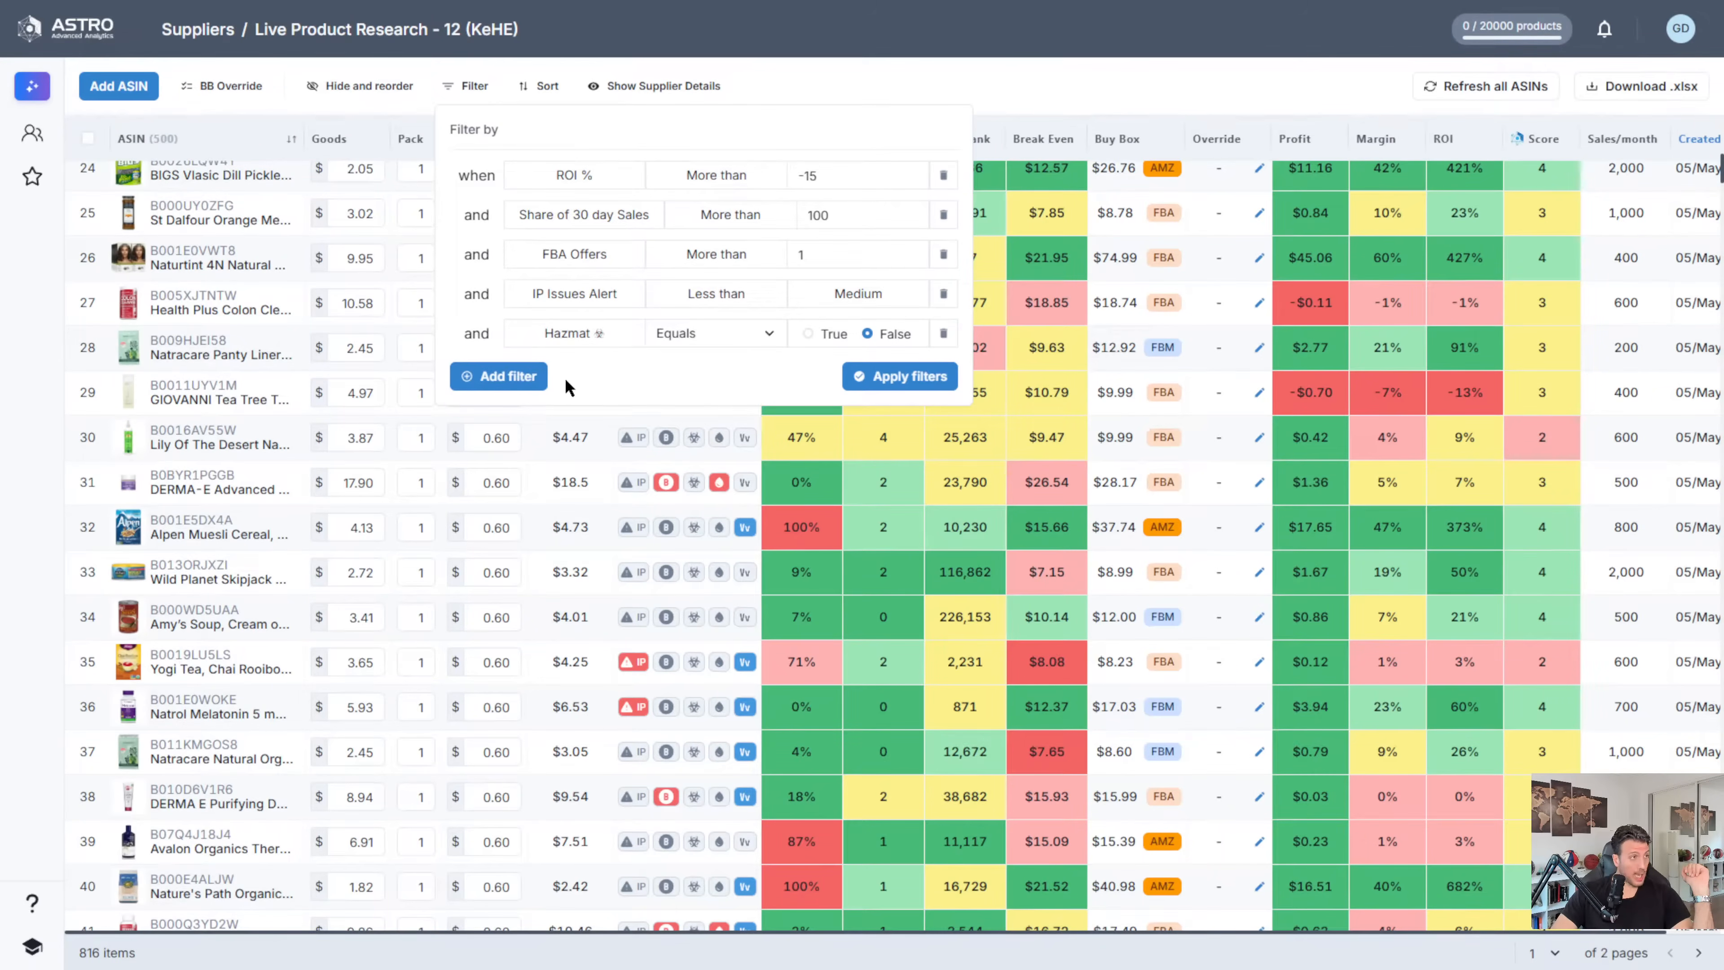
- Add a filter condition for Amazon in Stock % less than 50
left_click(503, 376)
left_click(577, 372)
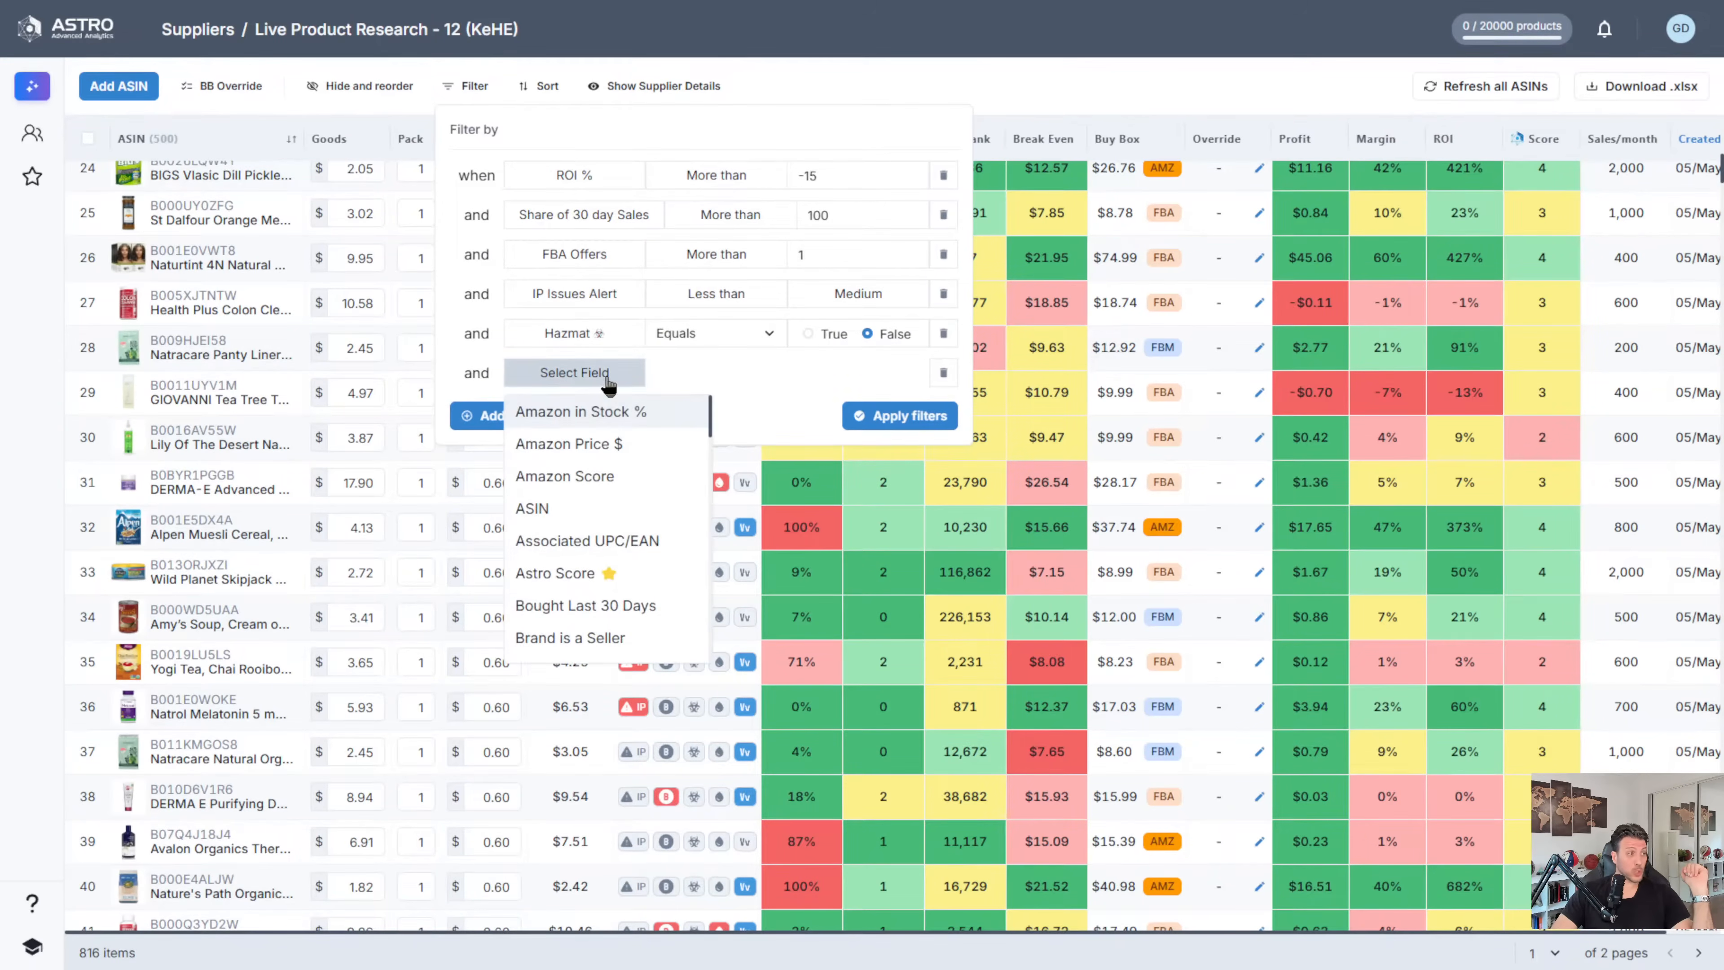
left_click(621, 409)
left_click(706, 375)
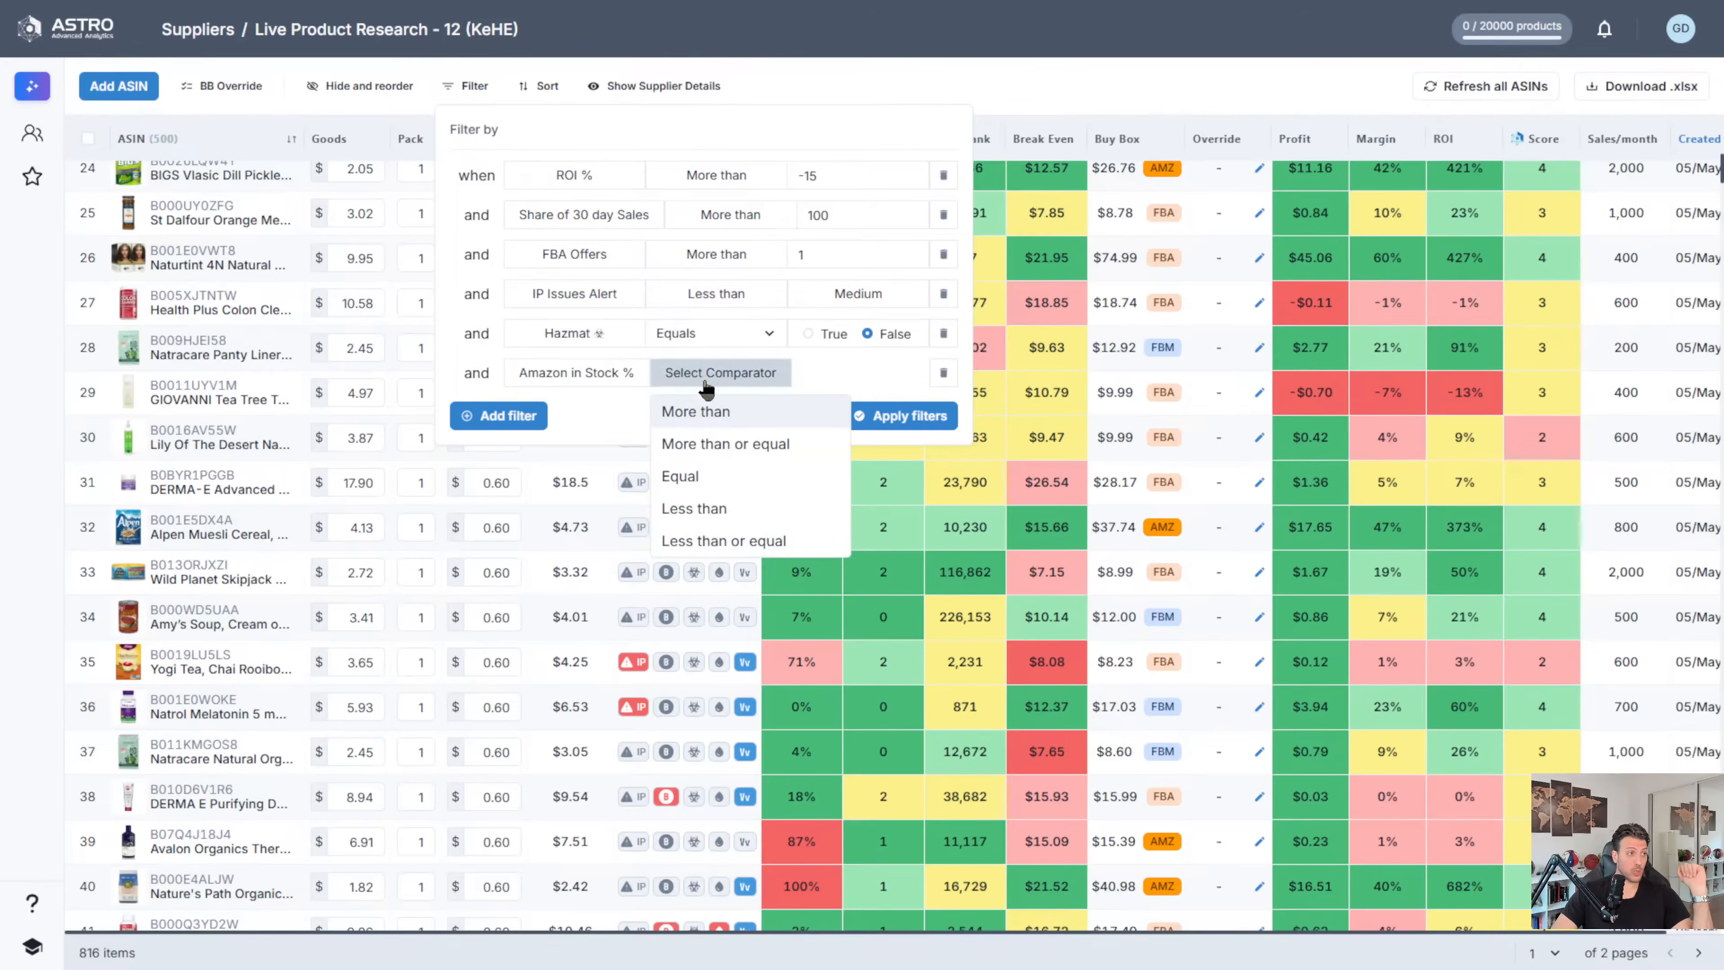
left_click(710, 520)
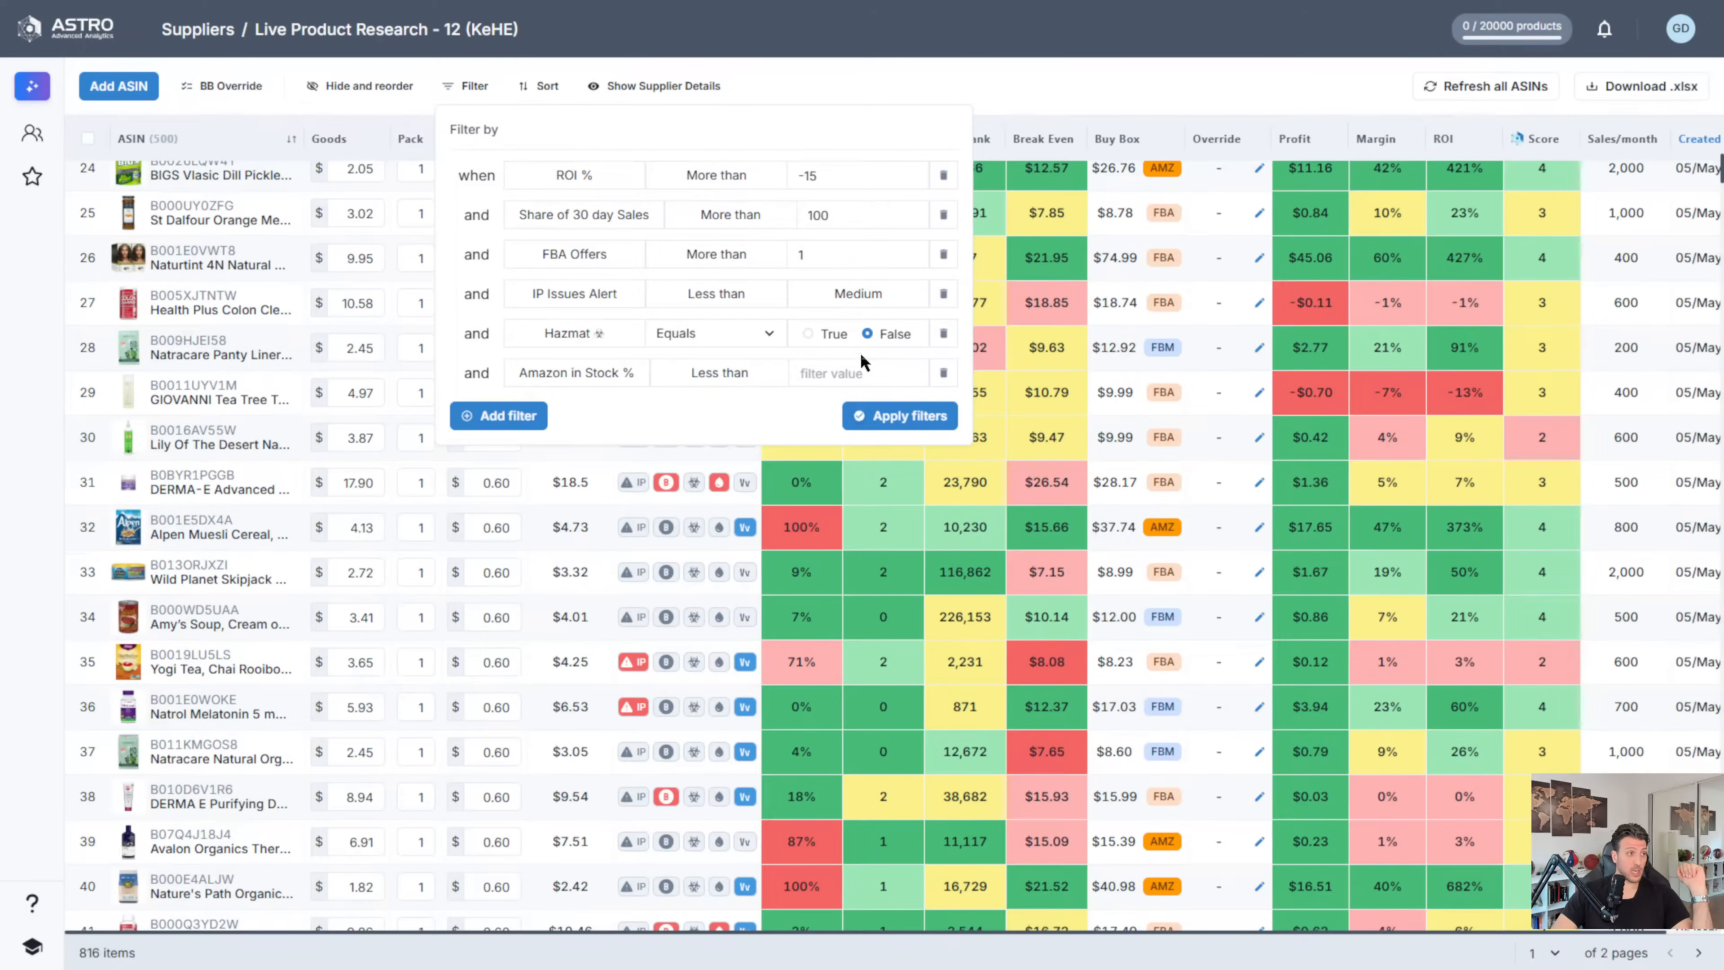
left_click(845, 372)
type("50")
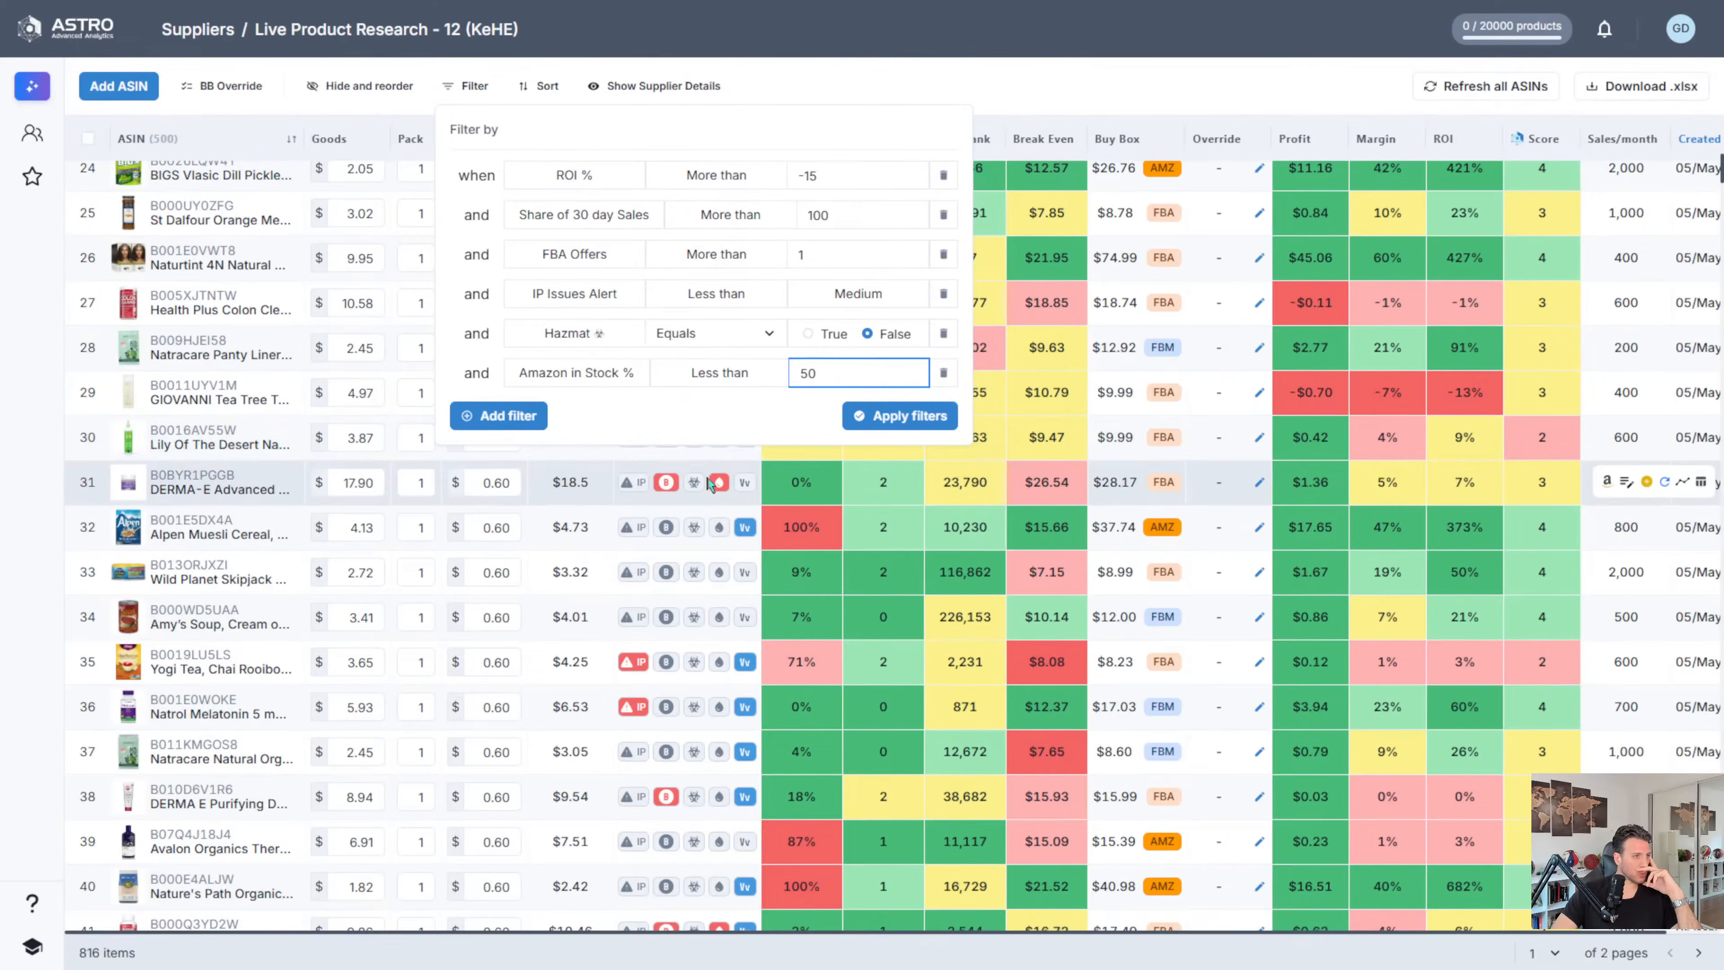
- Add a filter condition for Meltable equals False, apply all filters to the product table and close the filter settings
left_click(464, 416)
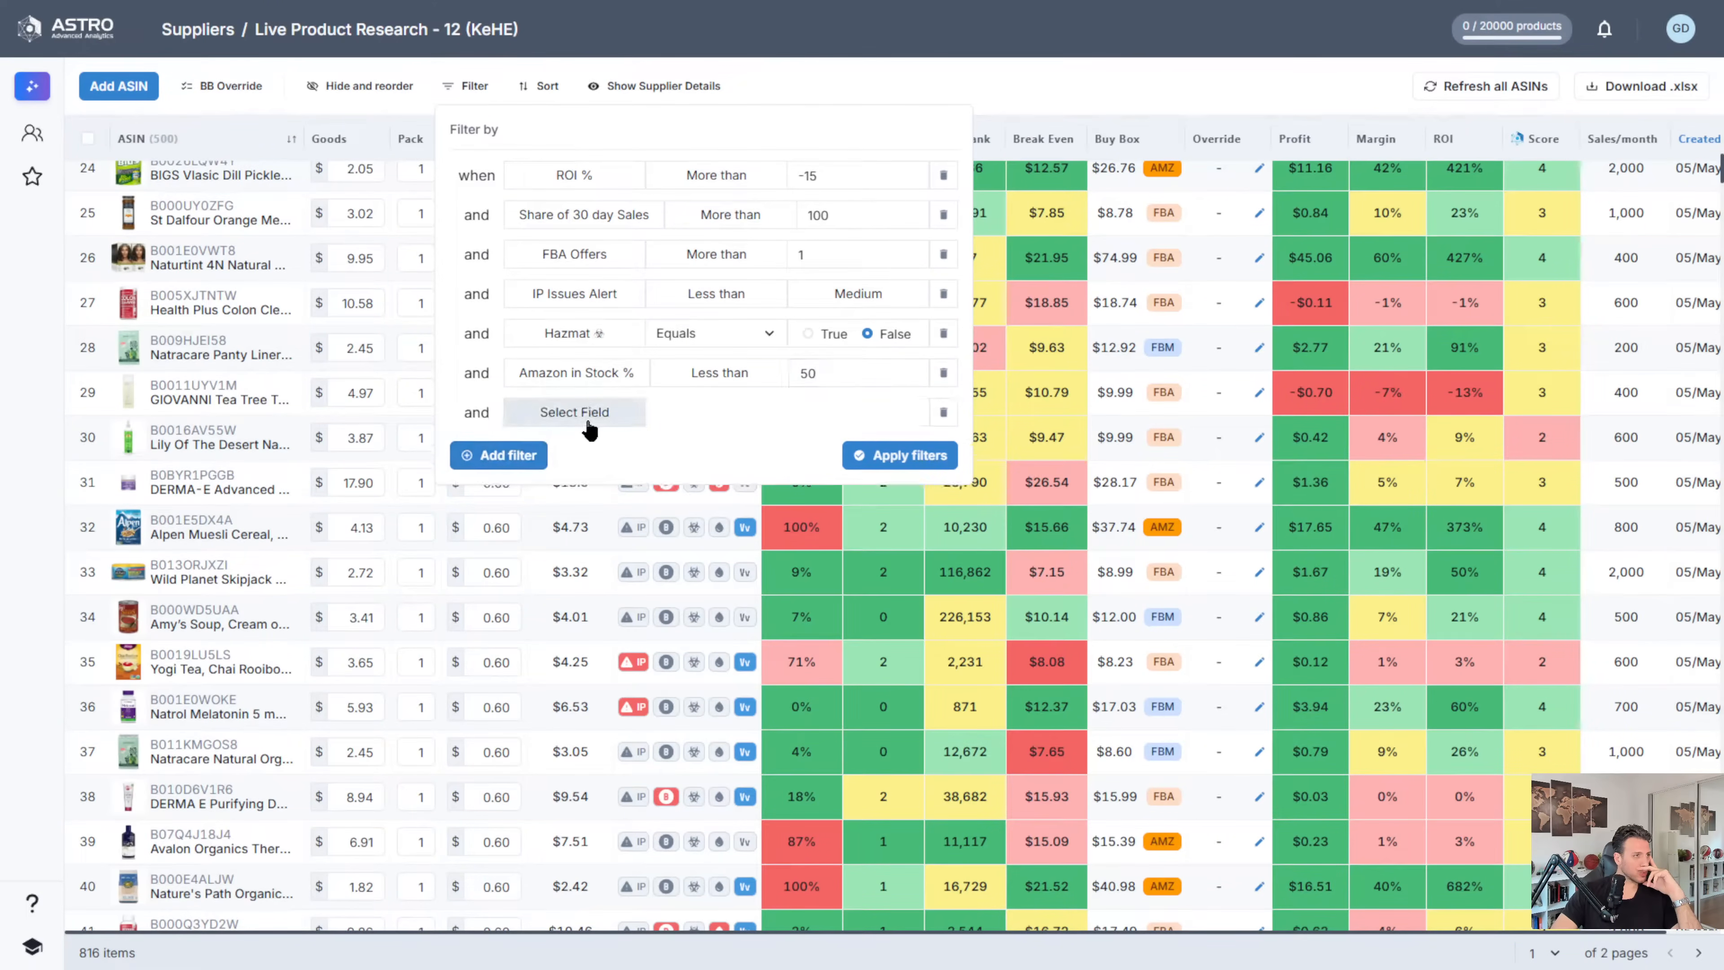
left_click(574, 412)
scroll(618, 584, "down", 3)
scroll(618, 584, "down", 5)
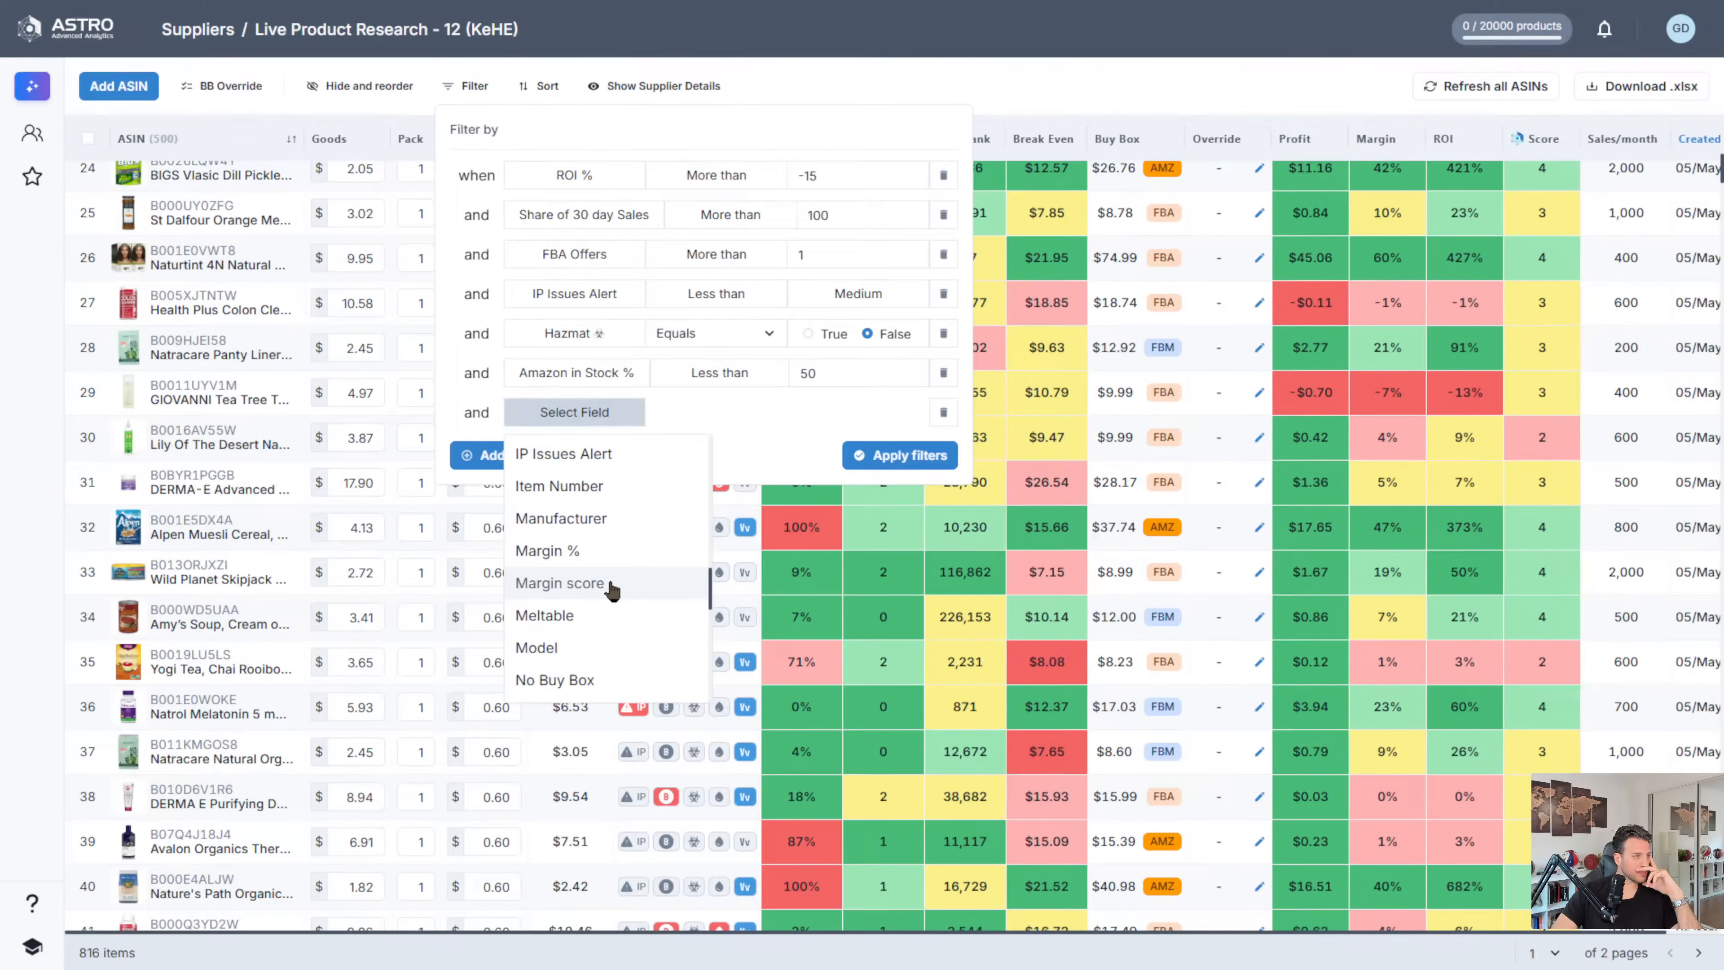
left_click(580, 613)
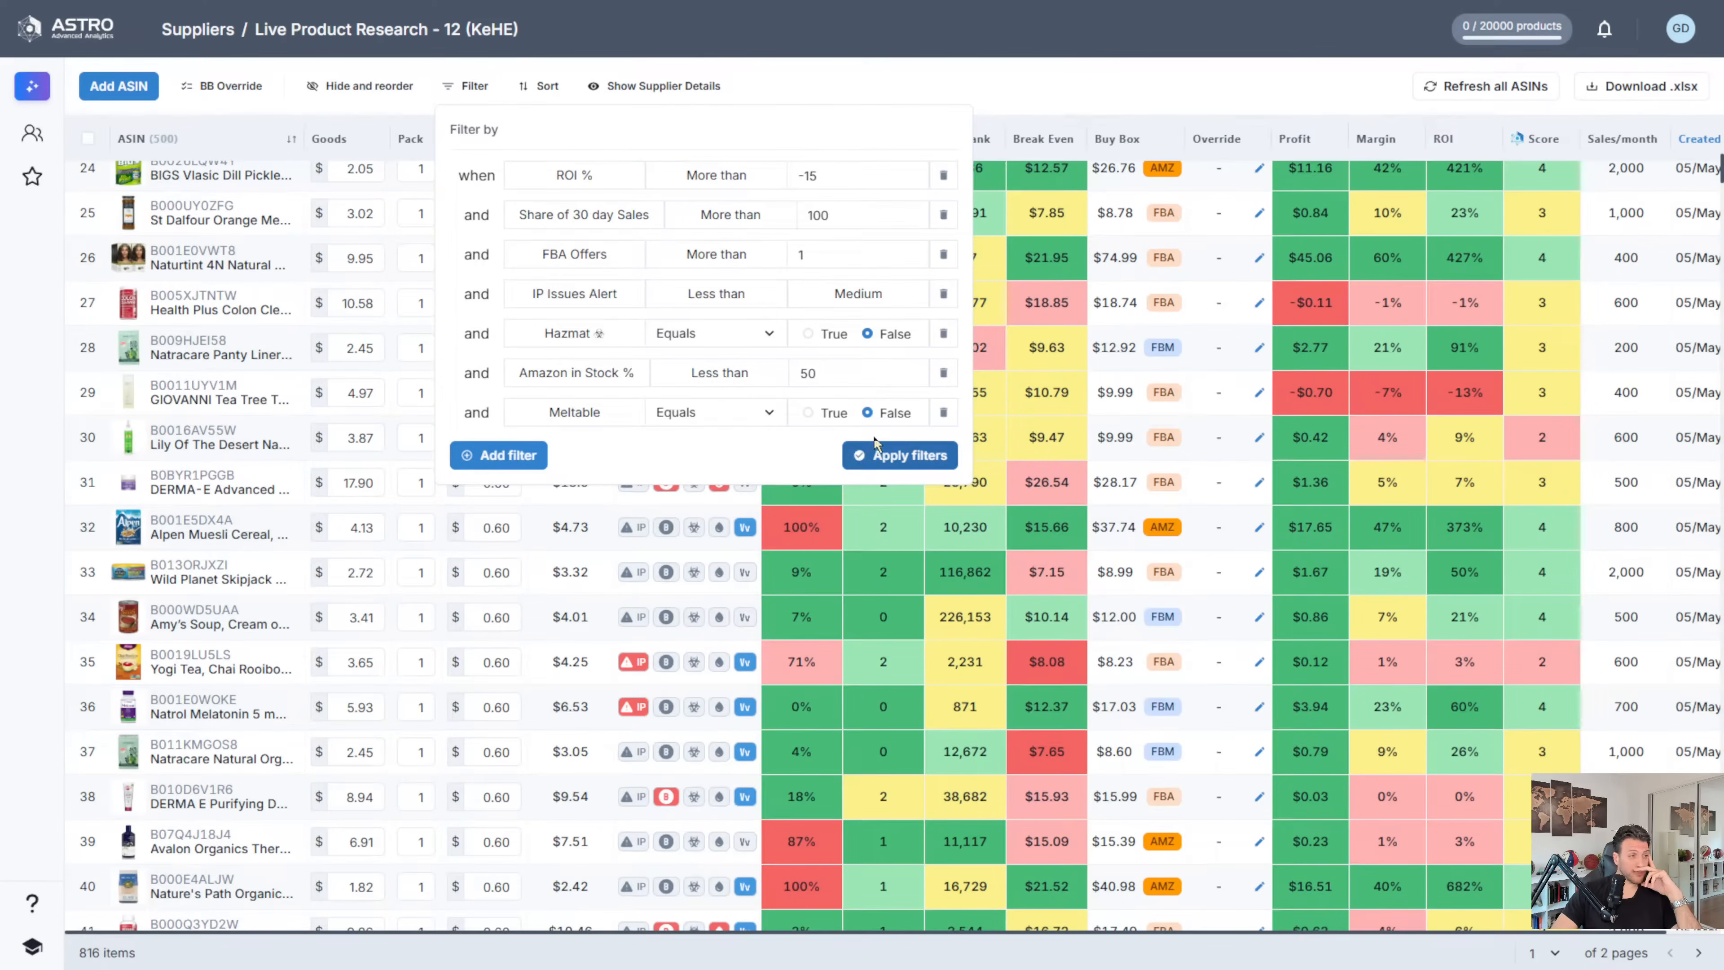
left_click(857, 455)
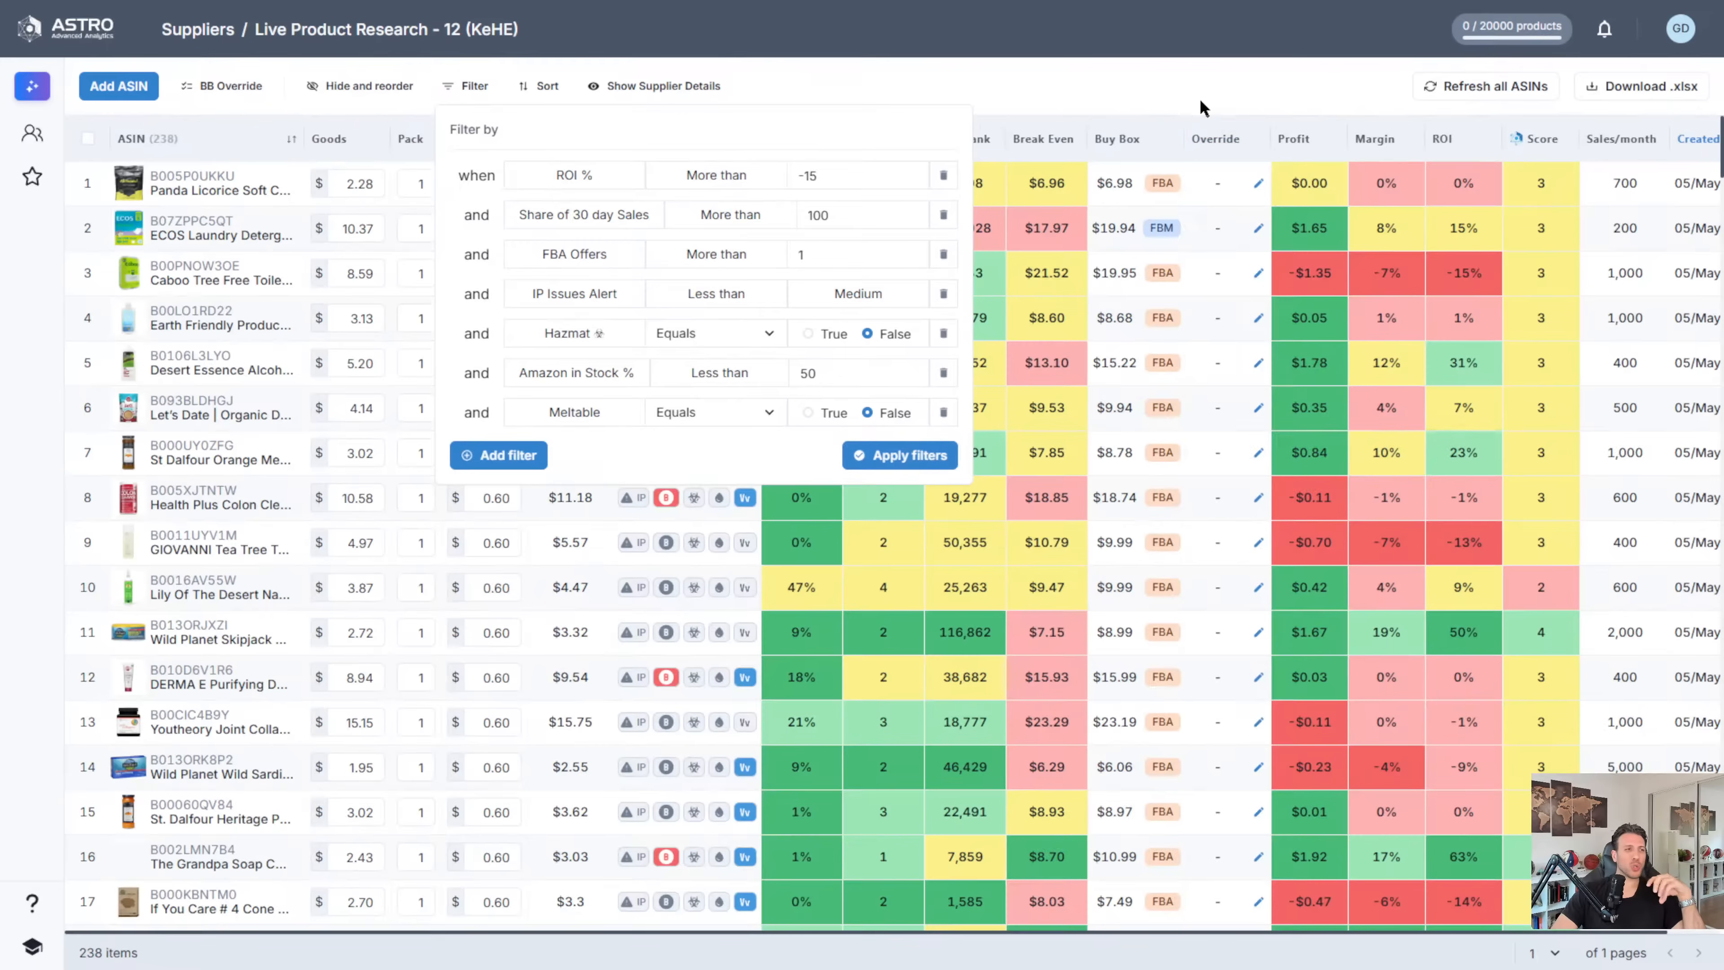
left_click(1156, 79)
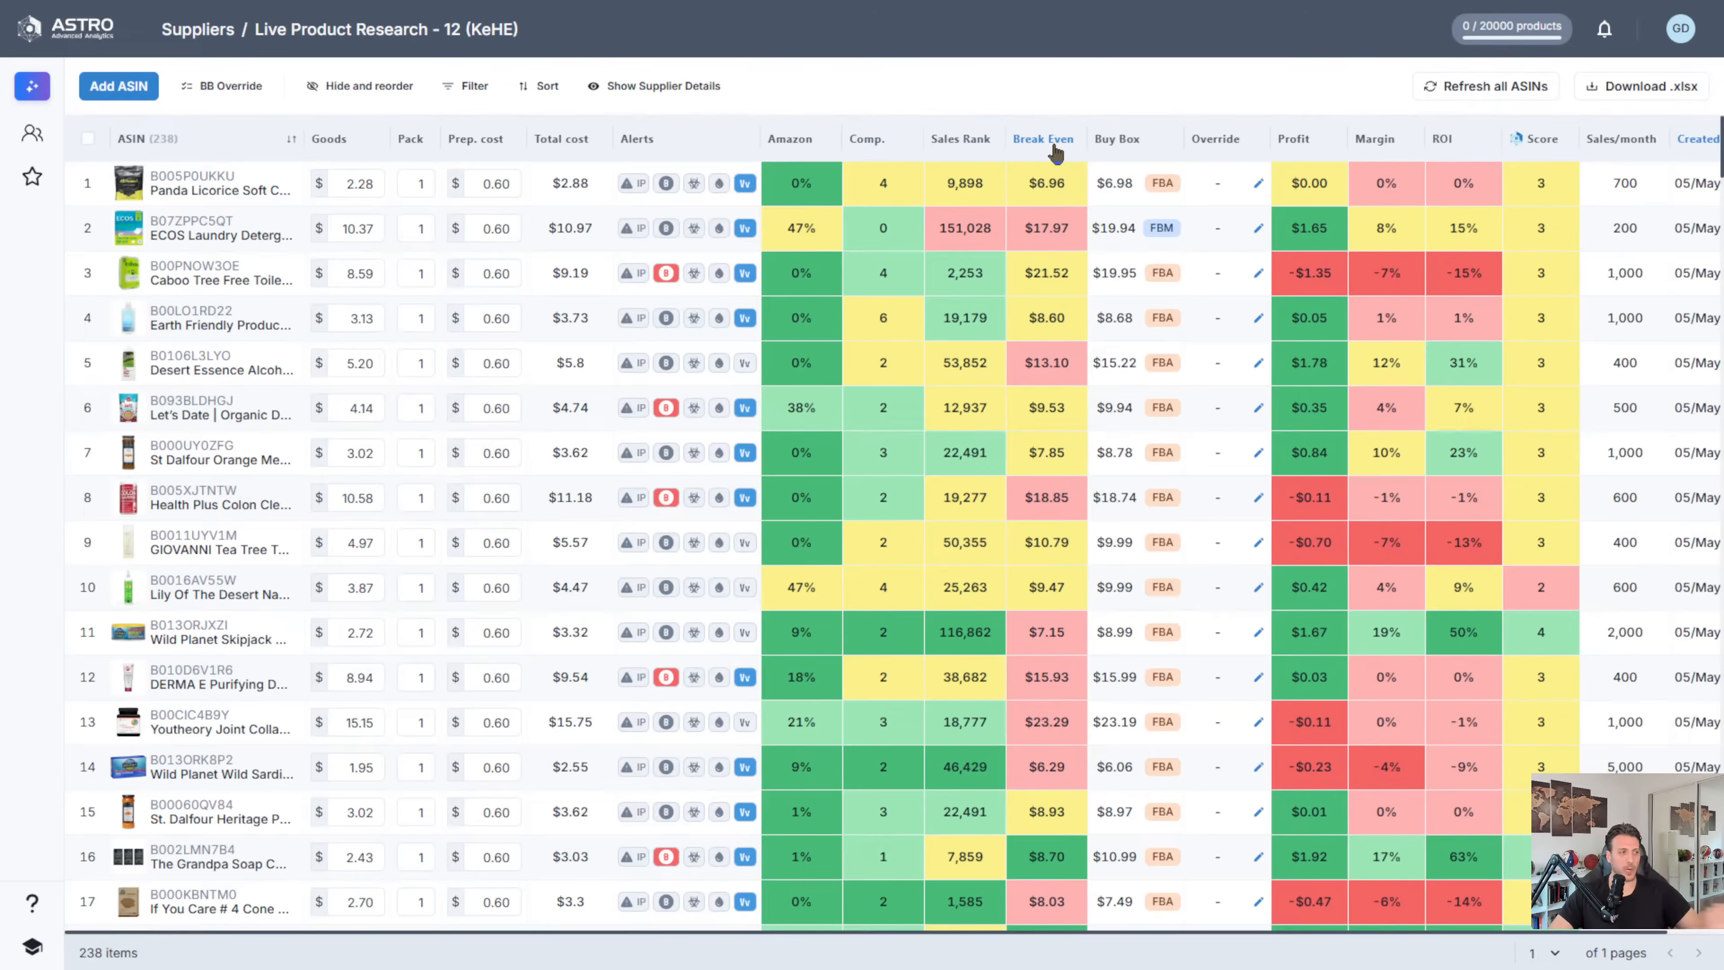
- Look through the filtered product table and examine the profit breakdown of the Lesley Stowe Crisps item
mouse_move(1307, 332)
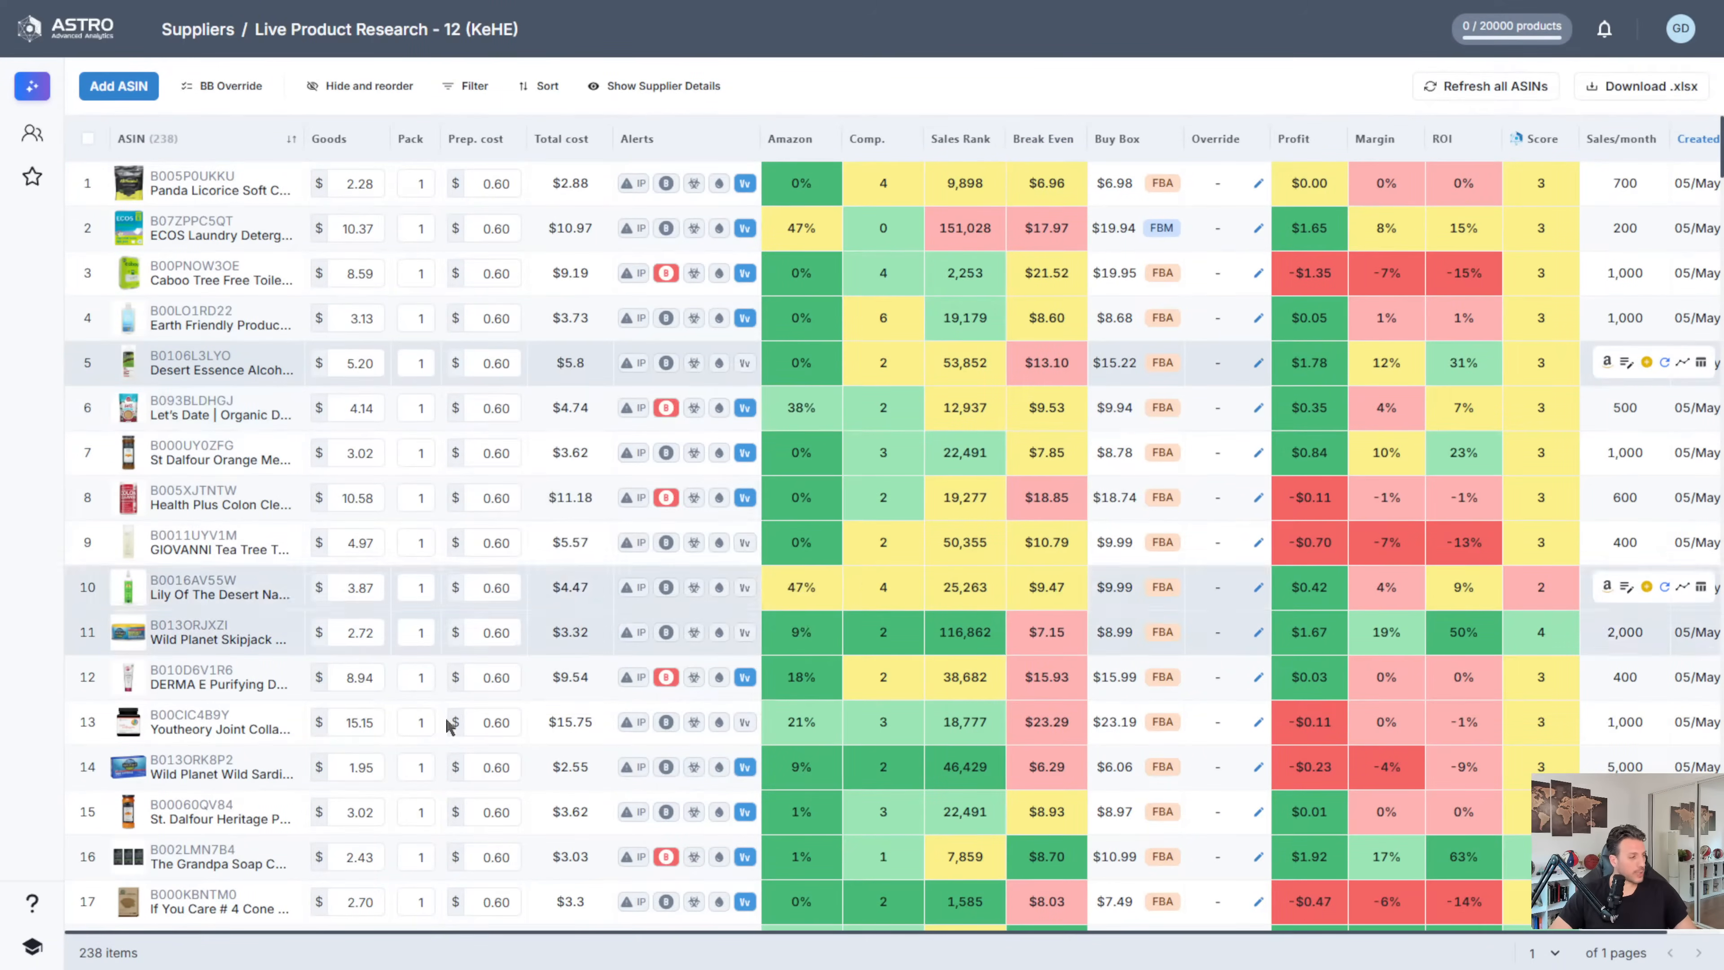
scroll(726, 682, "down", 3)
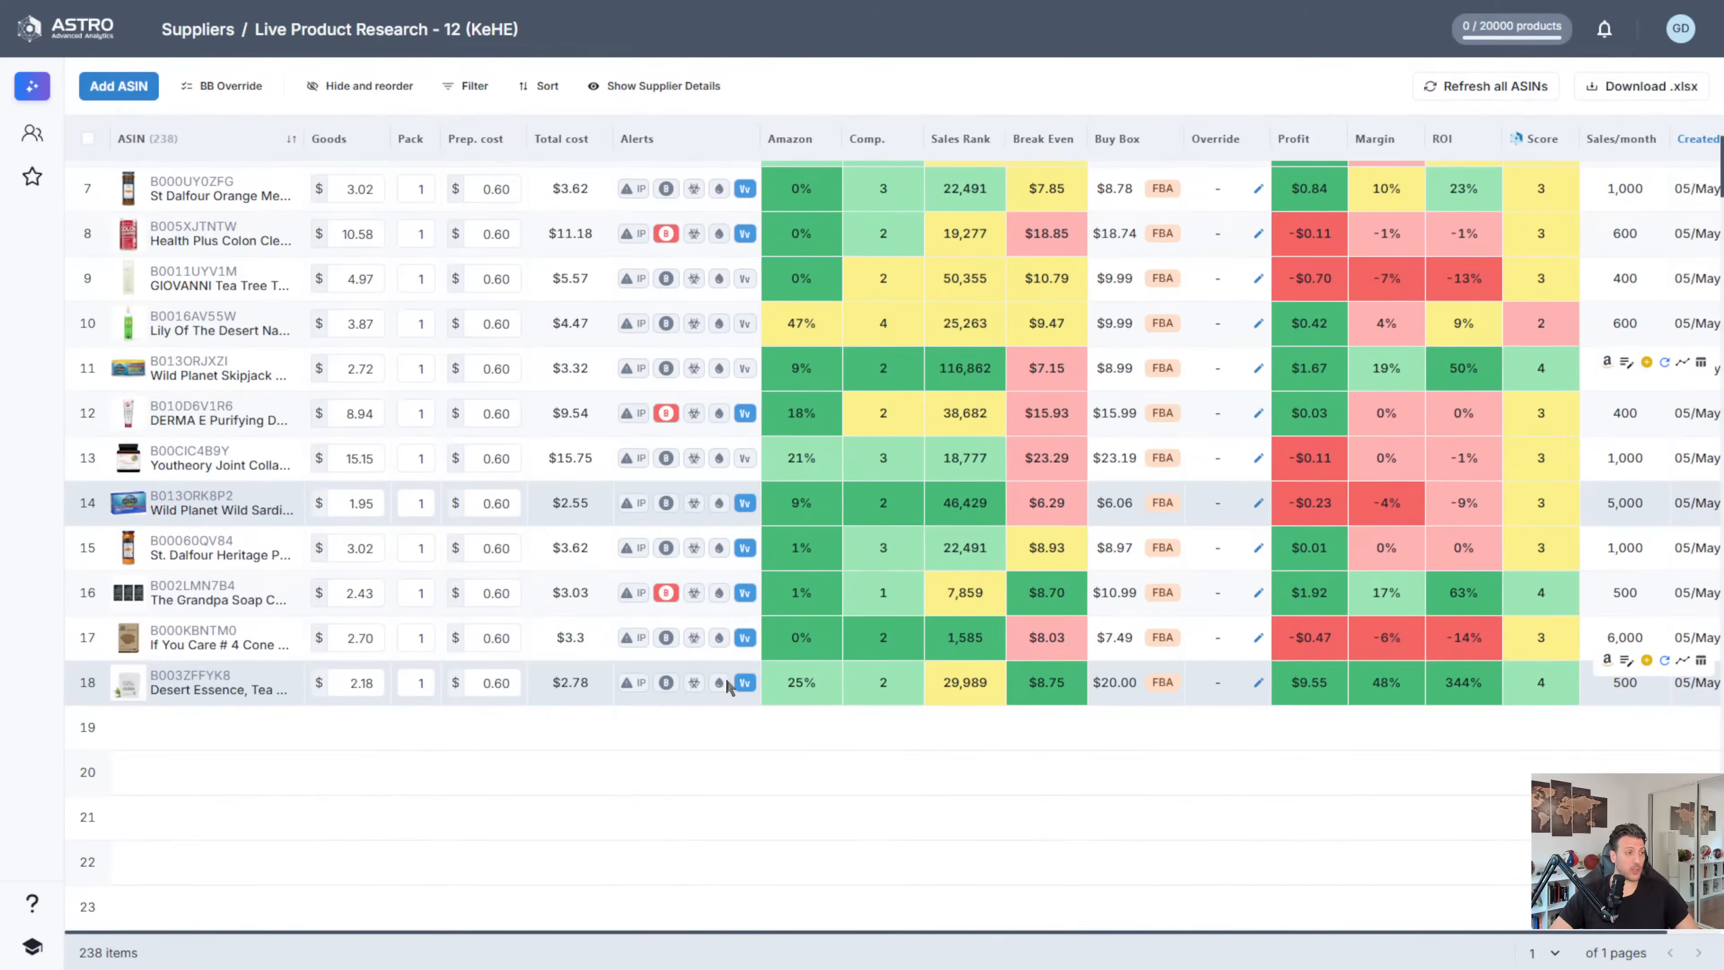
scroll(726, 665, "down", 3)
scroll(713, 632, "down", 4)
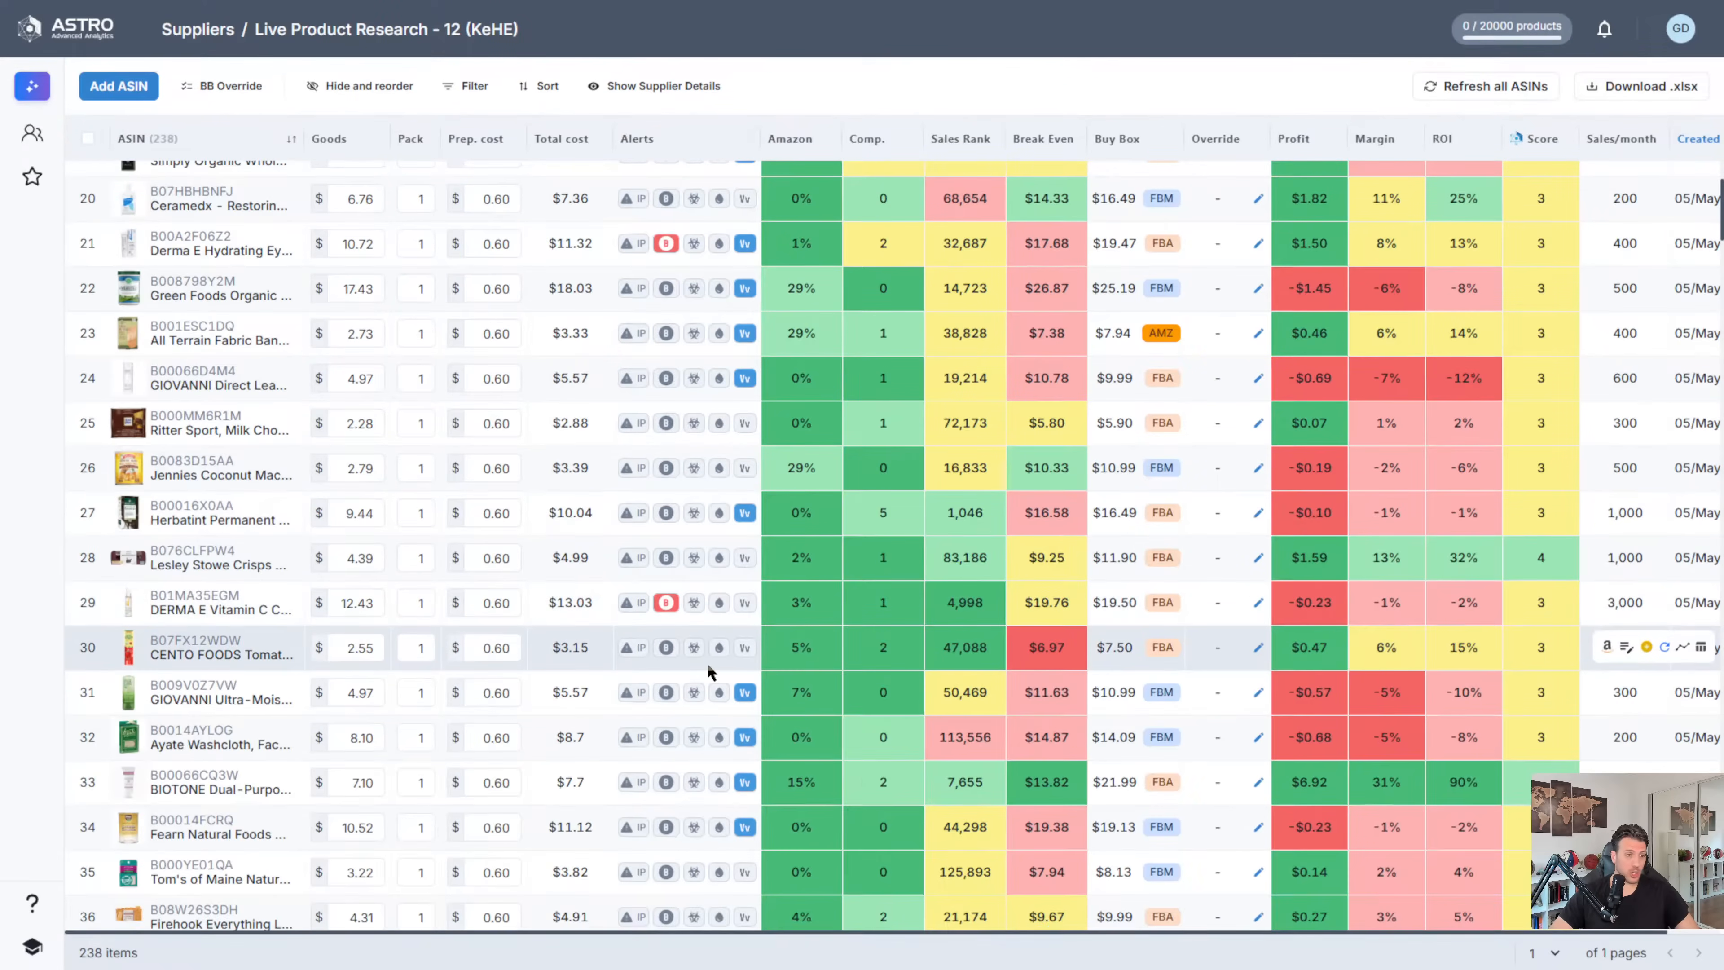
mouse_move(1316, 552)
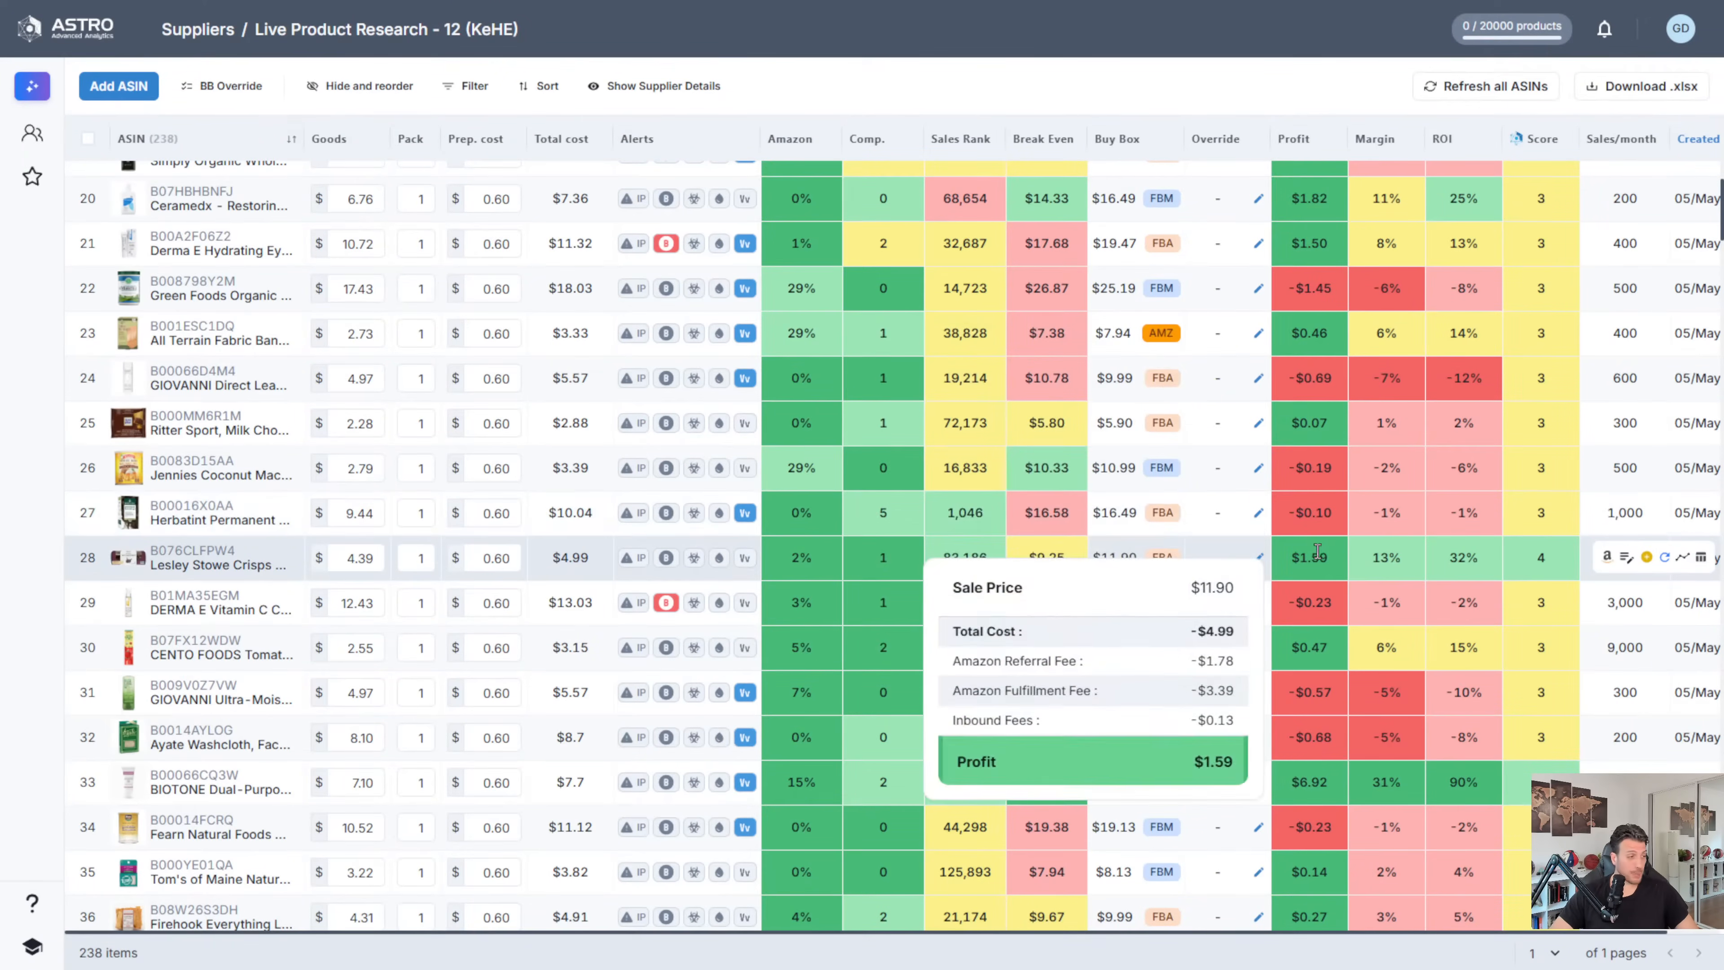
- Examine the product and supplier details of the first listings in the table and the best seller rank details of the Desert Essence item
mouse_move(815, 739)
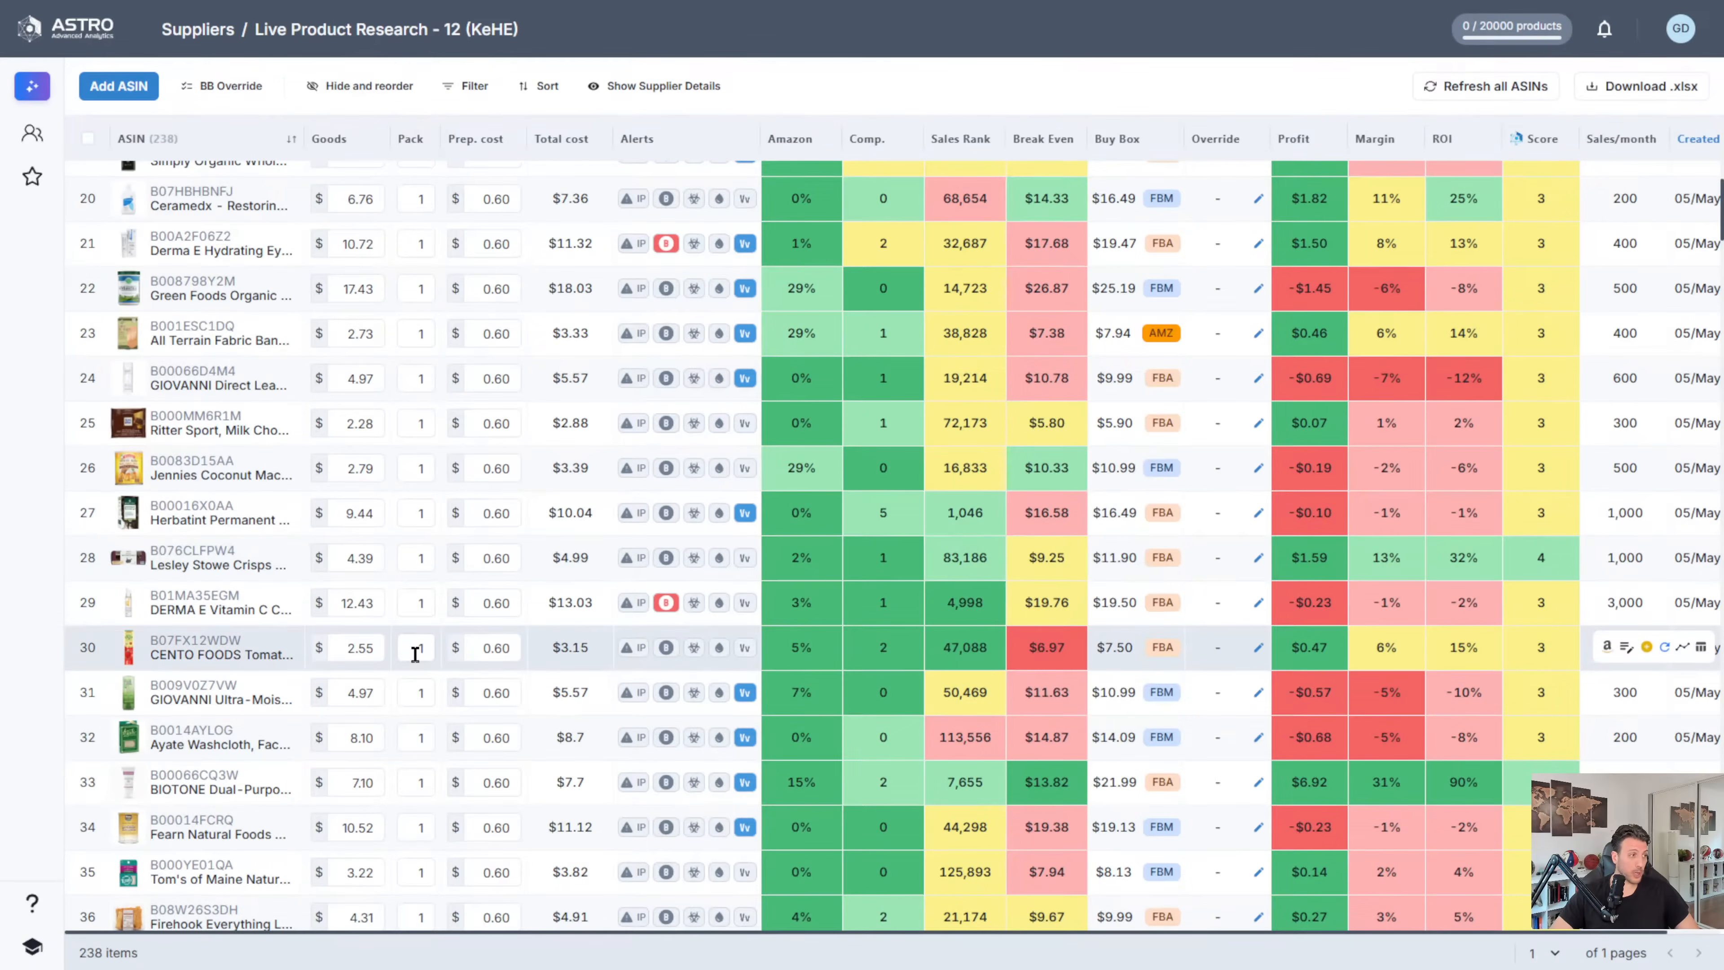
scroll(354, 504, "up", 7)
scroll(319, 323, "up", 3)
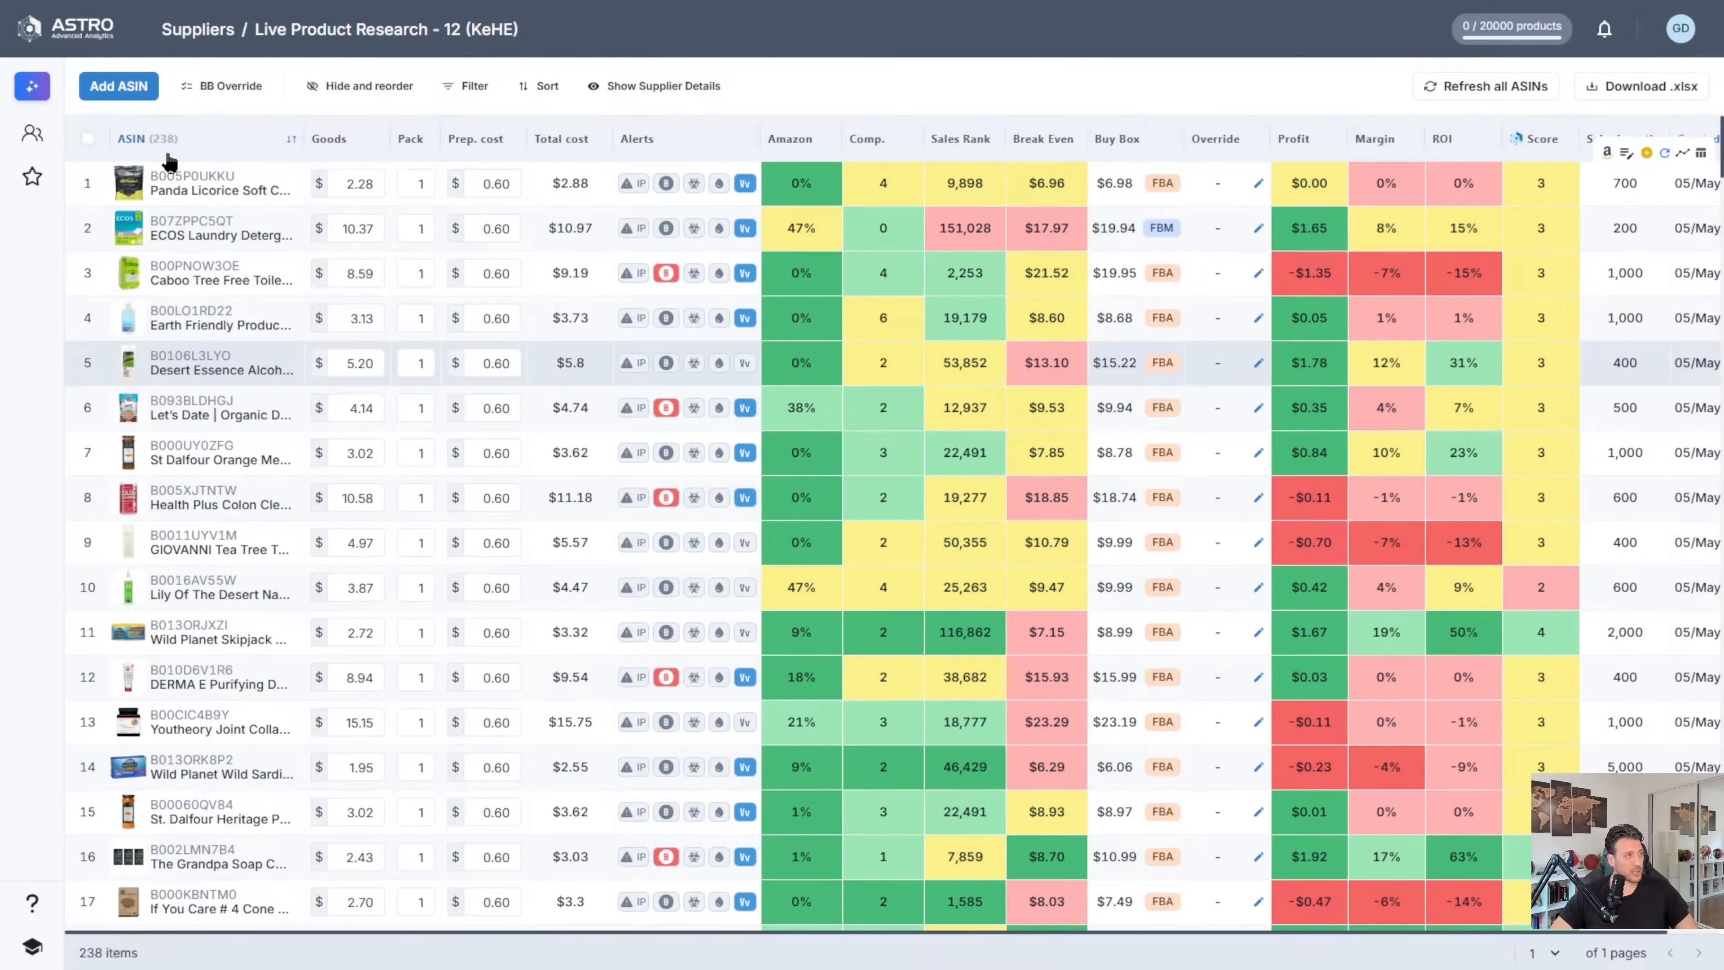
mouse_move(187, 212)
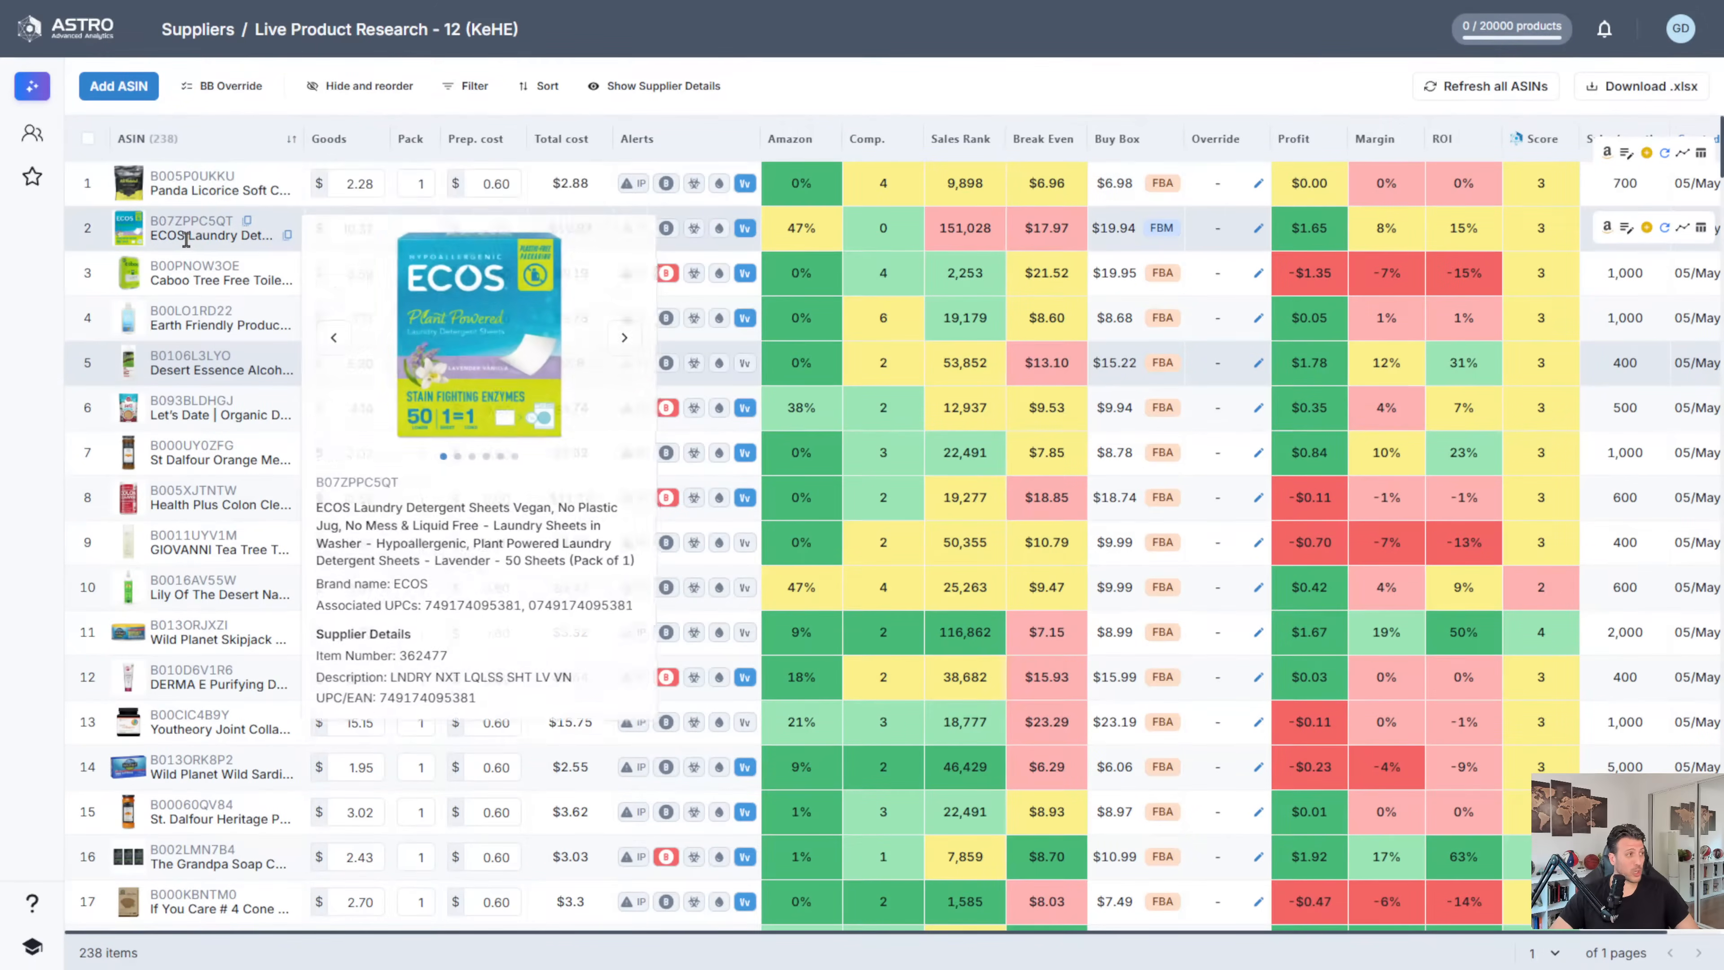
mouse_move(188, 261)
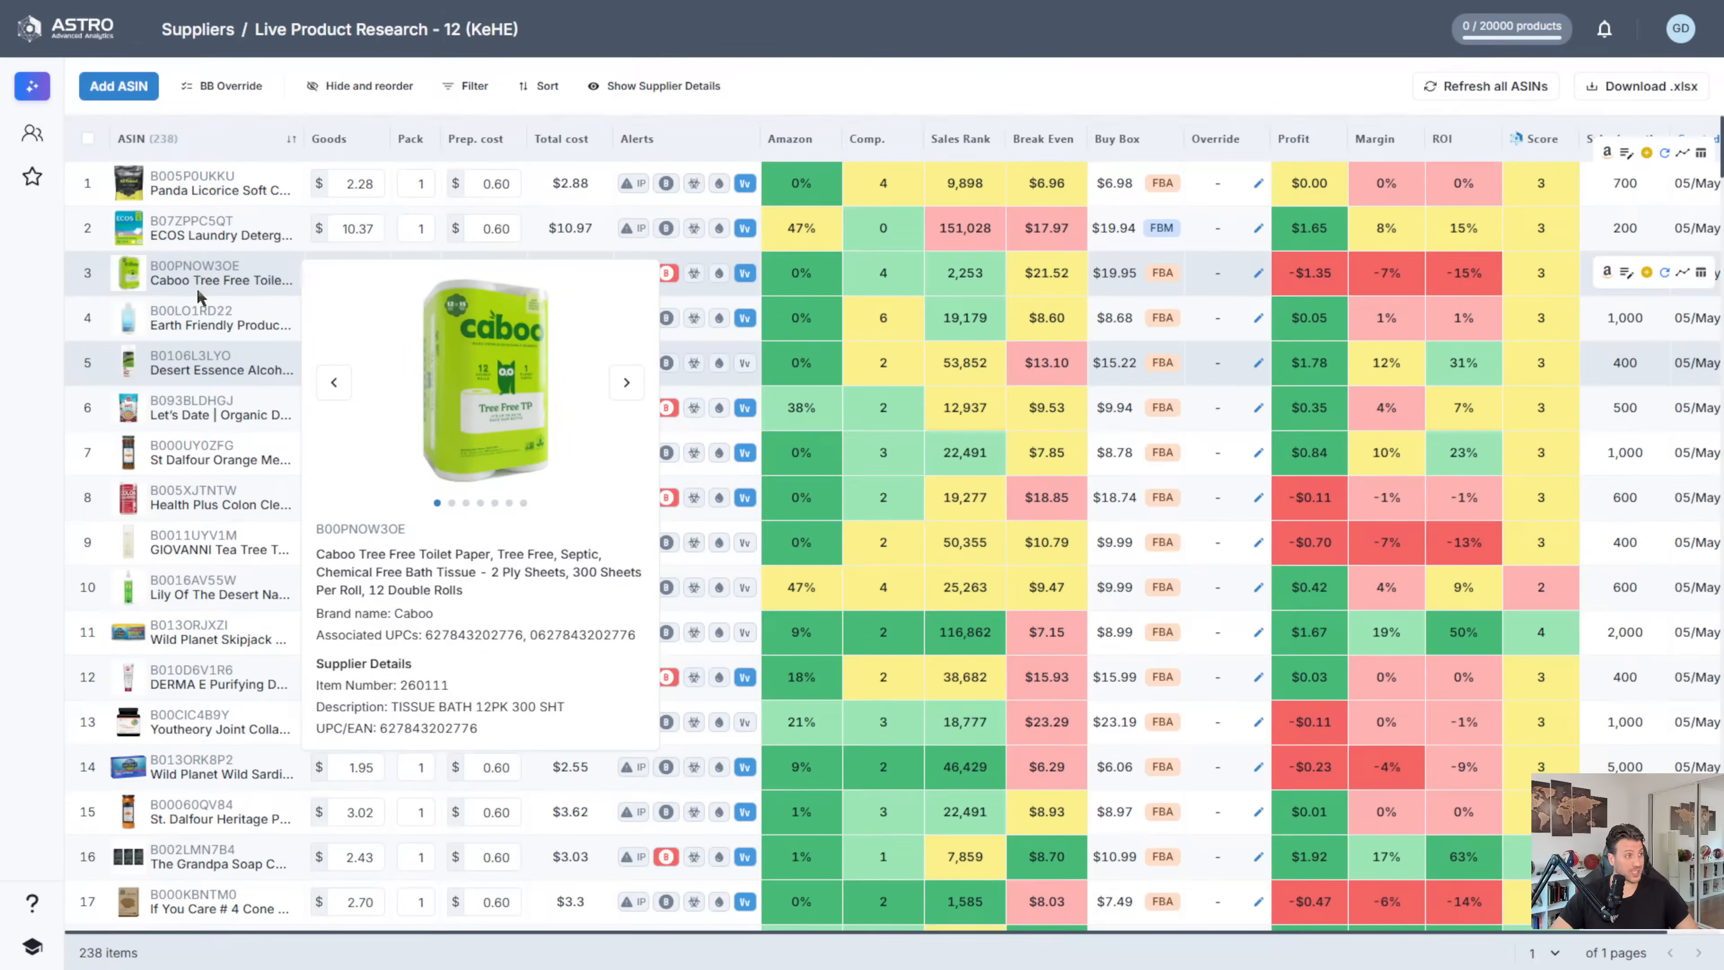
mouse_move(196, 368)
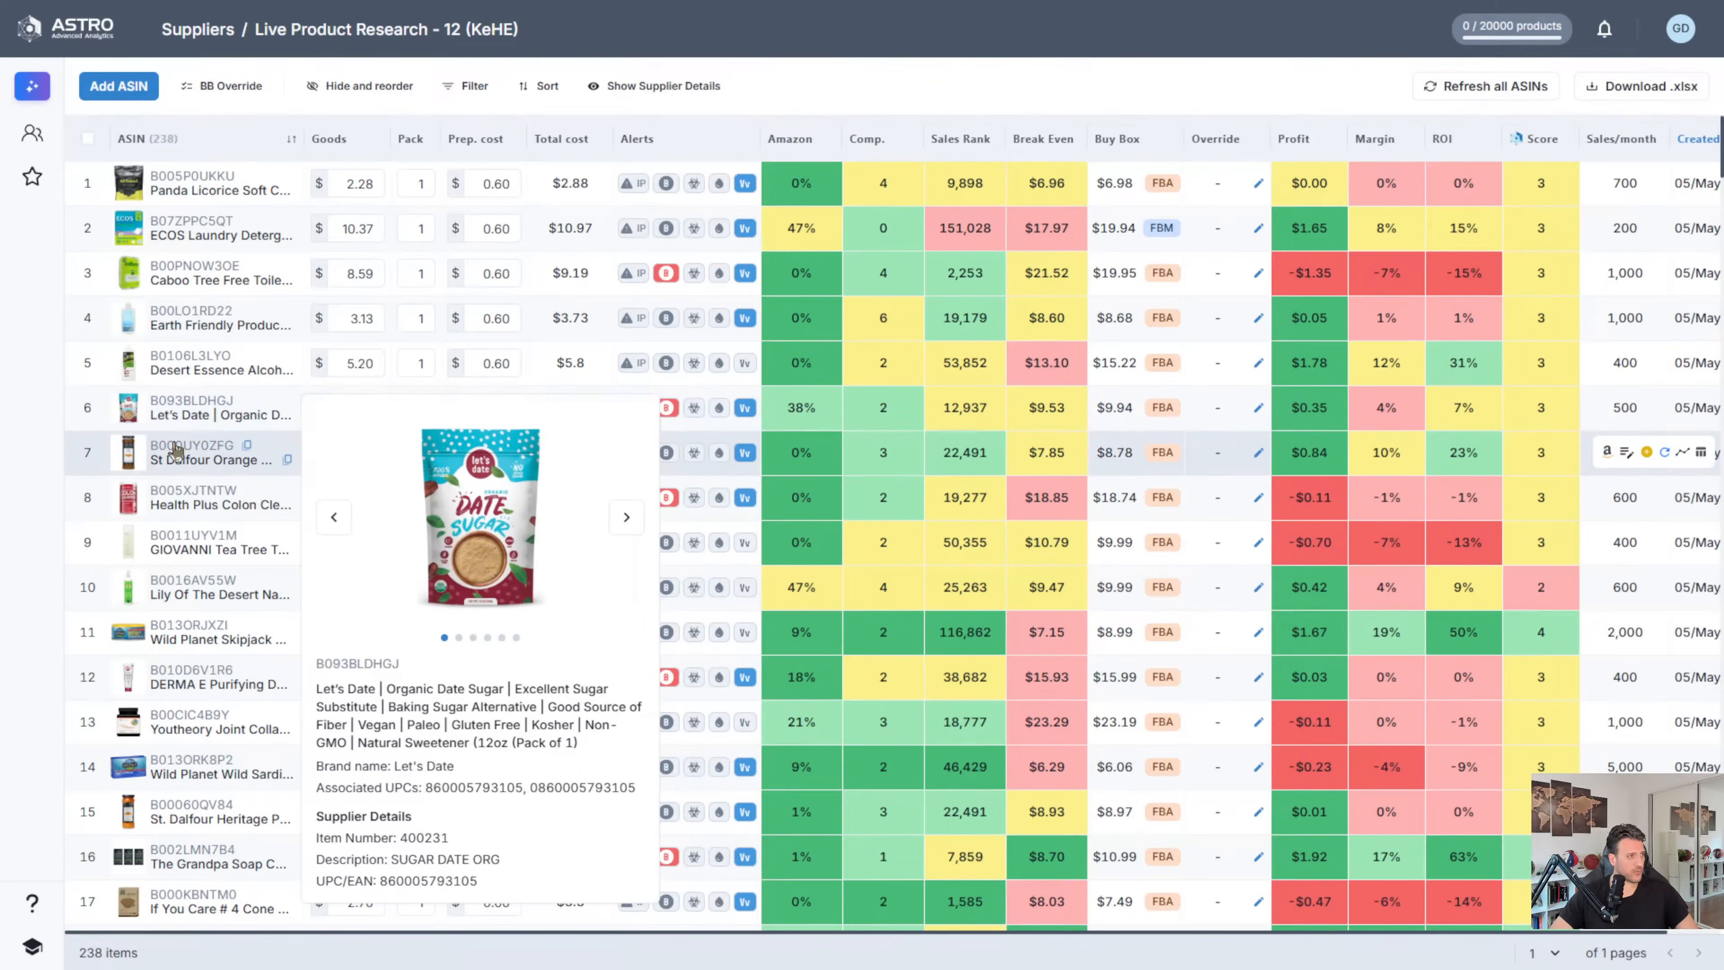
mouse_move(176, 449)
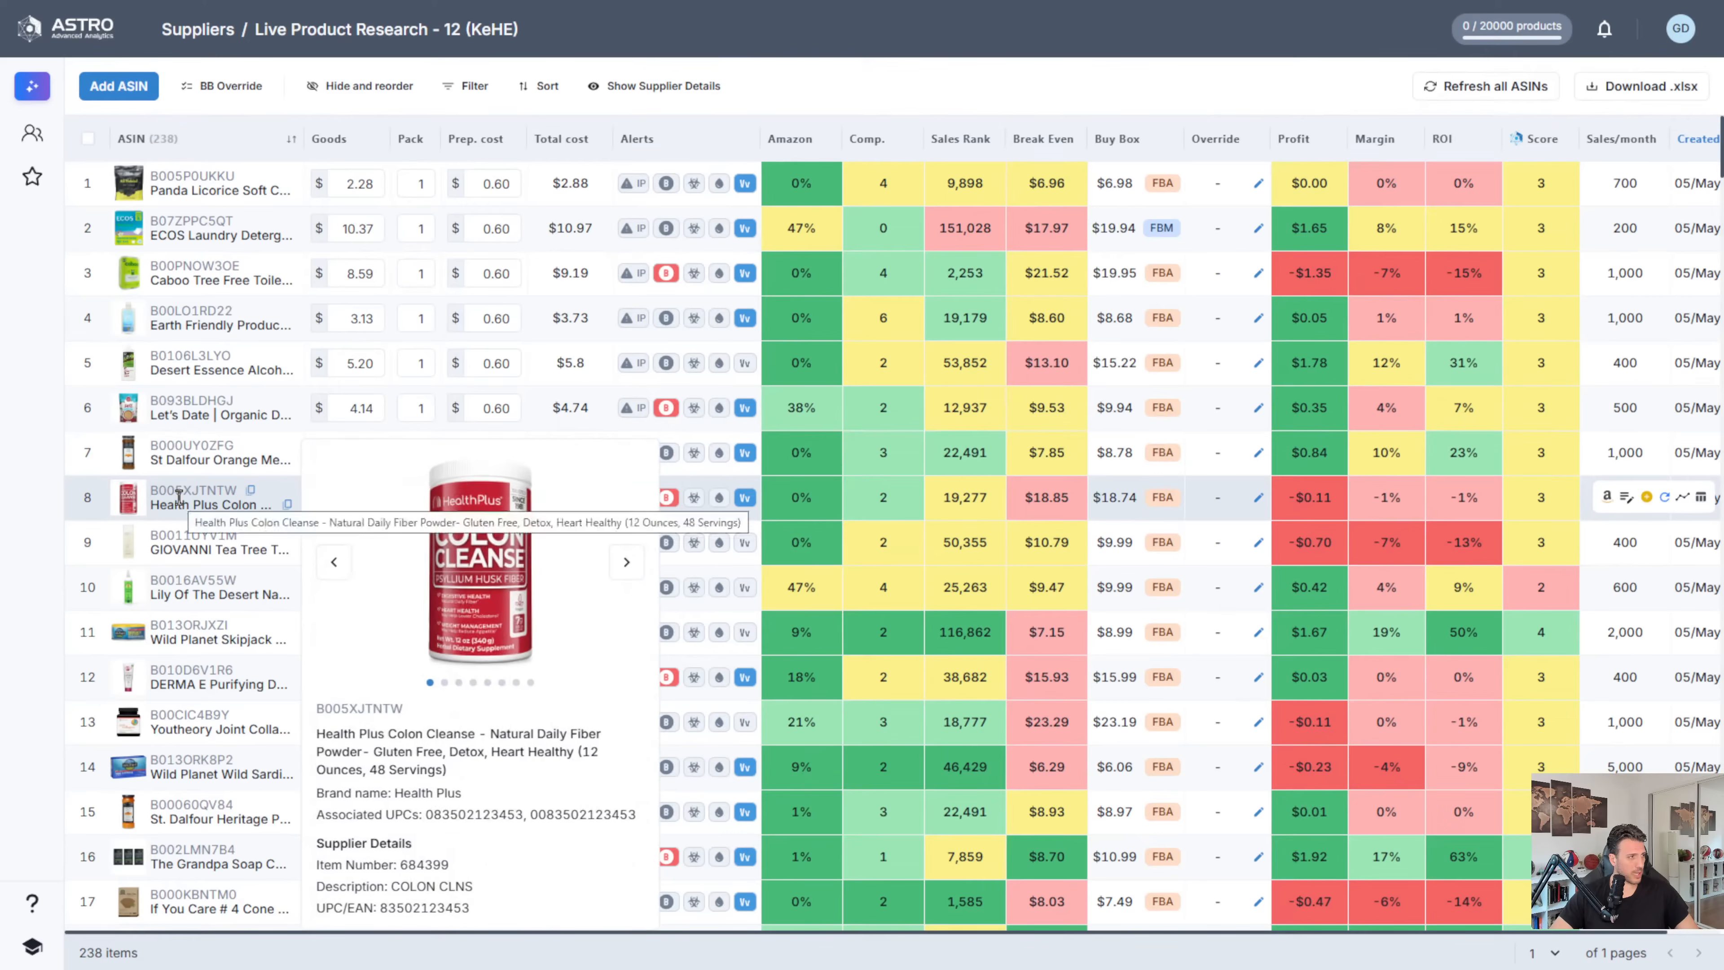
mouse_move(179, 550)
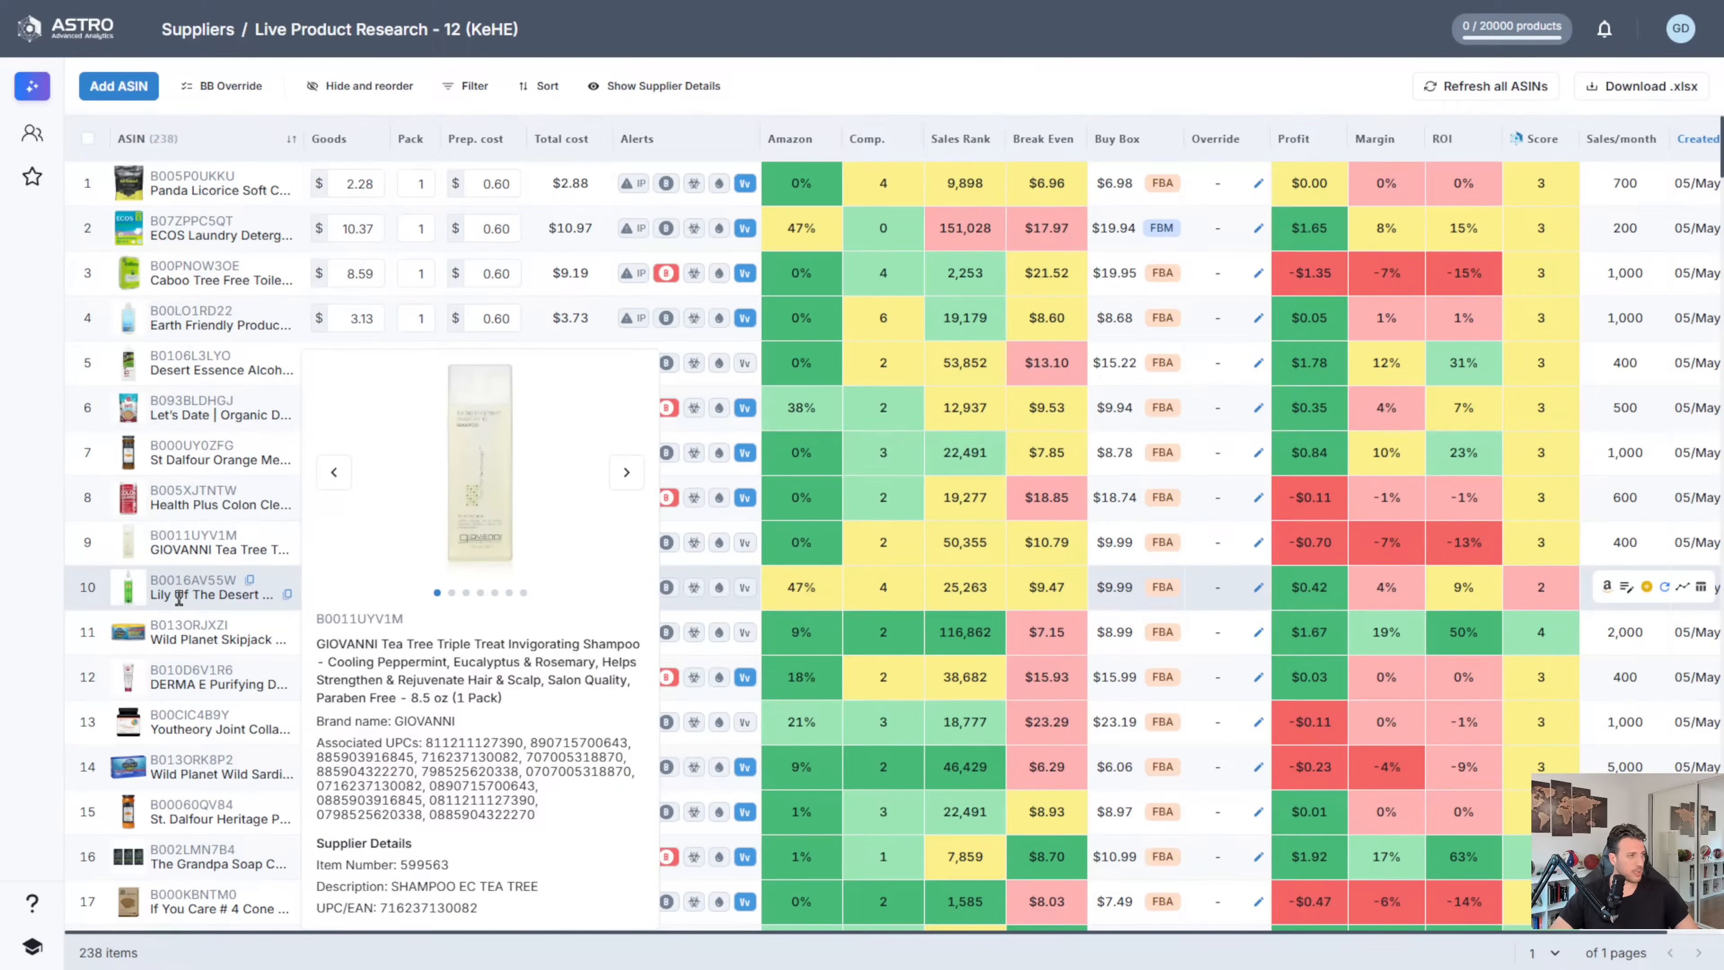
mouse_move(192, 586)
mouse_move(182, 645)
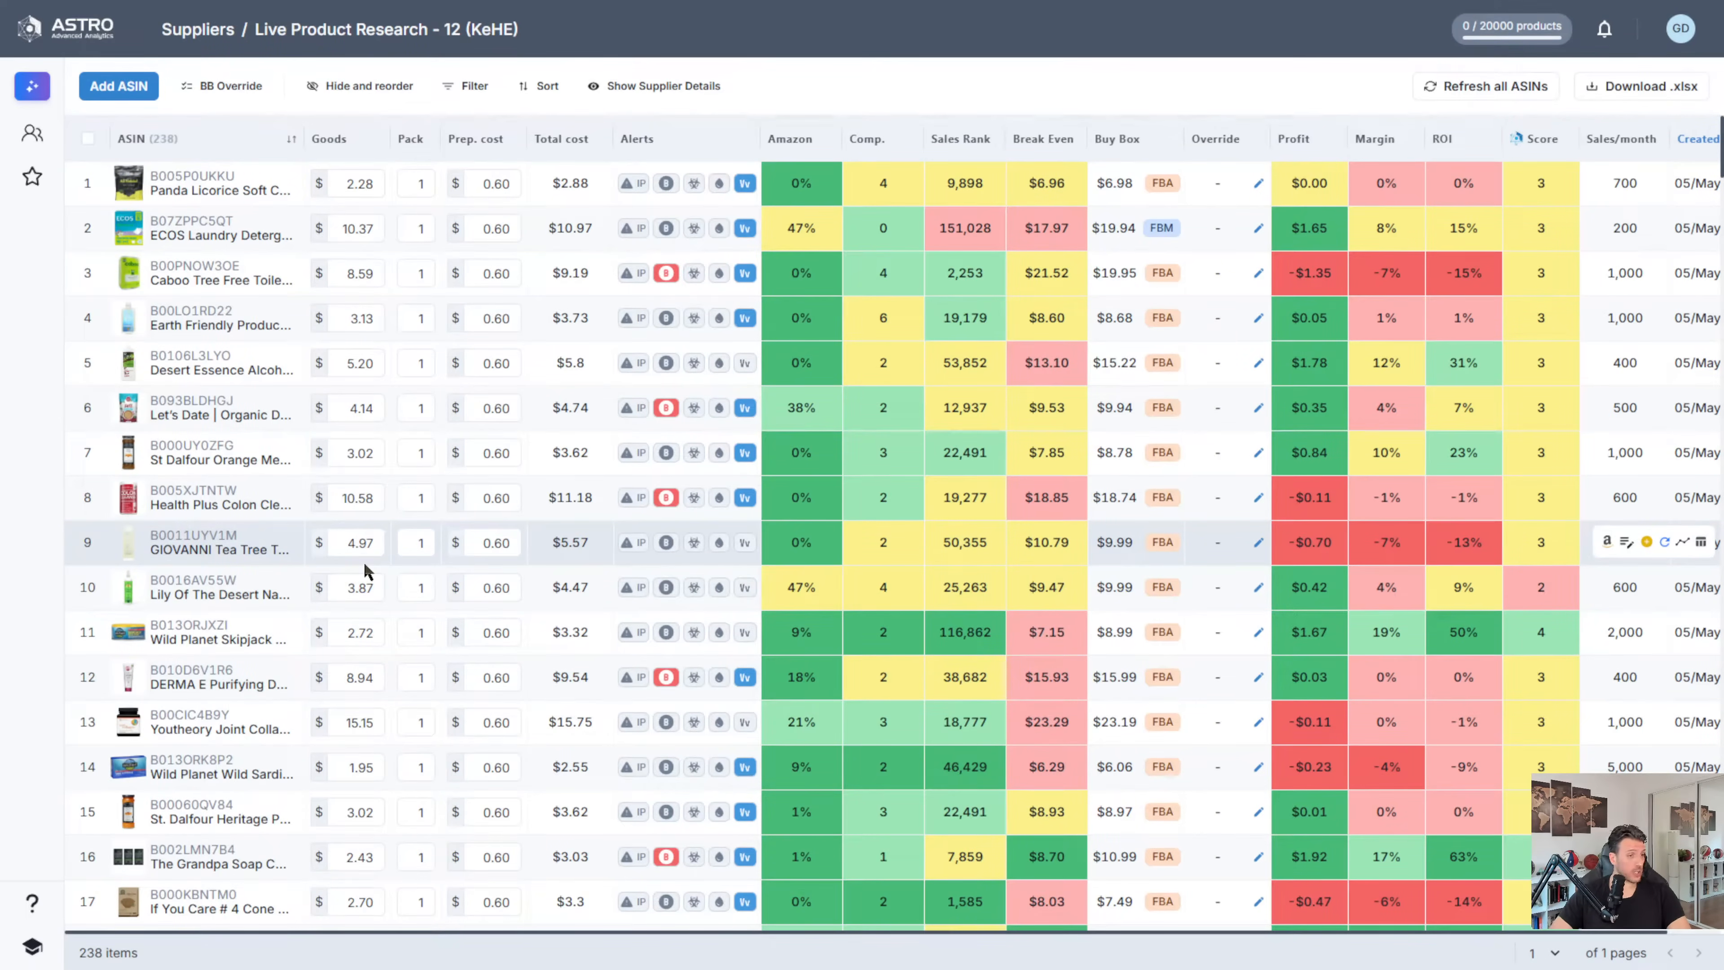
mouse_move(974, 356)
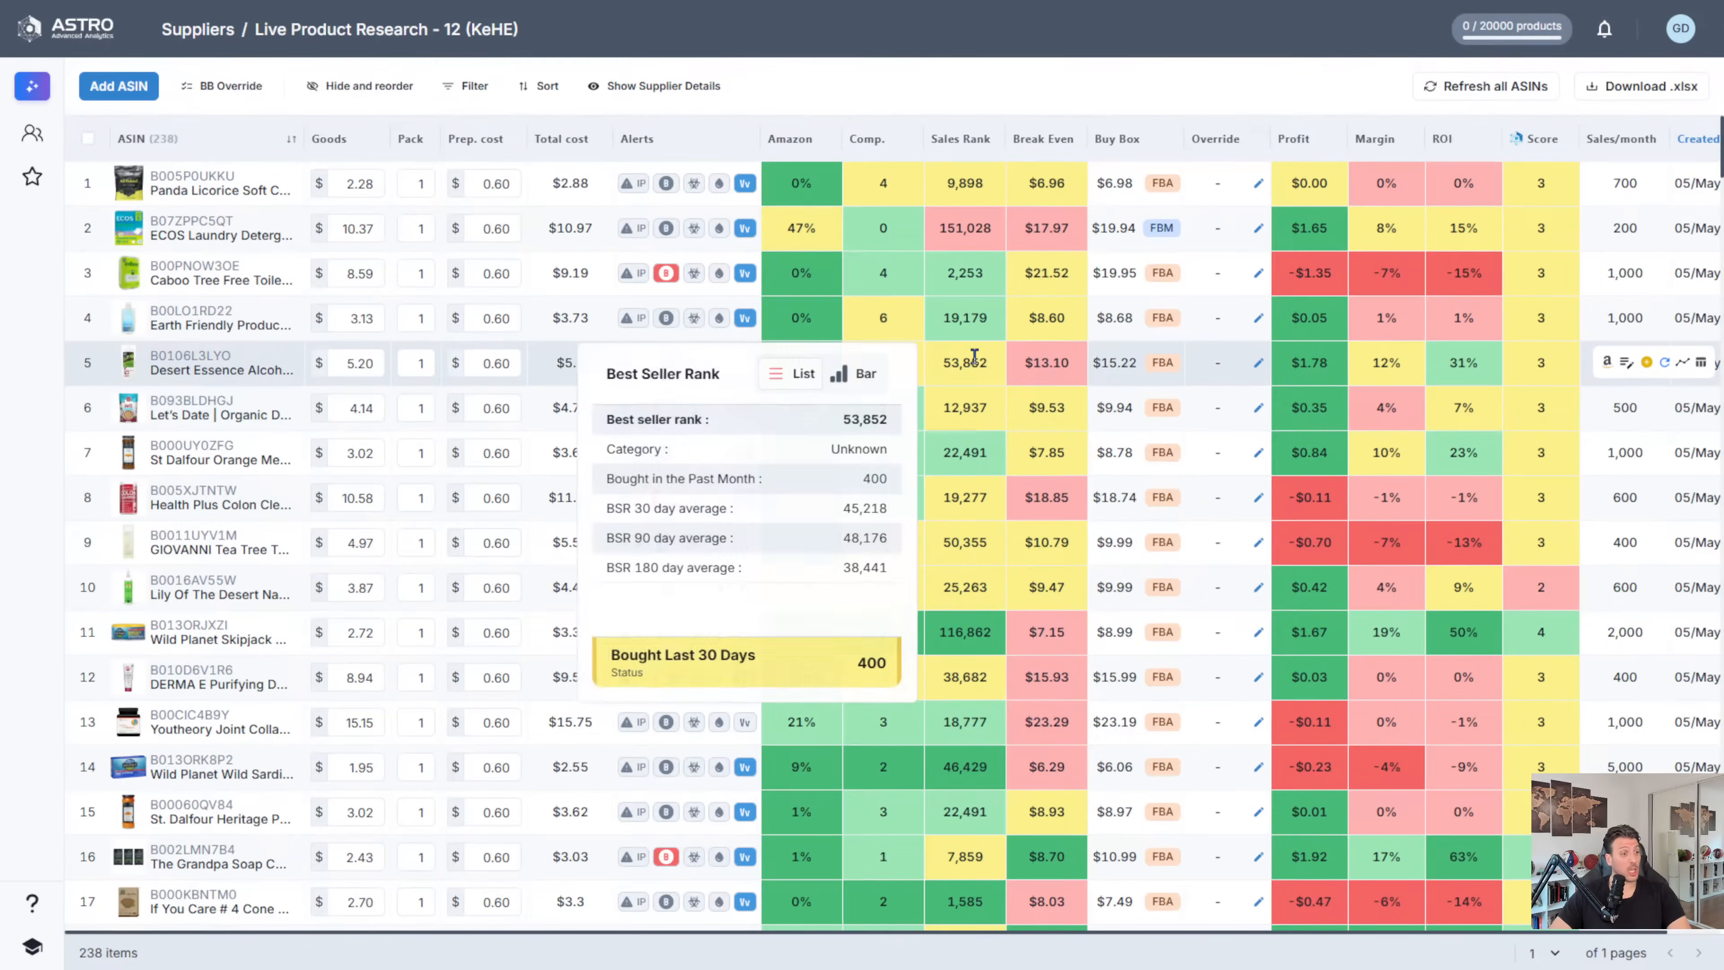
mouse_move(964, 525)
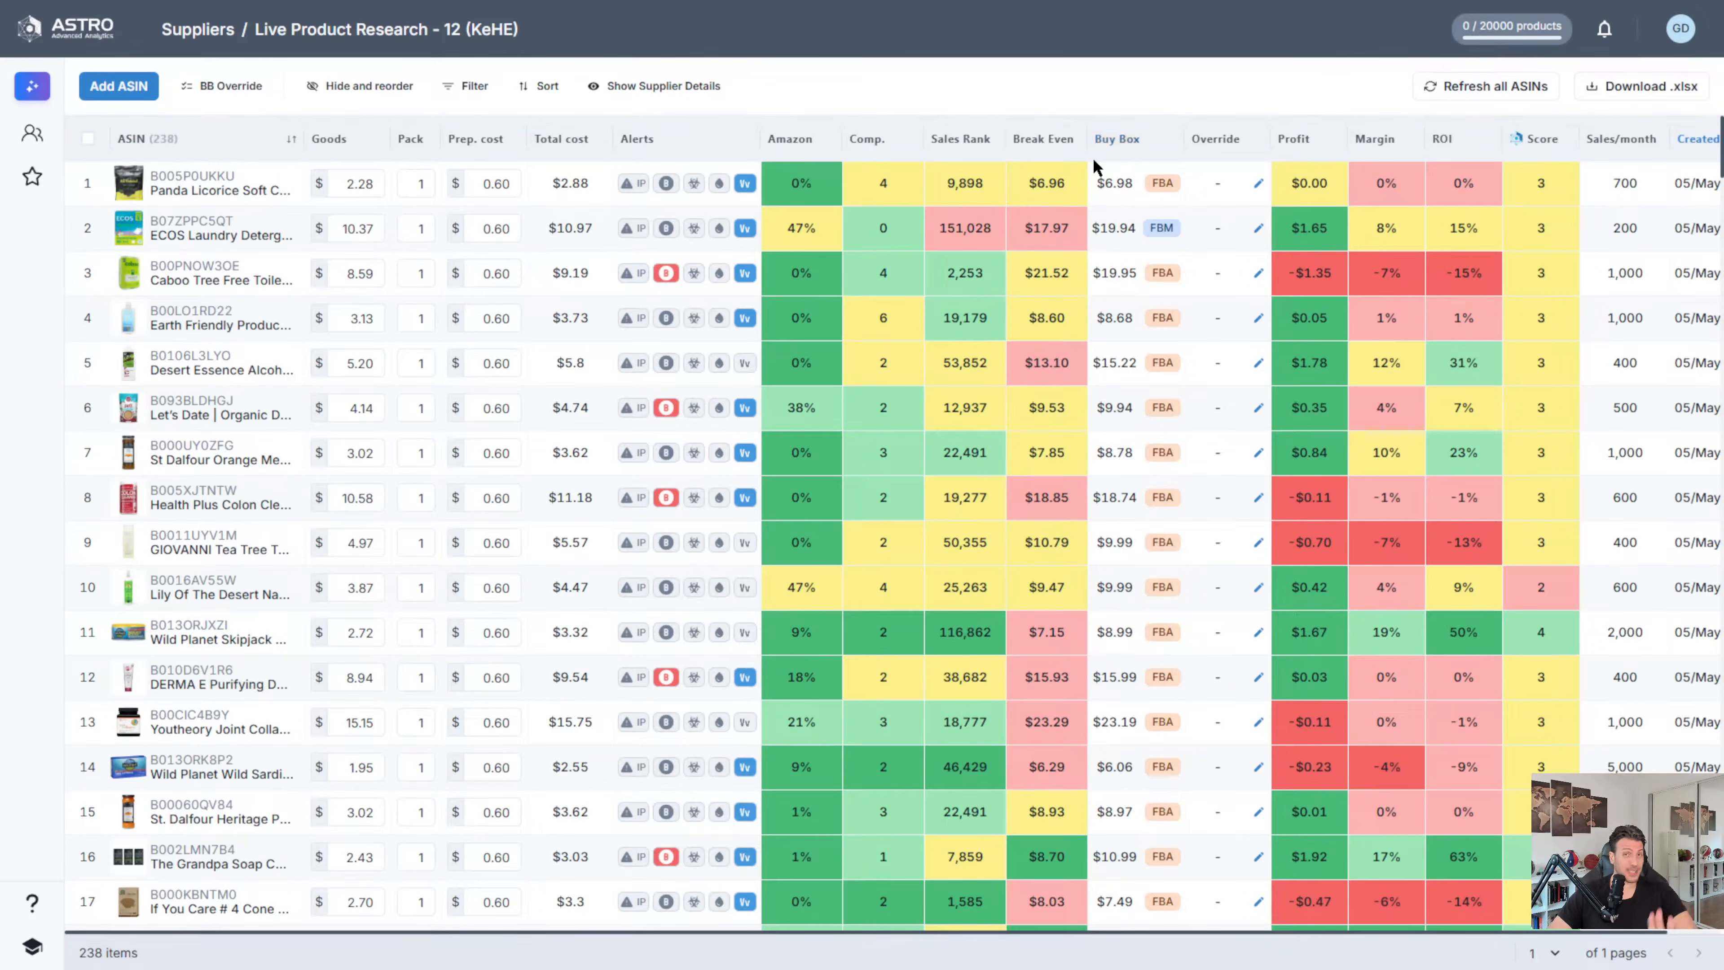
- Export the filtered product list as an .xlsx file and bring up the exported workbook in Excel
left_click(1663, 98)
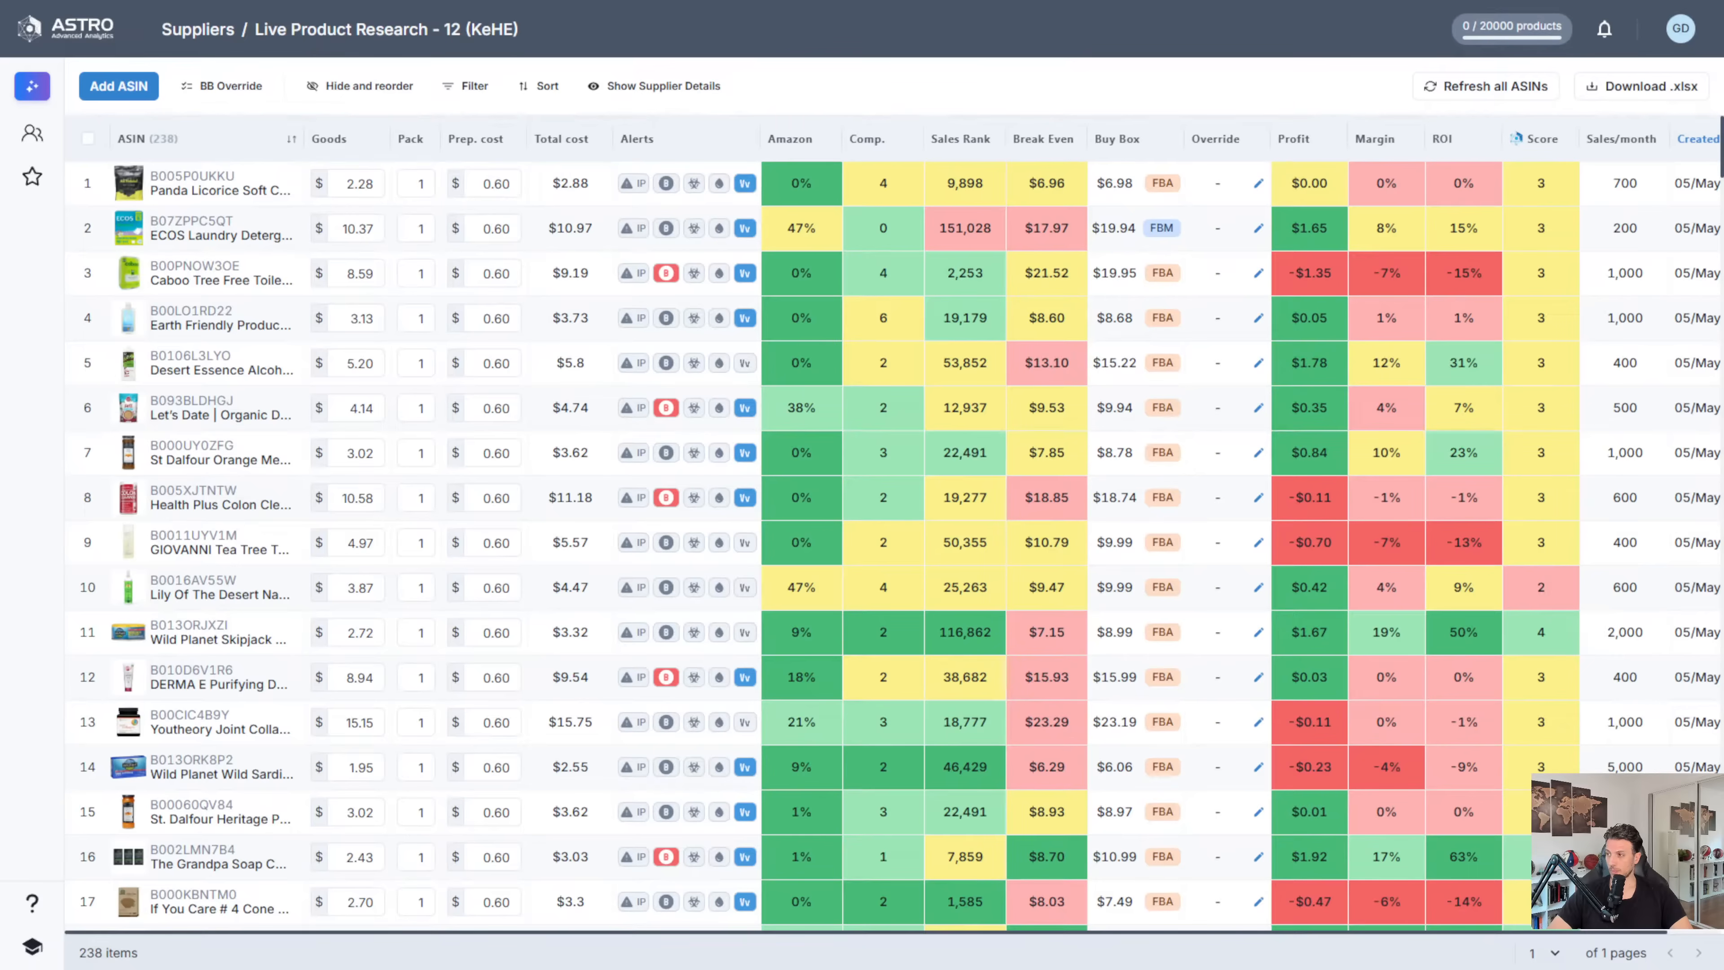
left_click_drag(1717, 211, 1022, 159)
double_click(1022, 159)
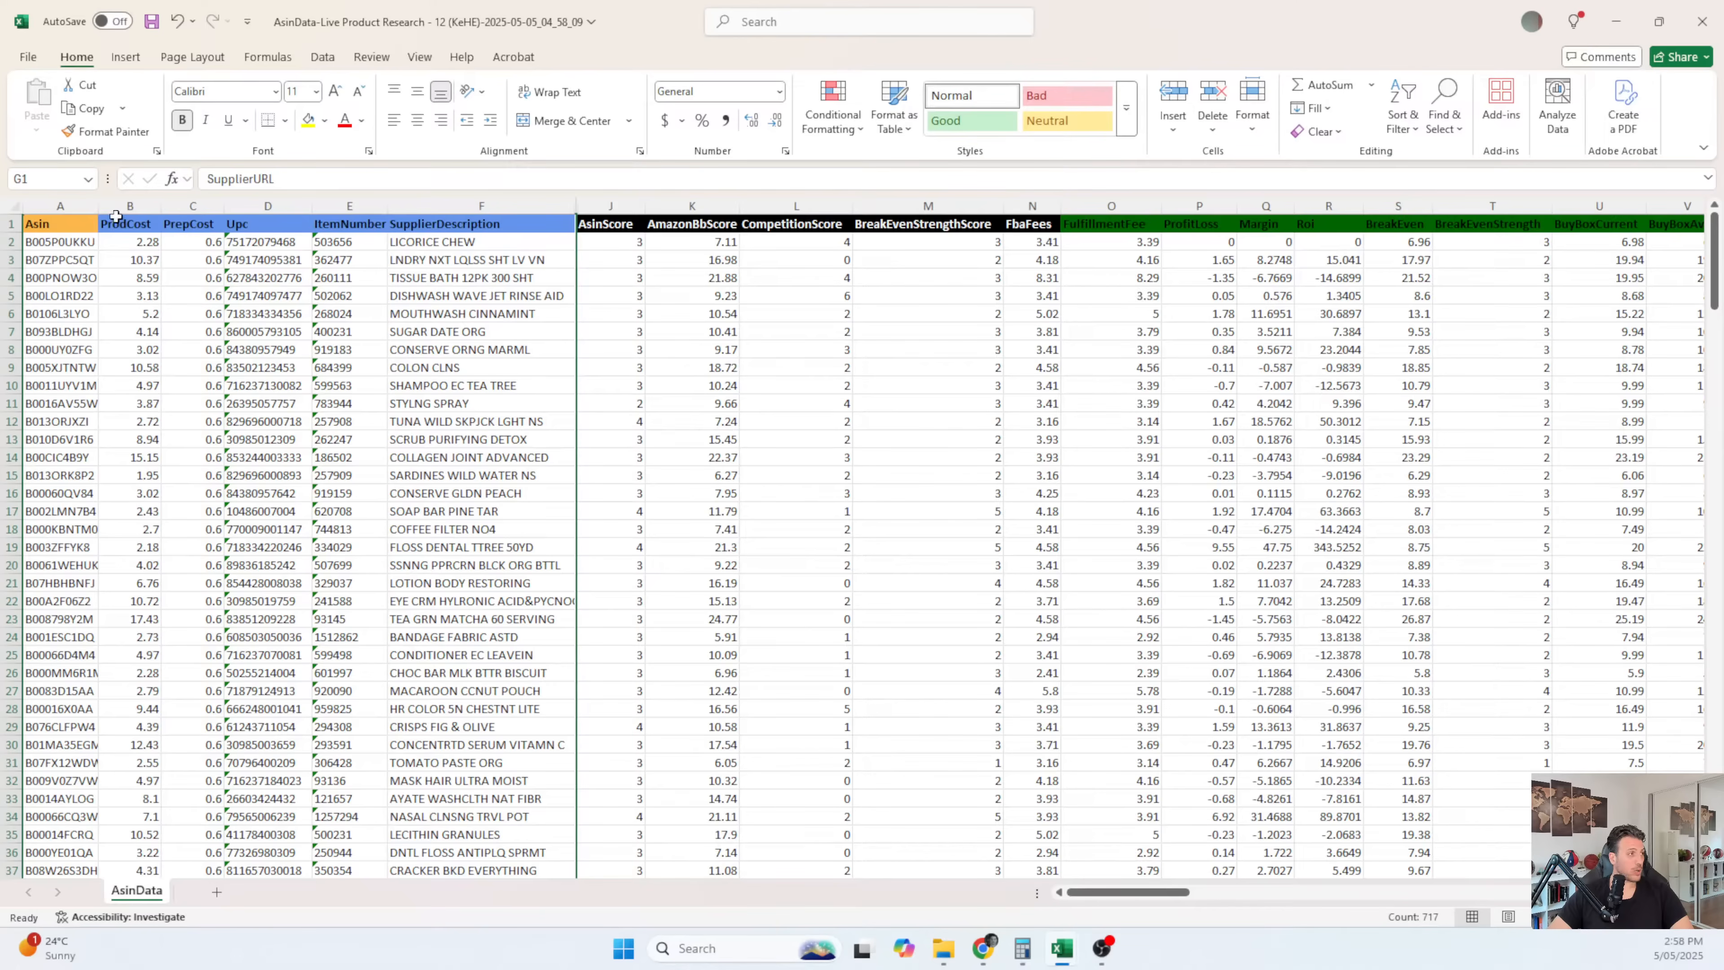
- Look through the exported AsinData columns from ProdCost across to AmazonAvailability and return to the Astro product table
left_click_drag(116, 206, 466, 208)
left_click(906, 407)
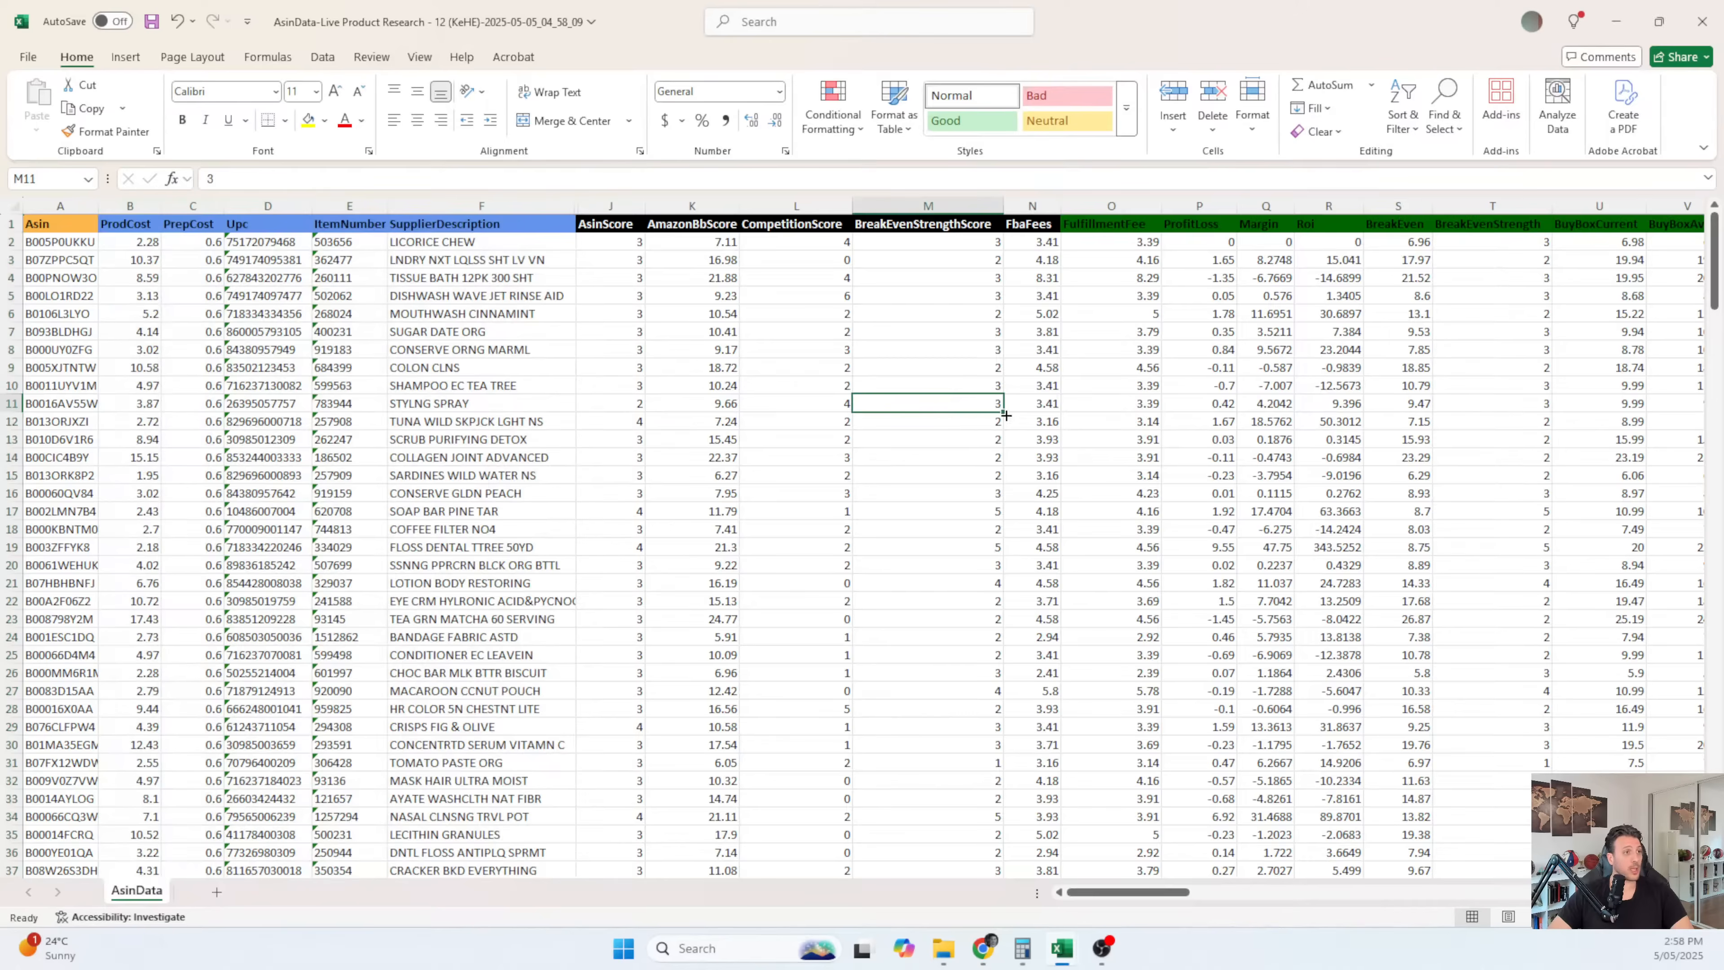
key("Right")
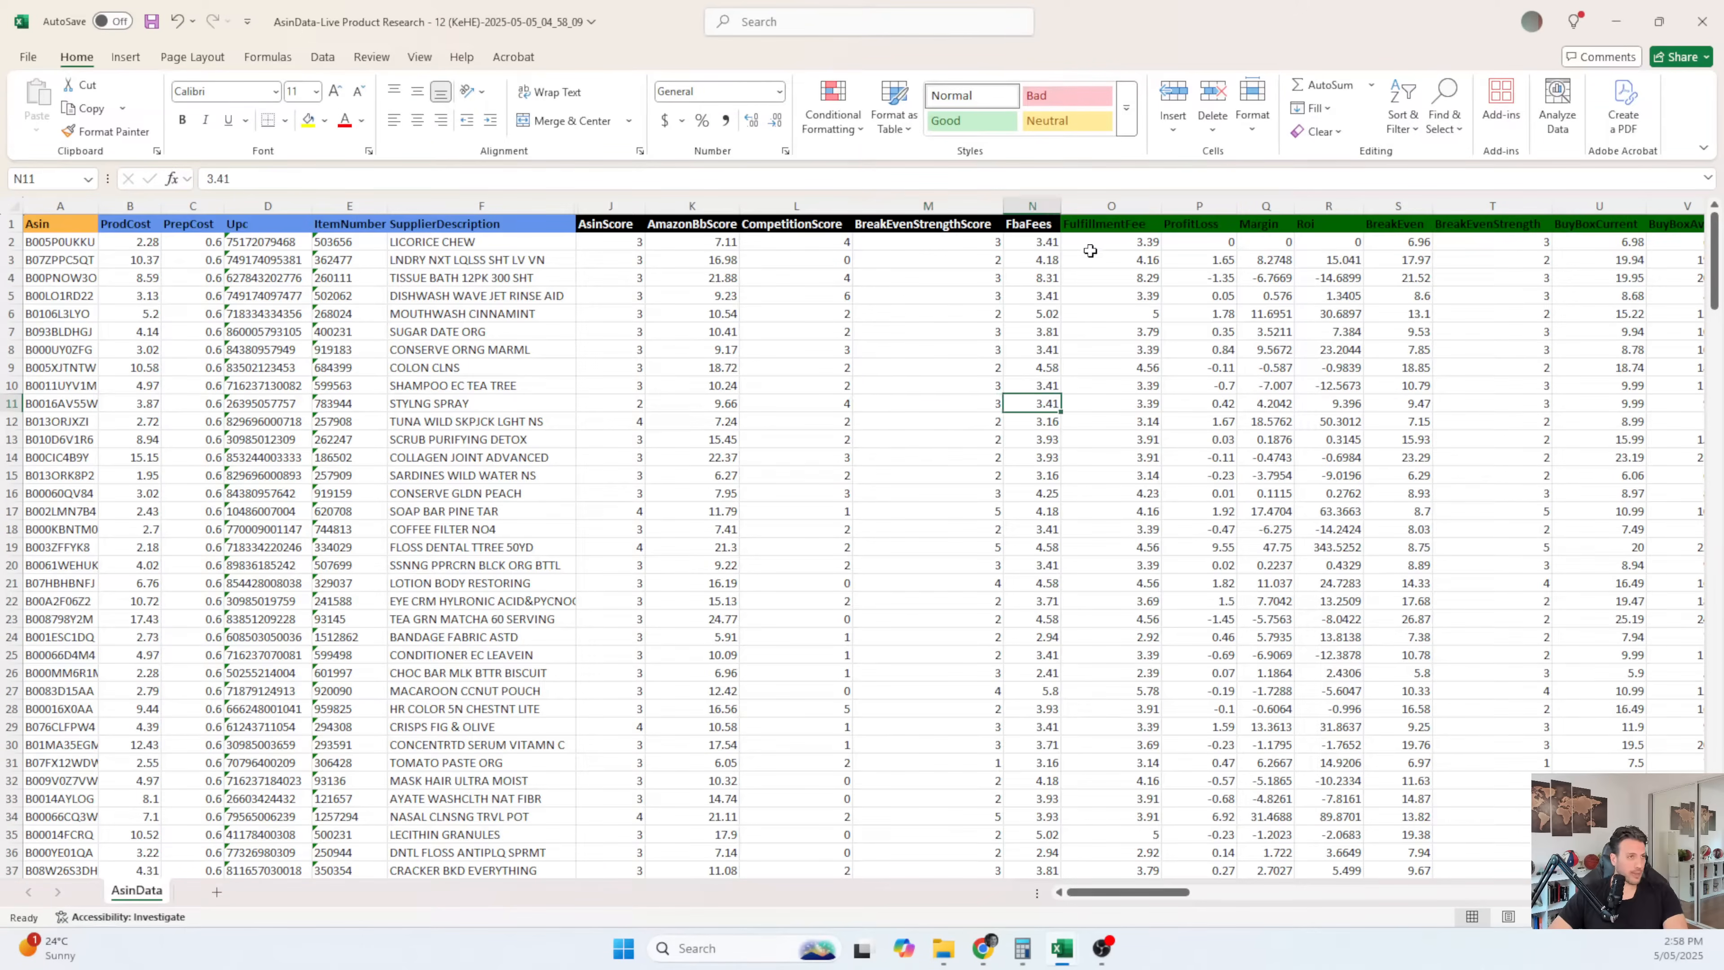
key("Right")
key("Right")
key("Right")
key("Right")
key("Right")
key("Right")
key("Right")
key("Right")
key("Right")
key("Right")
key("Right")
key("Right")
key("Right")
key("Right")
key("Right")
key("Right")
key("Right")
key("Right")
left_click_drag(1111, 4, 1722, 339)
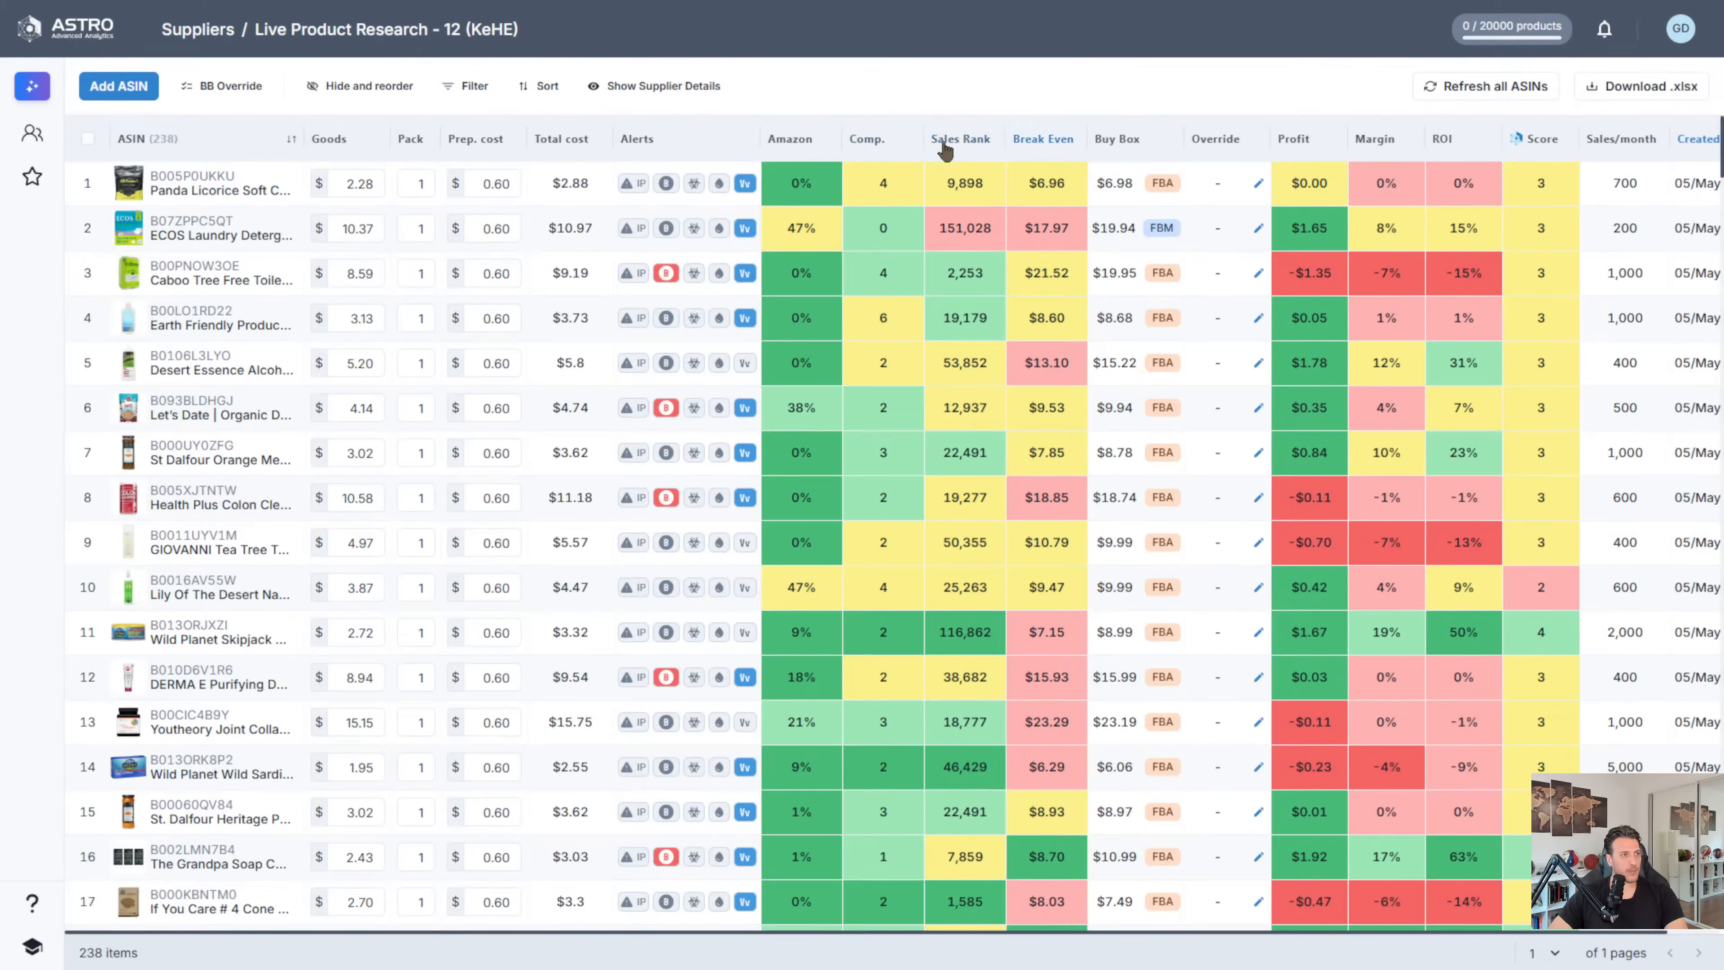
- Sort the product table by Bought Last 30 Days from high to low and close the sort settings
left_click(539, 86)
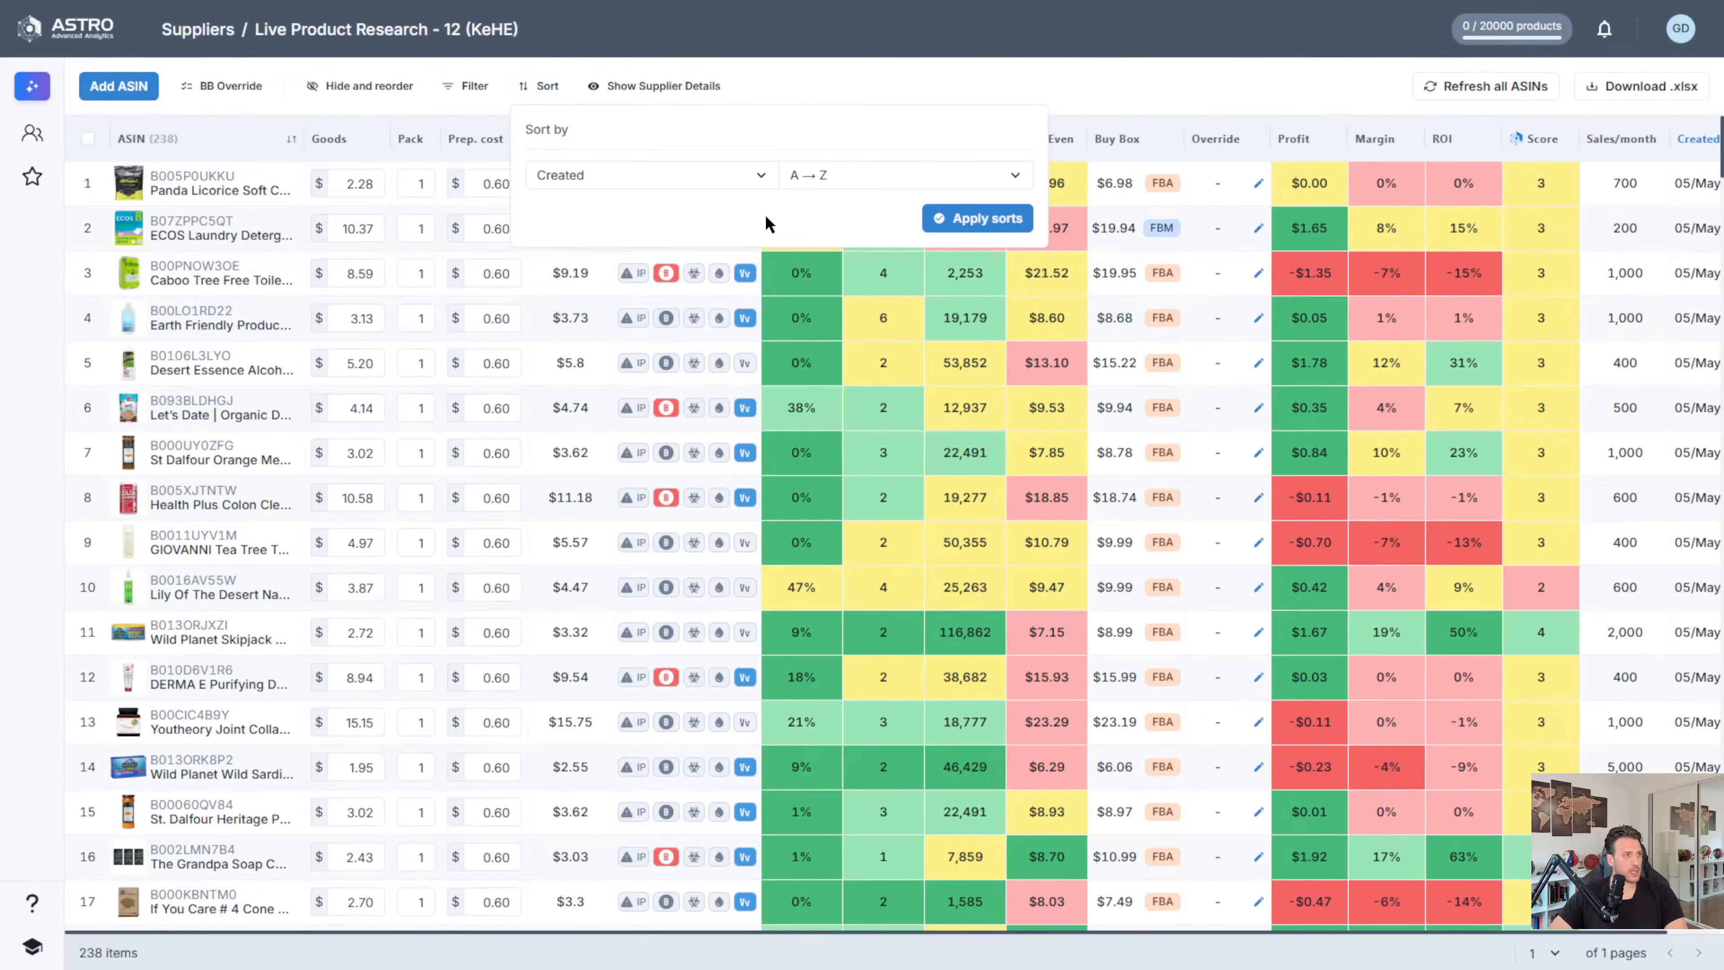
left_click(761, 180)
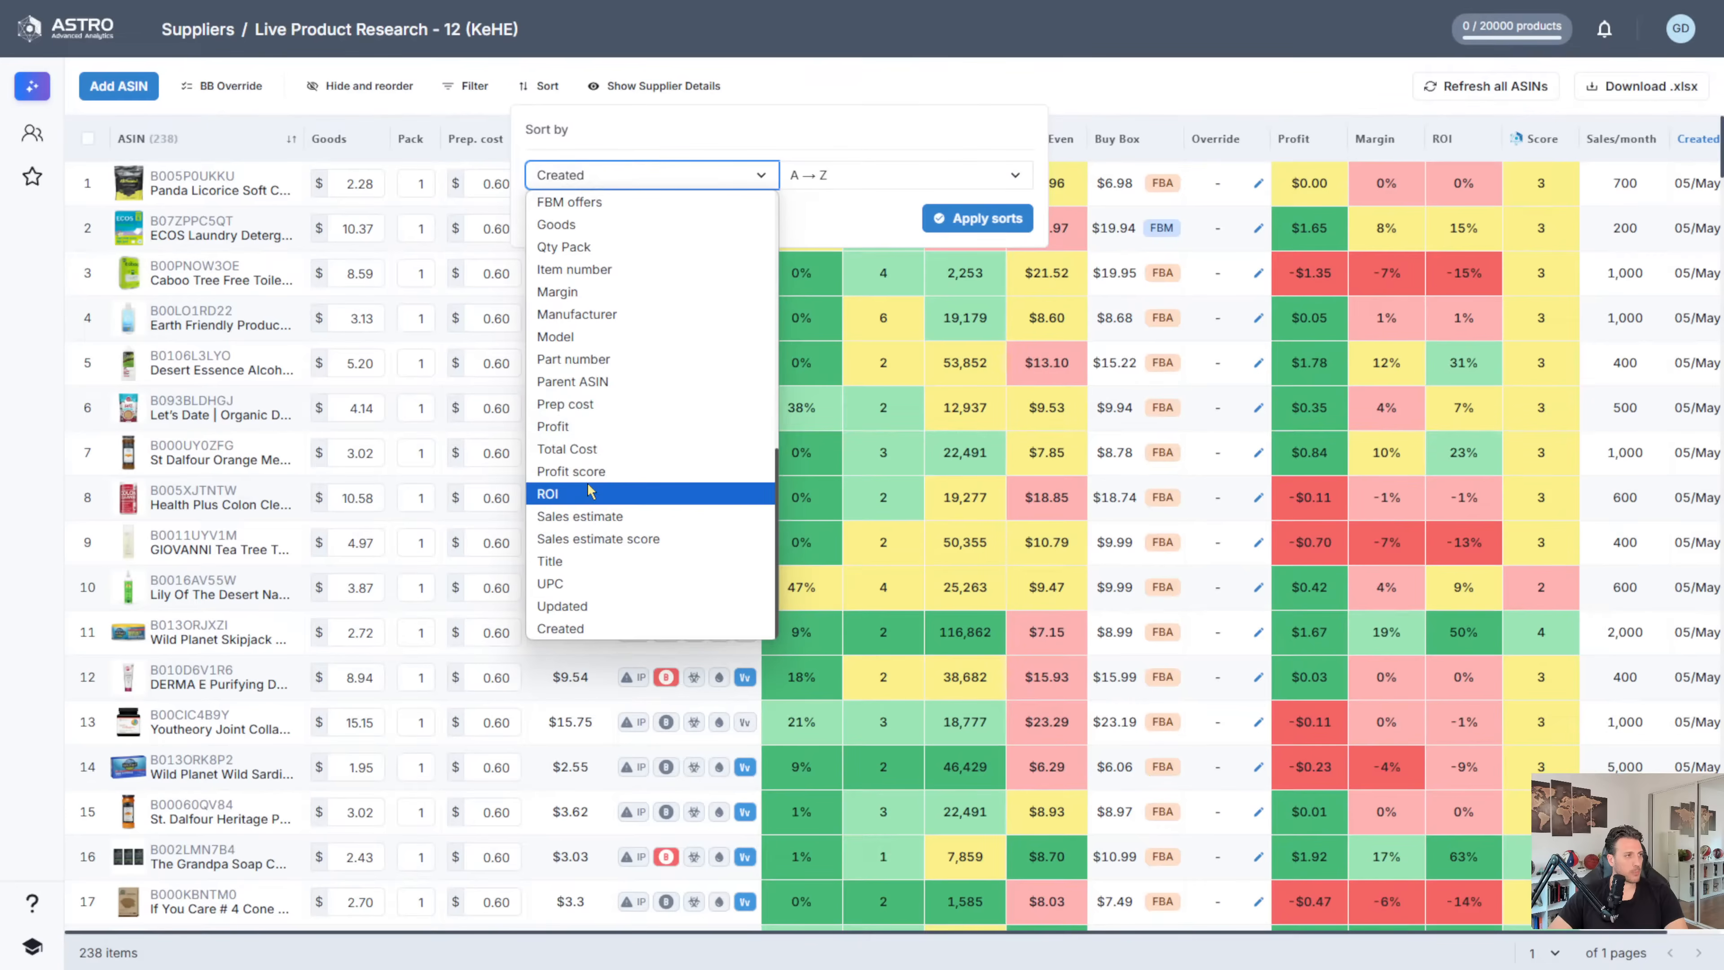
scroll(614, 498, "up", 10)
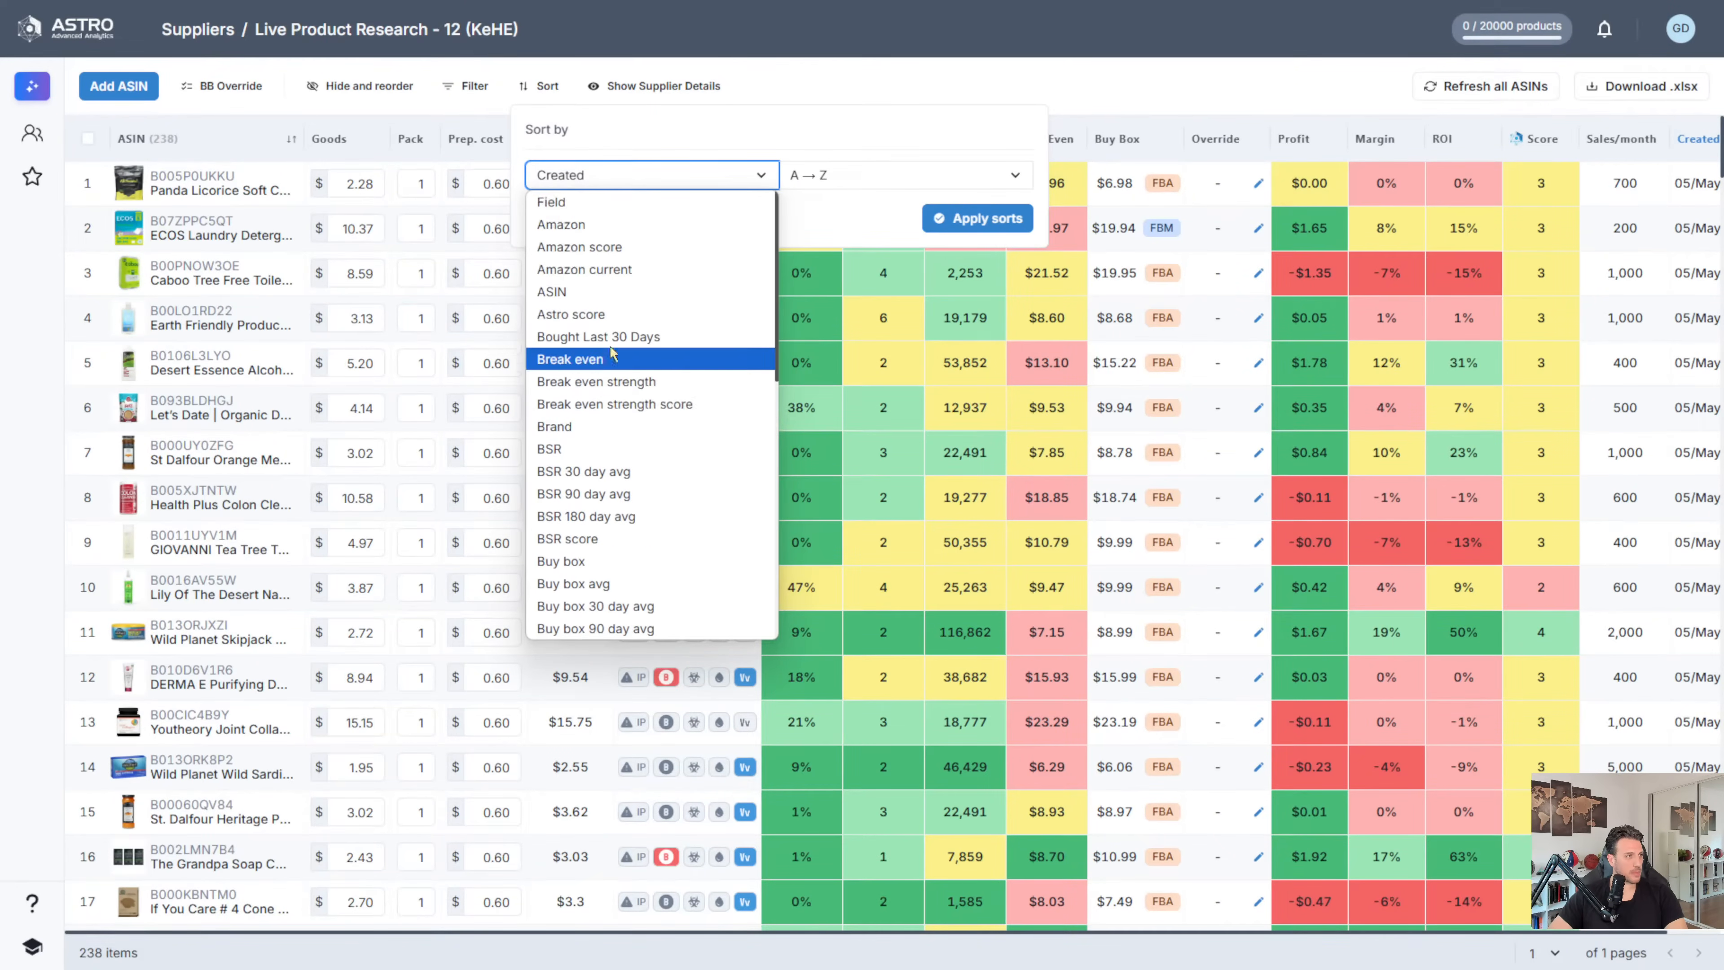
left_click(614, 336)
left_click(888, 191)
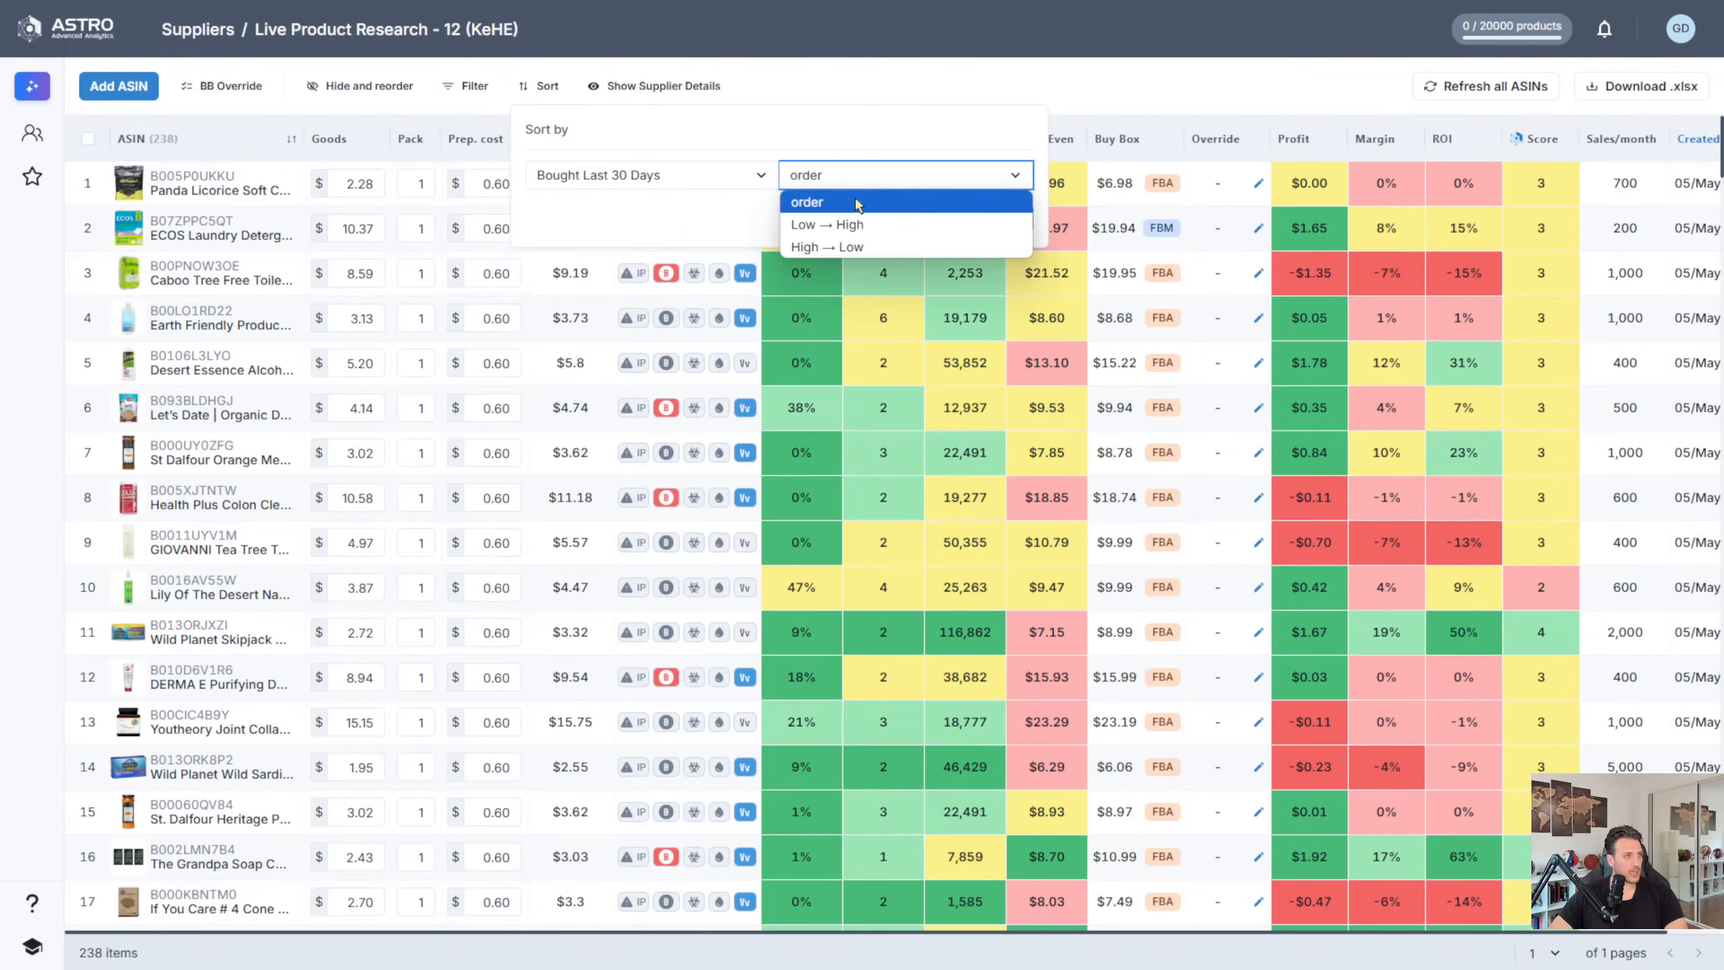
left_click(820, 246)
left_click(949, 217)
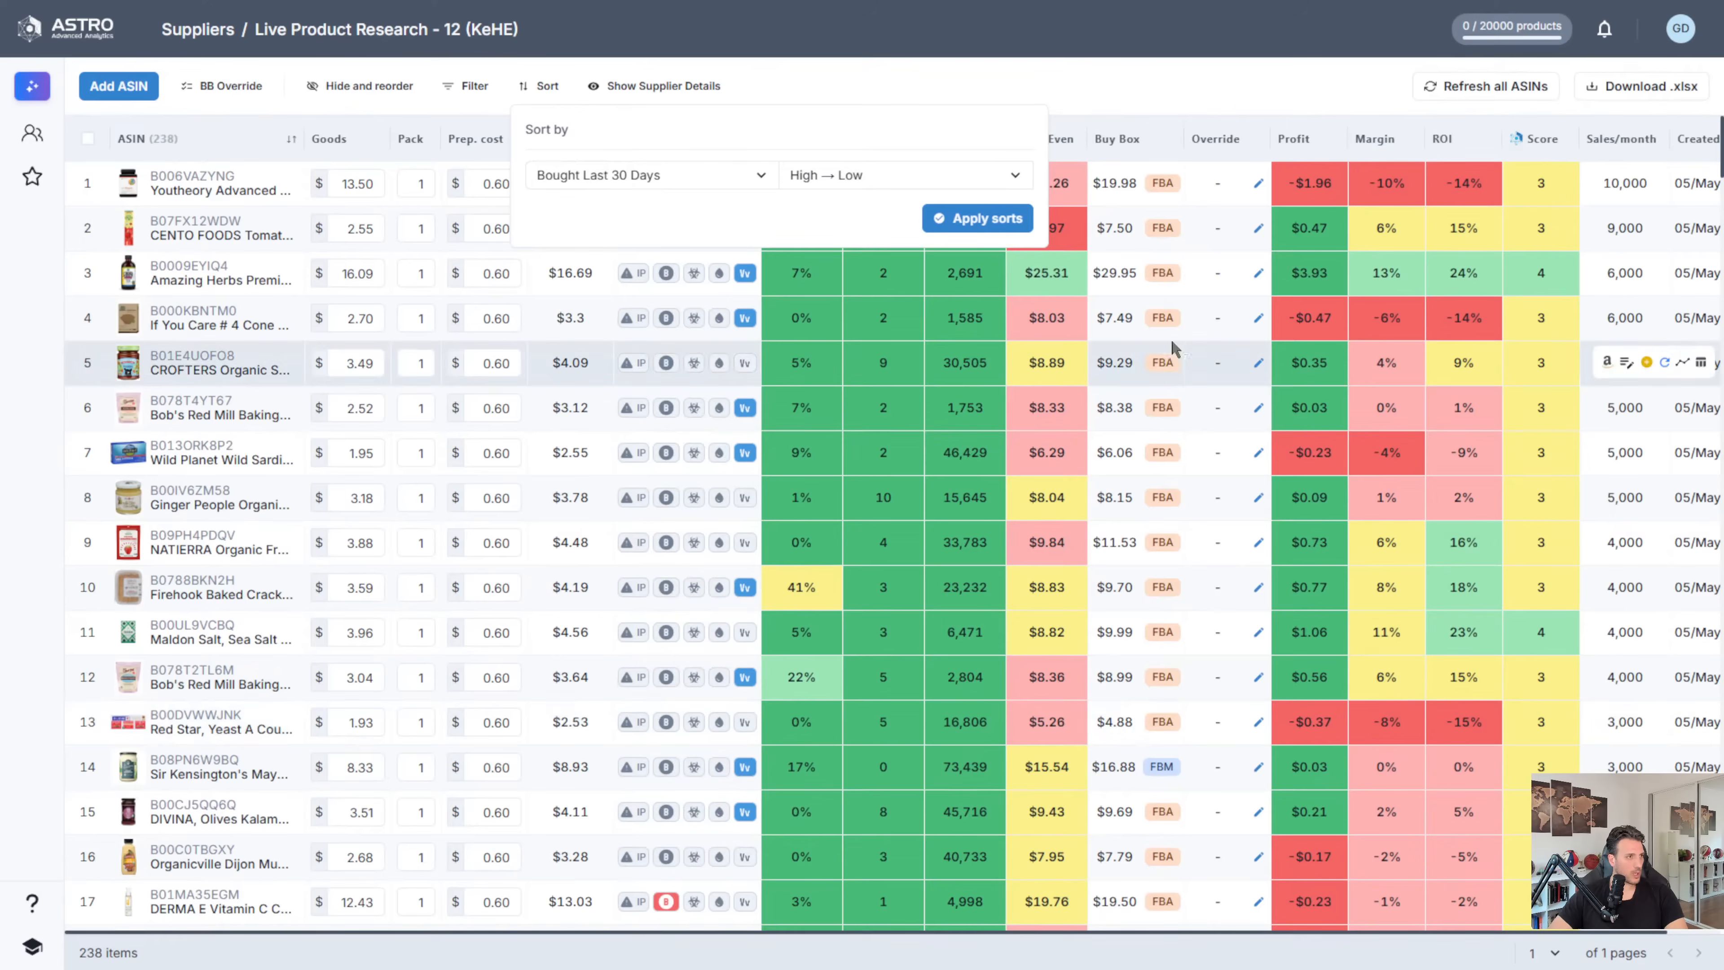
left_click(1098, 86)
- Examine the best seller rank details of the Youtheory product in the table's first row
mouse_move(949, 185)
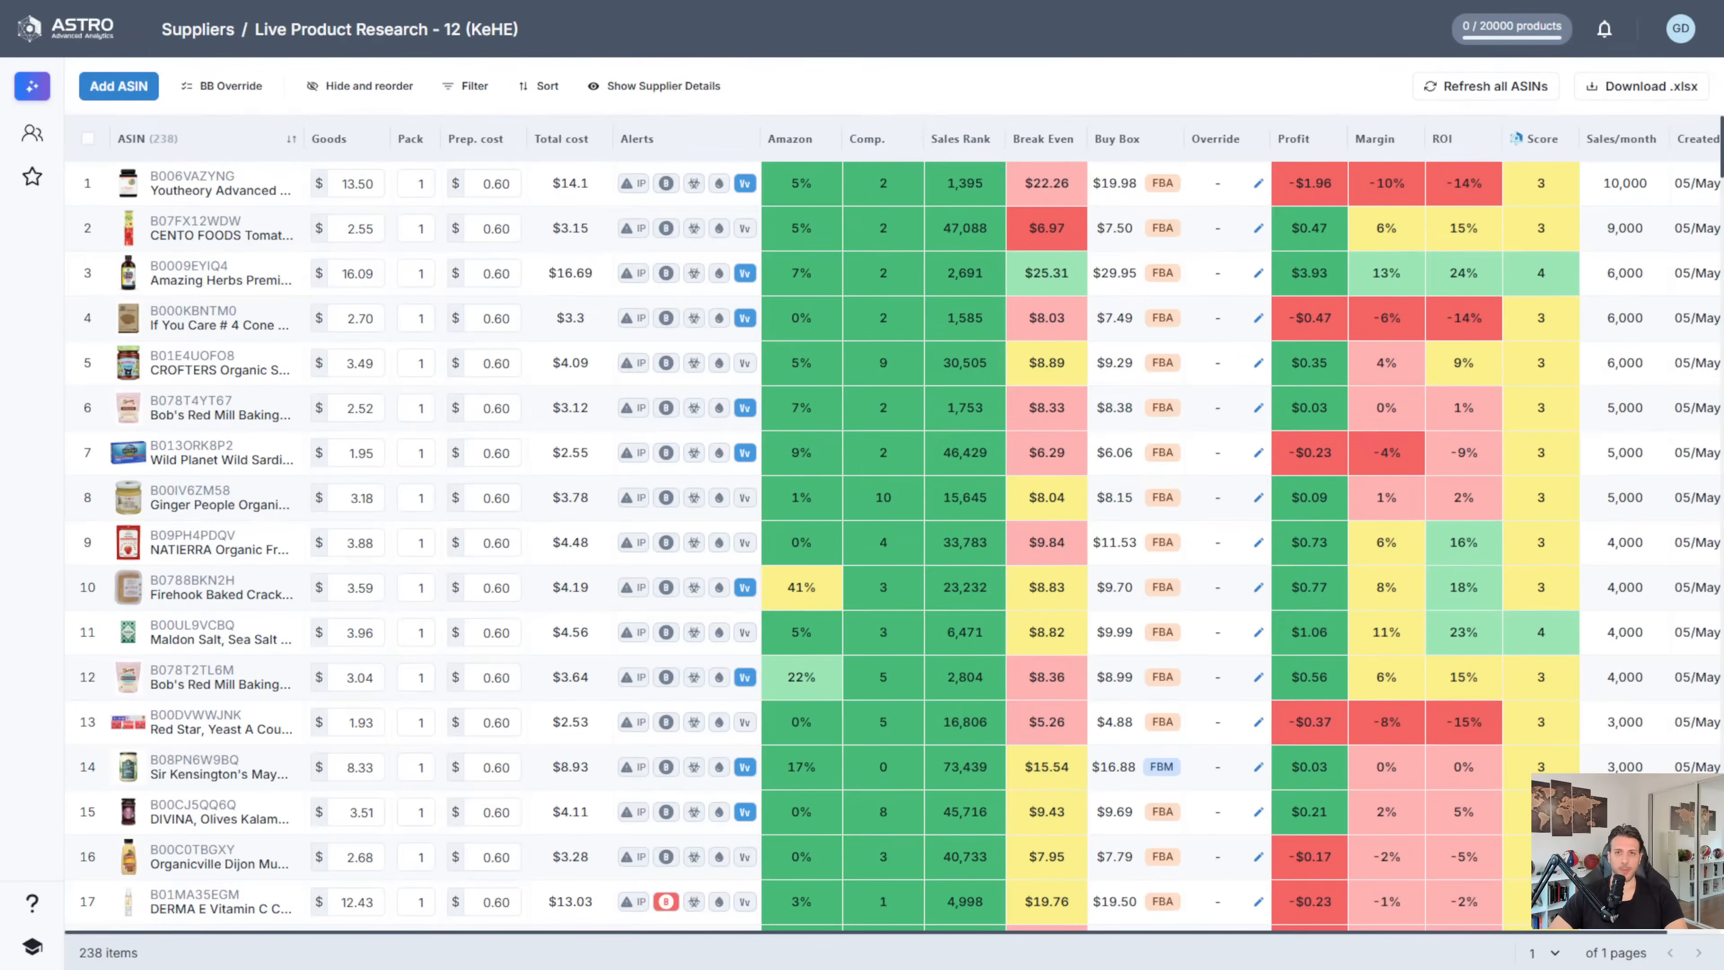
mouse_move(1723, 176)
left_mouse_down()
mouse_move(1058, 145)
mouse_move(1723, 278)
mouse_move(1723, 190)
left_mouse_up()
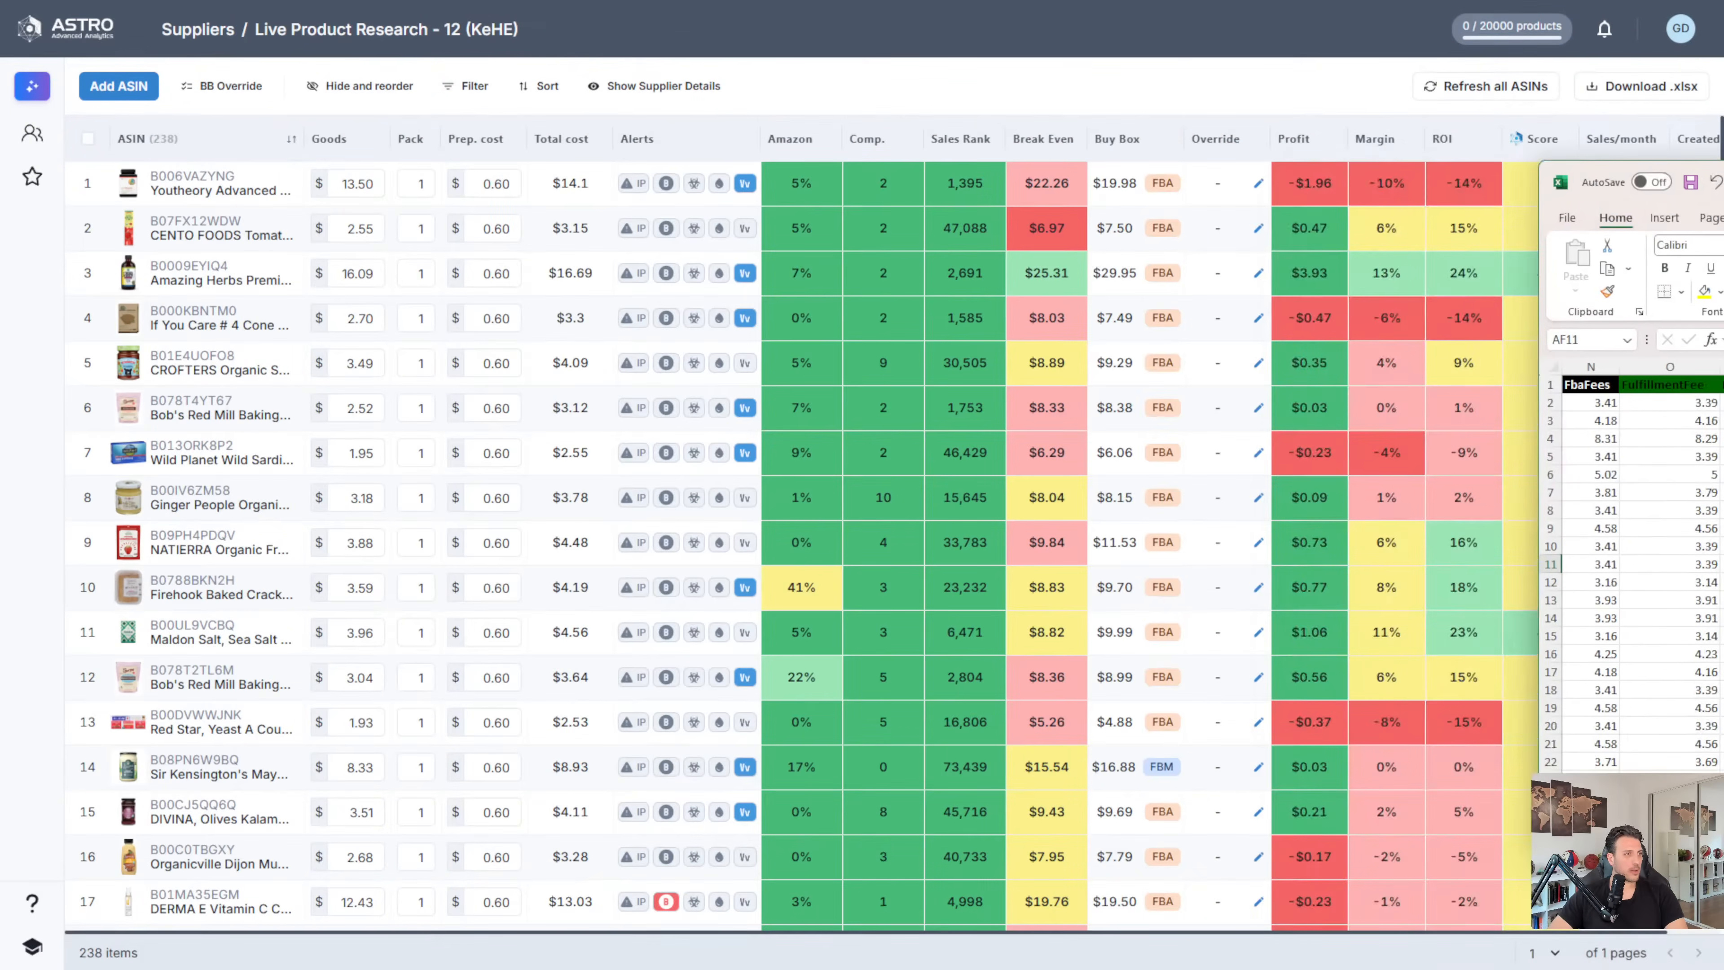
mouse_move(952, 178)
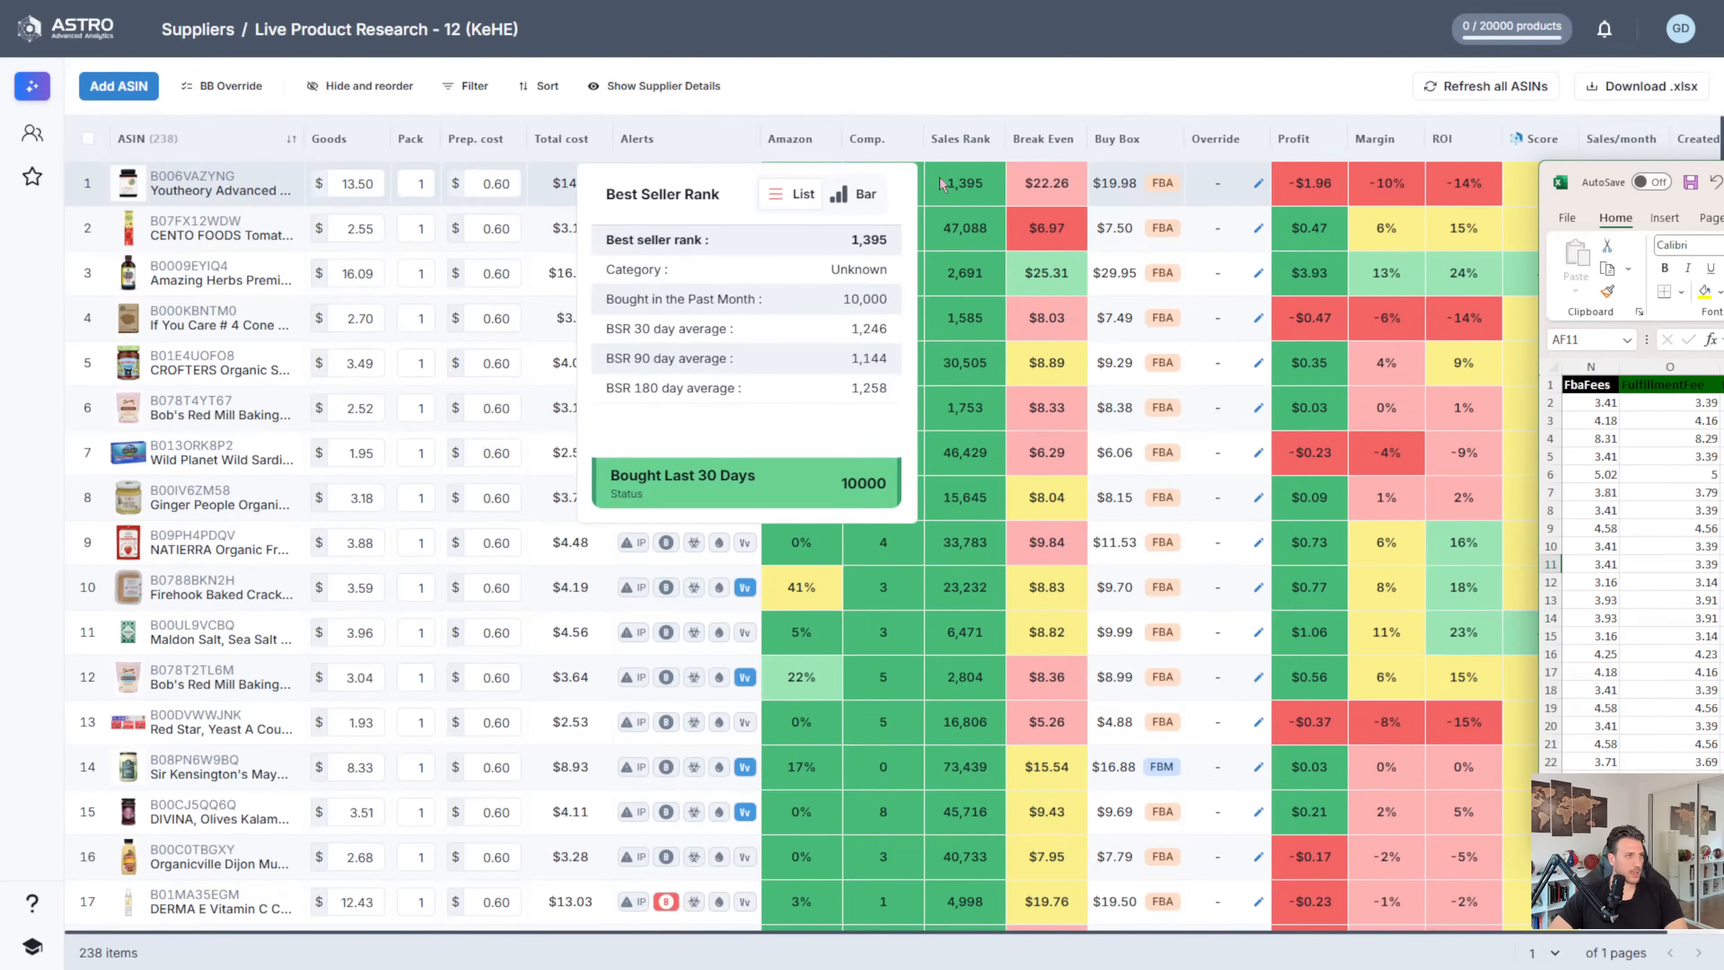
mouse_move(895, 201)
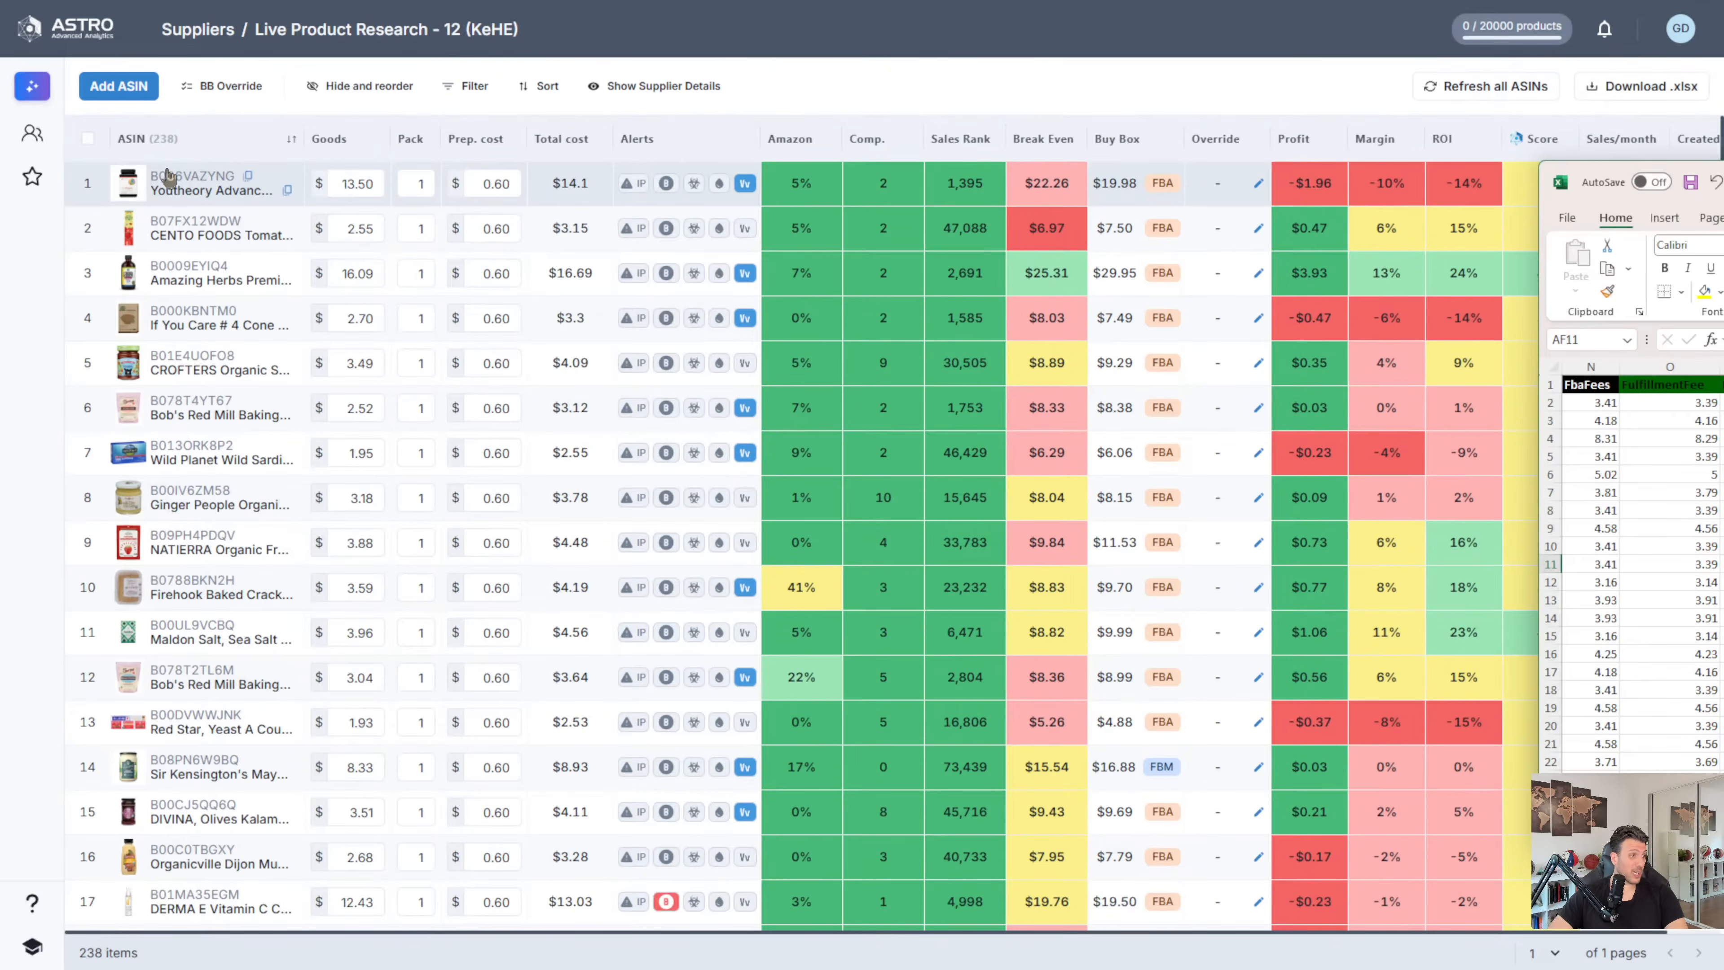
mouse_move(169, 176)
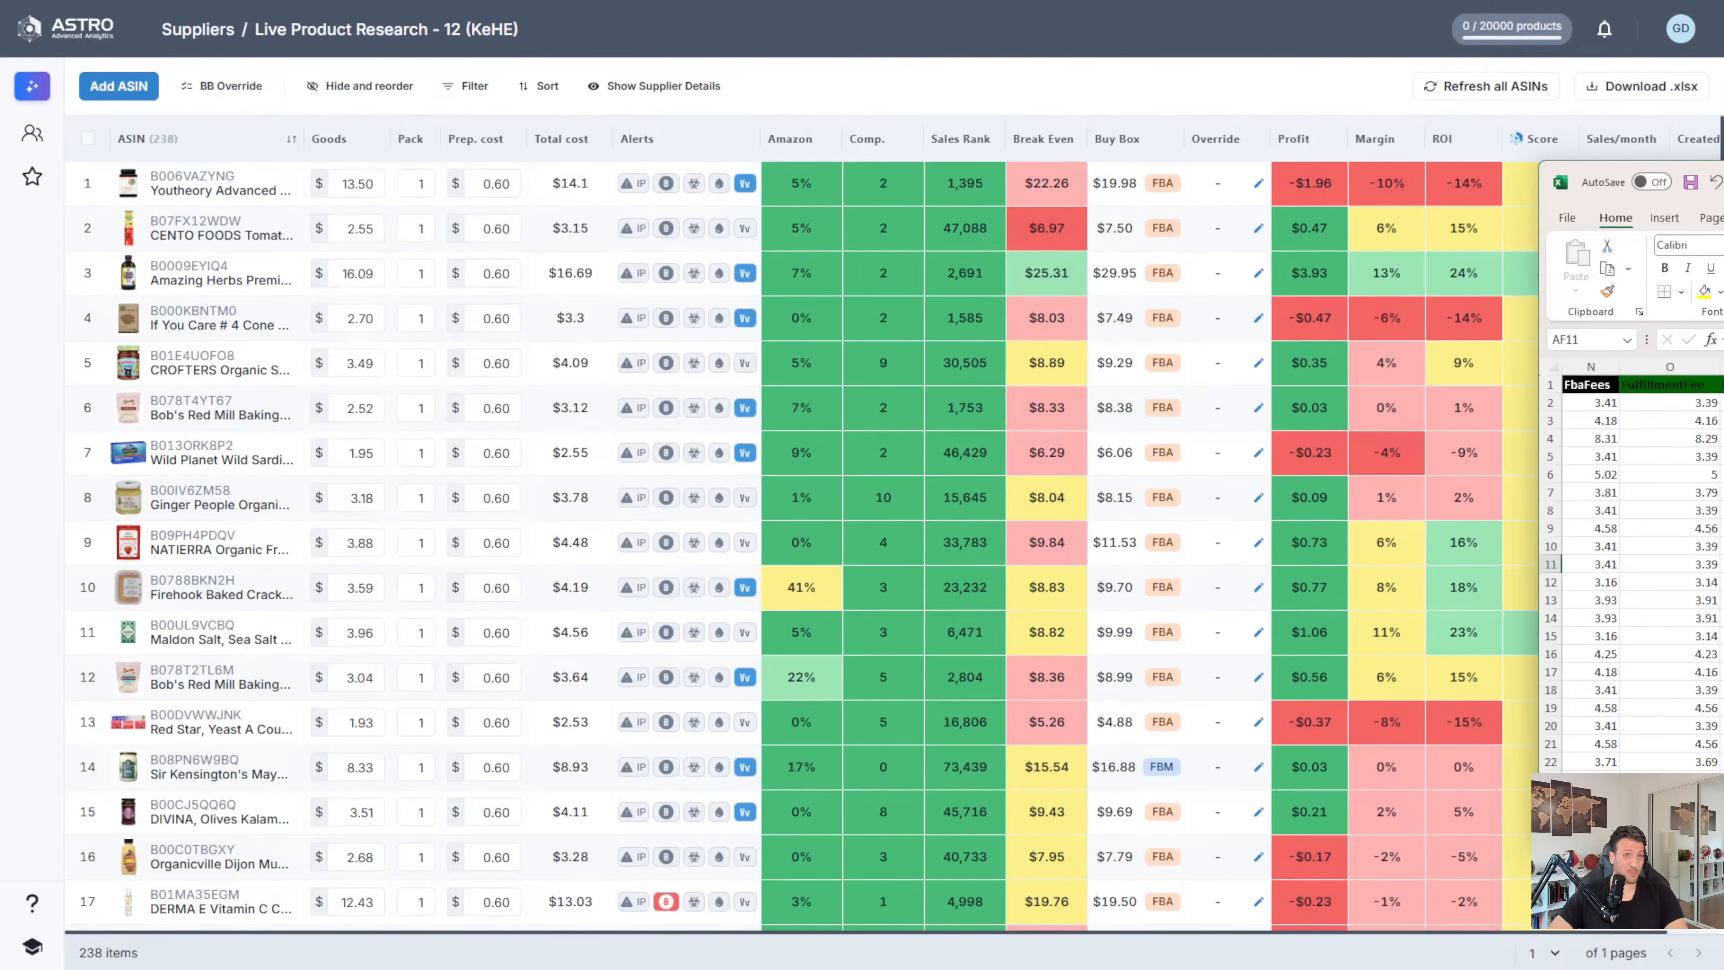
- Switch back to the exported Excel workbook and add a new blank worksheet after AsinData
left_click_drag(1723, 216, 1017, 183)
double_click(1017, 187)
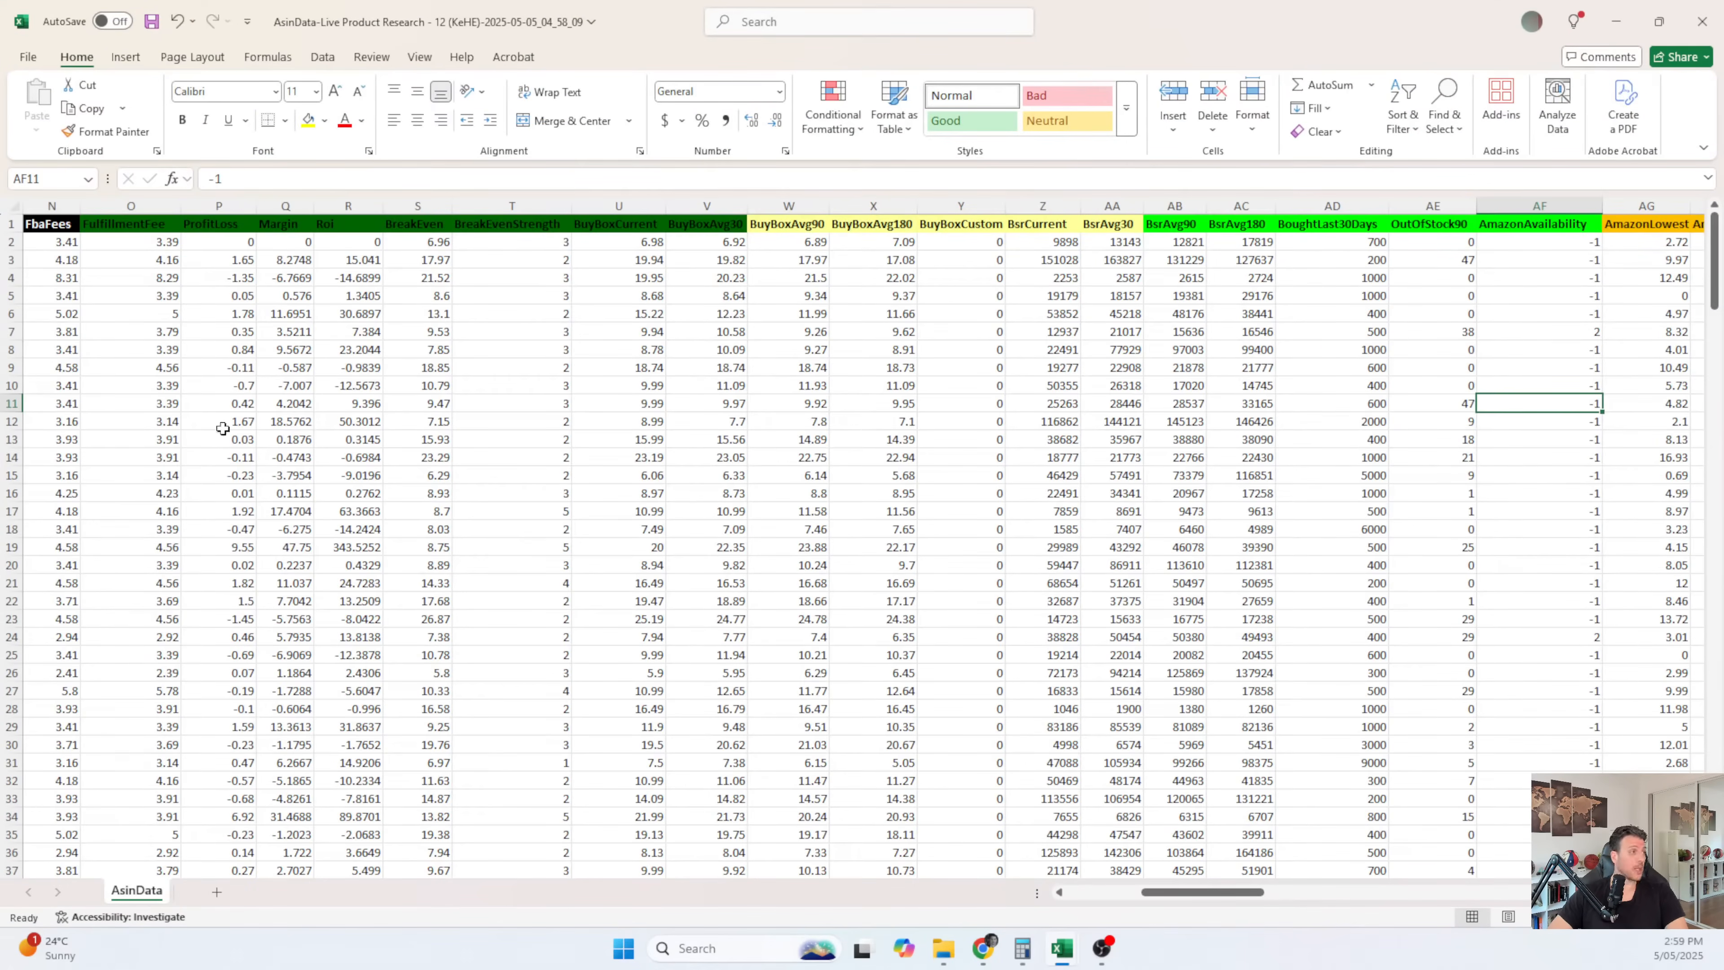
left_click(882, 835)
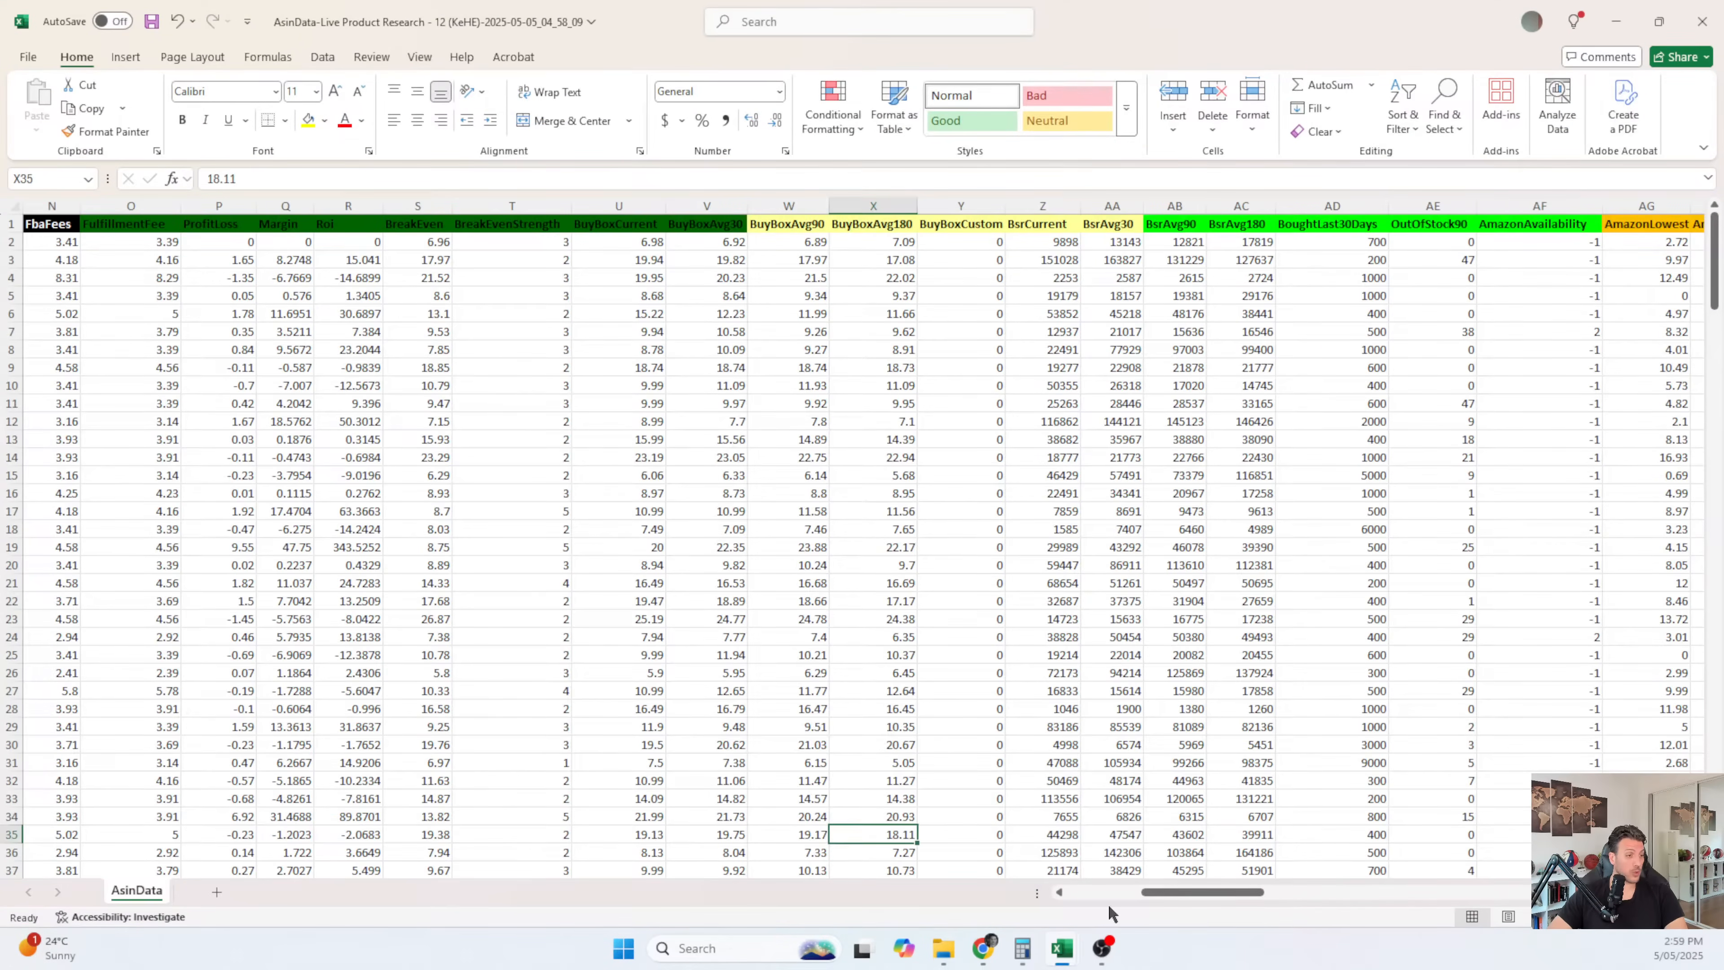
left_click_drag(1219, 886, 1010, 908)
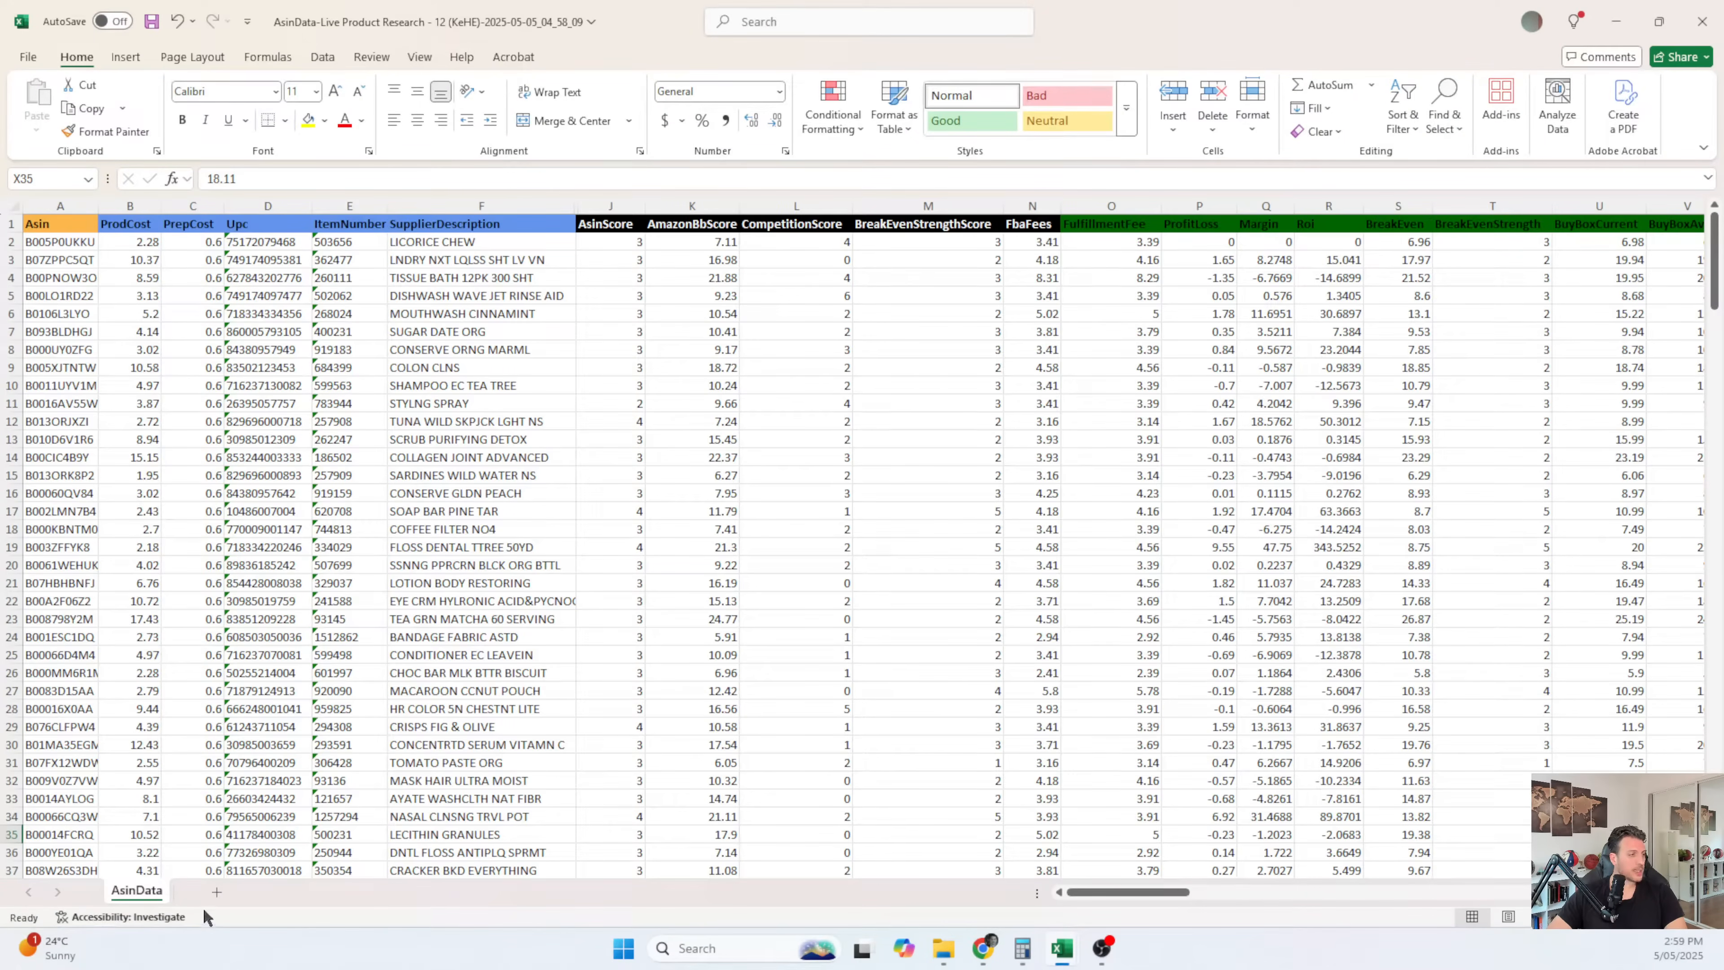
left_click(216, 892)
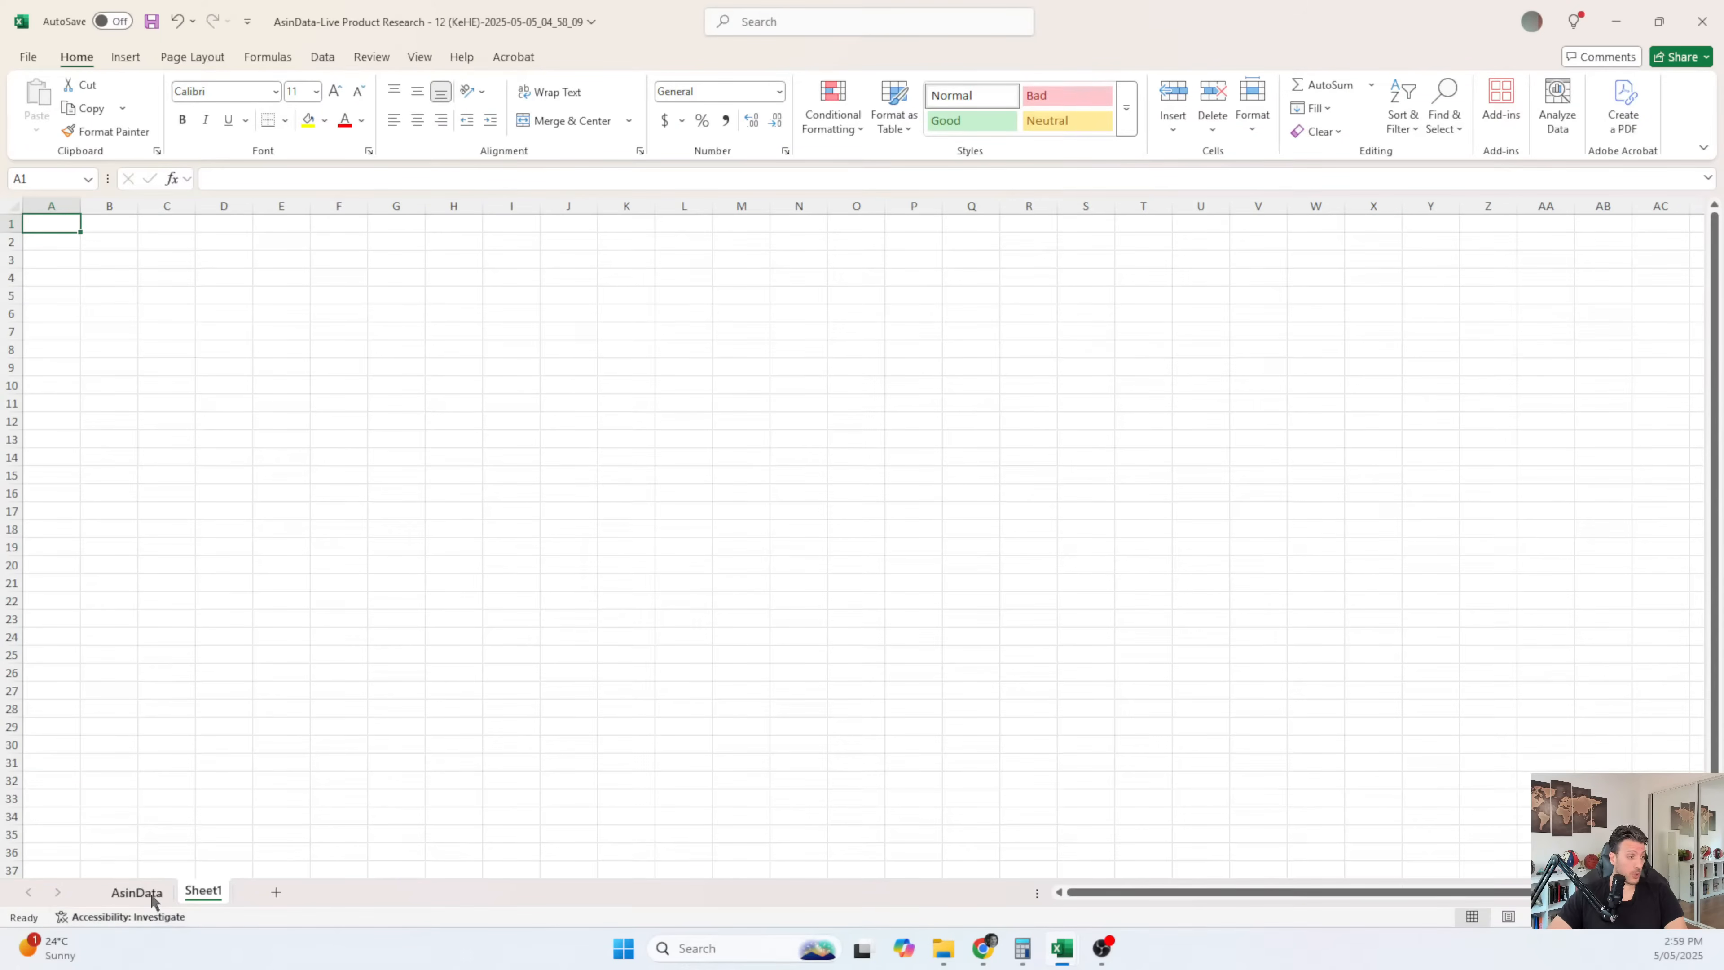
- Copy the ProdCost, Upc, ItemNumber and SupplierDescription columns from AsinData into Sheet1, starting at cell A1
left_click(137, 892)
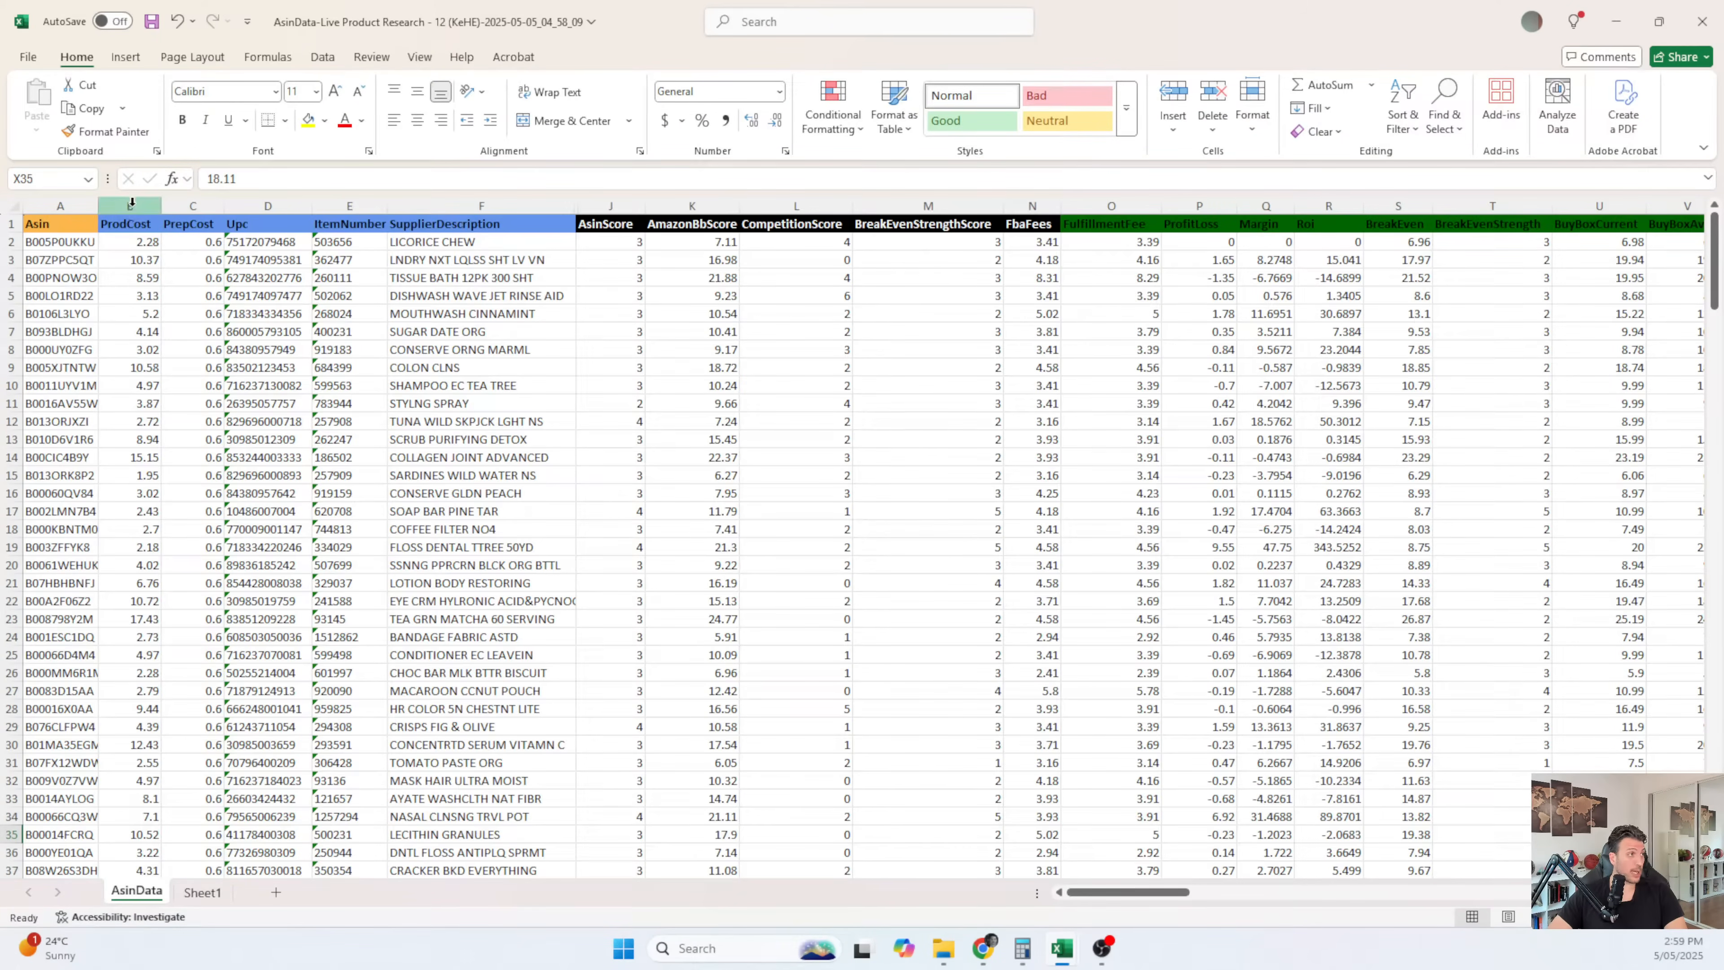
left_click_drag(131, 214, 458, 224)
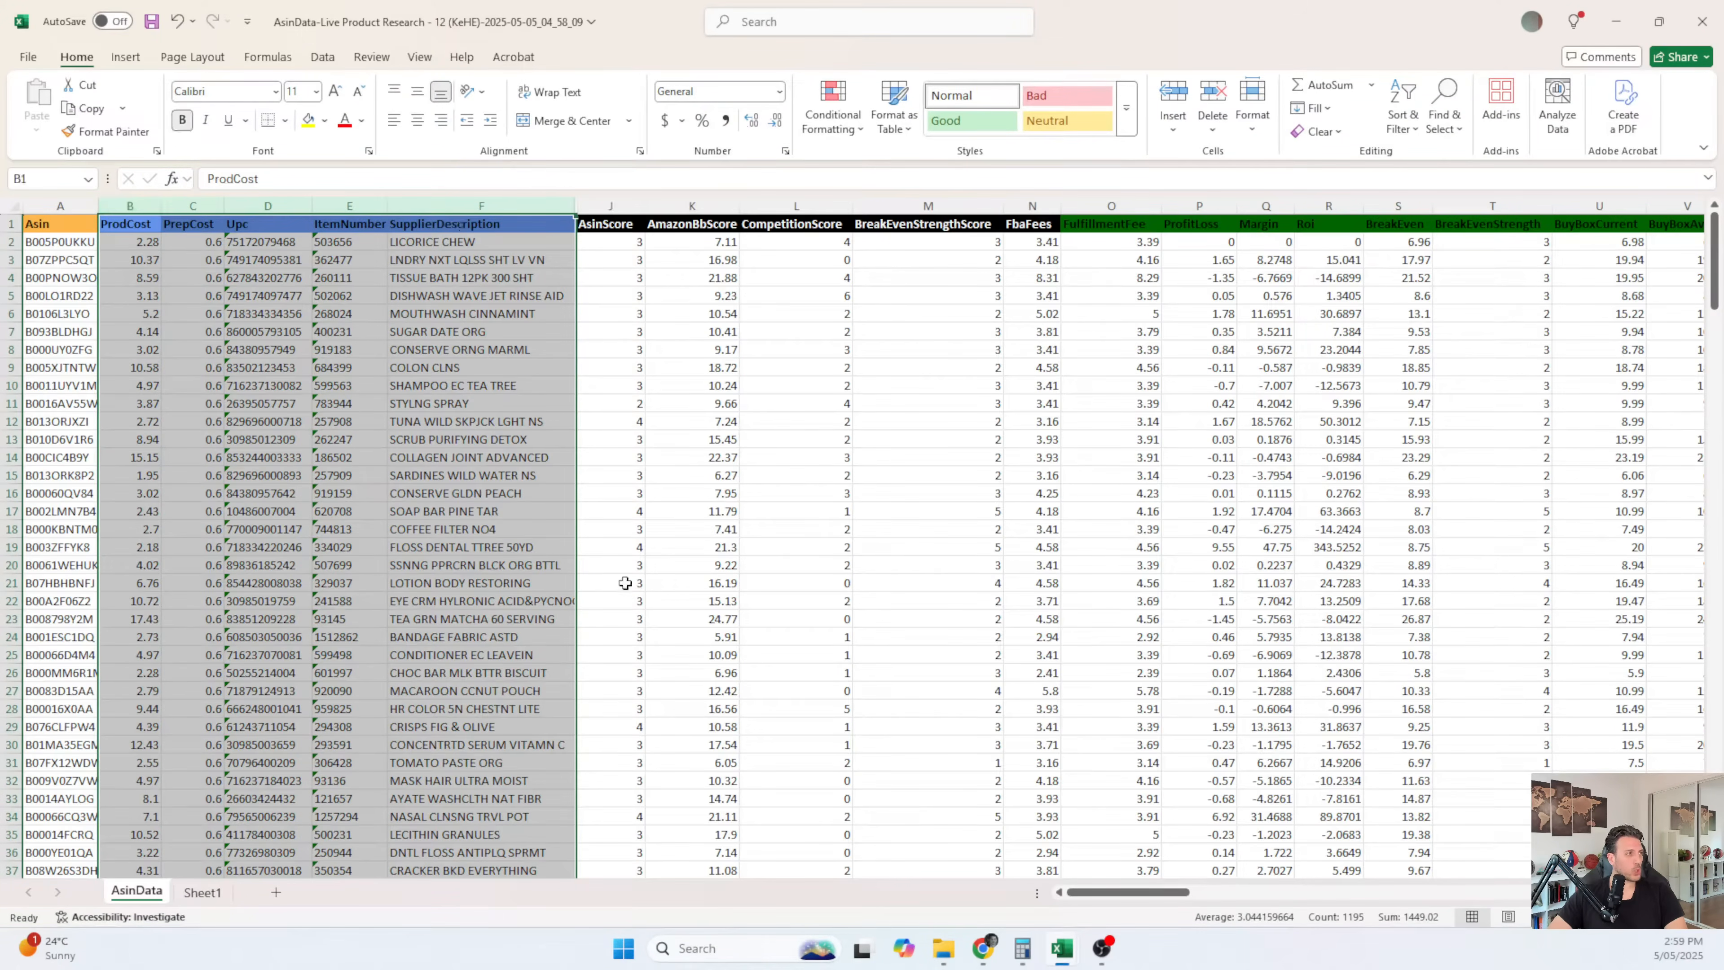
left_click(131, 204)
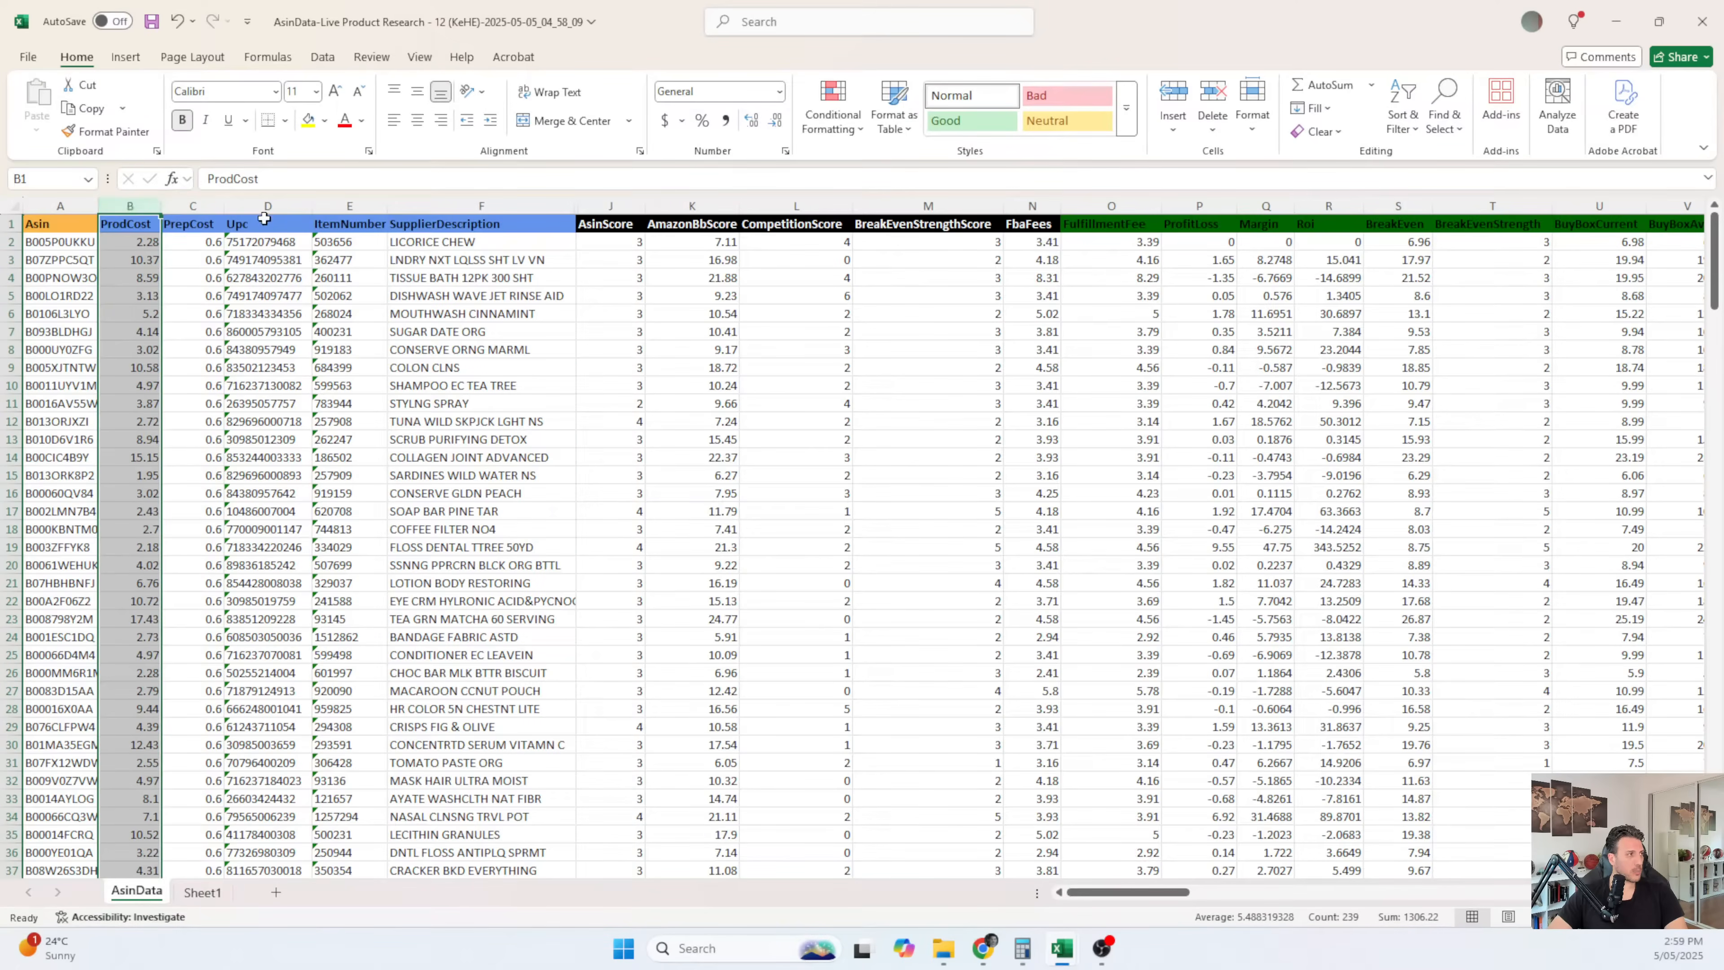
left_click_drag(268, 205, 505, 218, "ctrl")
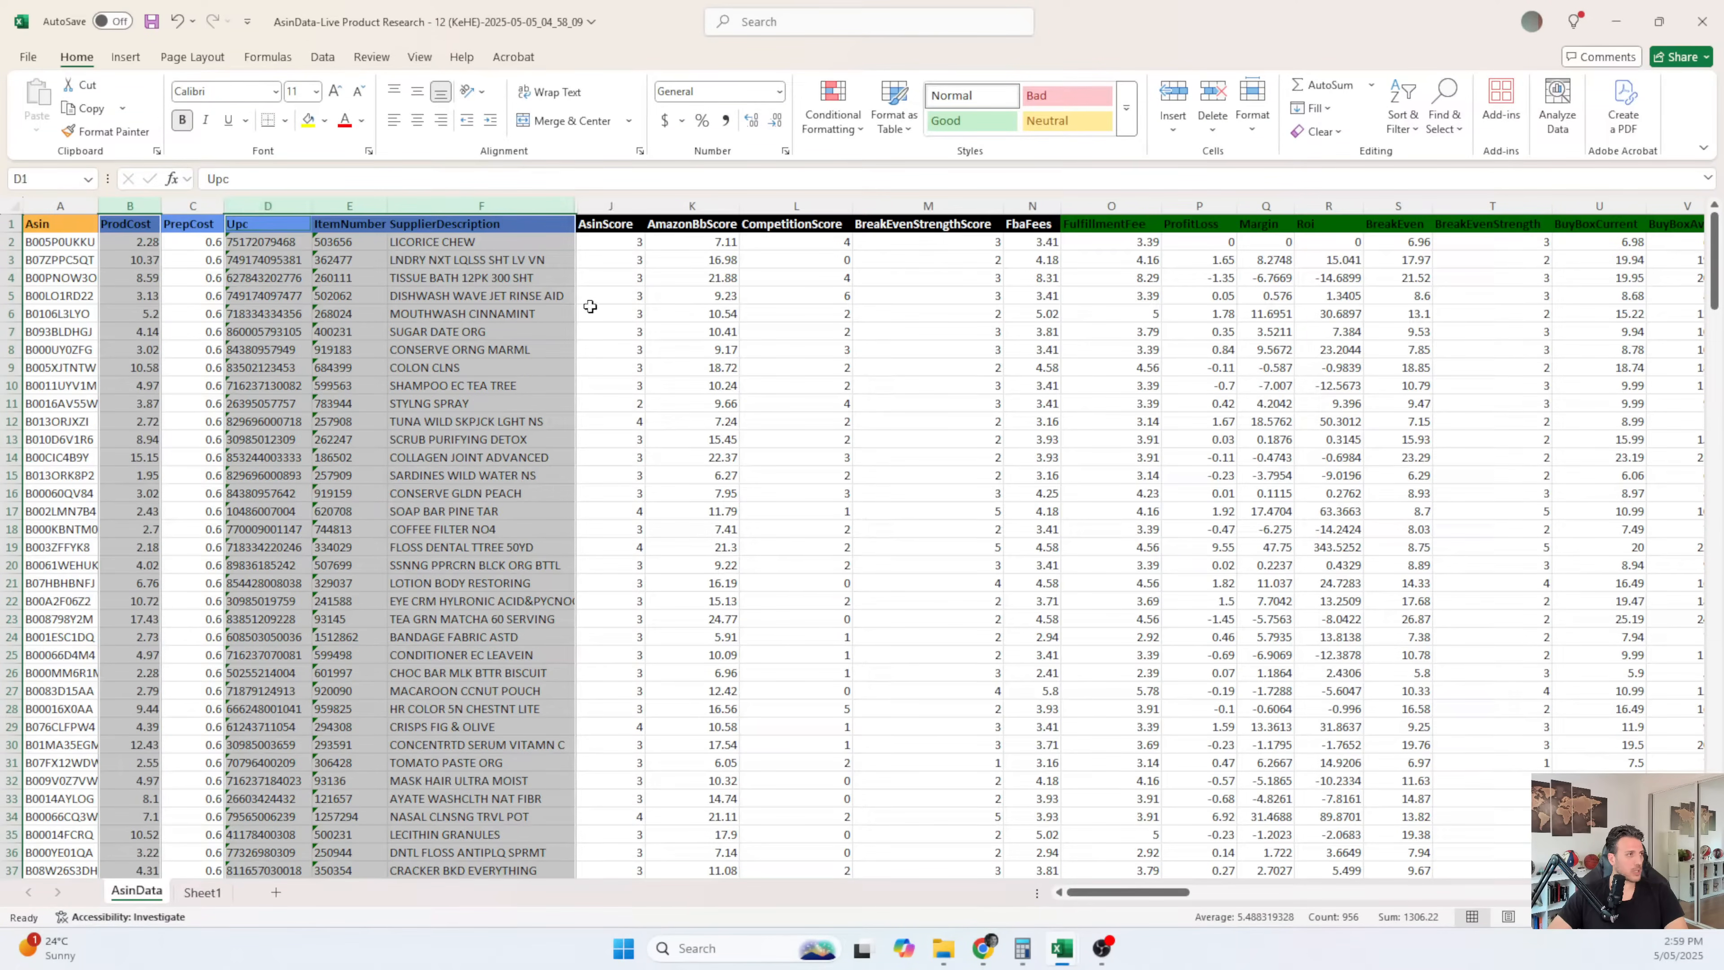
key("ctrl+c")
left_click(222, 895)
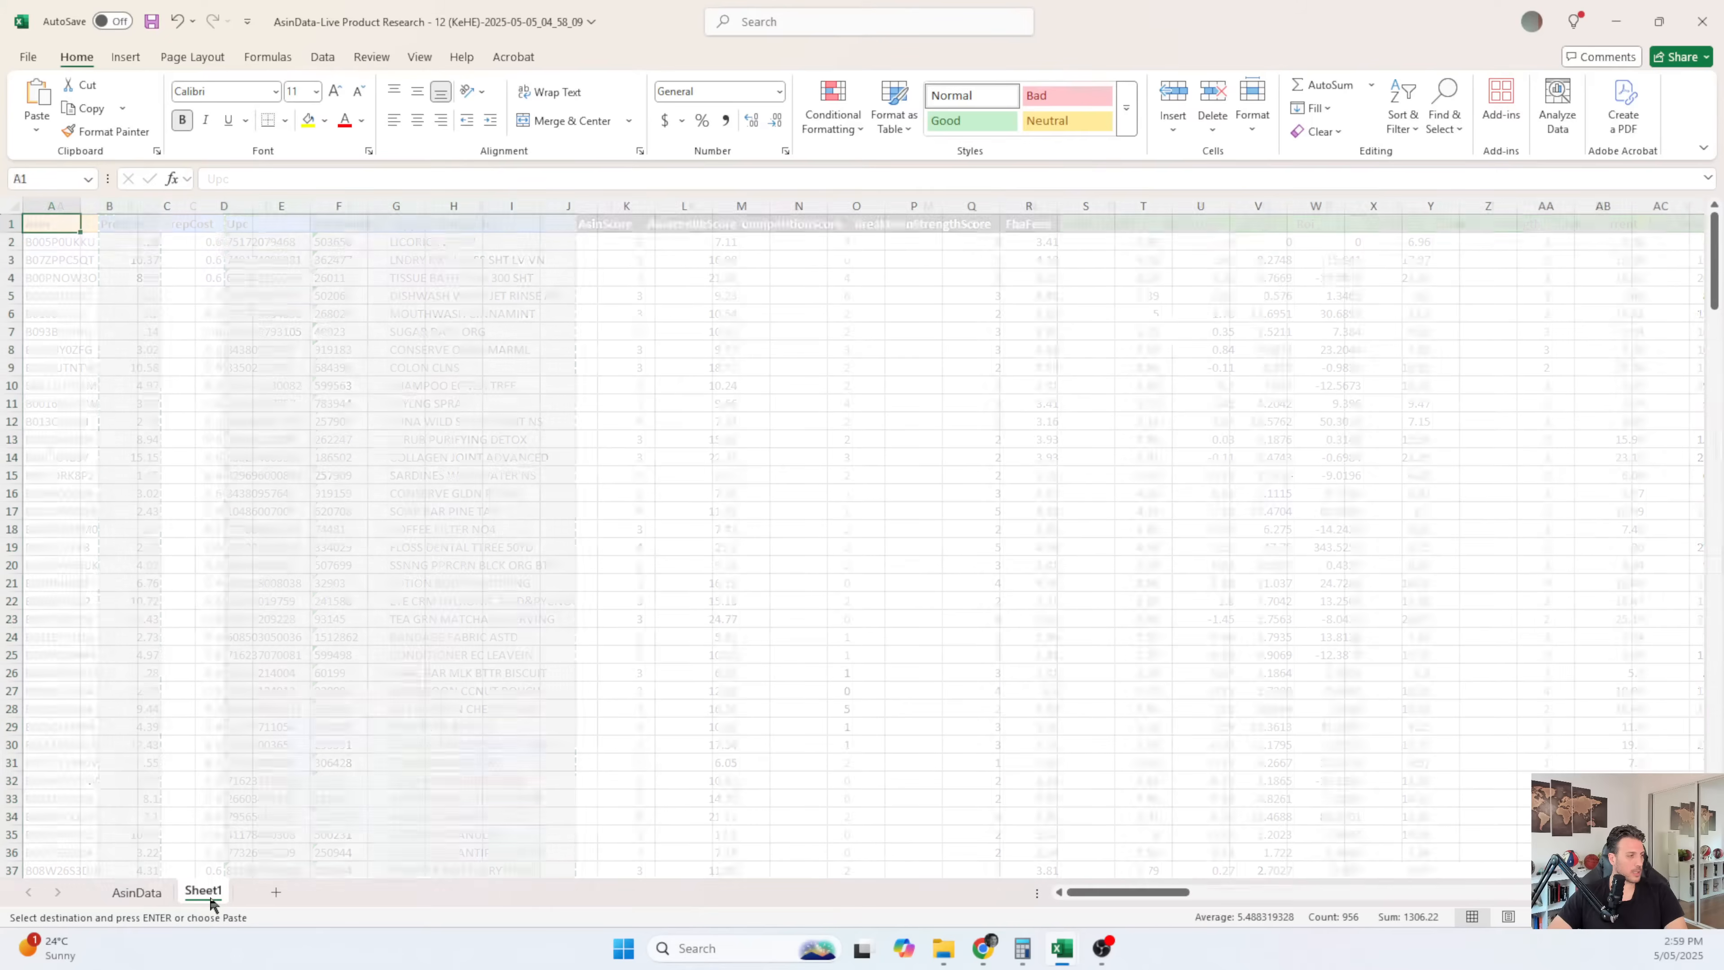
key("ctrl+v")
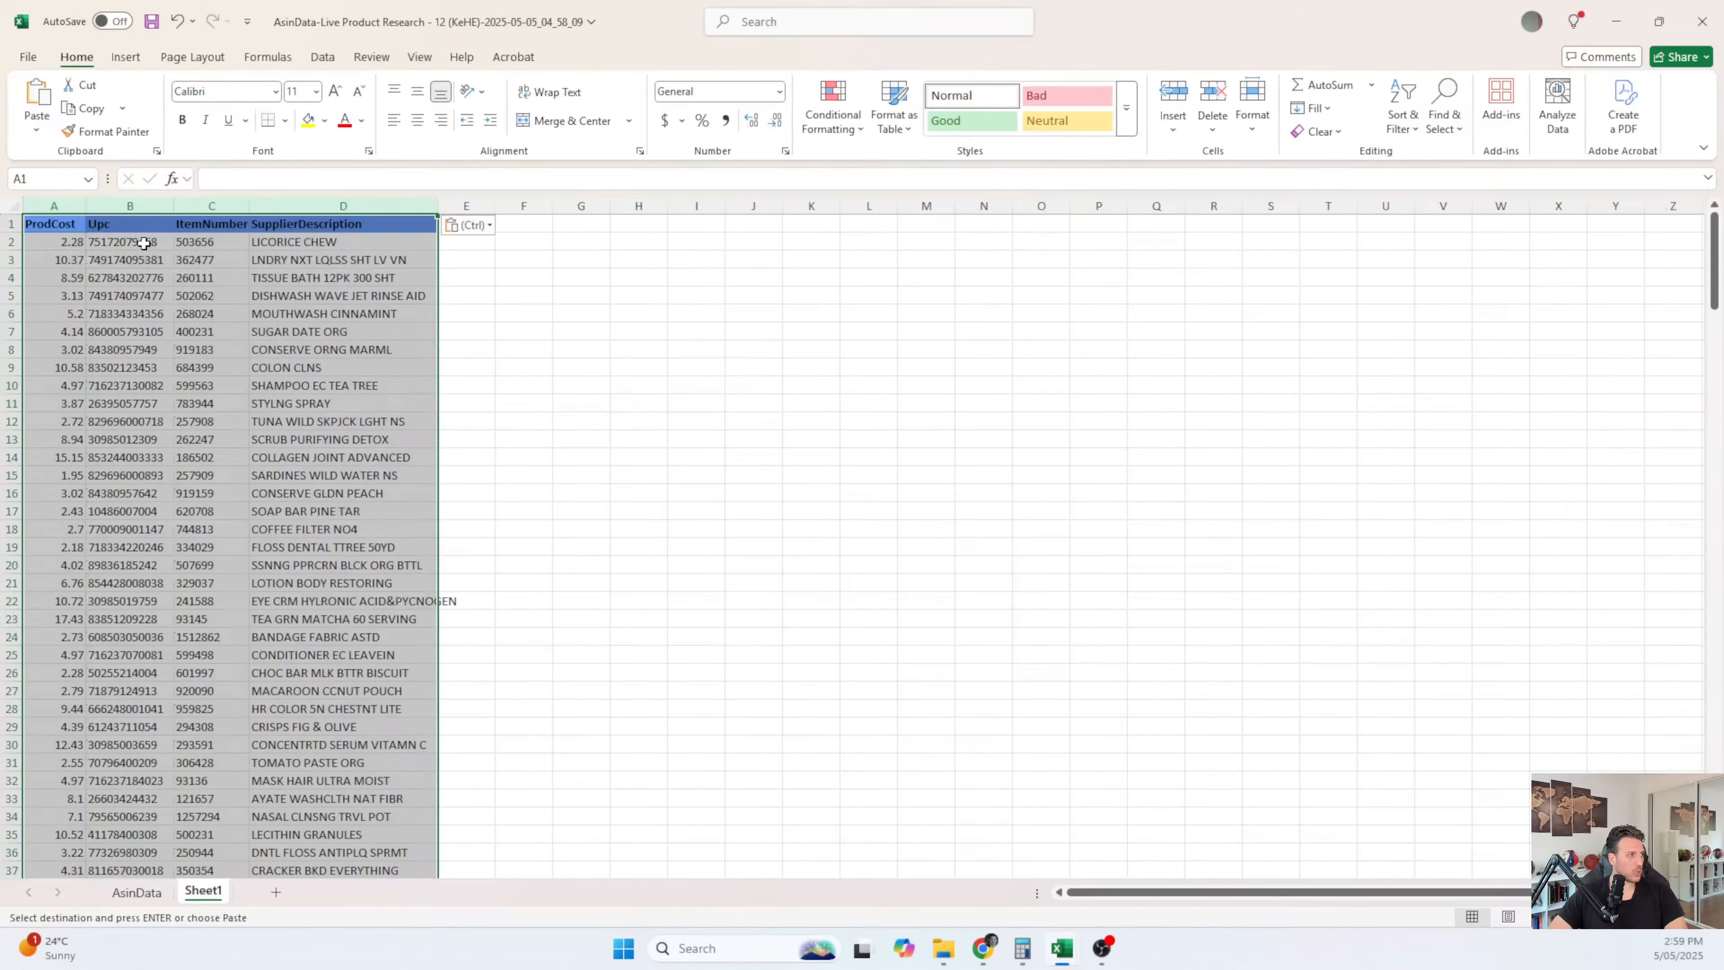
- Copy the whole FbaOffersCount column from AsinData and paste it into Sheet1 starting at cell E1
left_click(137, 892)
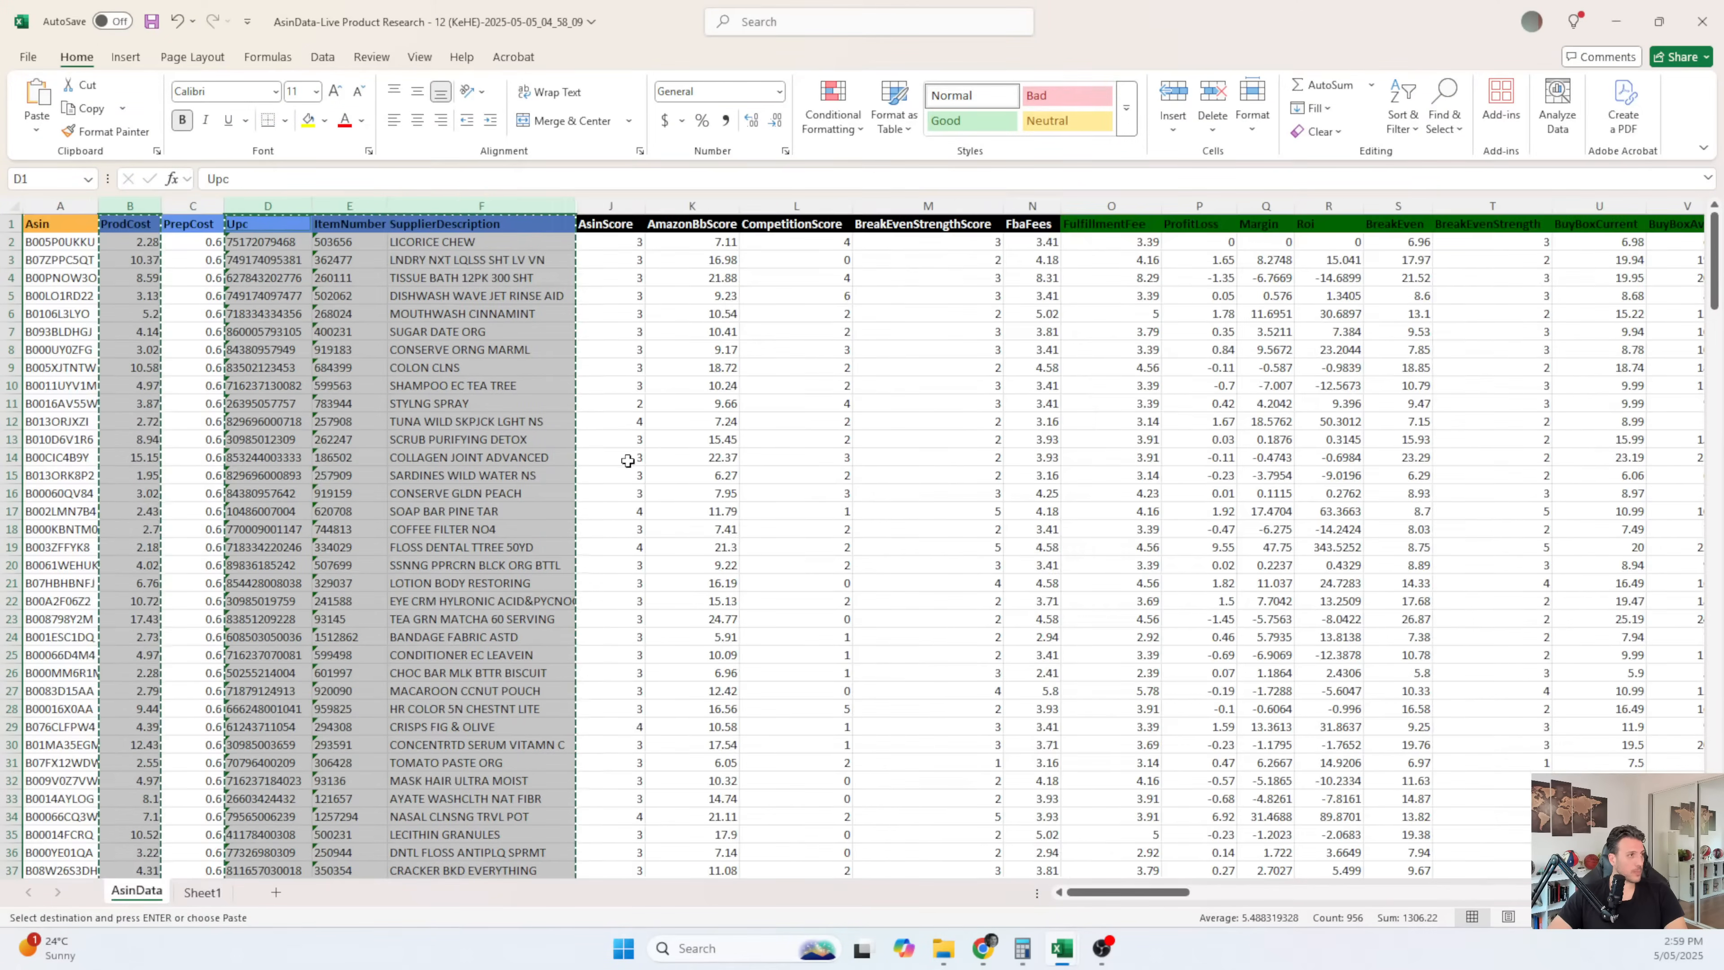
left_click(796, 223)
key("Right")
key("Right")
key("Right")
key("Right")
key("Right")
key("Right")
key("Right")
key("Right")
key("Right")
key("Right")
key("Right")
key("Right")
key("Right")
key("Right")
key("Right")
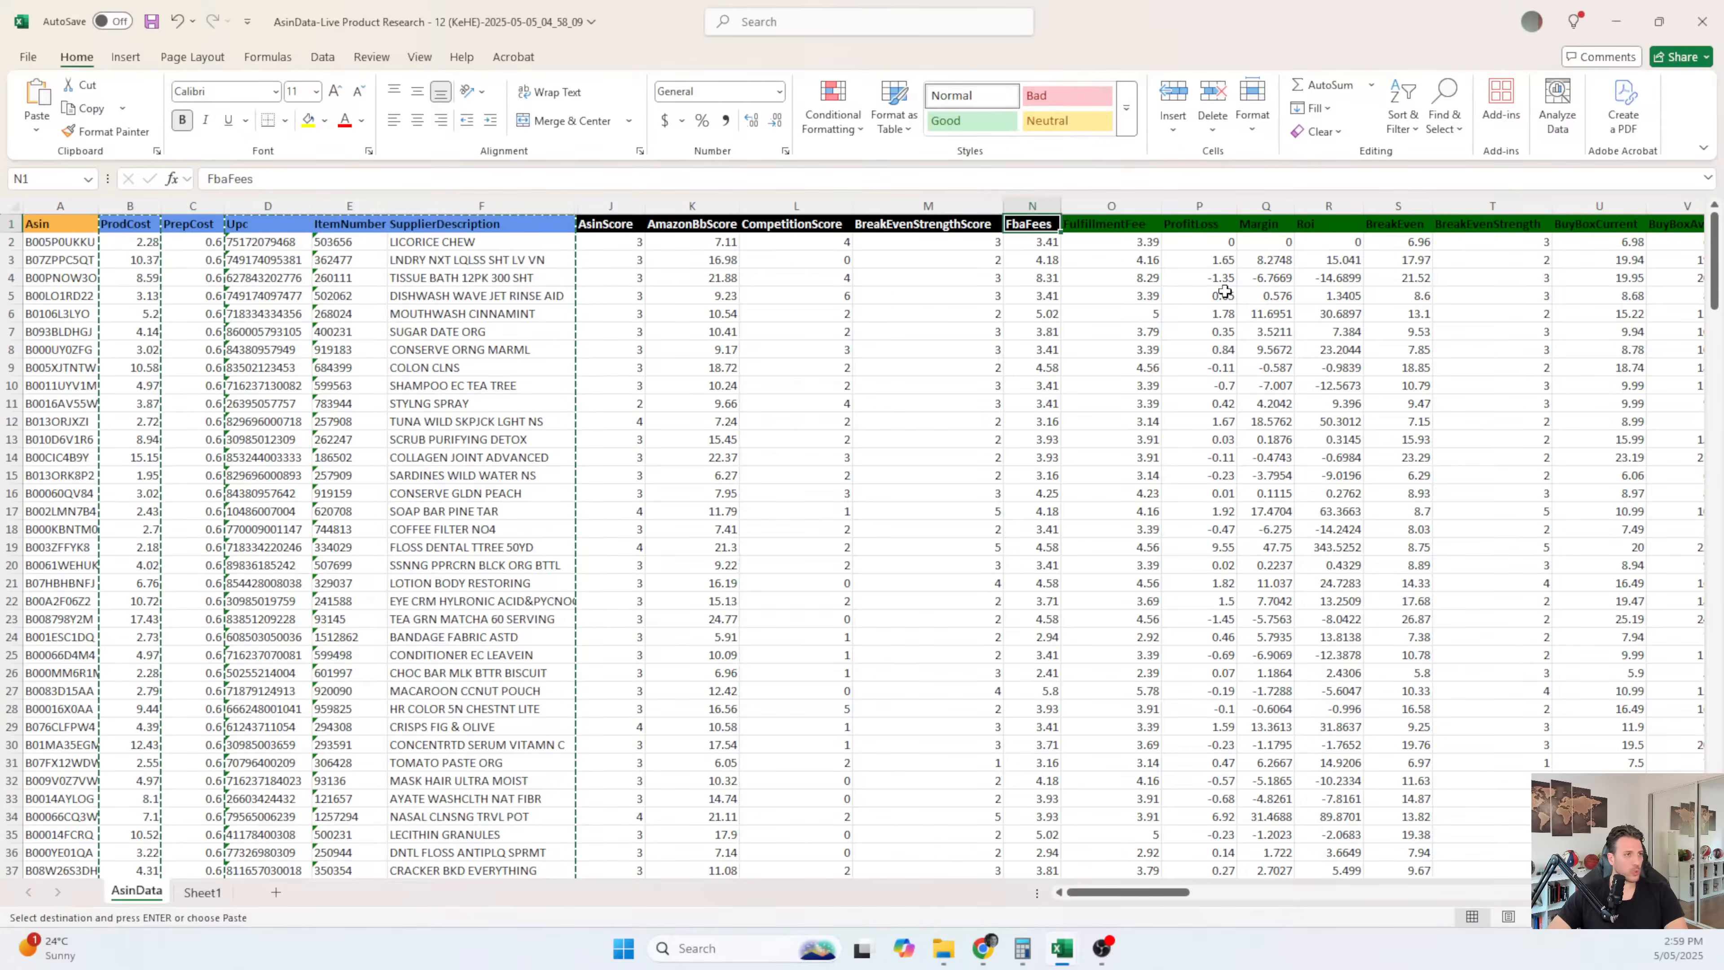
key("Right")
key("Right")
key("Right")
key("Right")
key("Right")
key("Right")
key("Right")
key("Right")
key("Right")
key("Right")
key("Right")
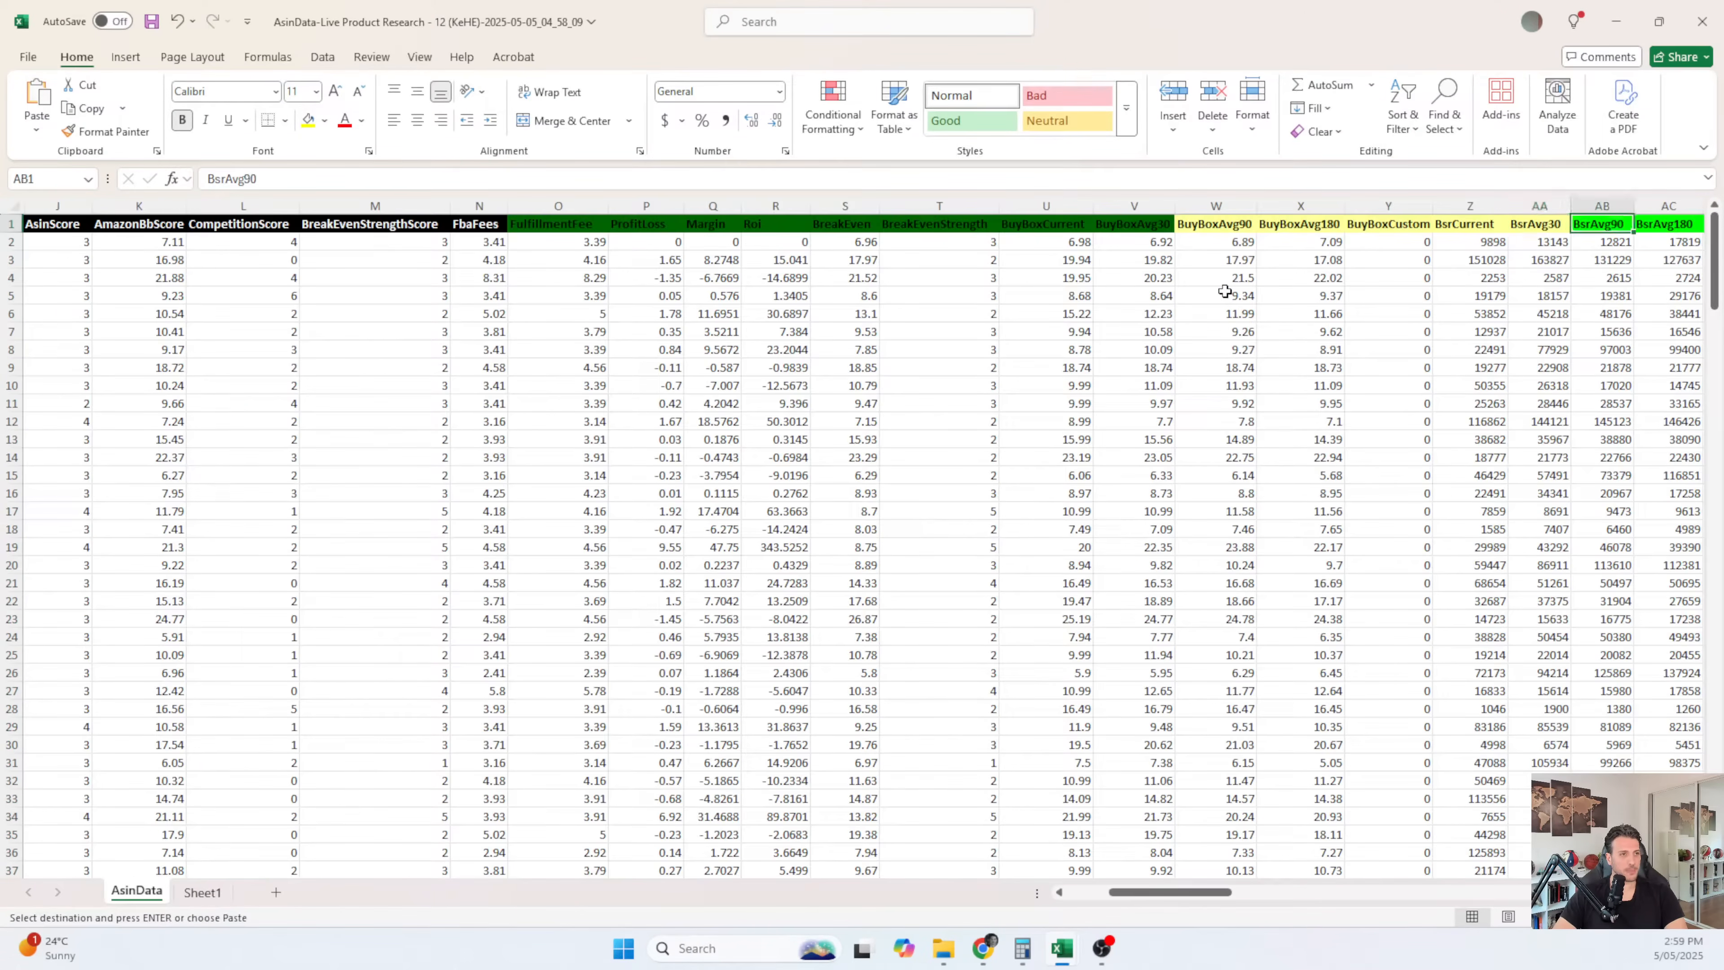
key("Right")
key("Right")
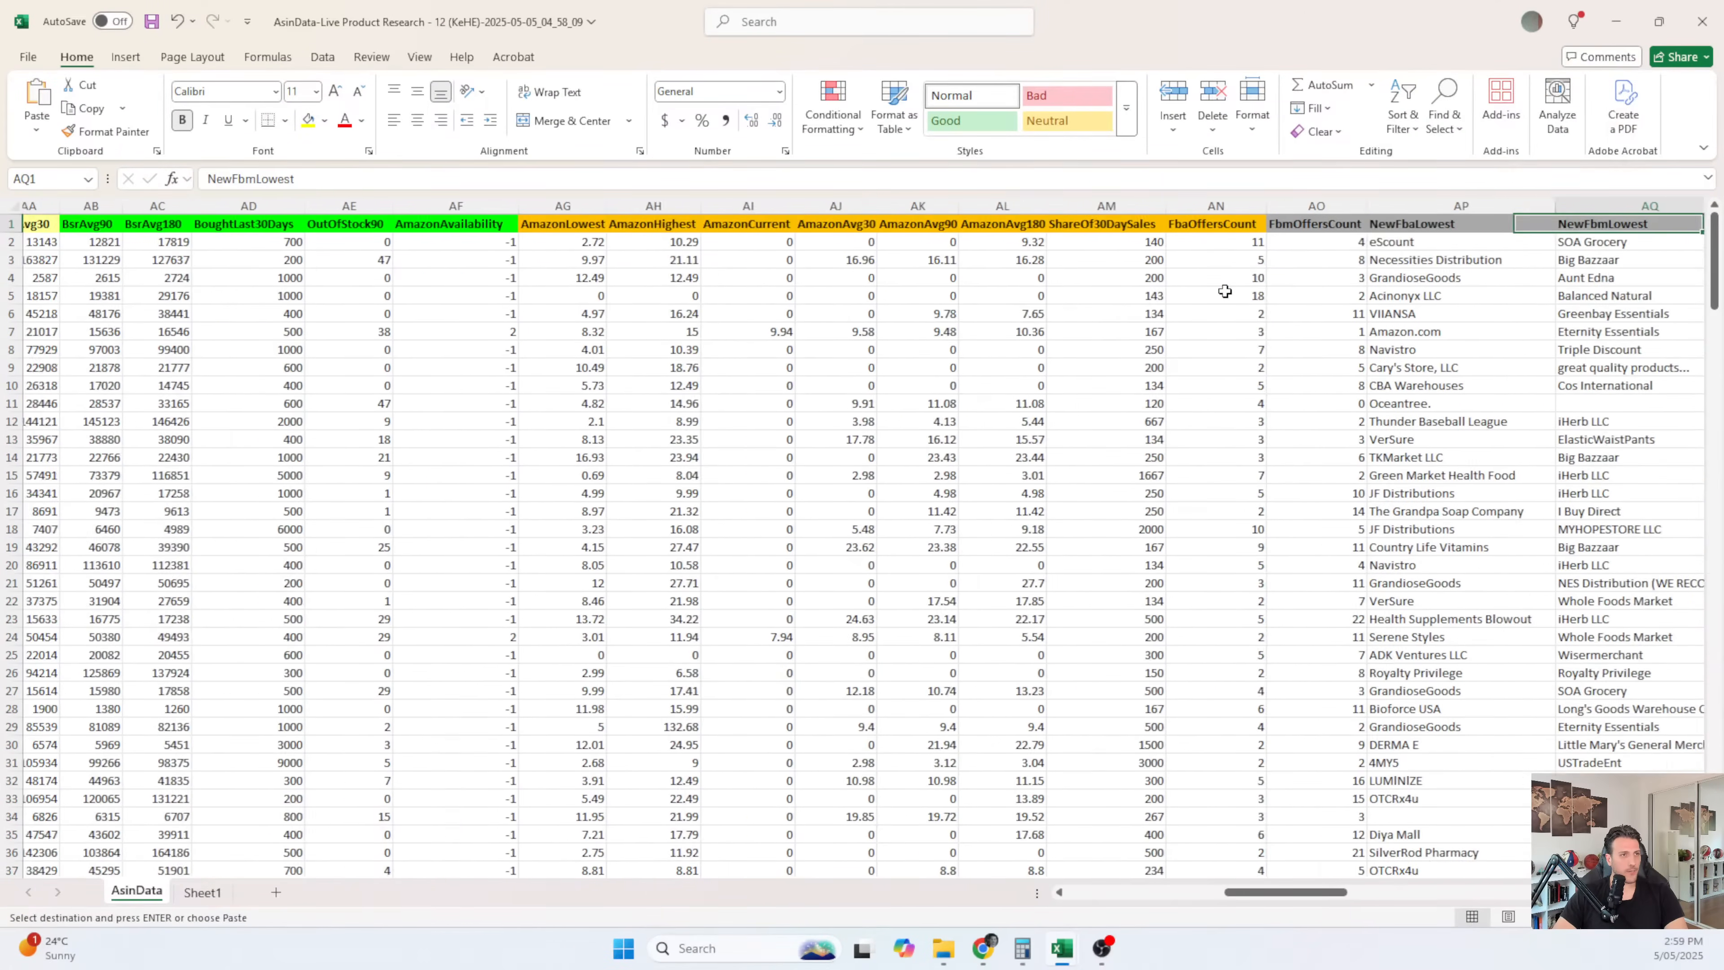
key("Right")
key("Right")
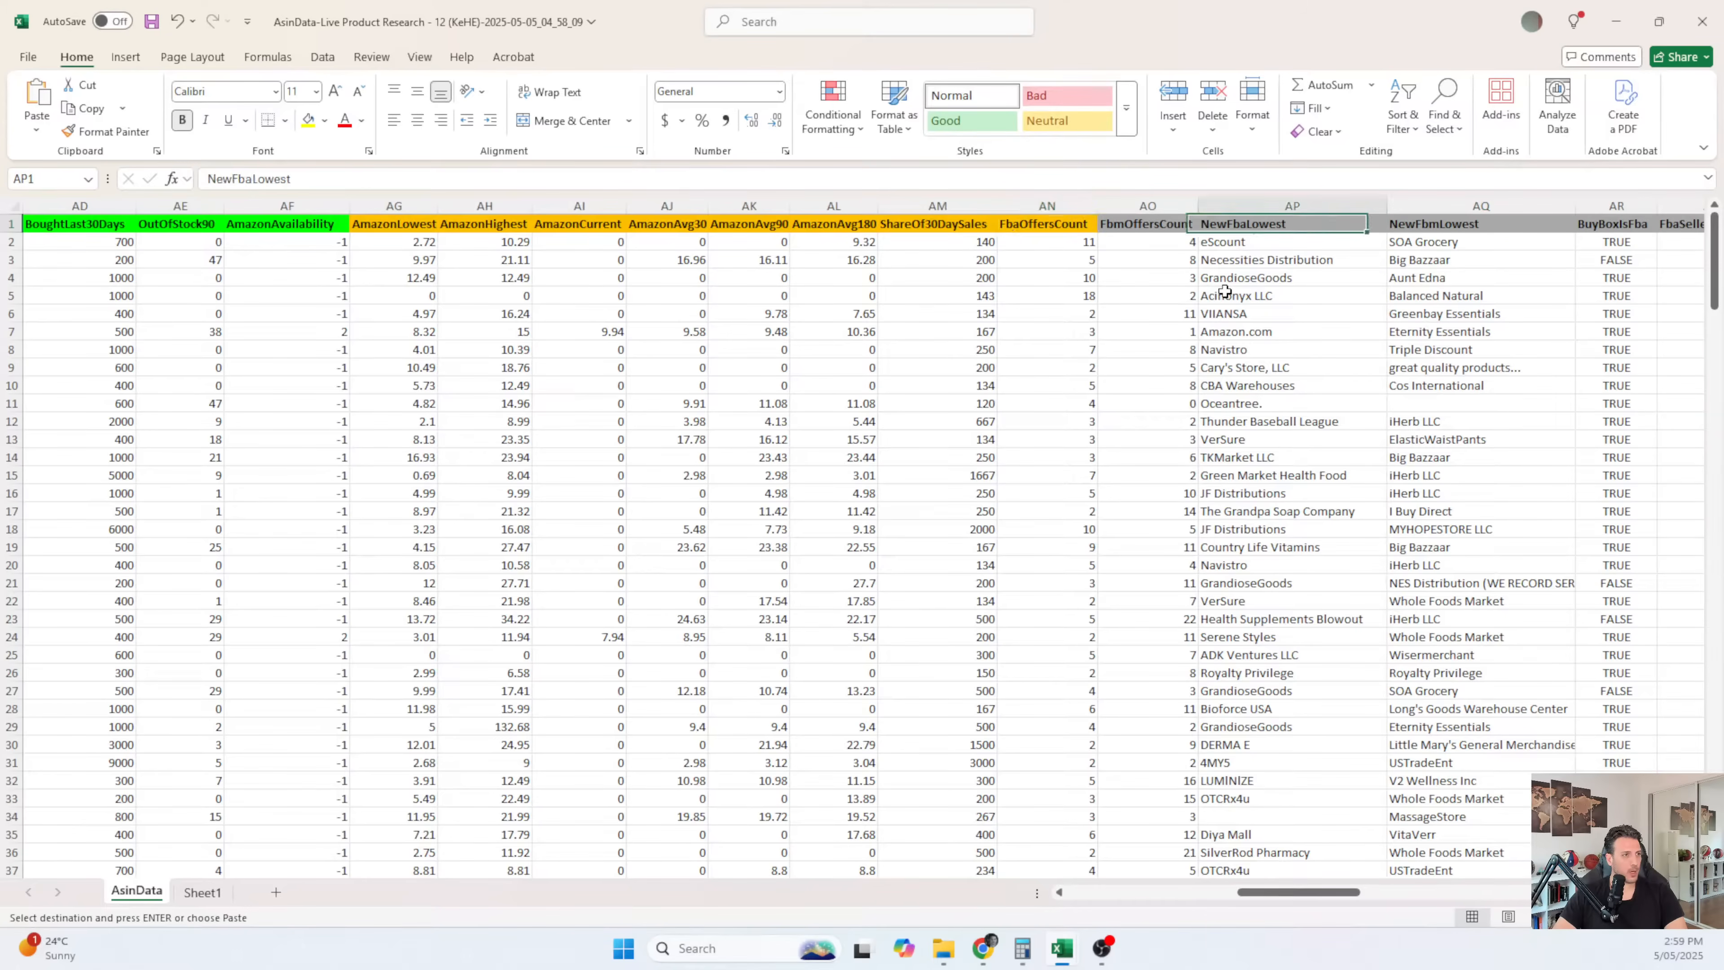
key("Left")
key("Left")
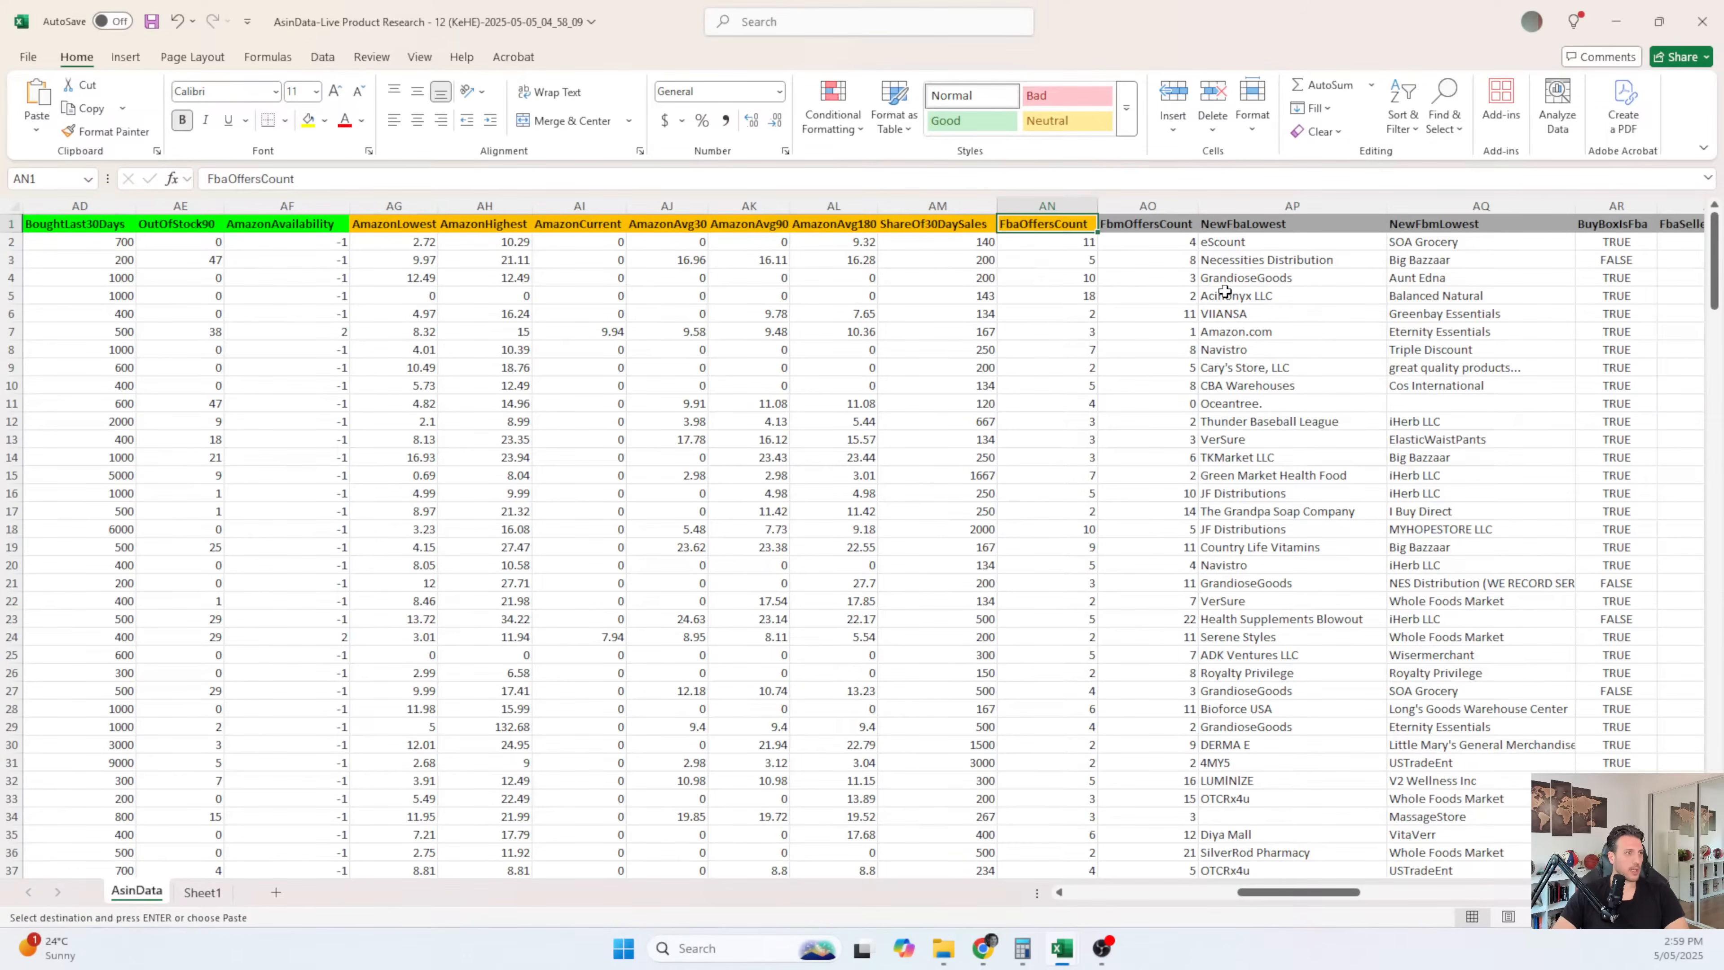
key("ctrl+shift+Down")
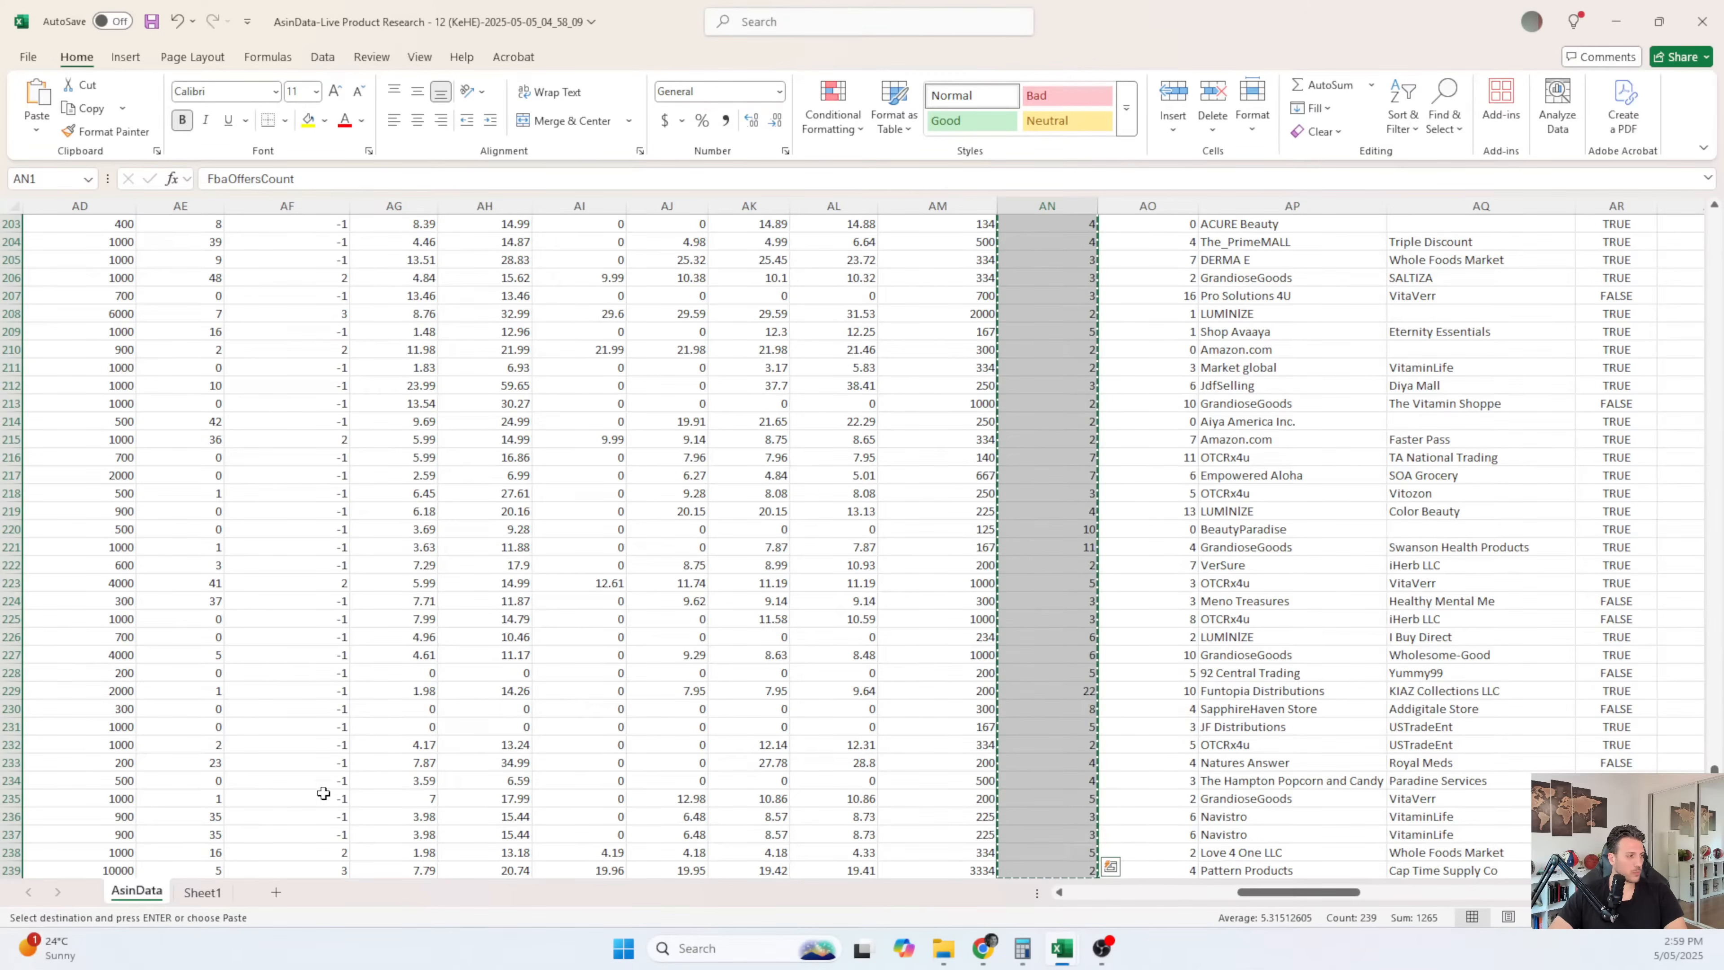
left_click(204, 892)
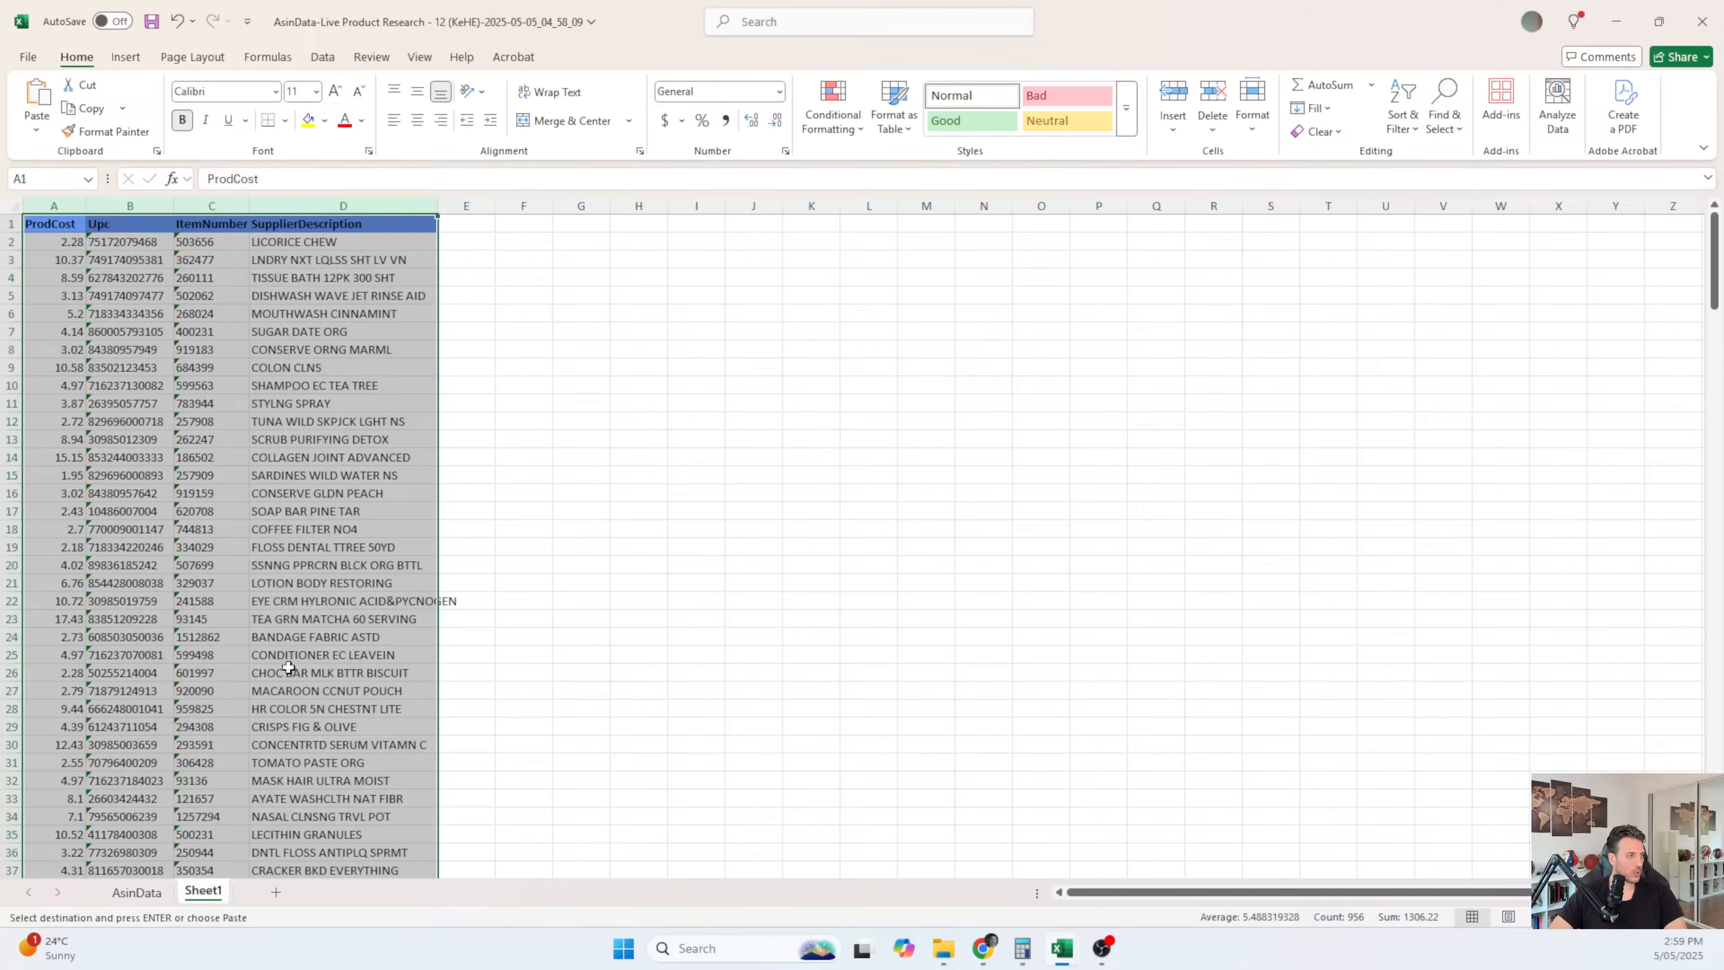
left_click(468, 224)
key("ctrl+v")
left_click(612, 299)
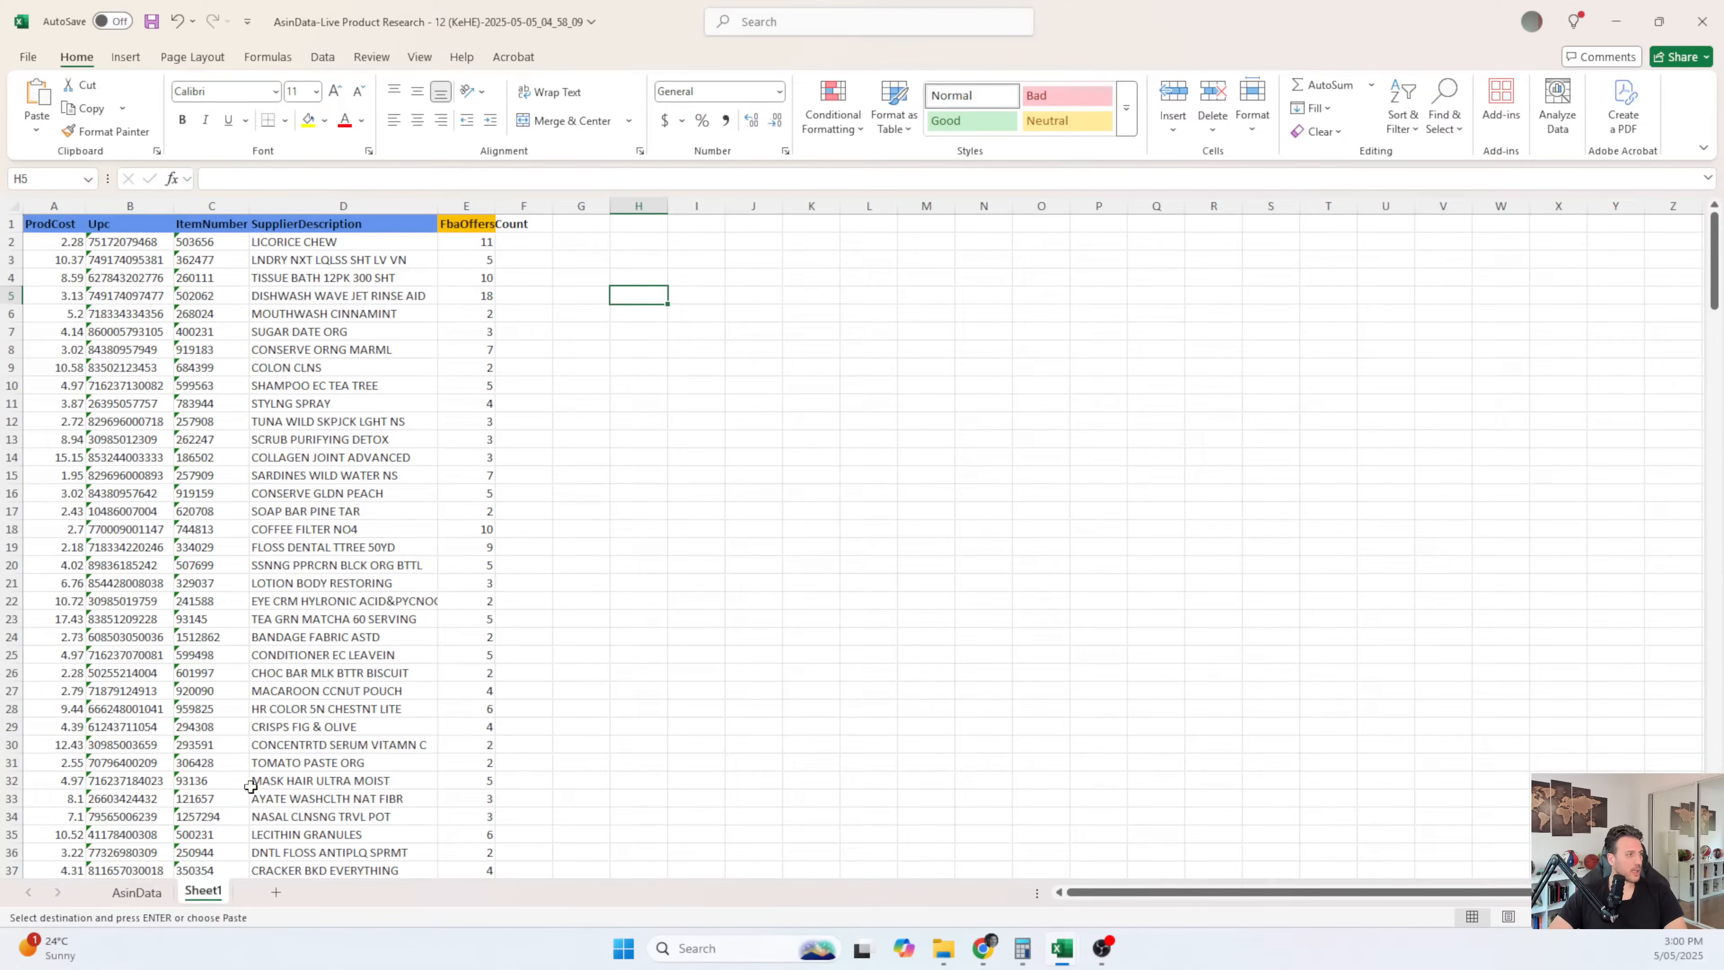
- Copy the BoughtLast30Days column from AsinData into Sheet1 starting at cell F1, and fit column F's width to its contents
left_click(137, 891)
left_click(1147, 277)
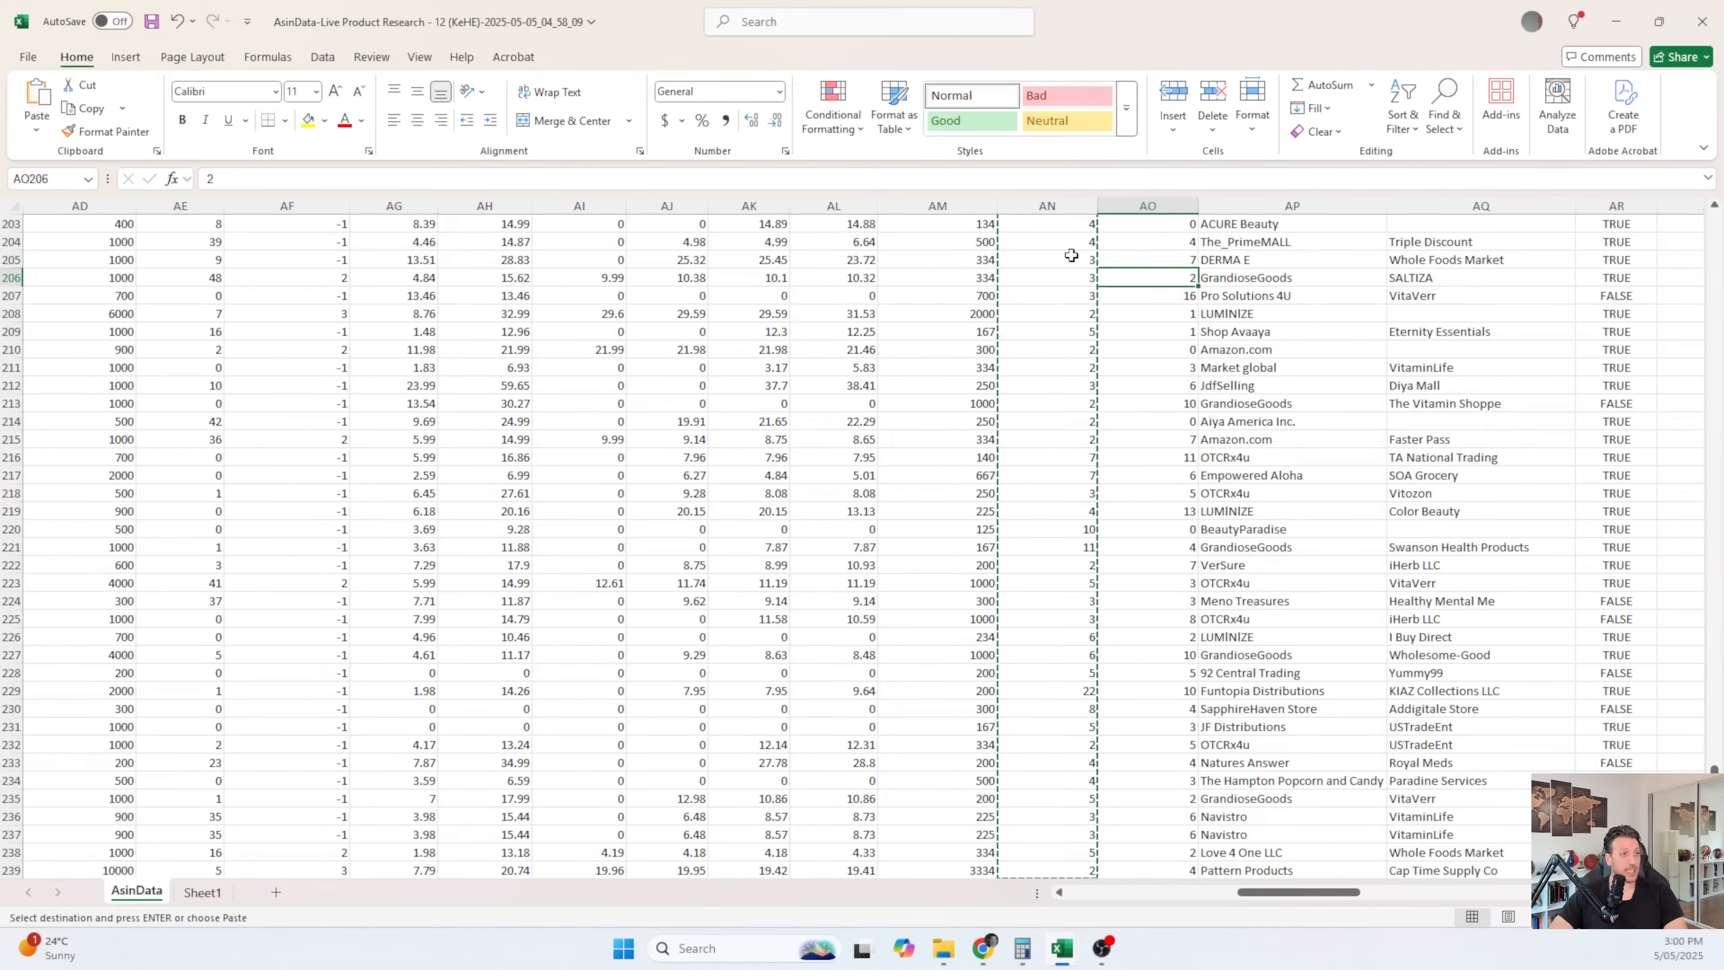
key("Up")
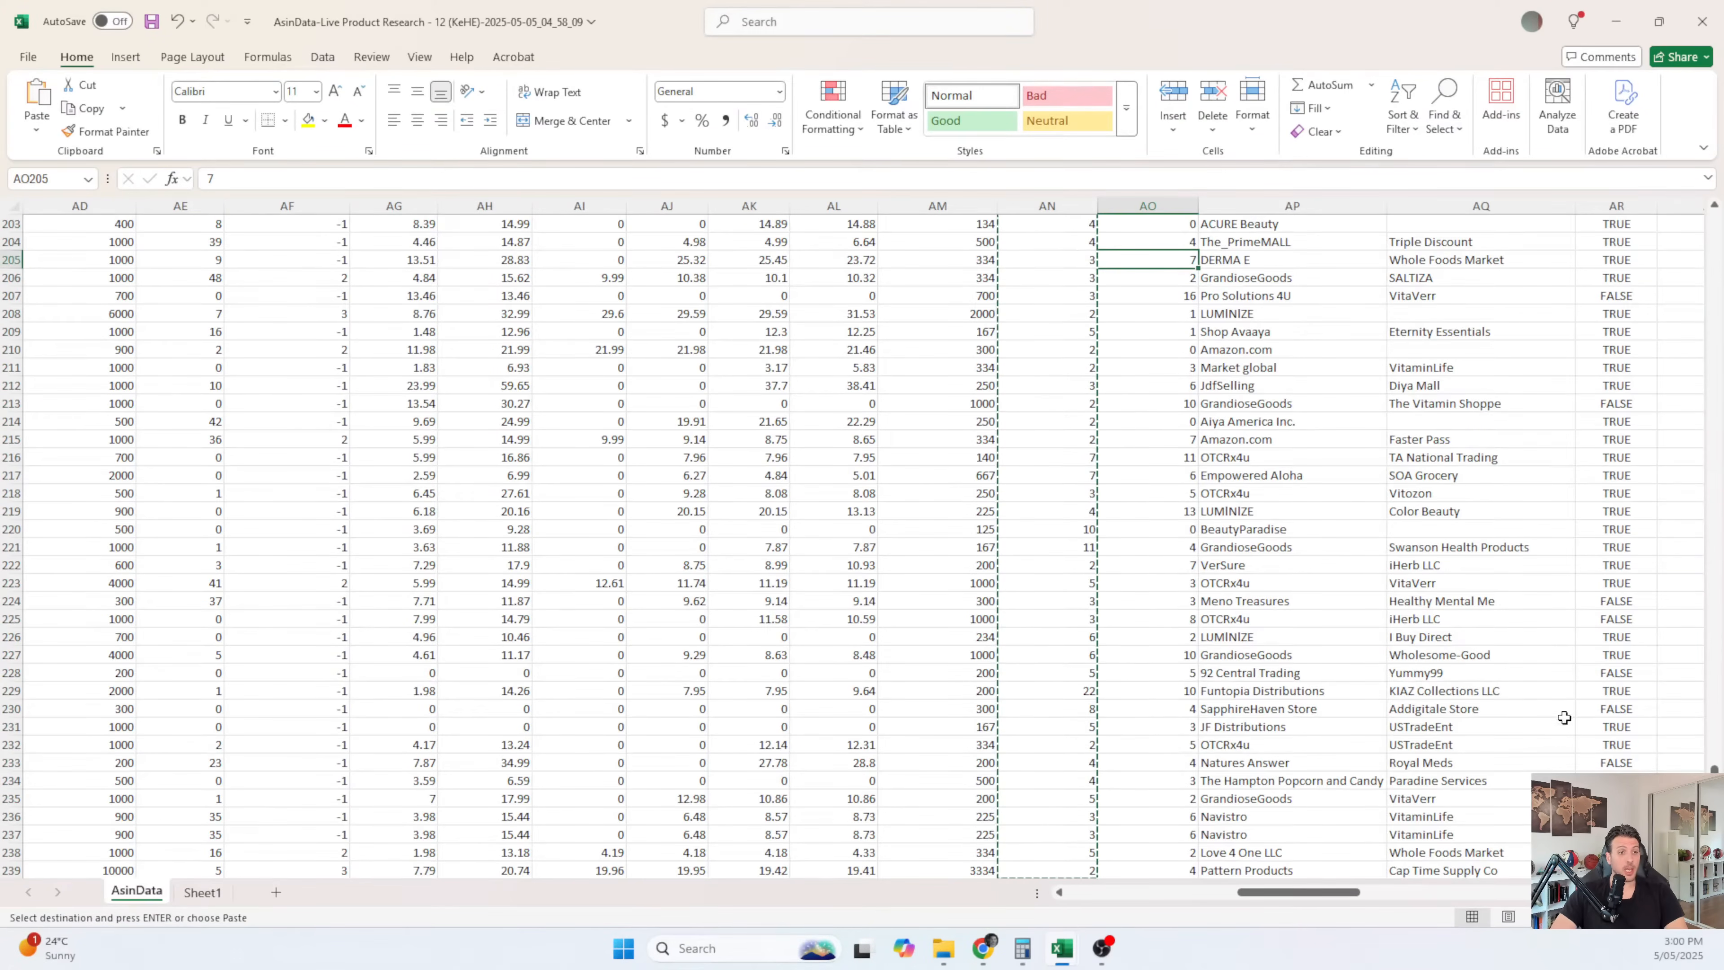
left_click_drag(1714, 767, 1704, 77)
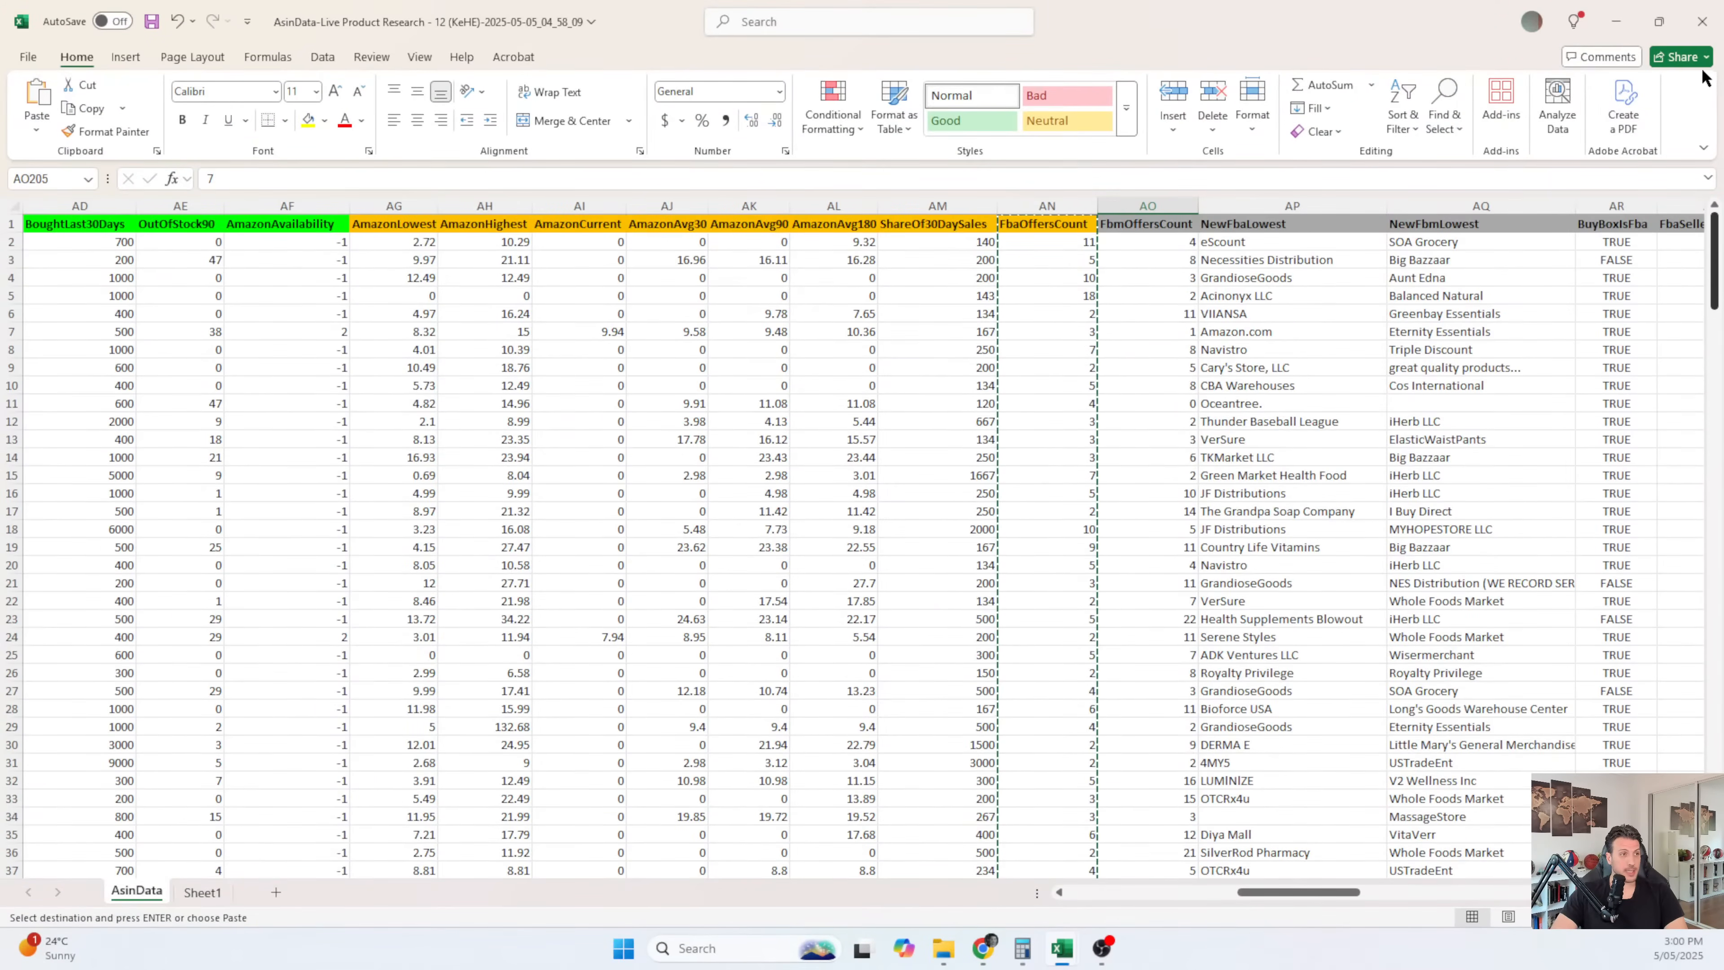
left_click(1147, 224)
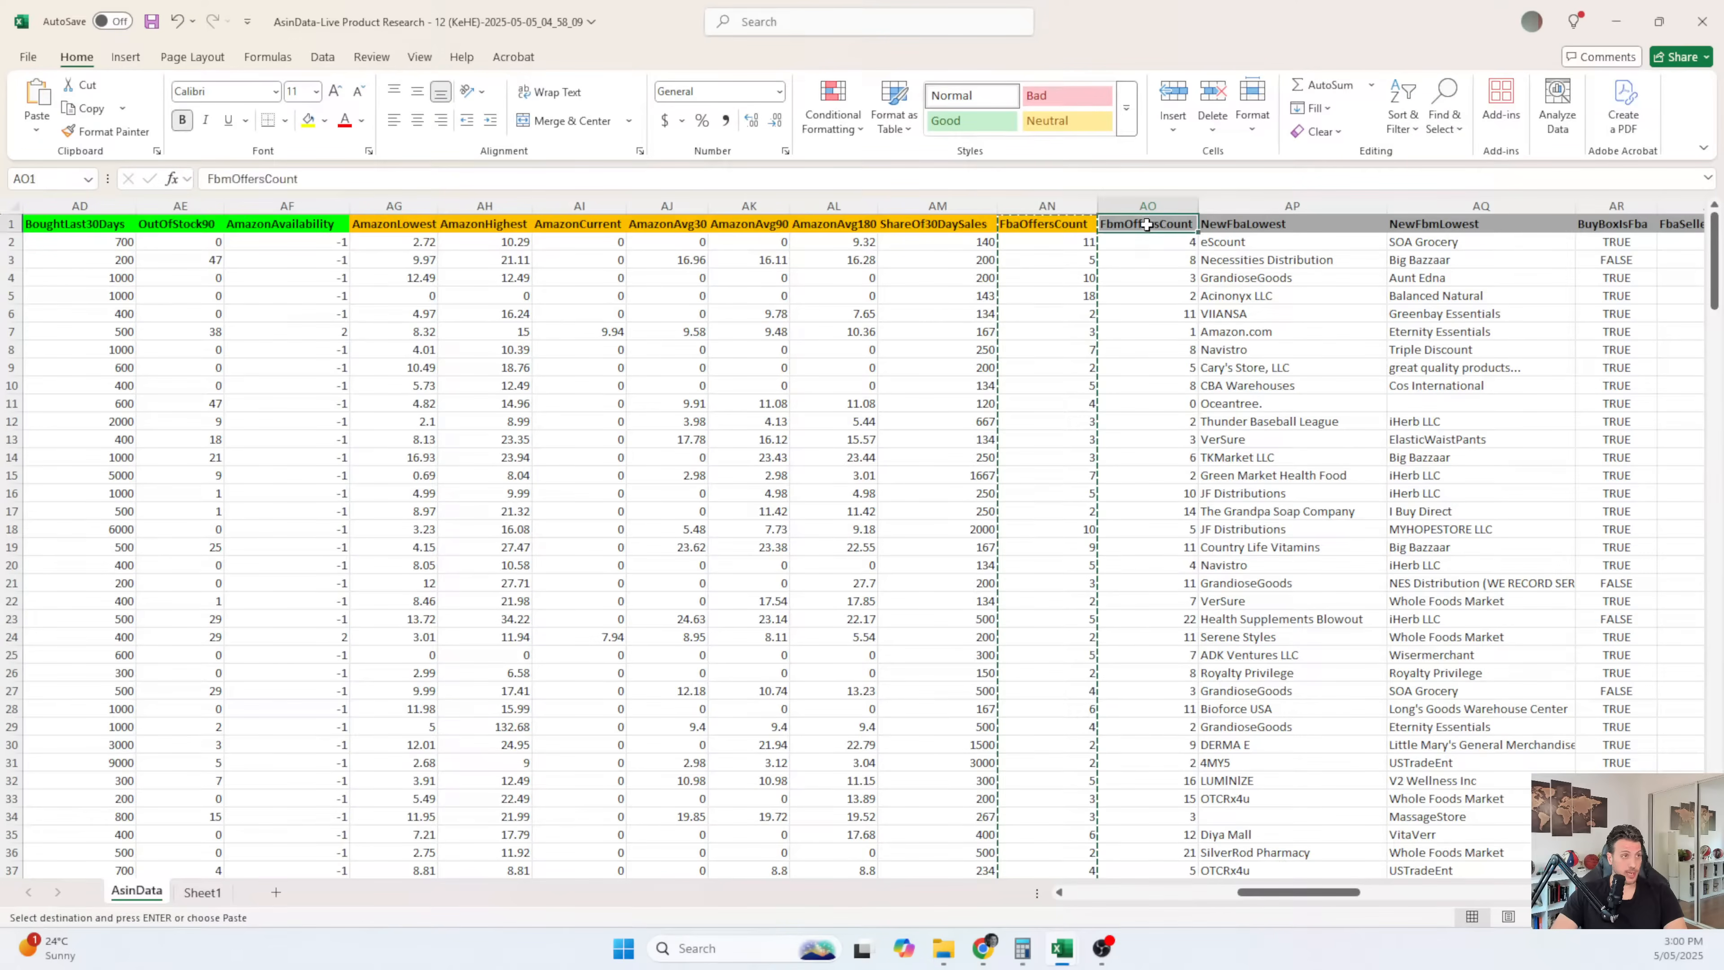
key("Left")
key("Left")
key("Left")
key("Left")
key("Left")
key("Left")
key("Left")
key("Left")
key("Left")
key("Left")
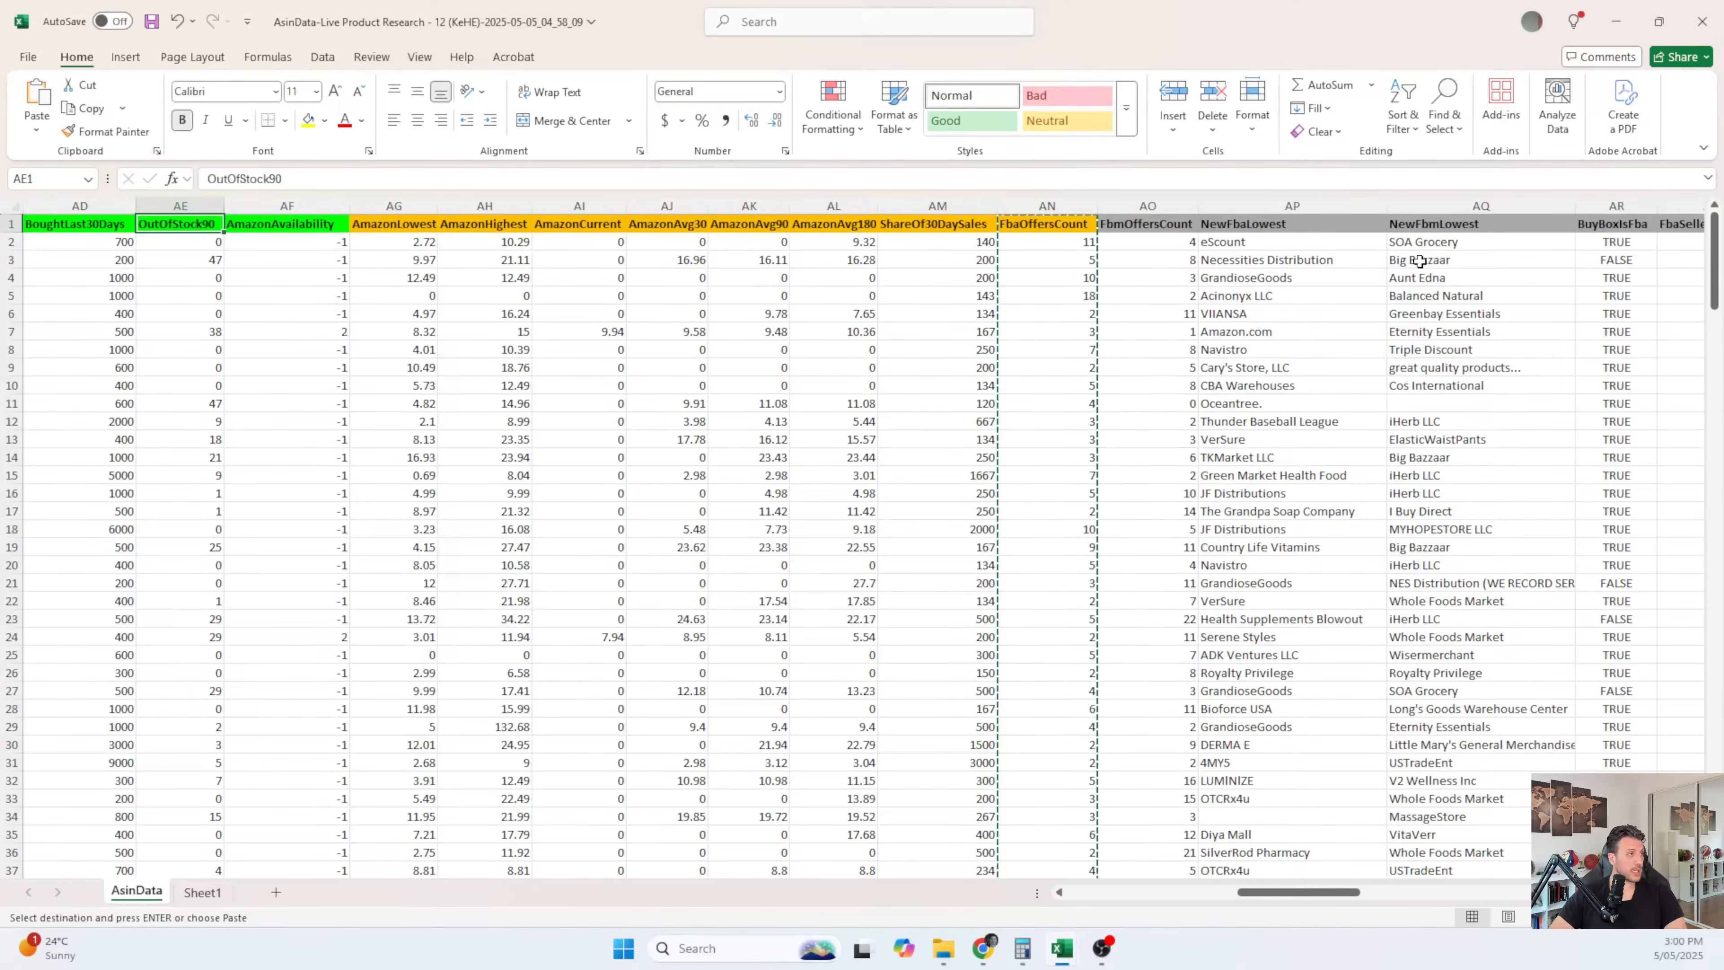
key("Left")
key("ctrl+shift+Down")
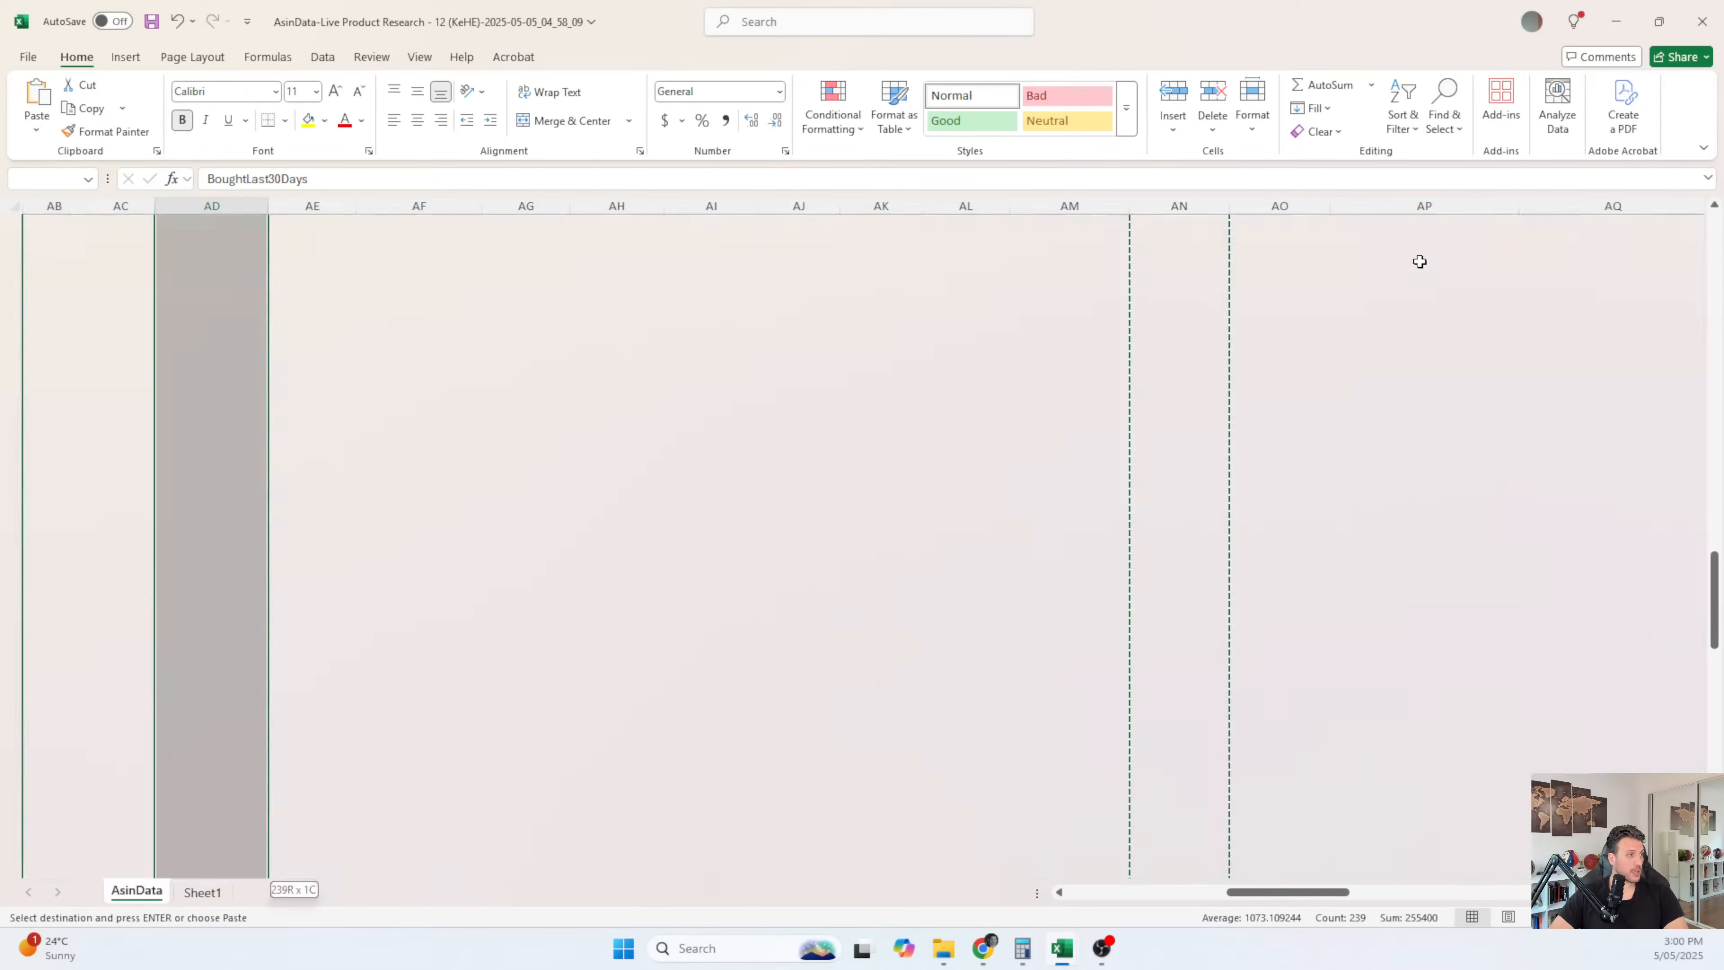
key("ctrl+c")
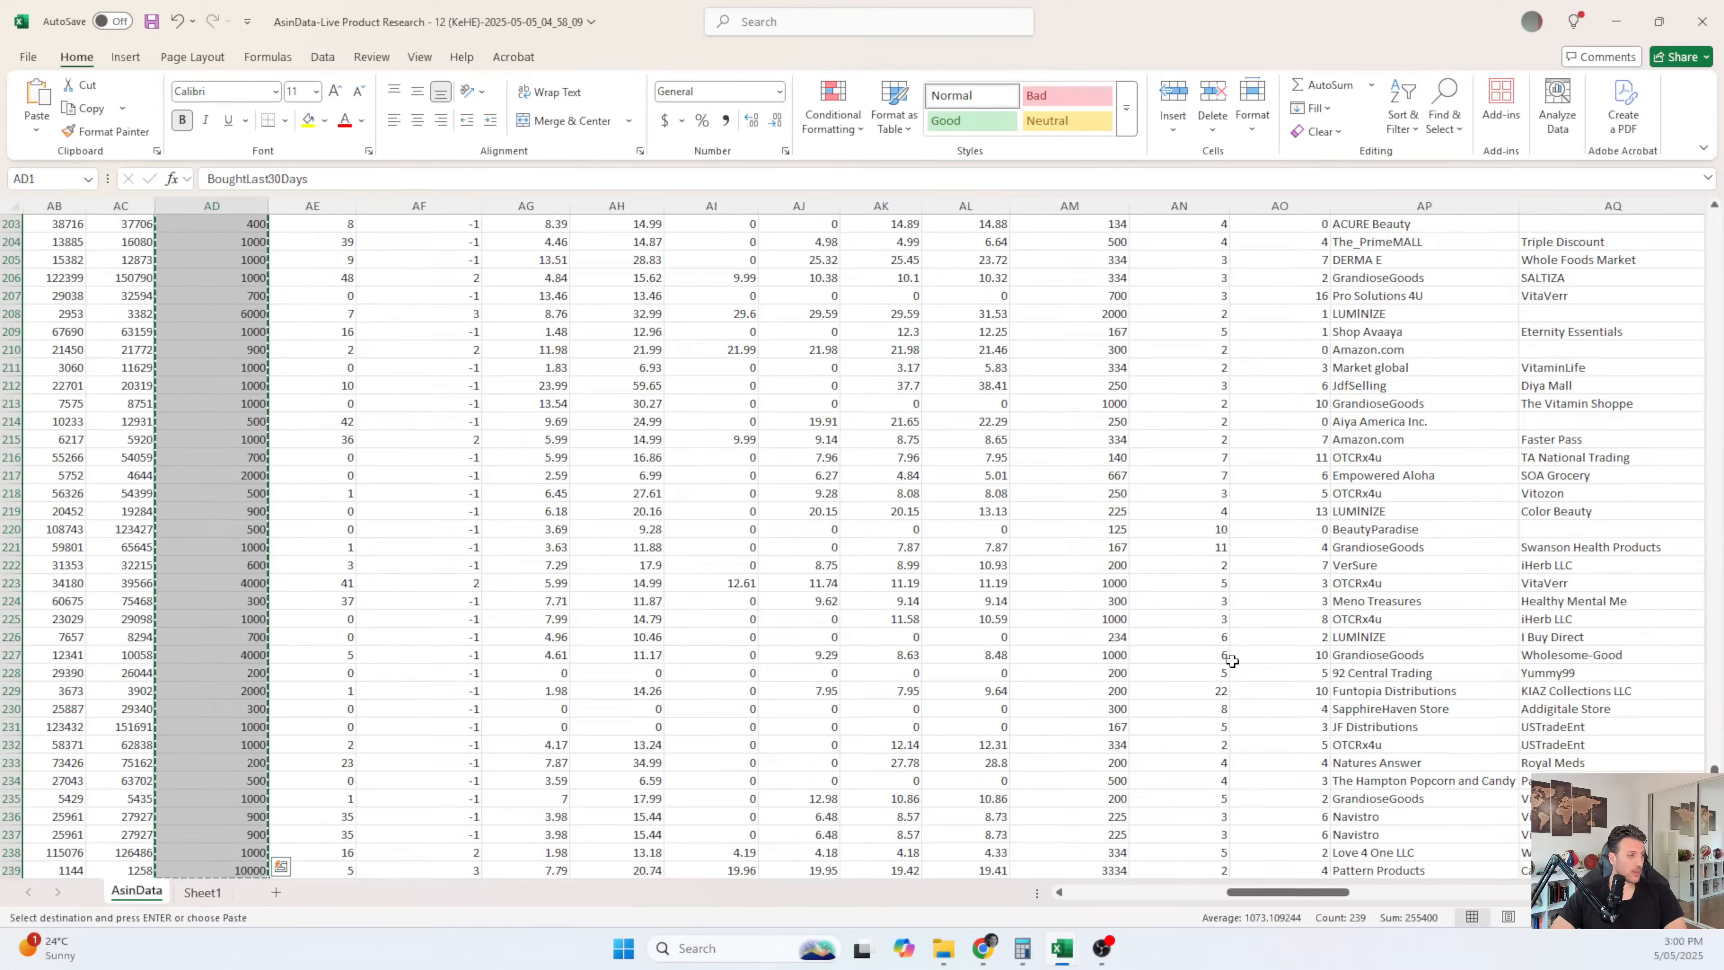
left_click(195, 894)
left_click(530, 224)
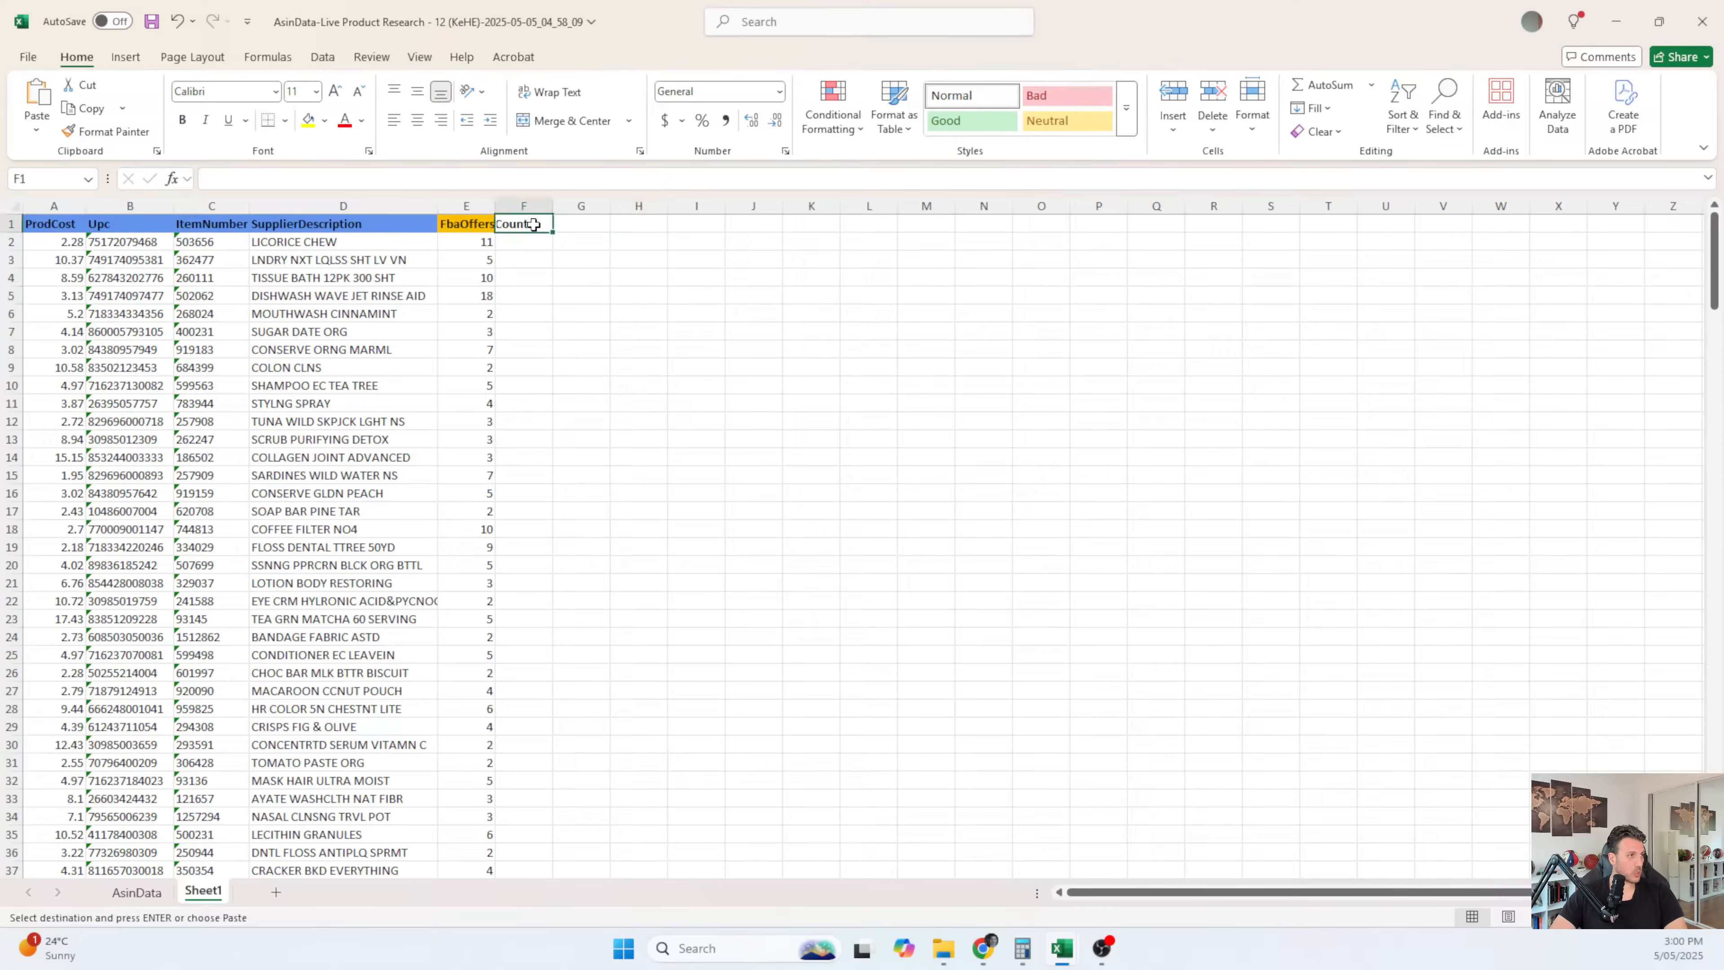
key("ctrl+v")
left_click(754, 313)
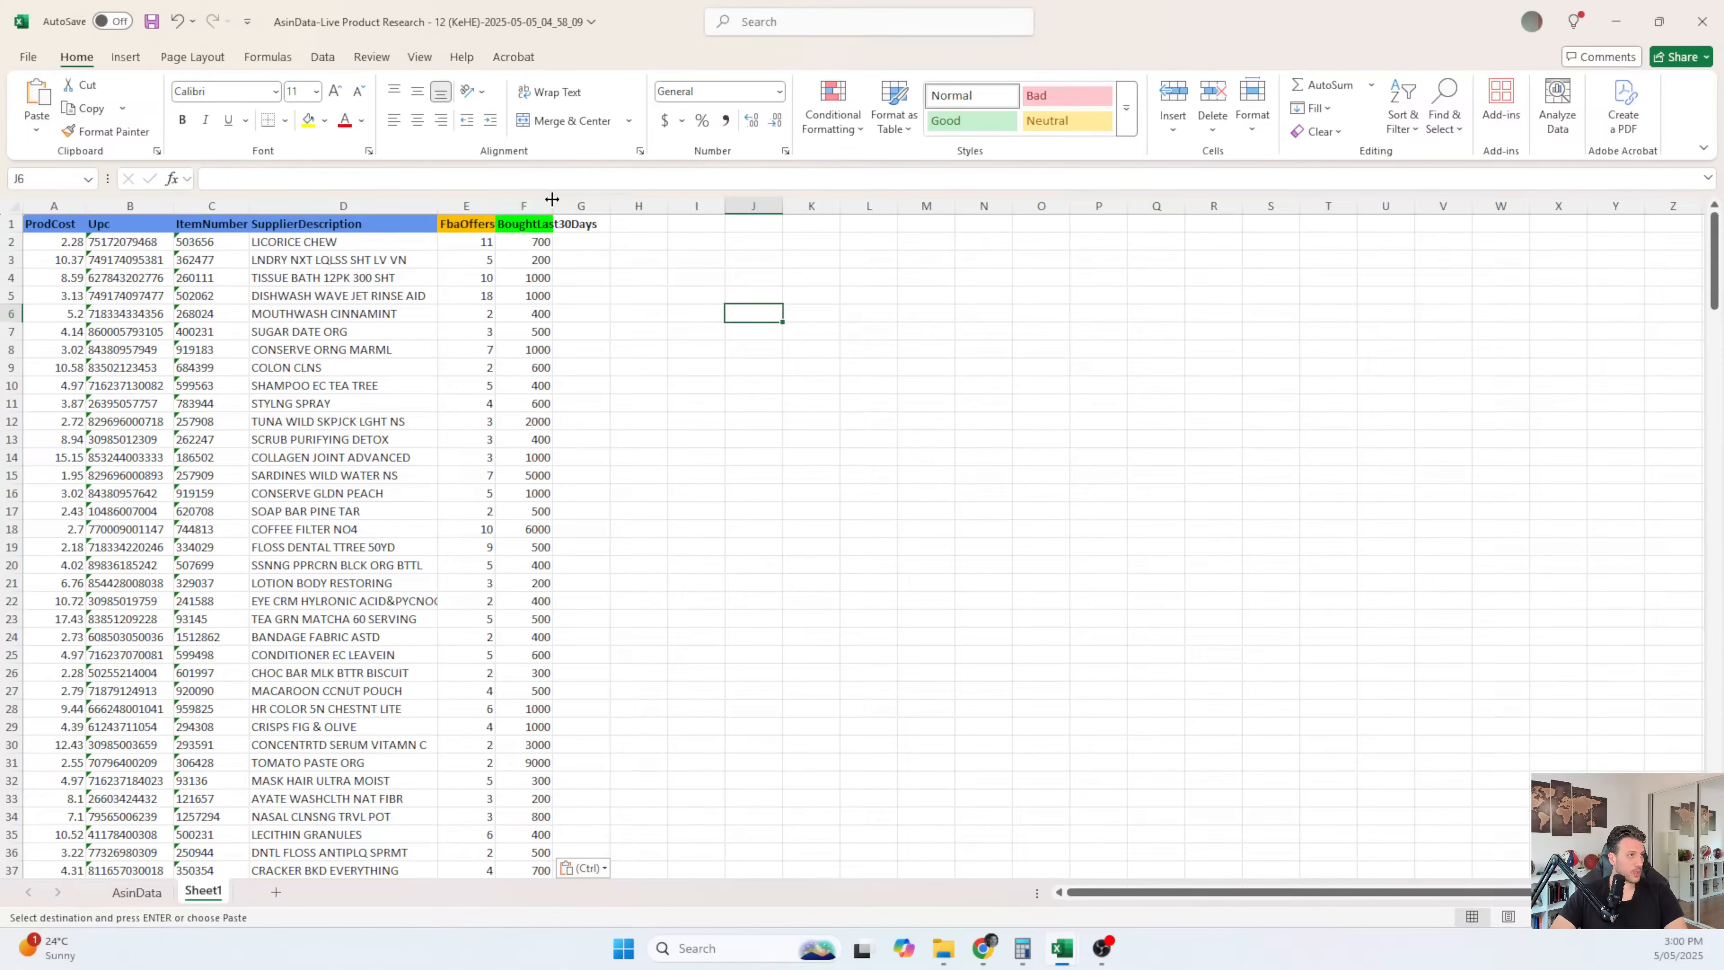
double_click(552, 198)
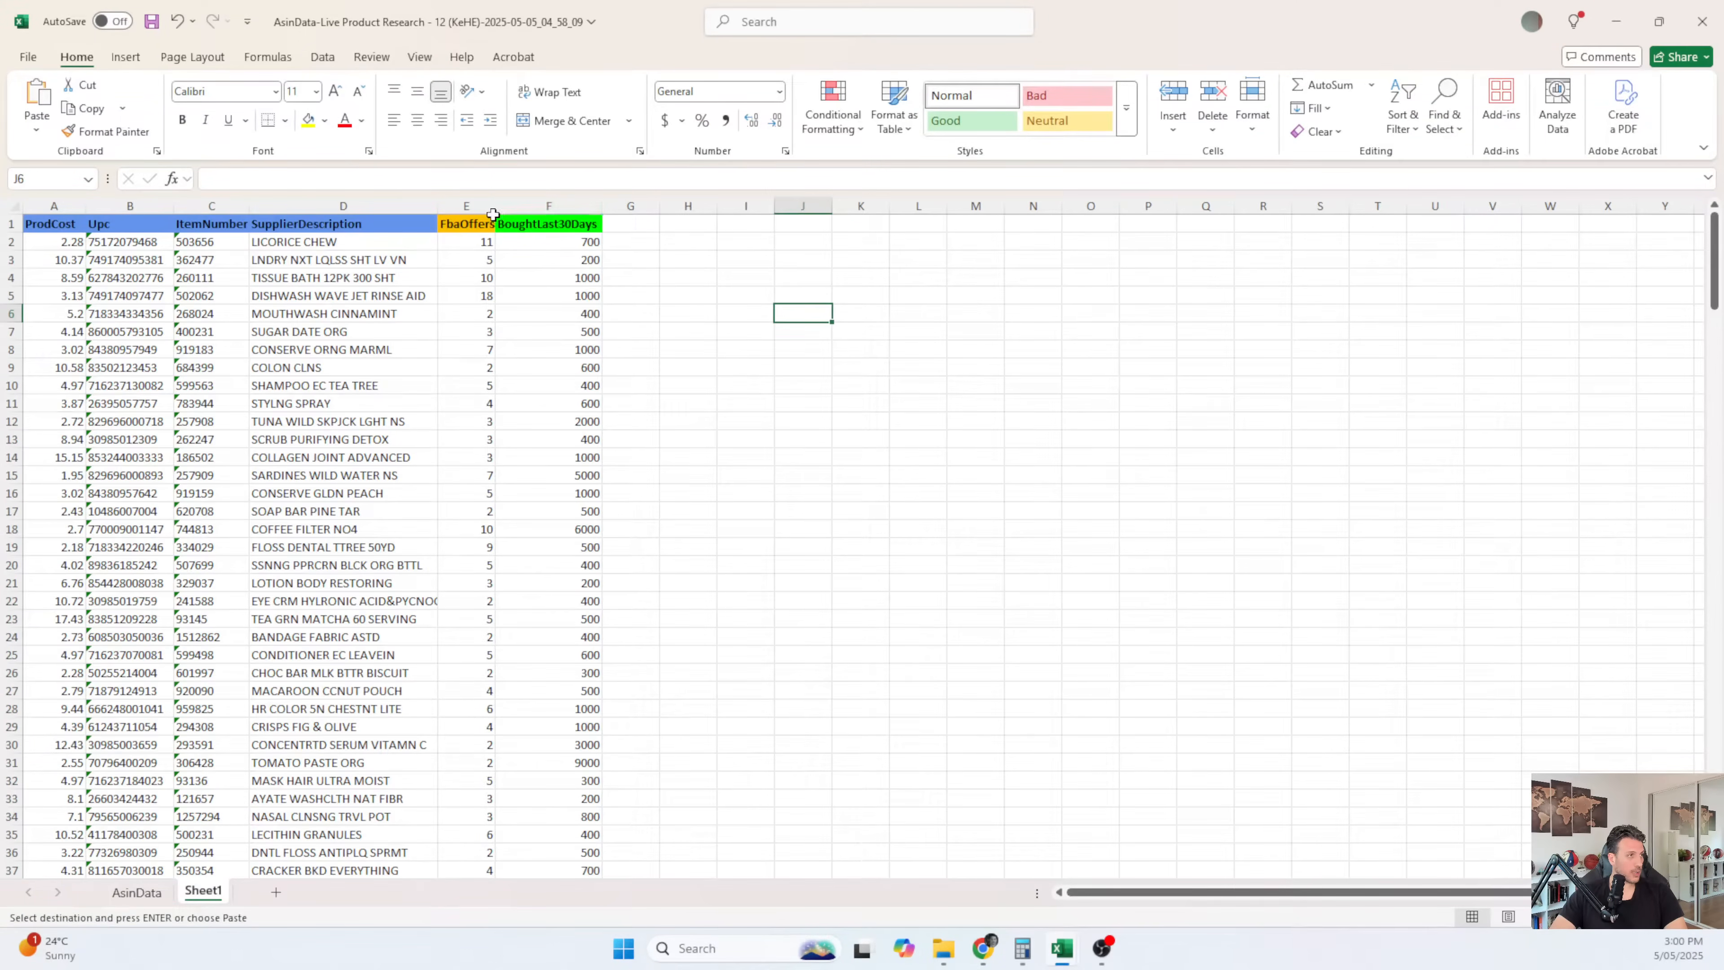
- Add the header "Qty to Buy" in cell G1 of Sheet1 and fit column G's width to it
left_click(614, 224)
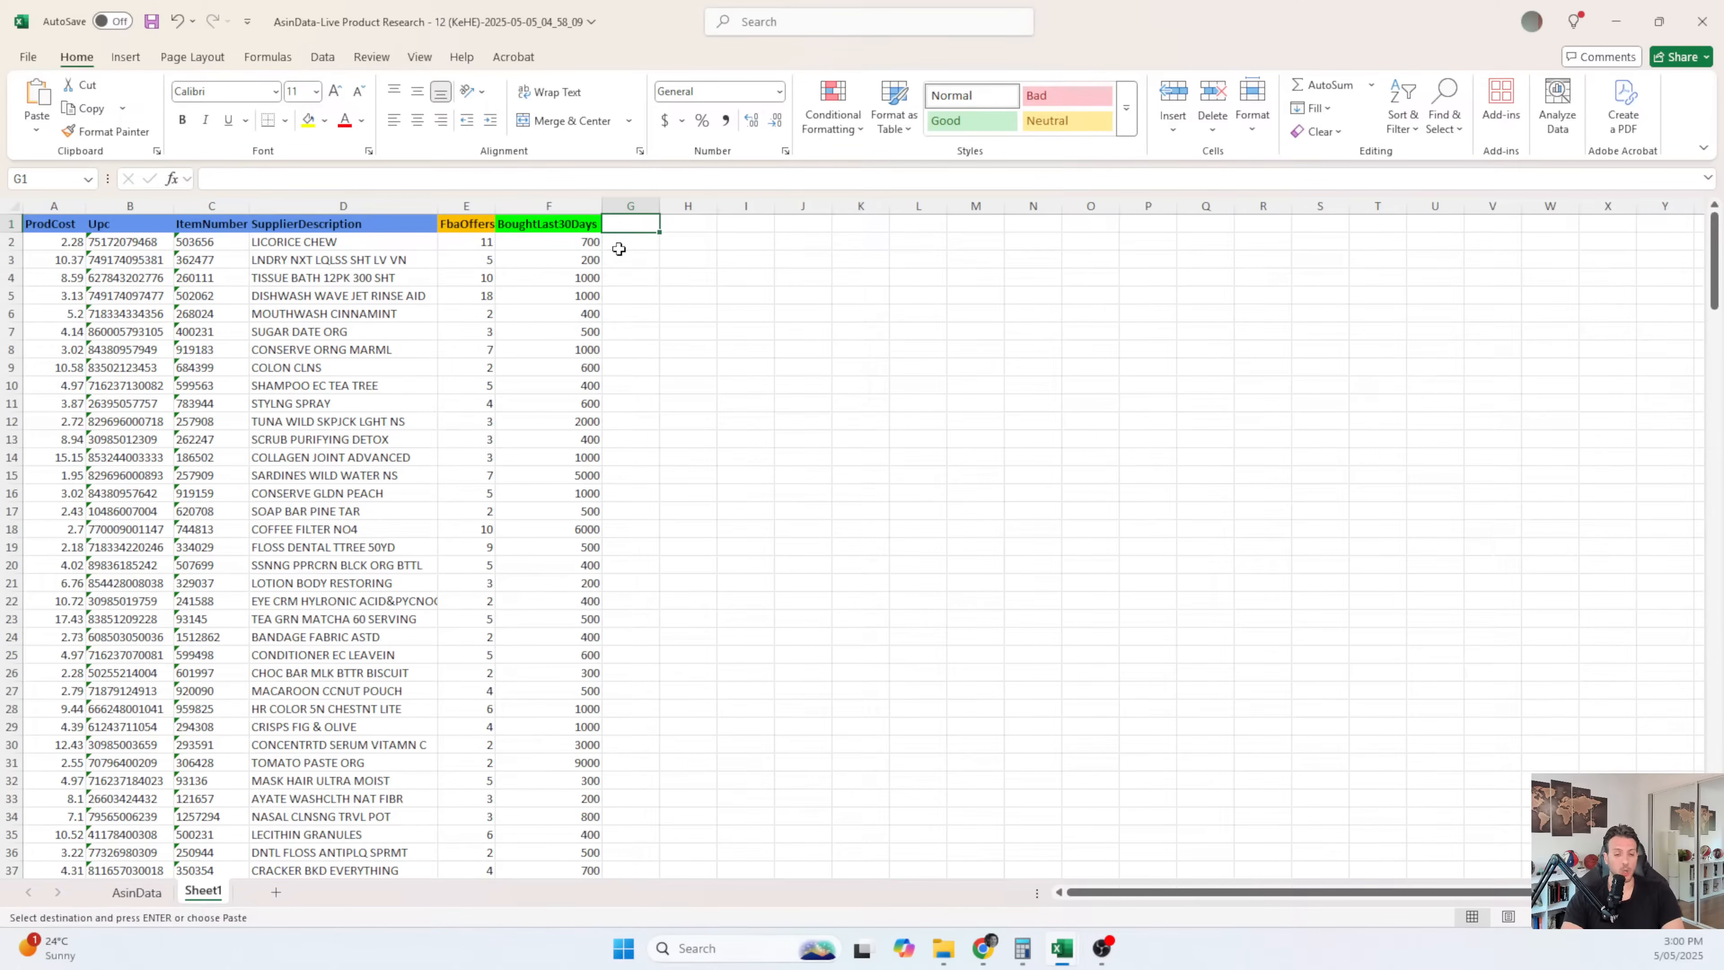
type("Qty")
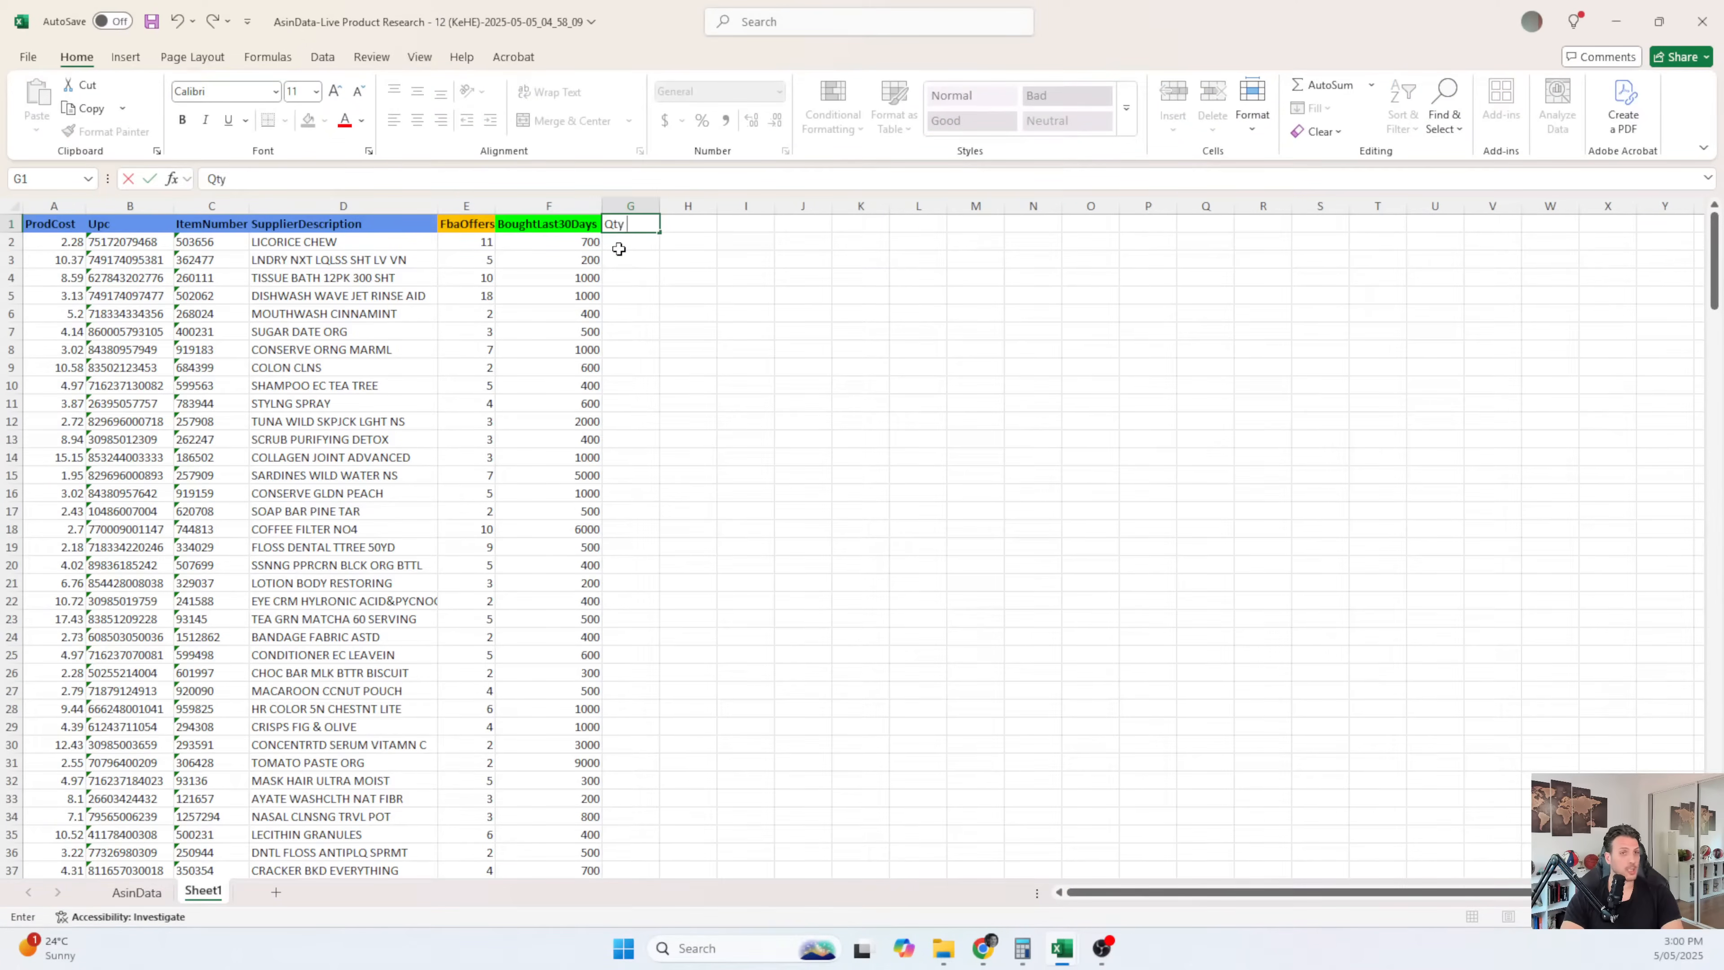
type(" to Buy")
key("Return")
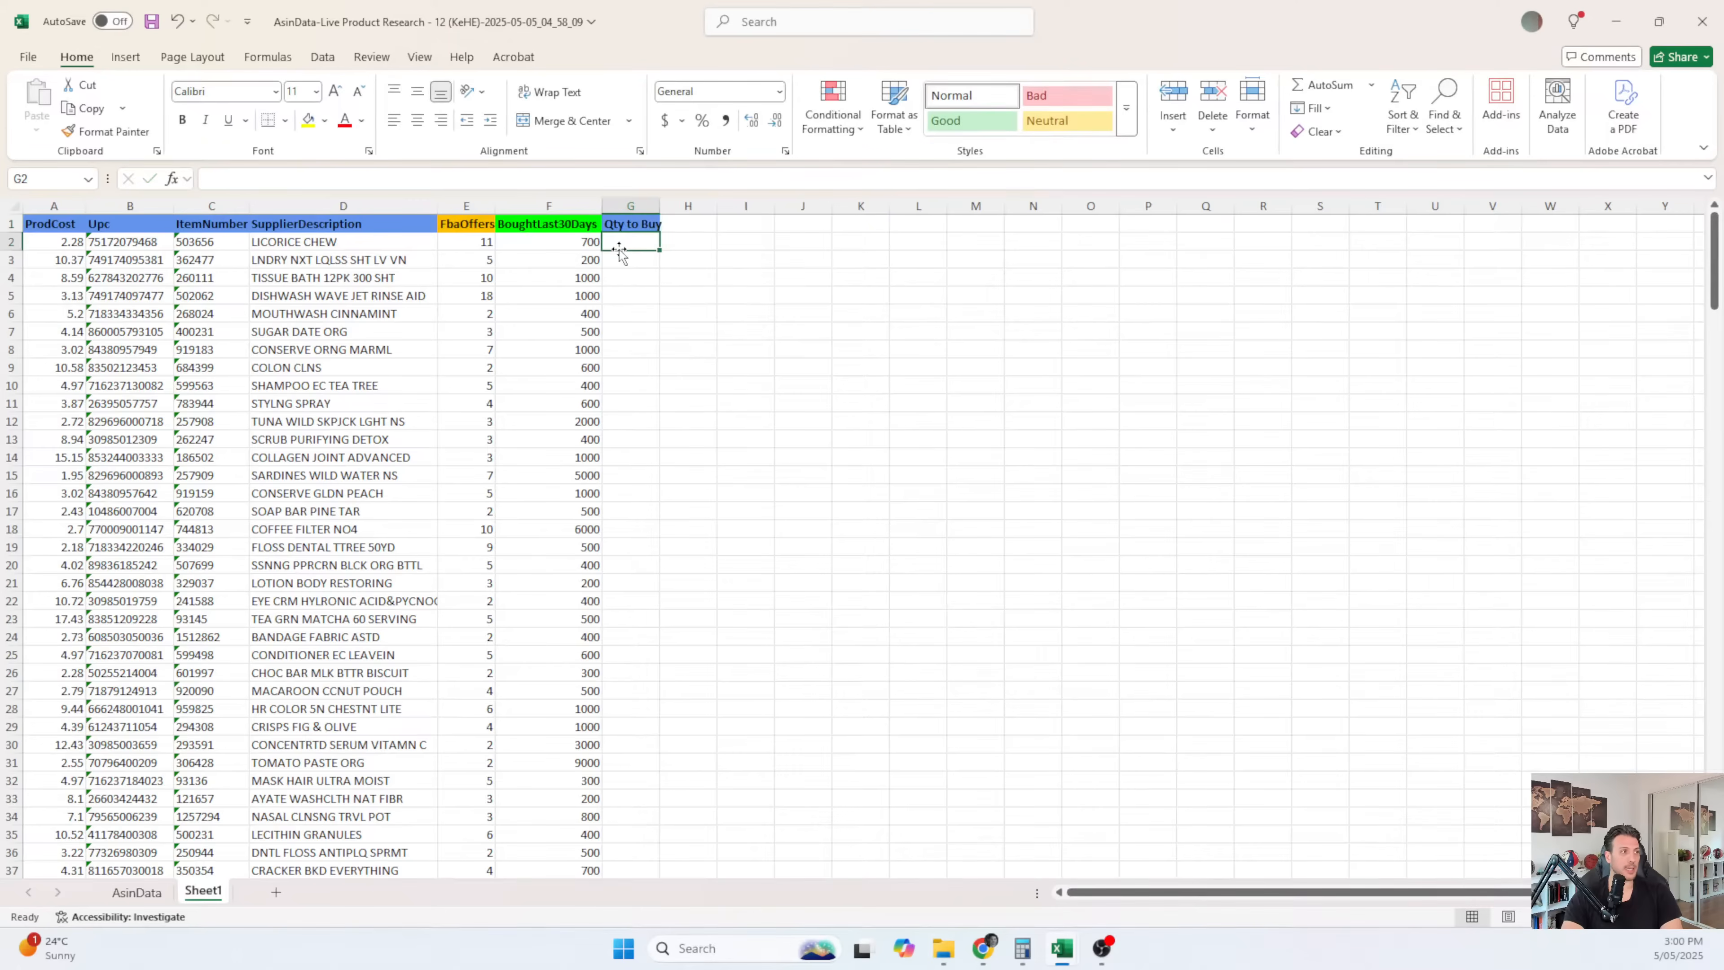
key("Up")
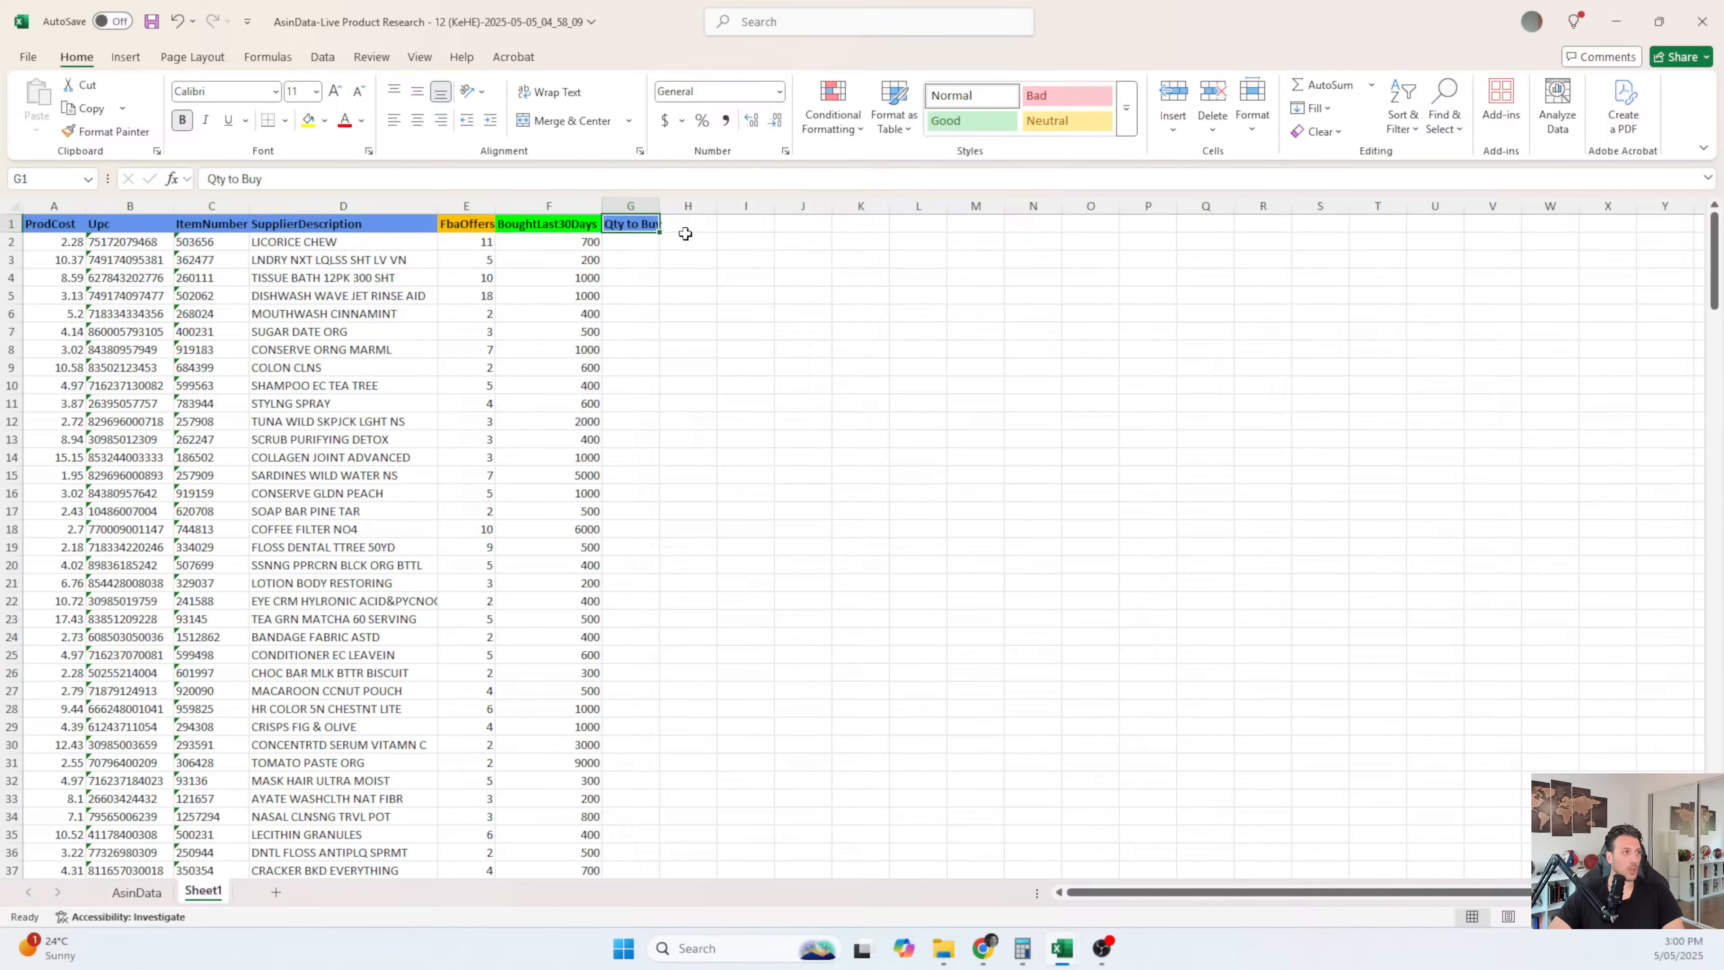
double_click(659, 205)
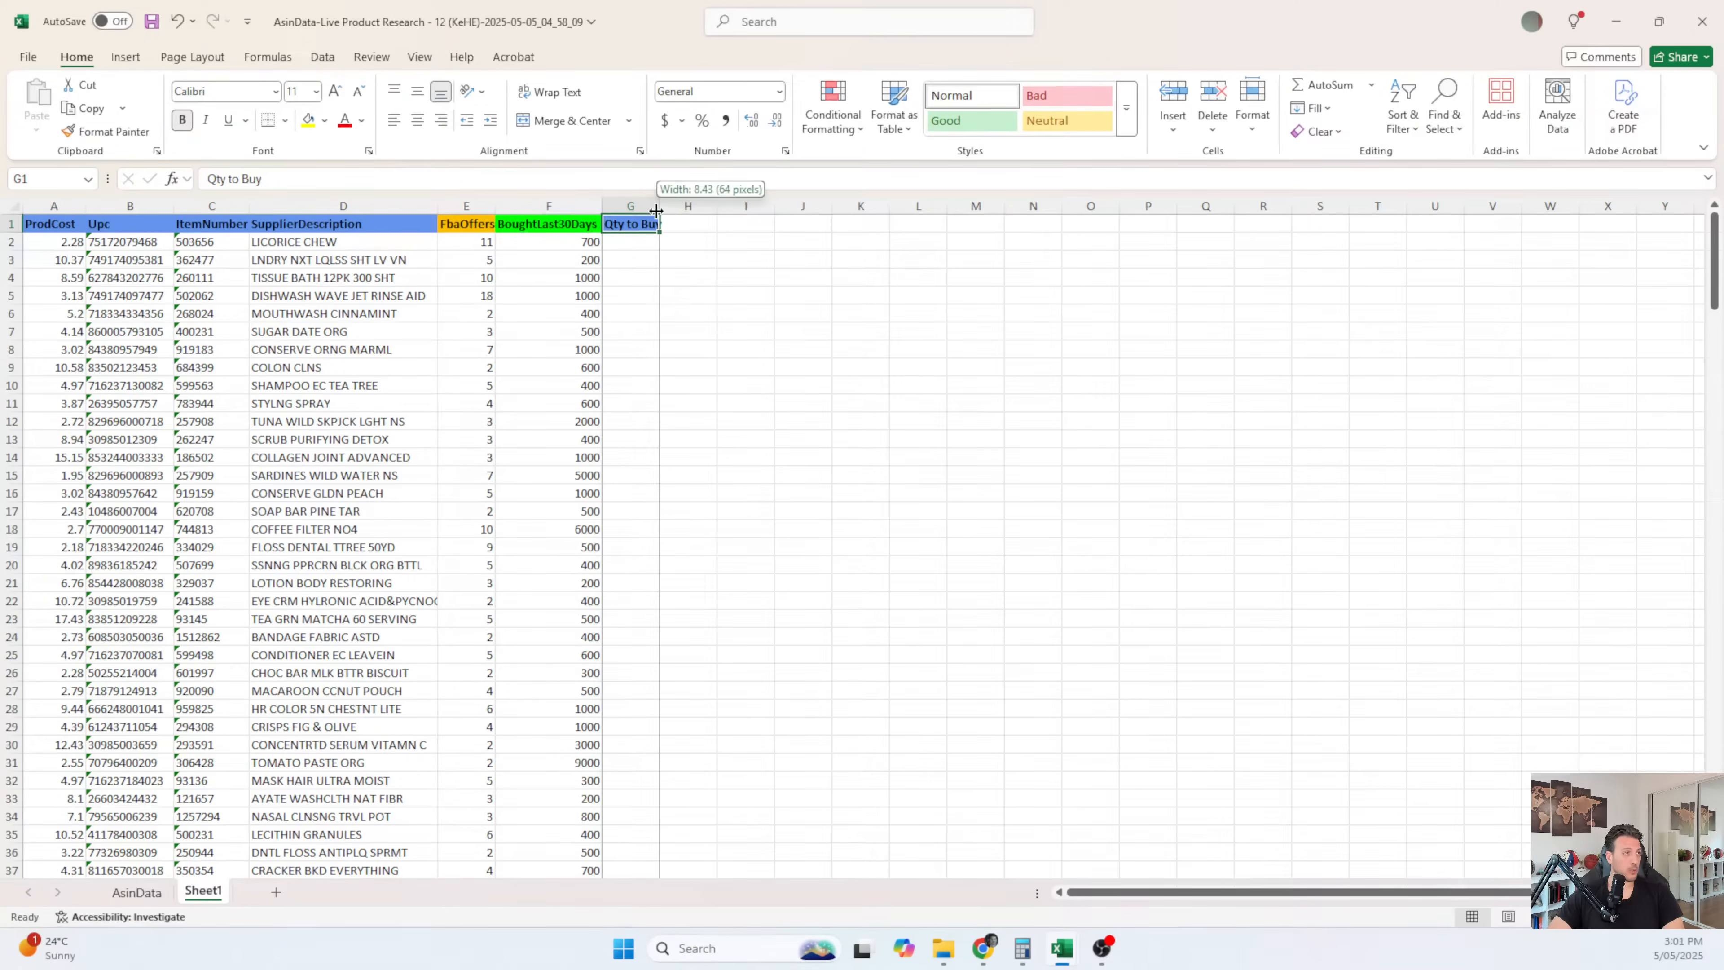
left_click(657, 311)
- Enter the formula =F2/E2 in cell G2 to divide BoughtLast30Days by FbaOffersCount
left_click(640, 246)
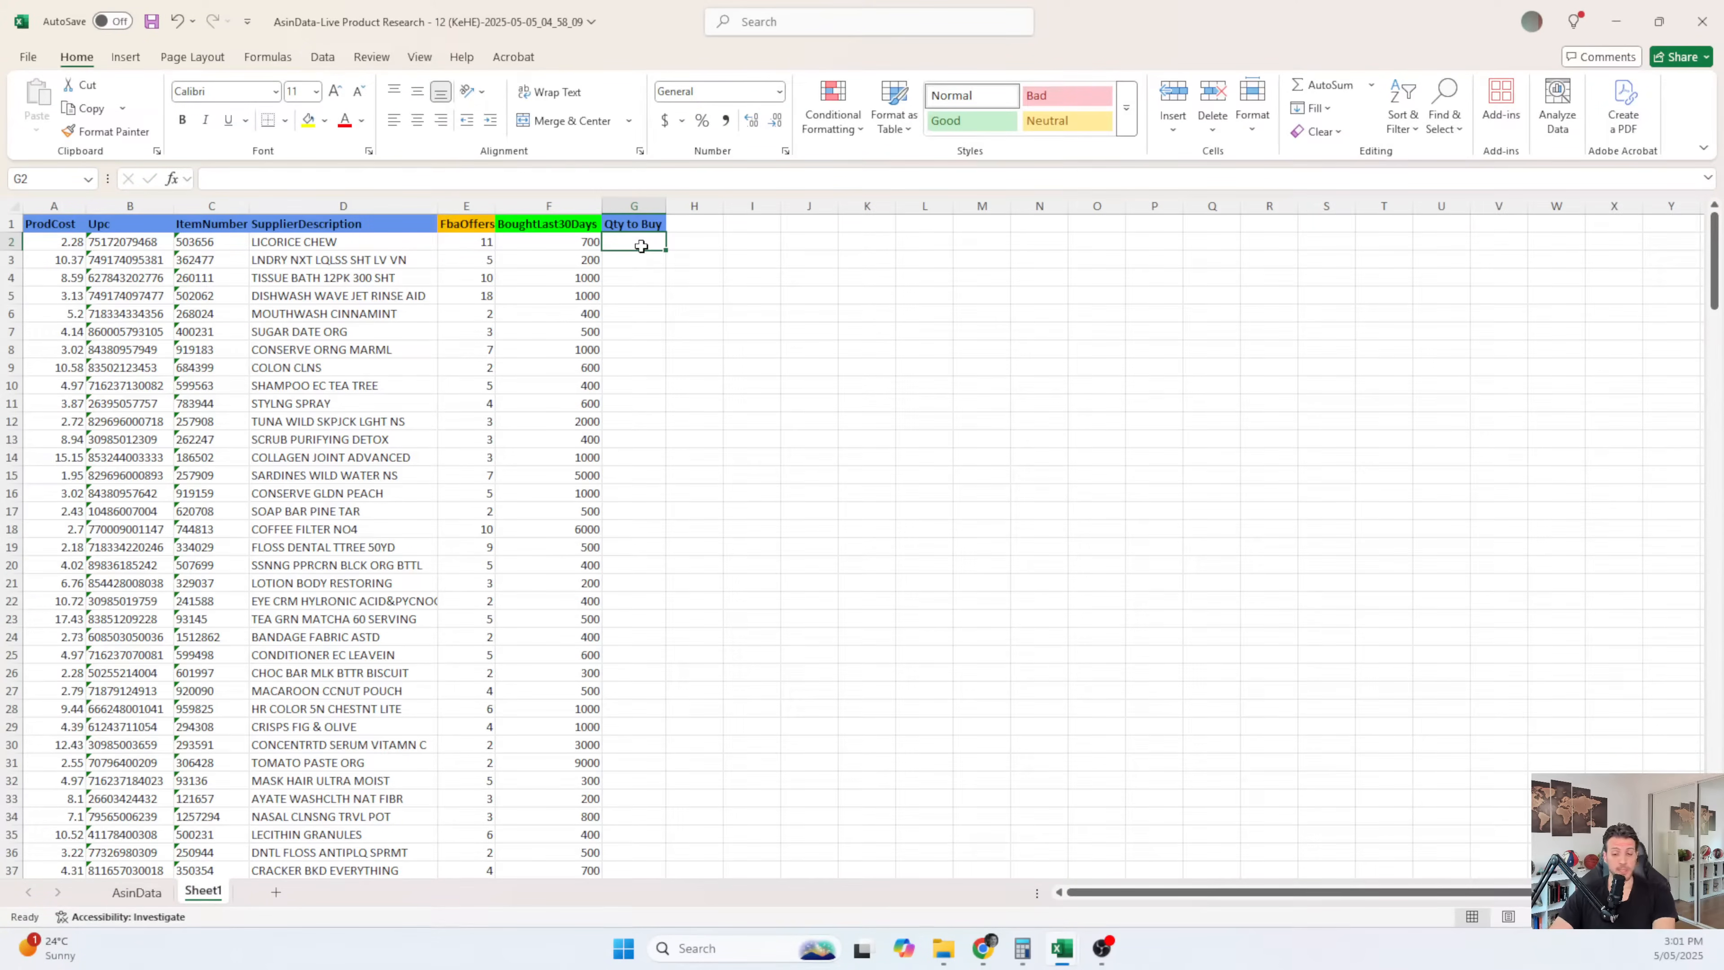
type("=")
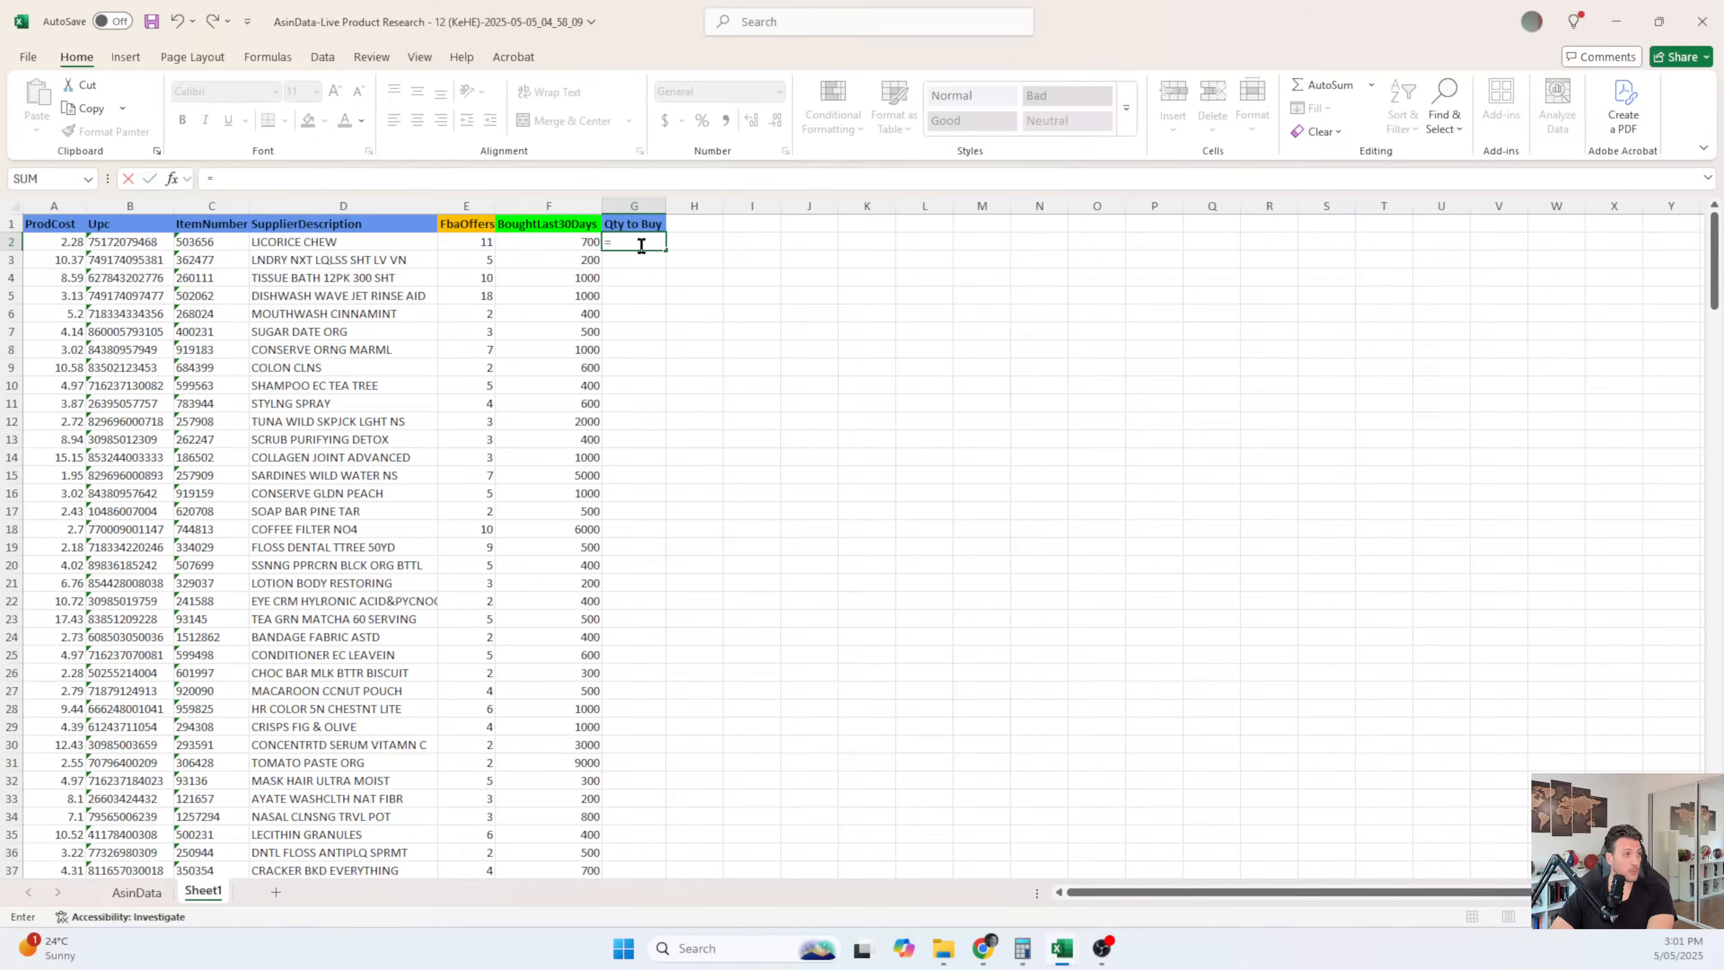
key("Left")
type("/")
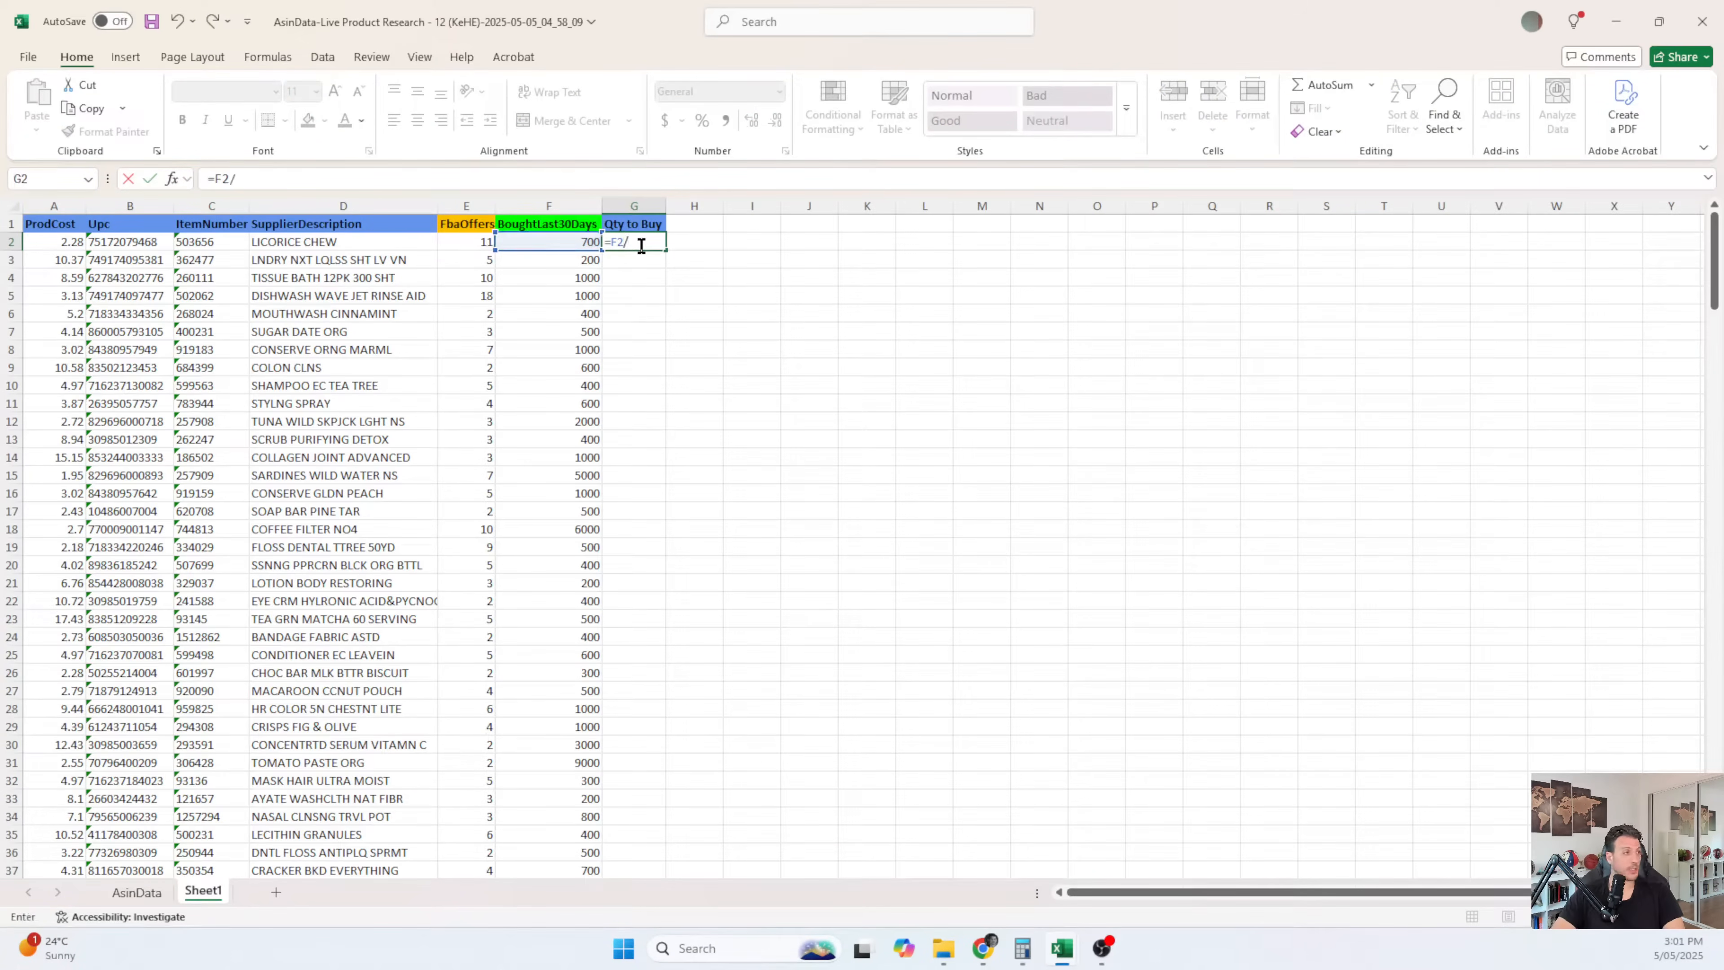
key("Left")
key("Left")
key("Return")
key("Up")
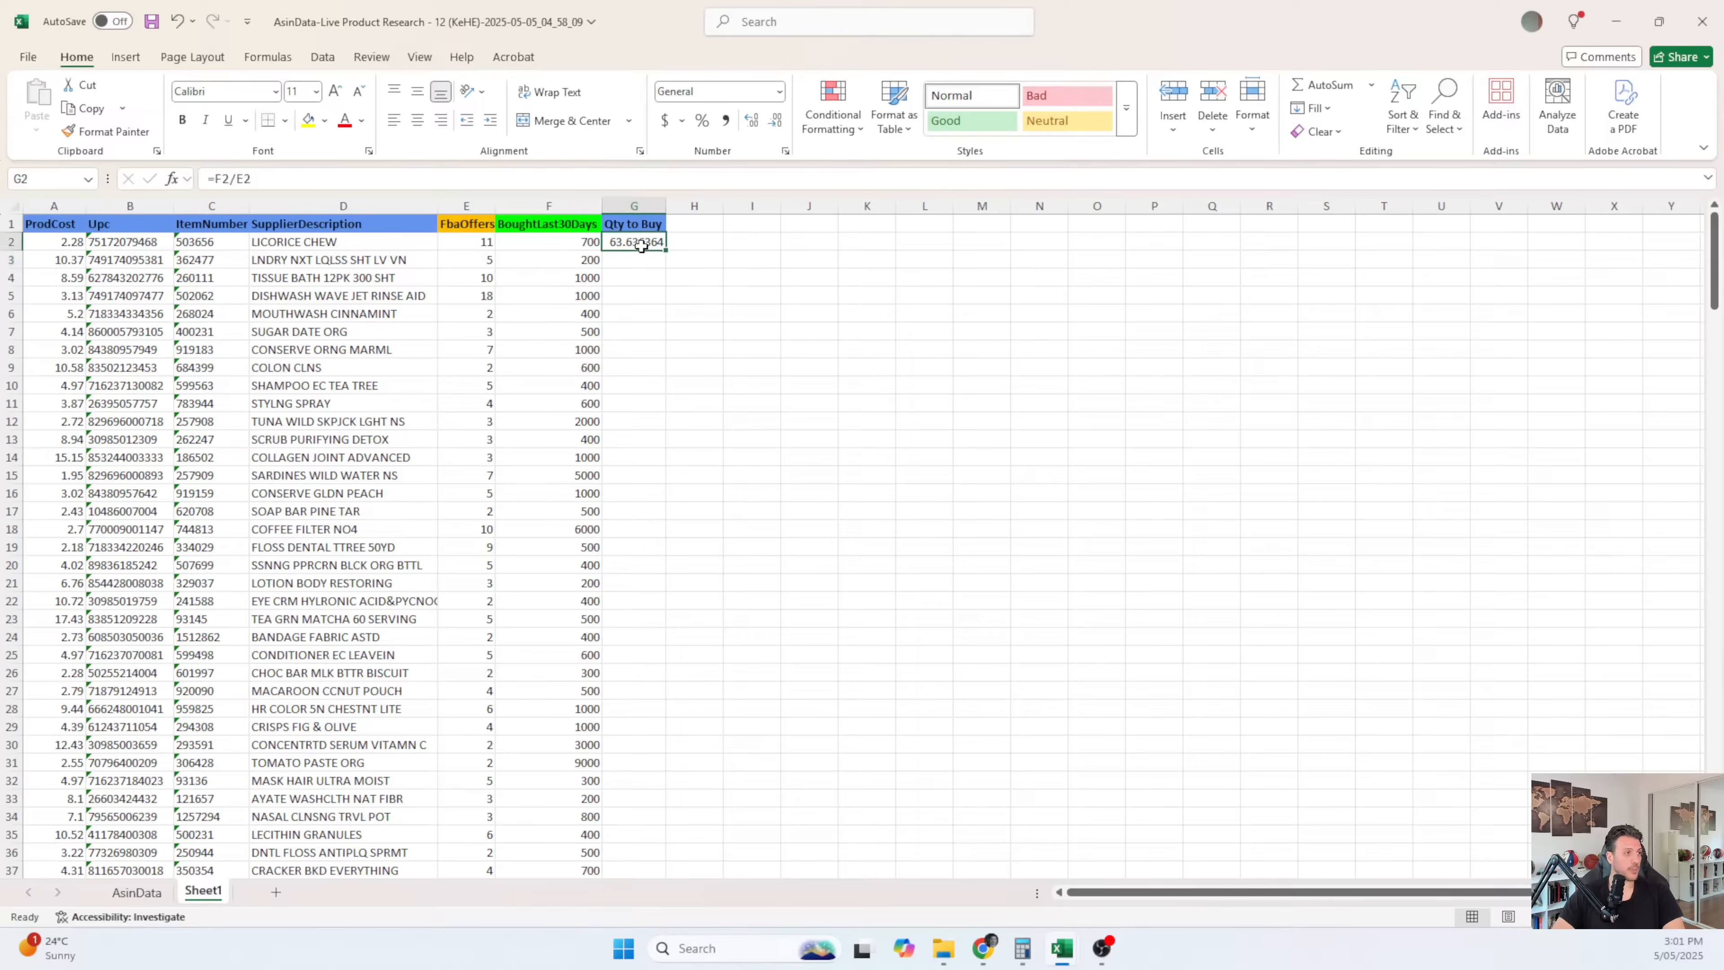
- Fill the G2 formula down the Qty to Buy column for all product rows and check the filled values
left_click(705, 417)
left_click(635, 207)
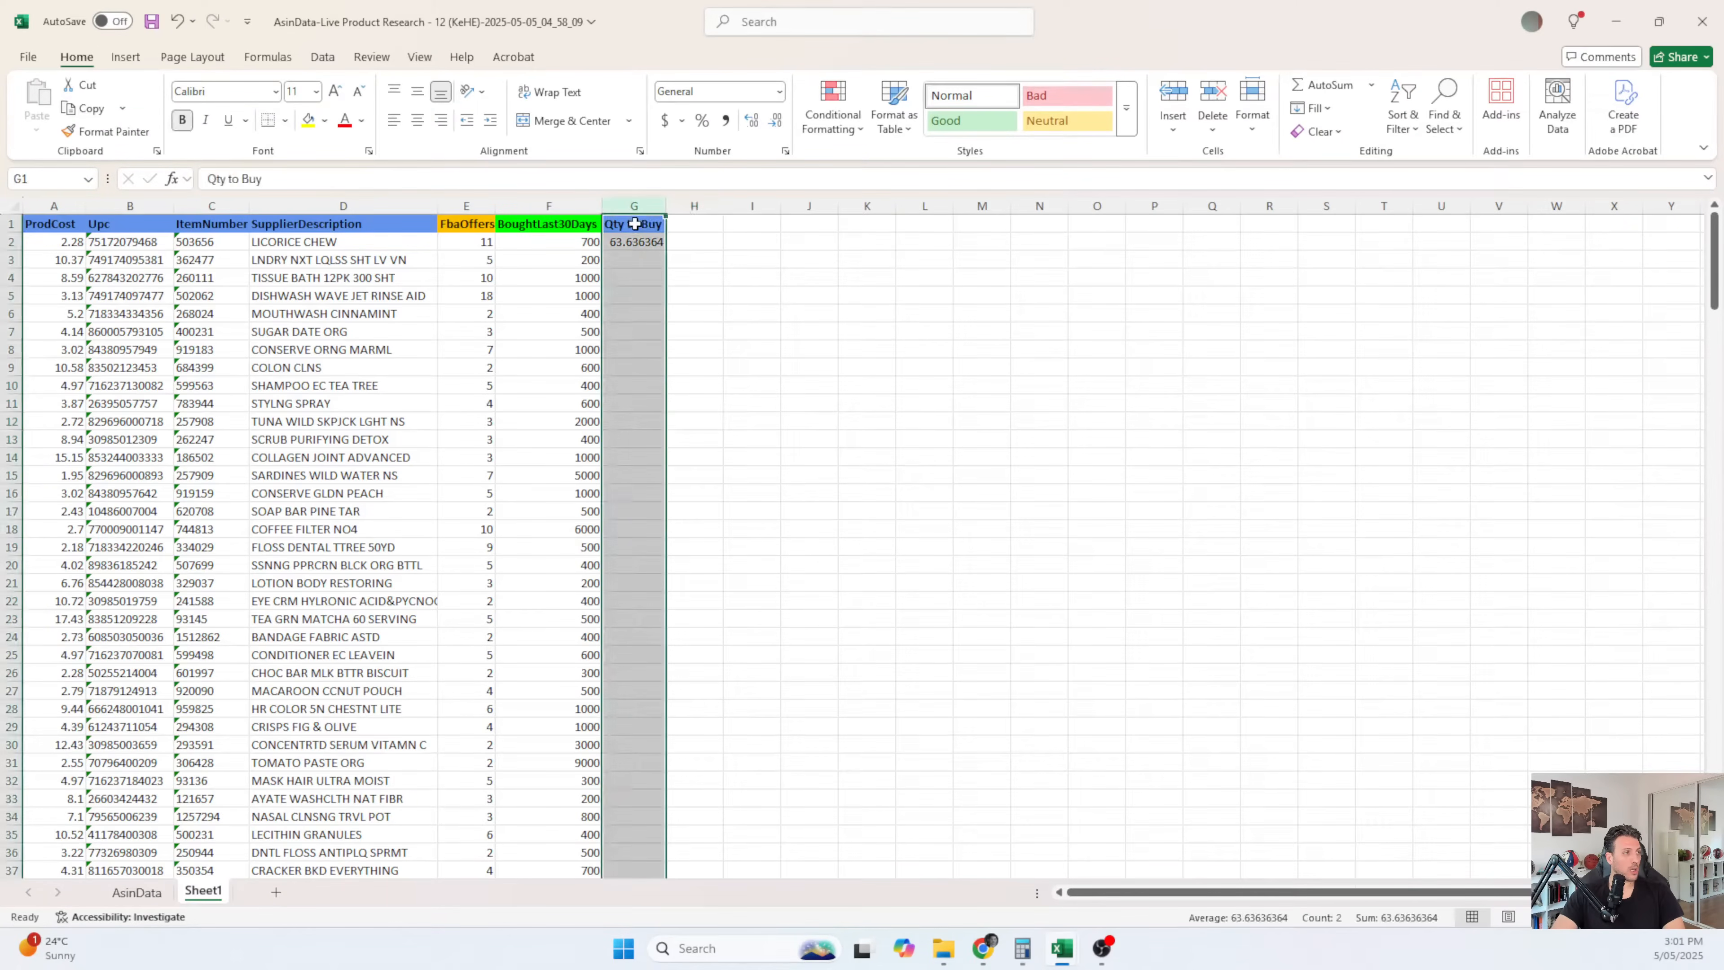
left_click(631, 243)
double_click(668, 250)
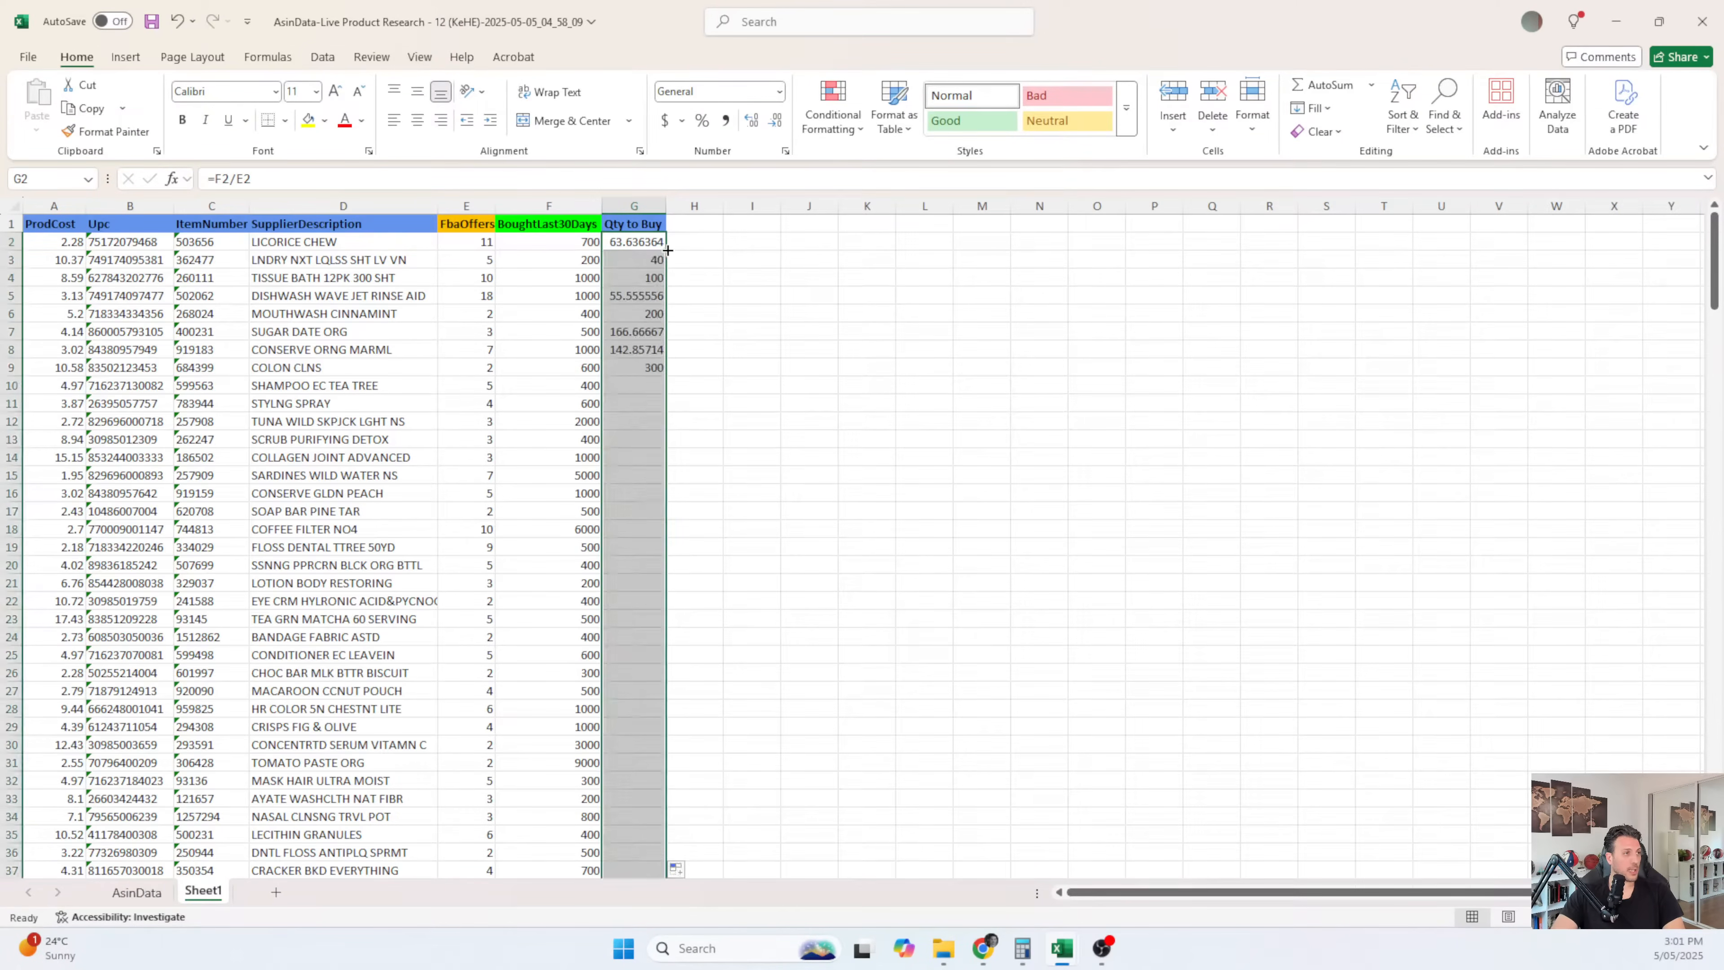
scroll(804, 400, "down", 20)
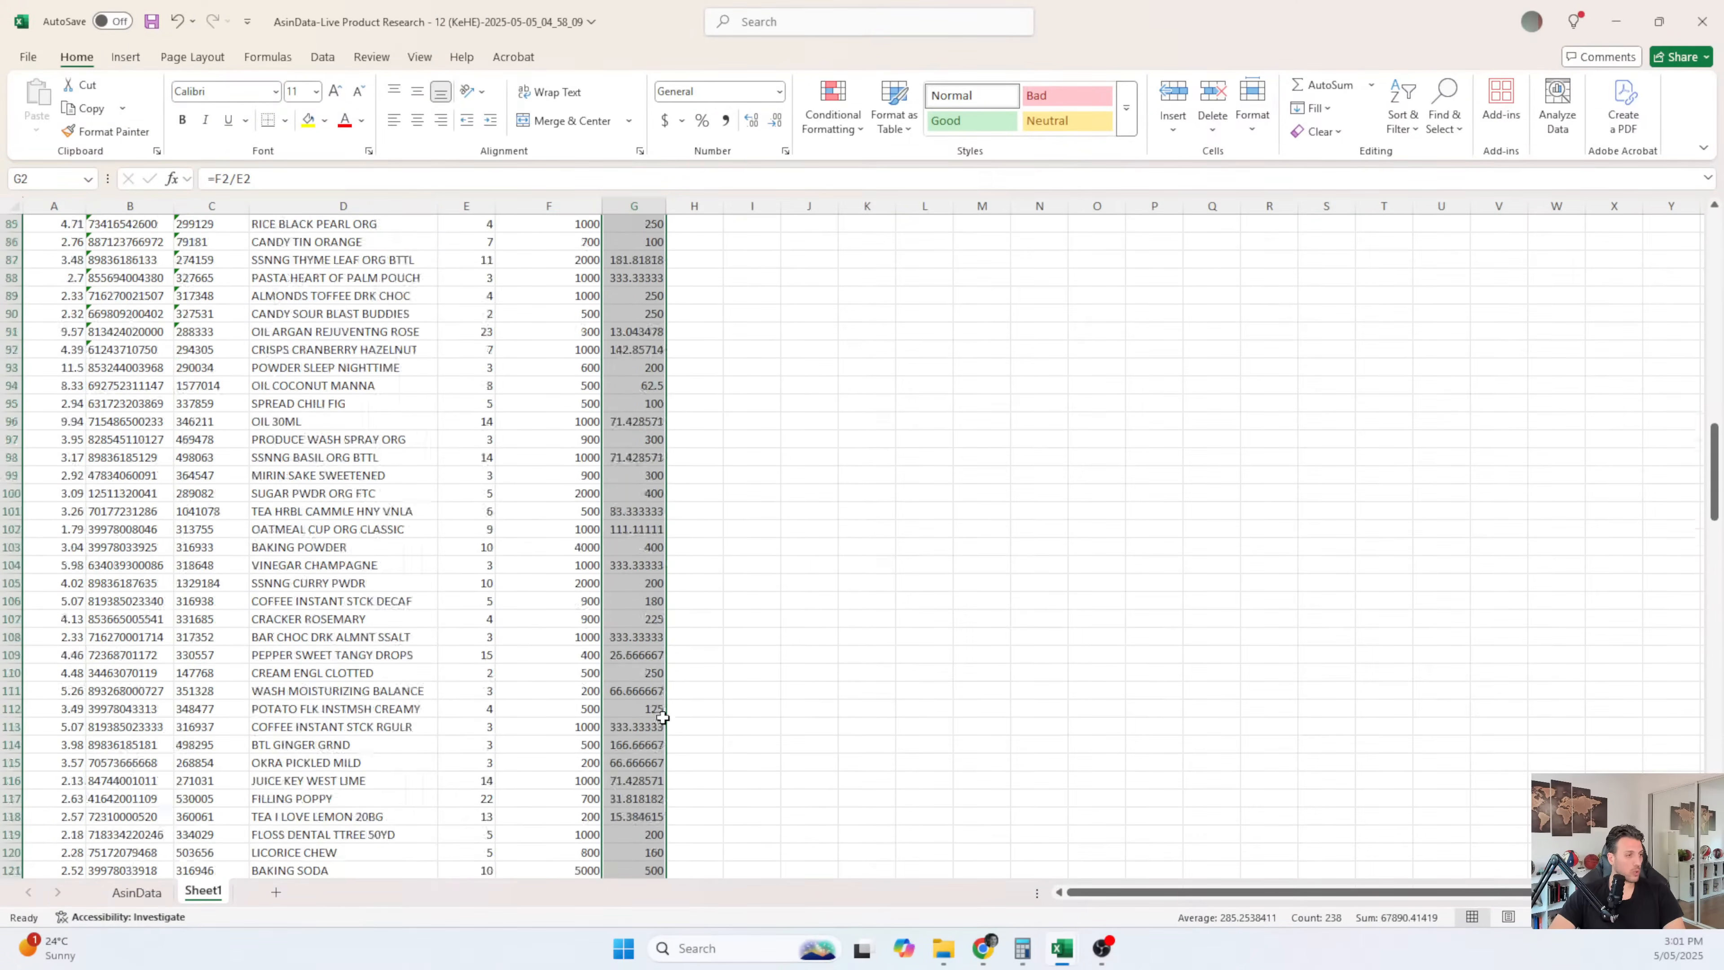
scroll(537, 830, "up", 20)
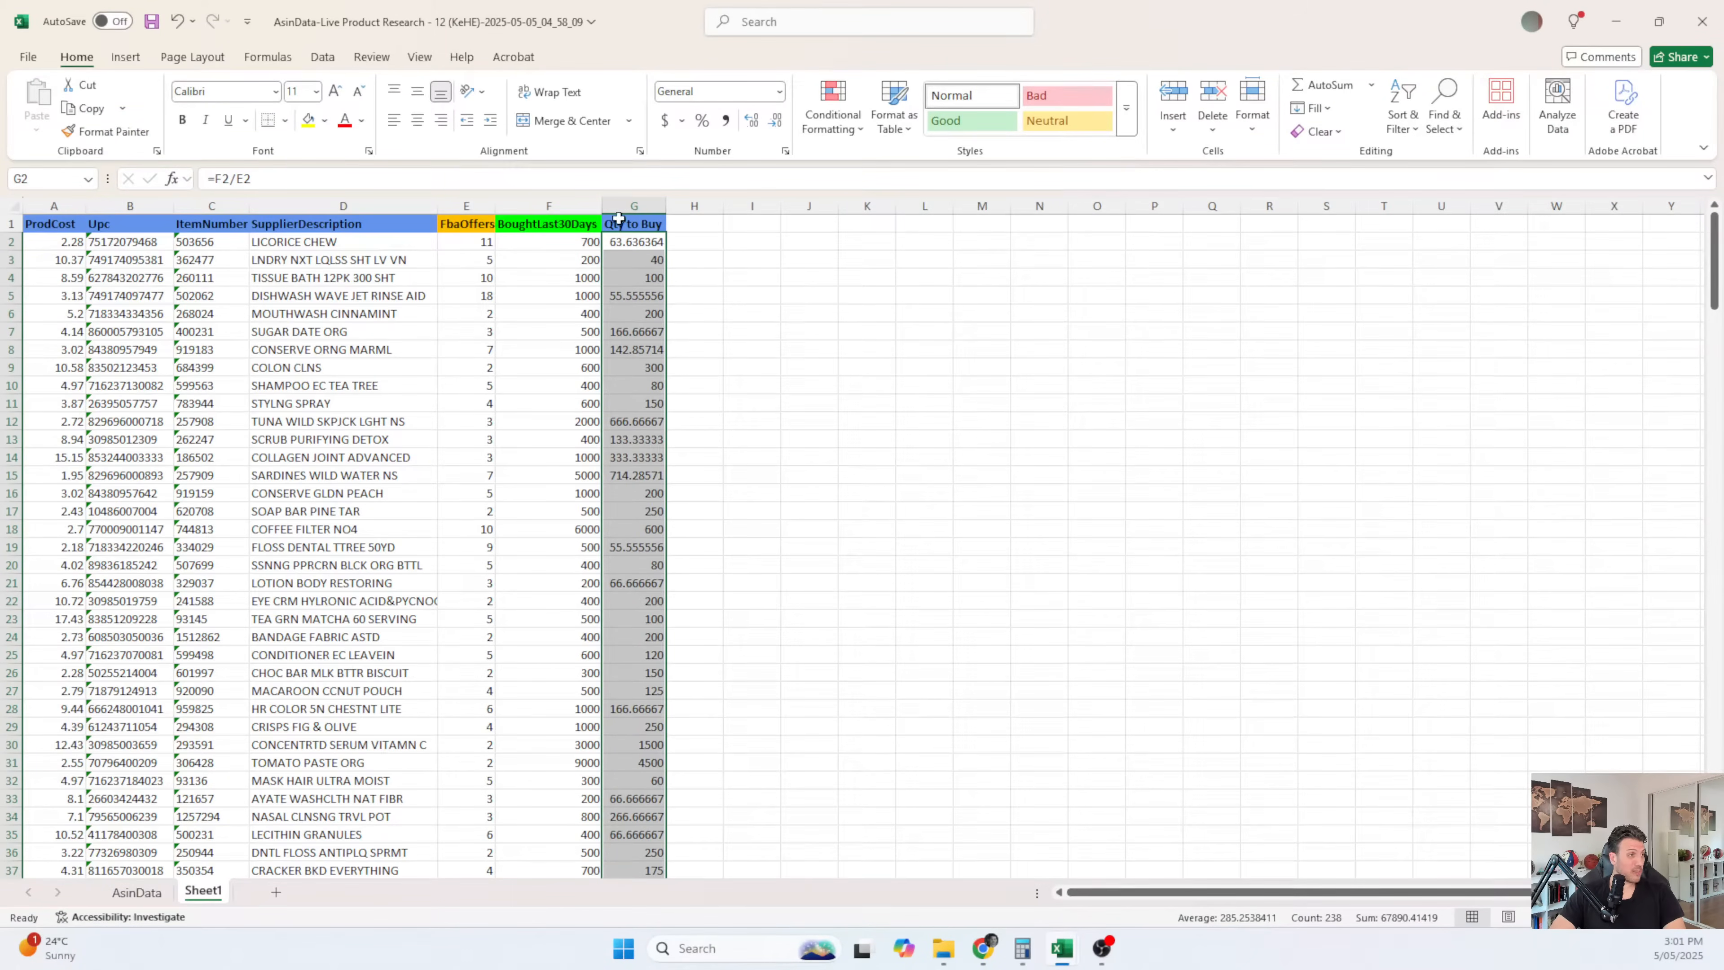
left_click(621, 236)
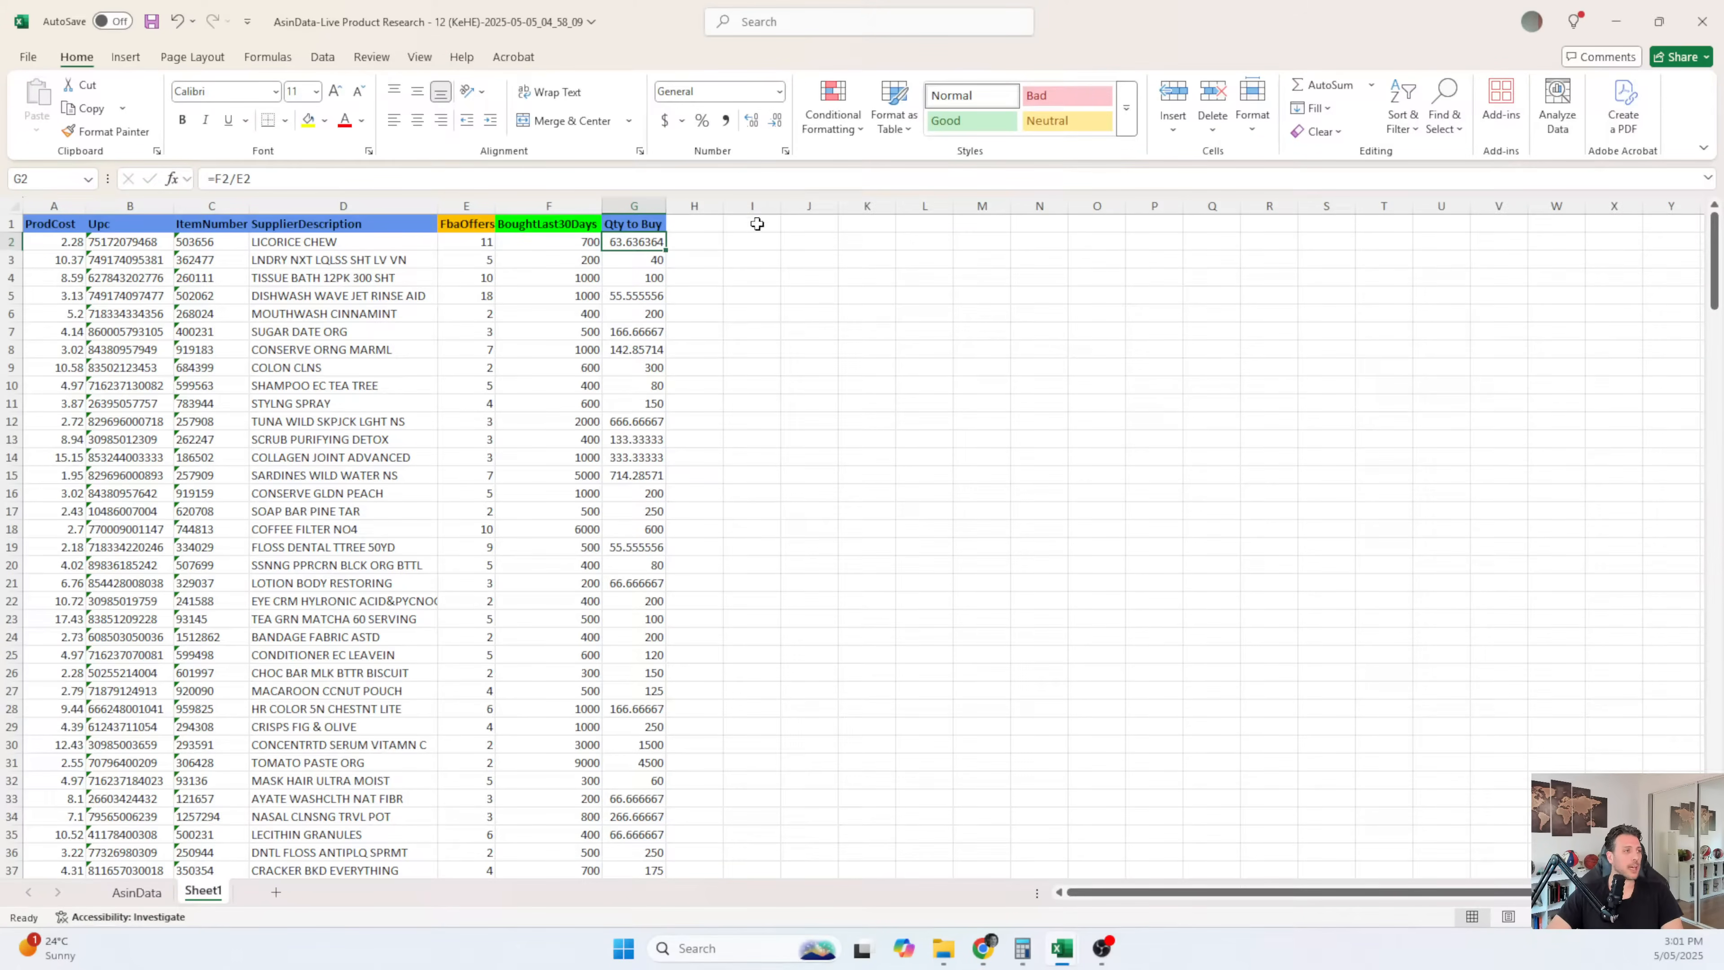
- Enter the formula =F2/2 in cell H2 to halve BoughtLast30Days, and fill it down column H for all product rows
left_click(709, 225)
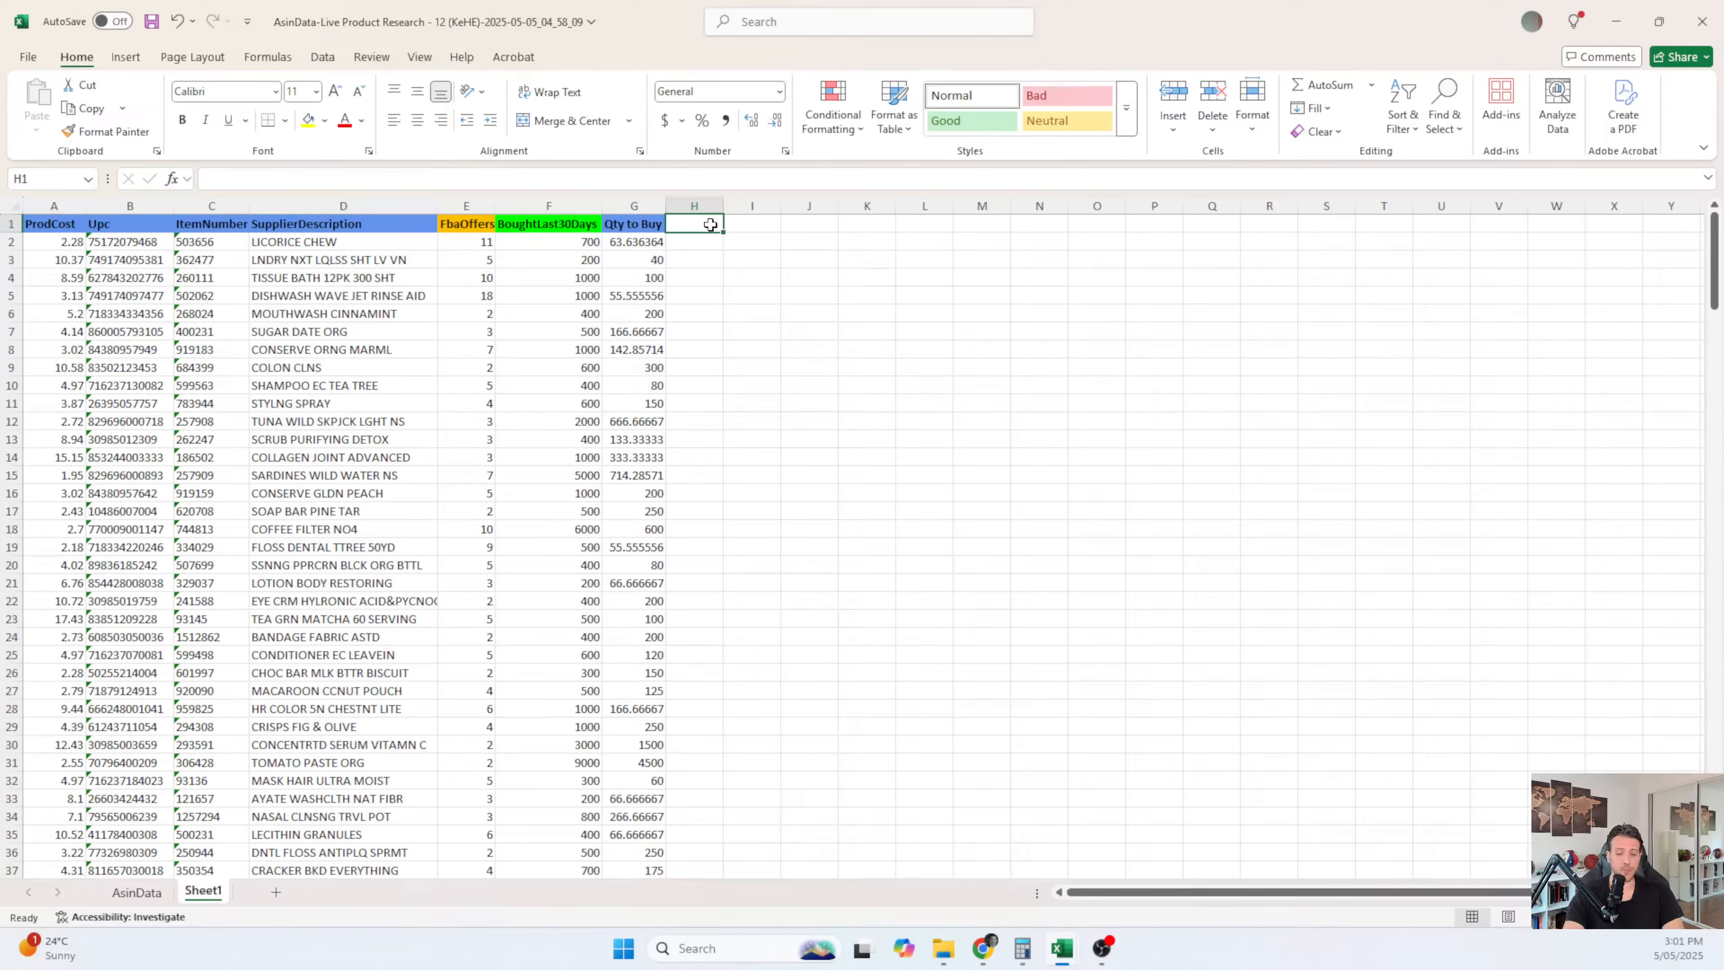
key("Return")
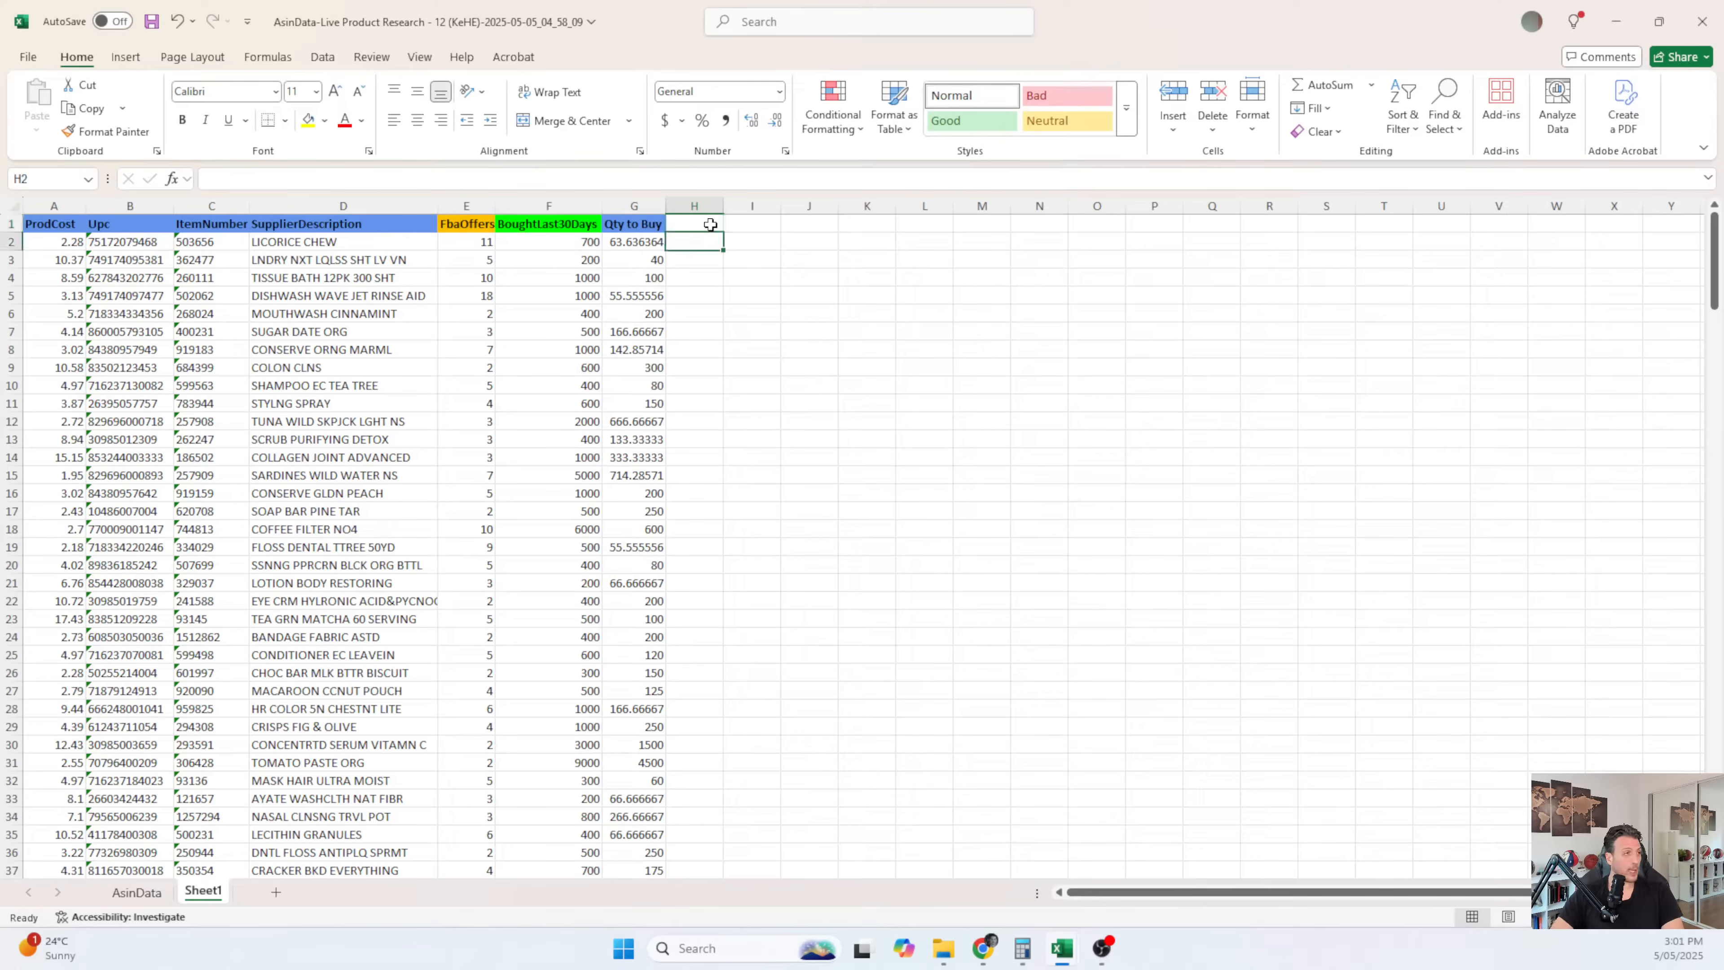
type("=")
key("Left")
key("Left")
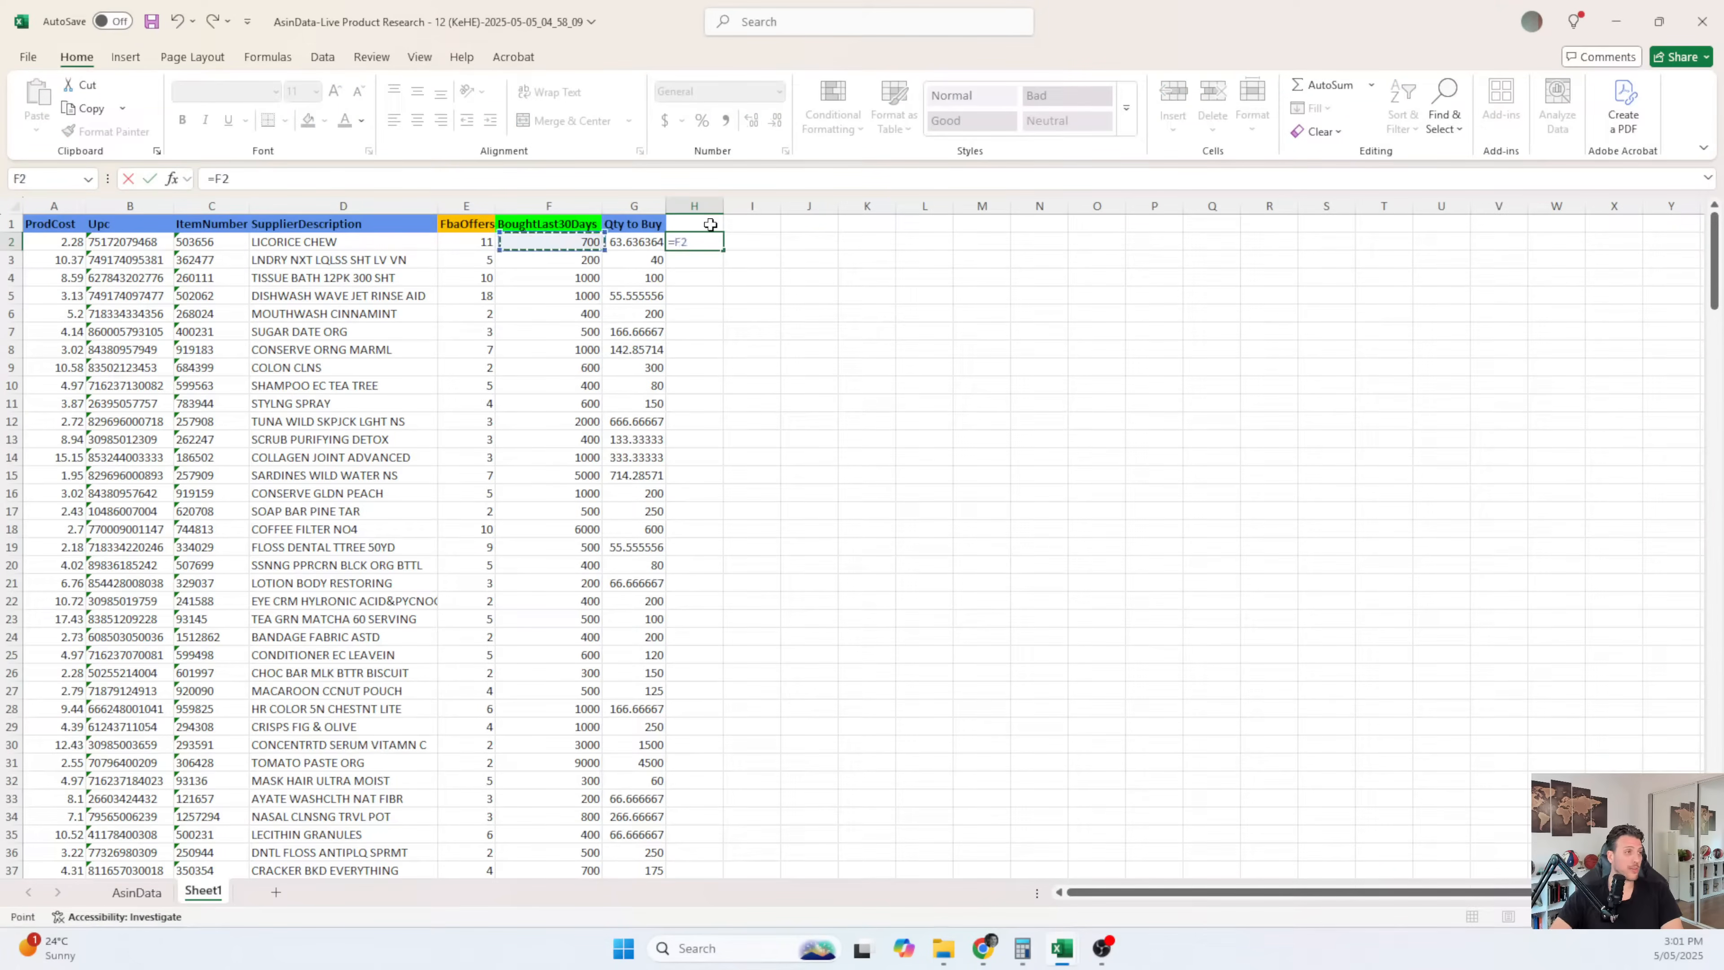
type("/2")
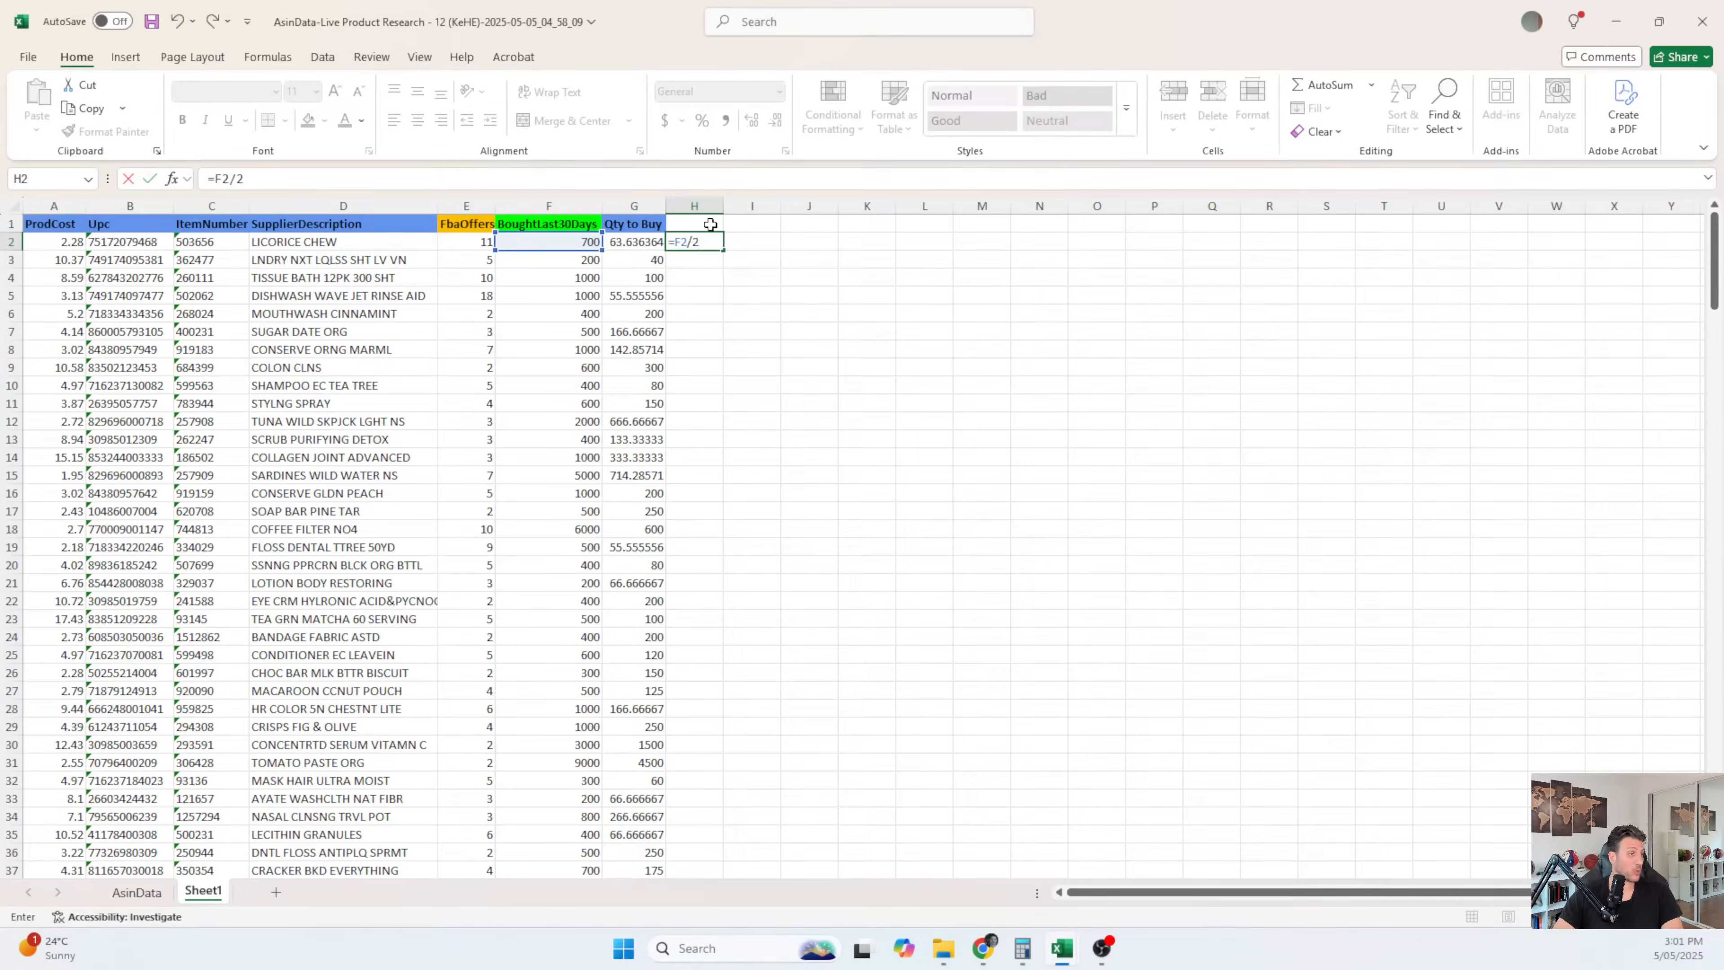
key("Return")
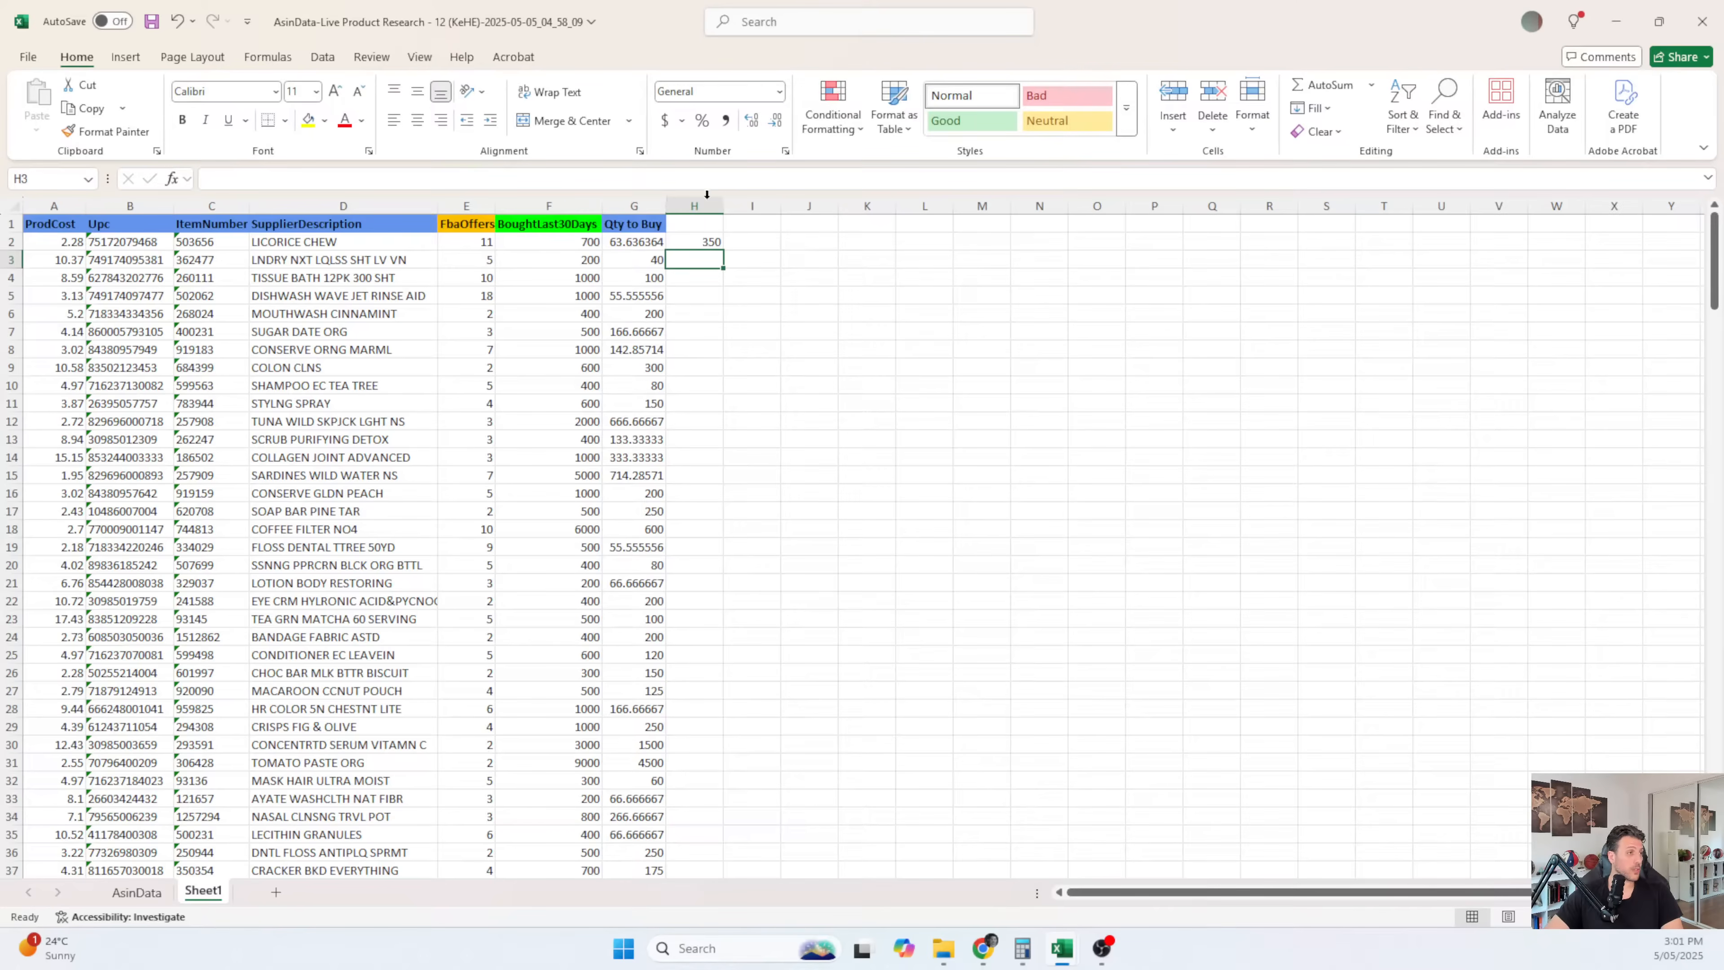
left_click(685, 242)
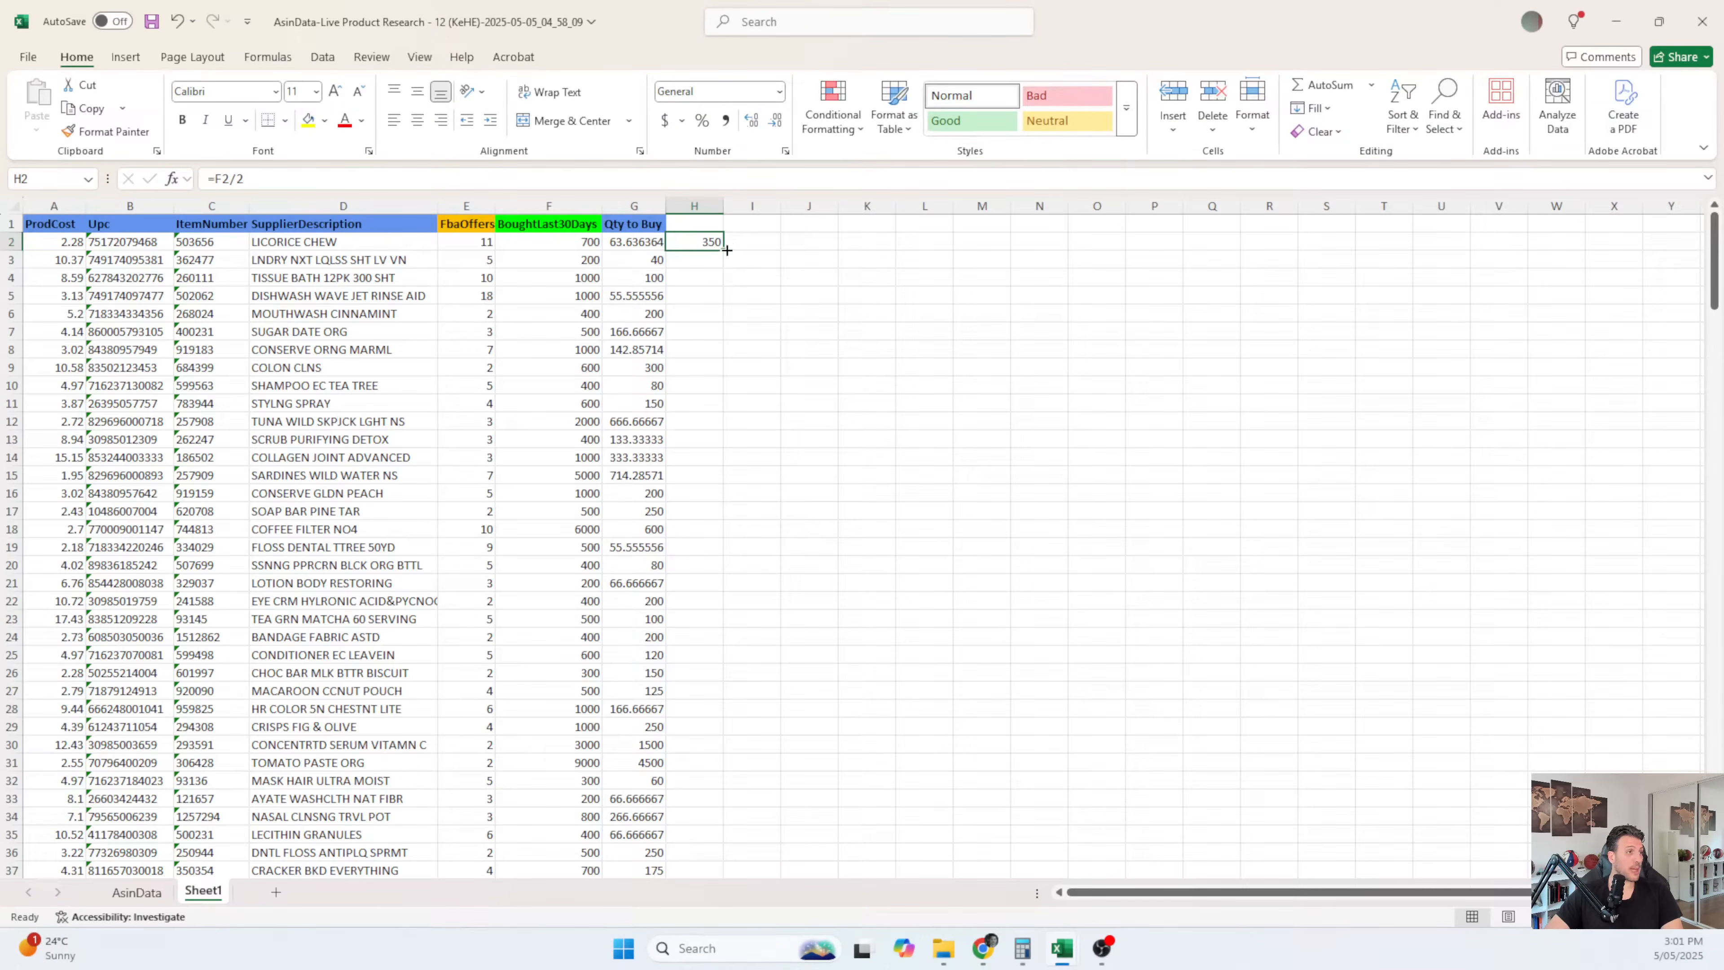
double_click(724, 251)
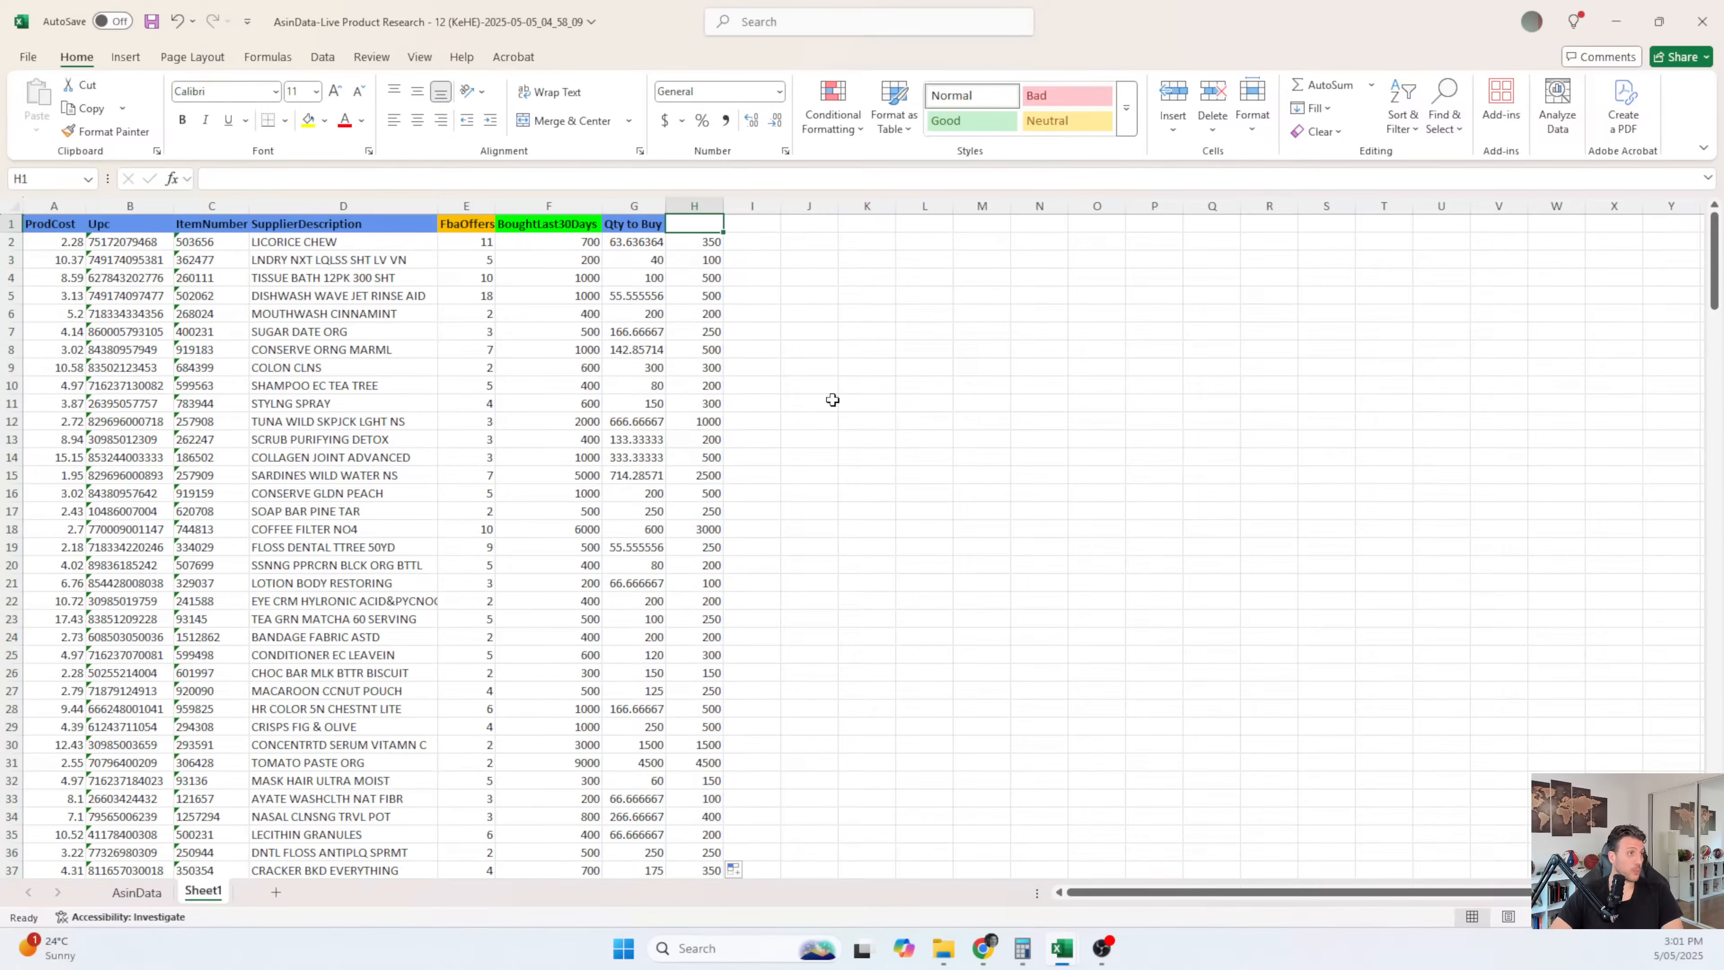
scroll(835, 400, "down", 20)
key("ctrl+c")
key("Left")
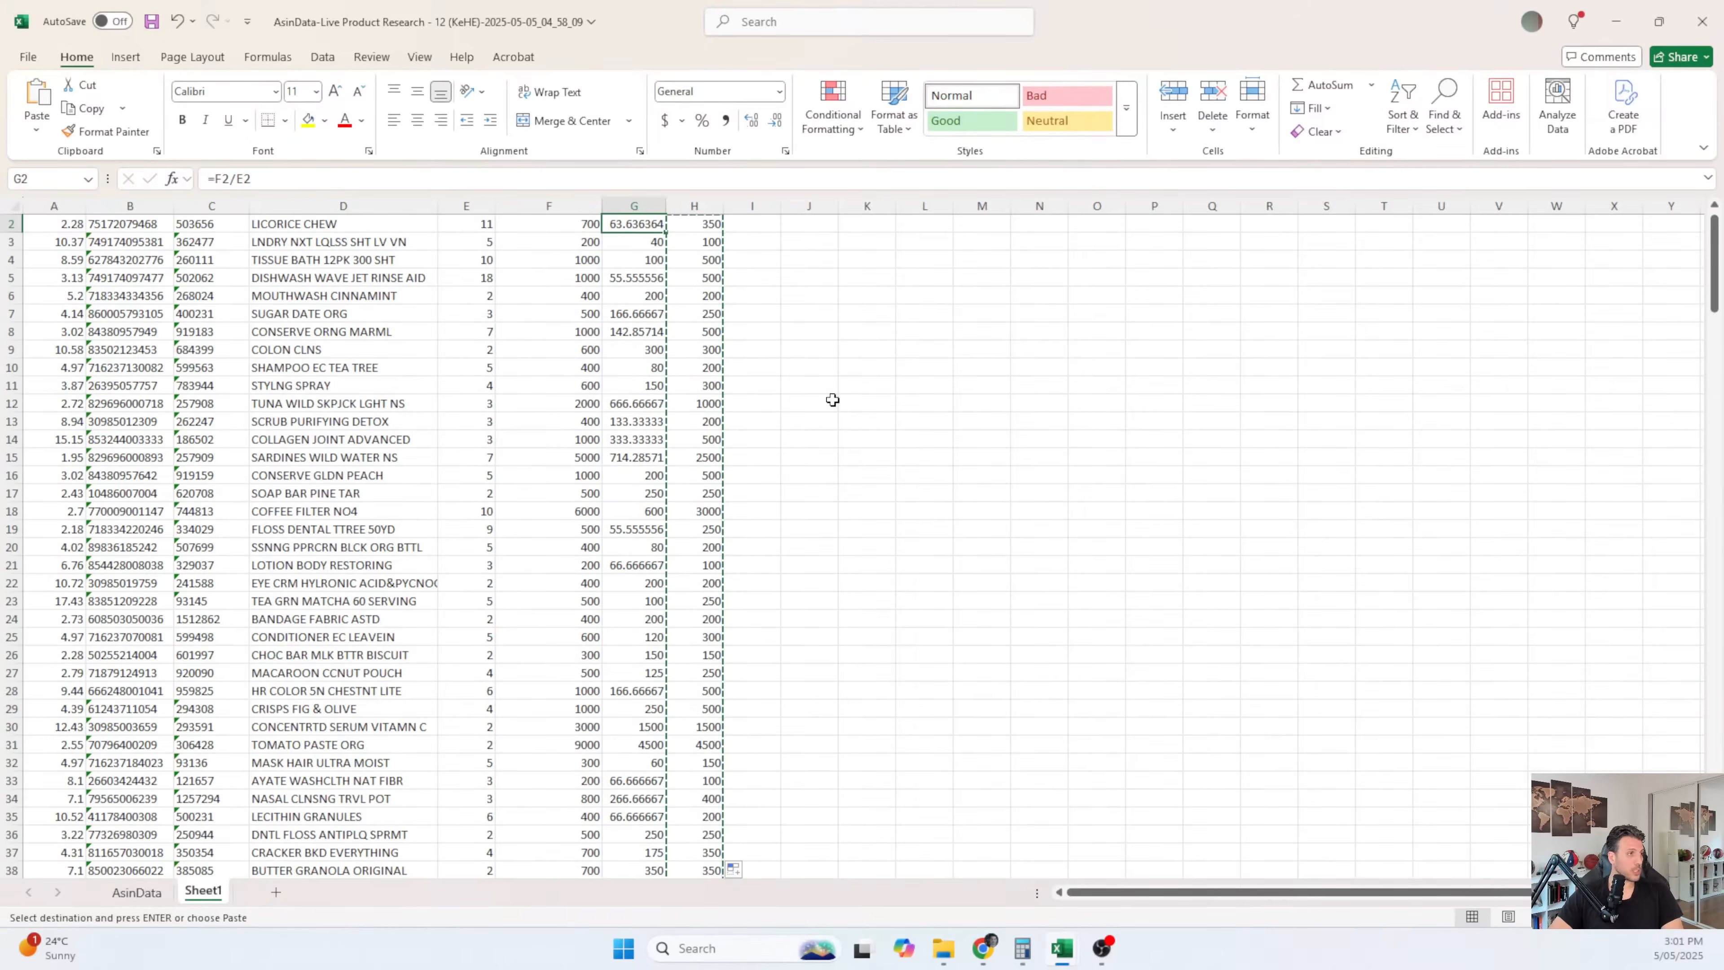
key("ctrl+v")
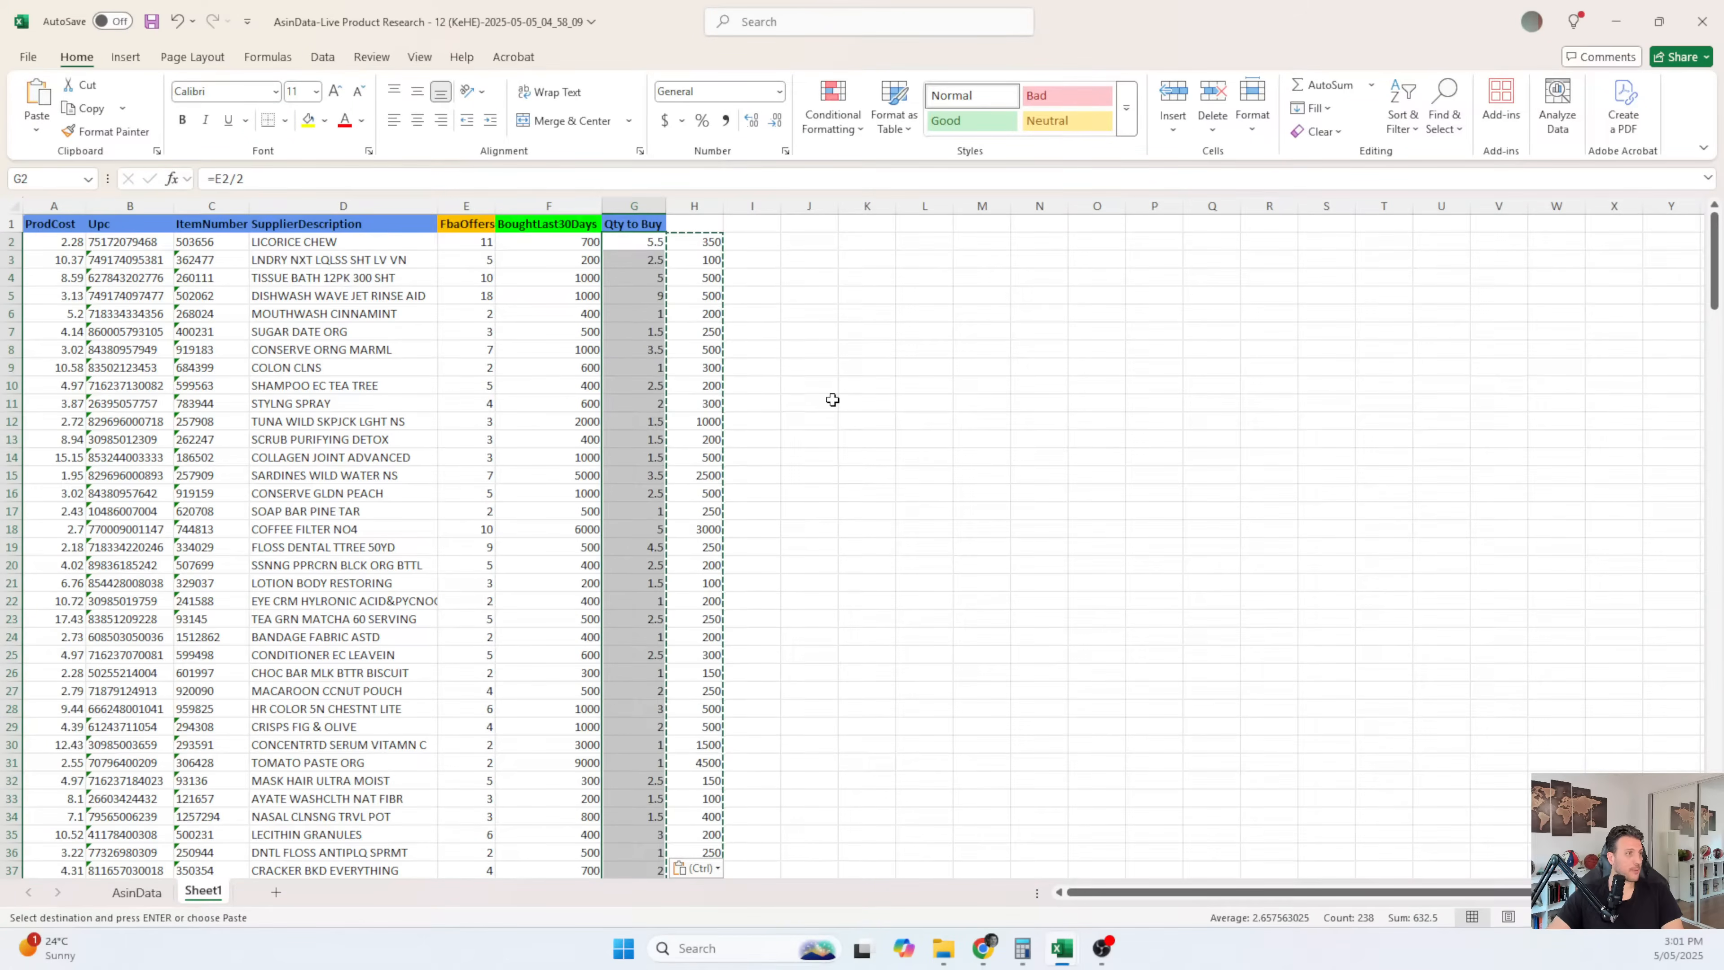
key("ctrl+z")
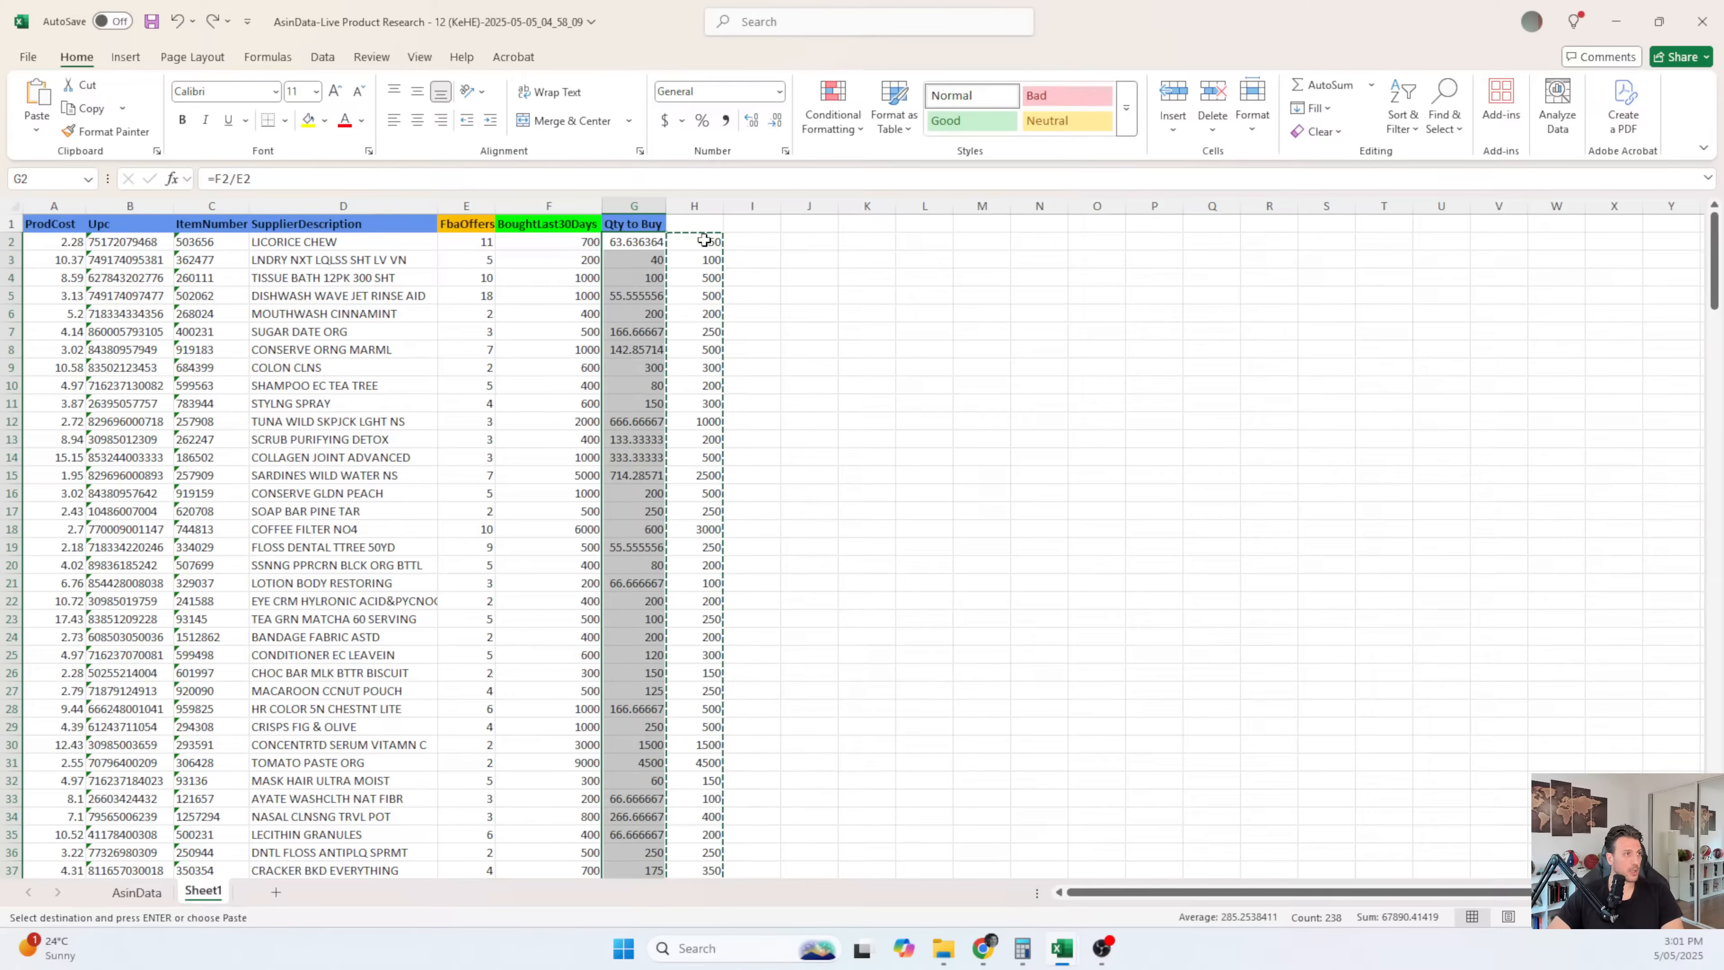
- Copy the Qty to Buy header into cell H1 and delete the old Qty to Buy column G
left_click(656, 222)
key("ctrl+c")
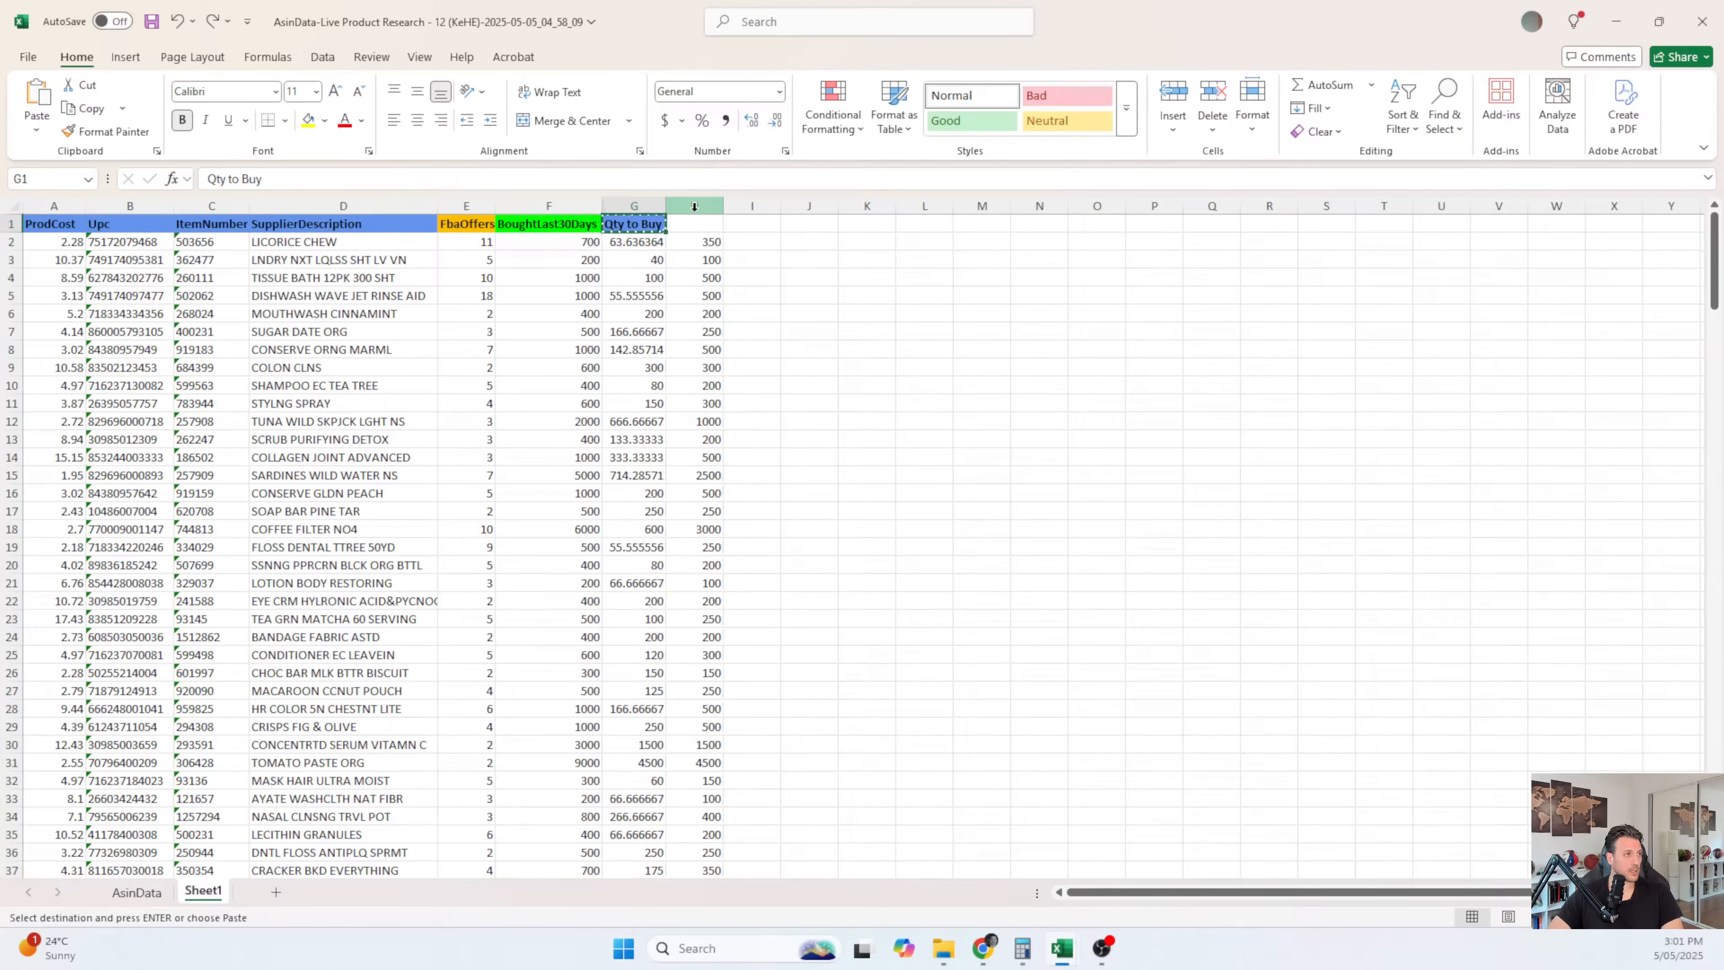
left_click(668, 222)
key("ctrl+v")
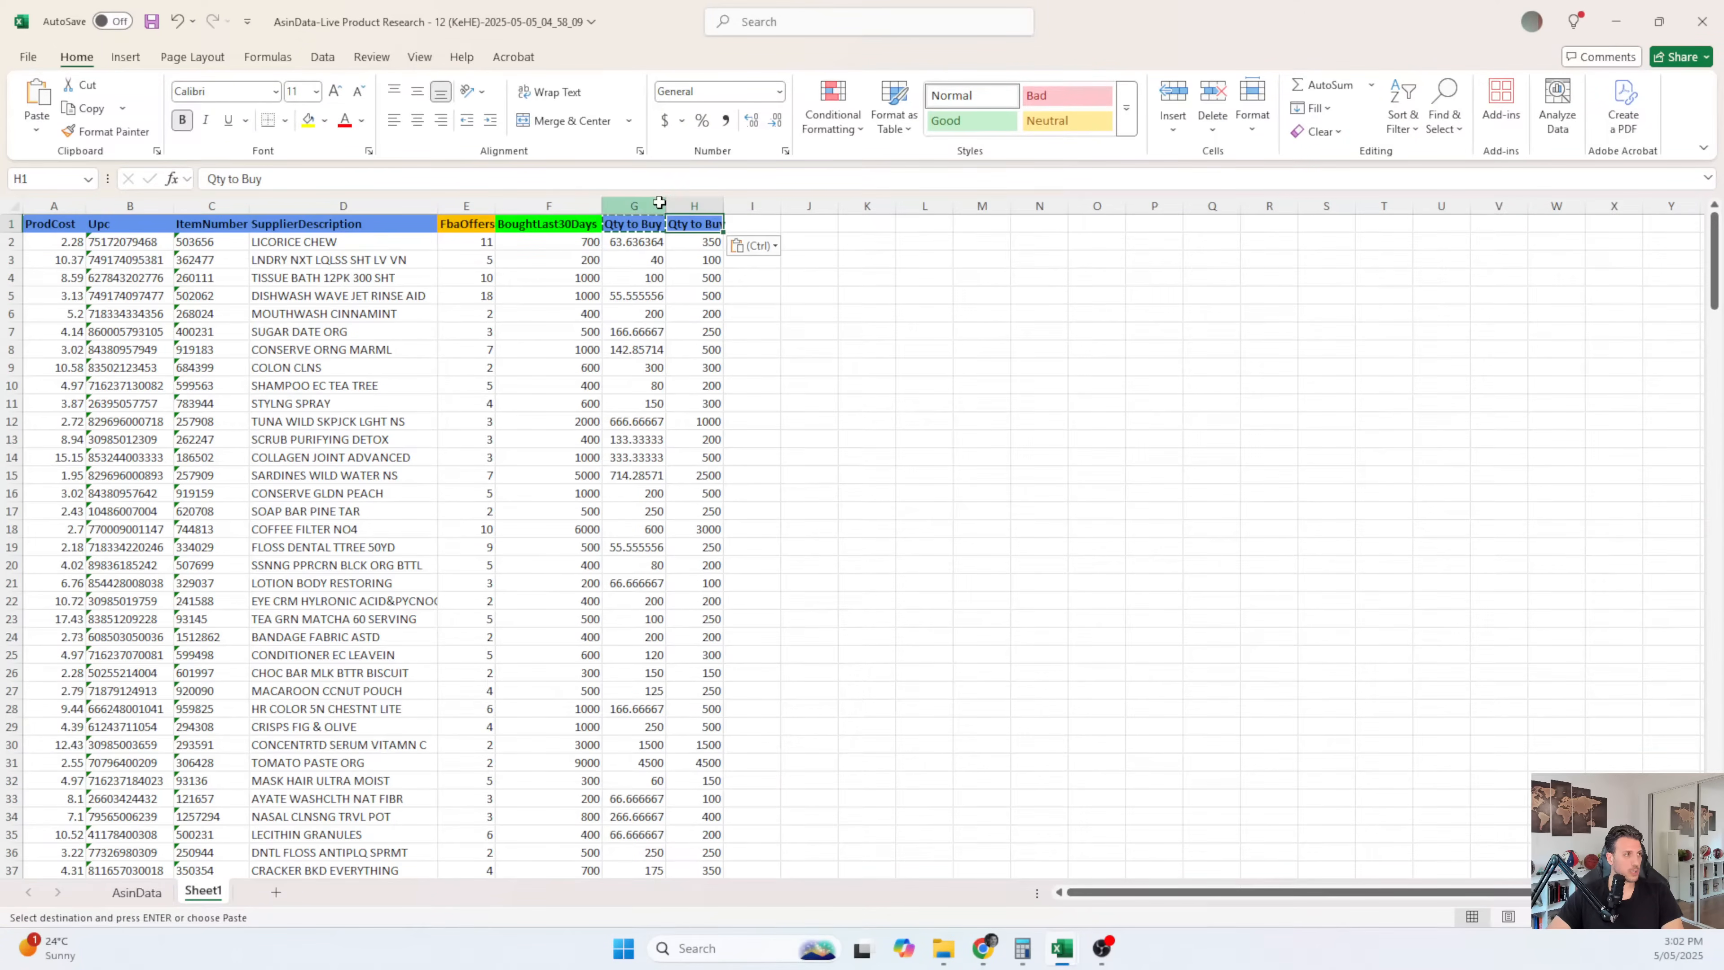
right_click(638, 206)
left_click(712, 409)
left_click(767, 403)
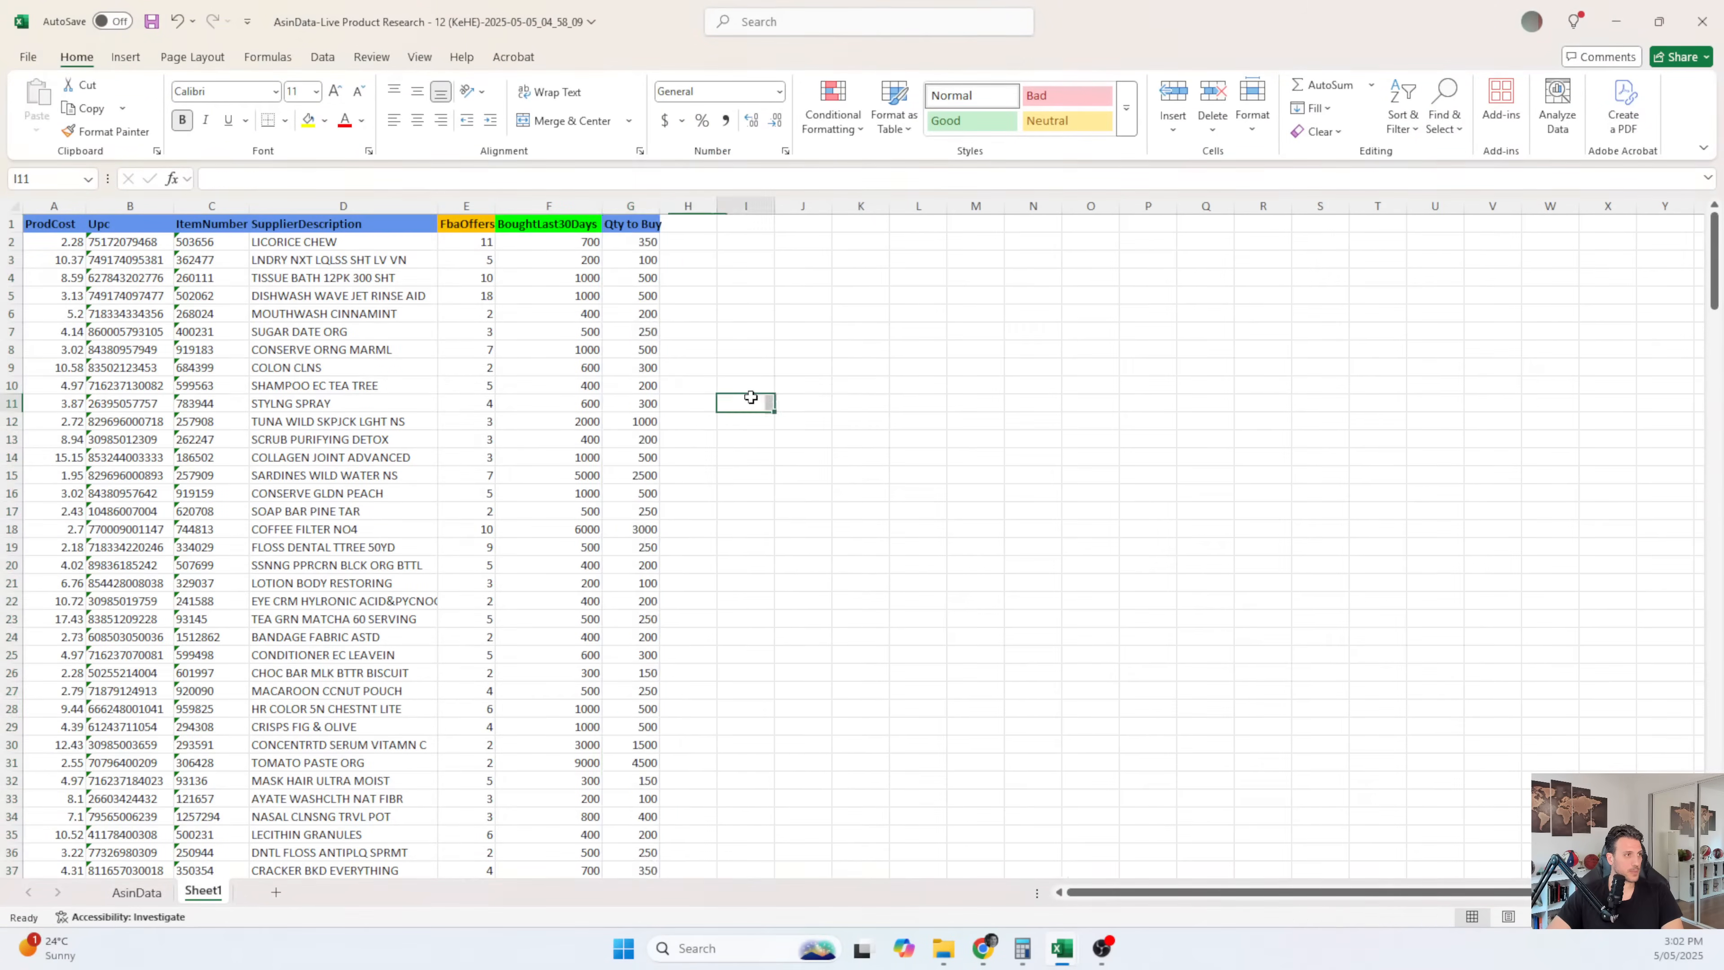
- Add the header "Requested Price" in cell H1 of Sheet1
left_click(683, 229)
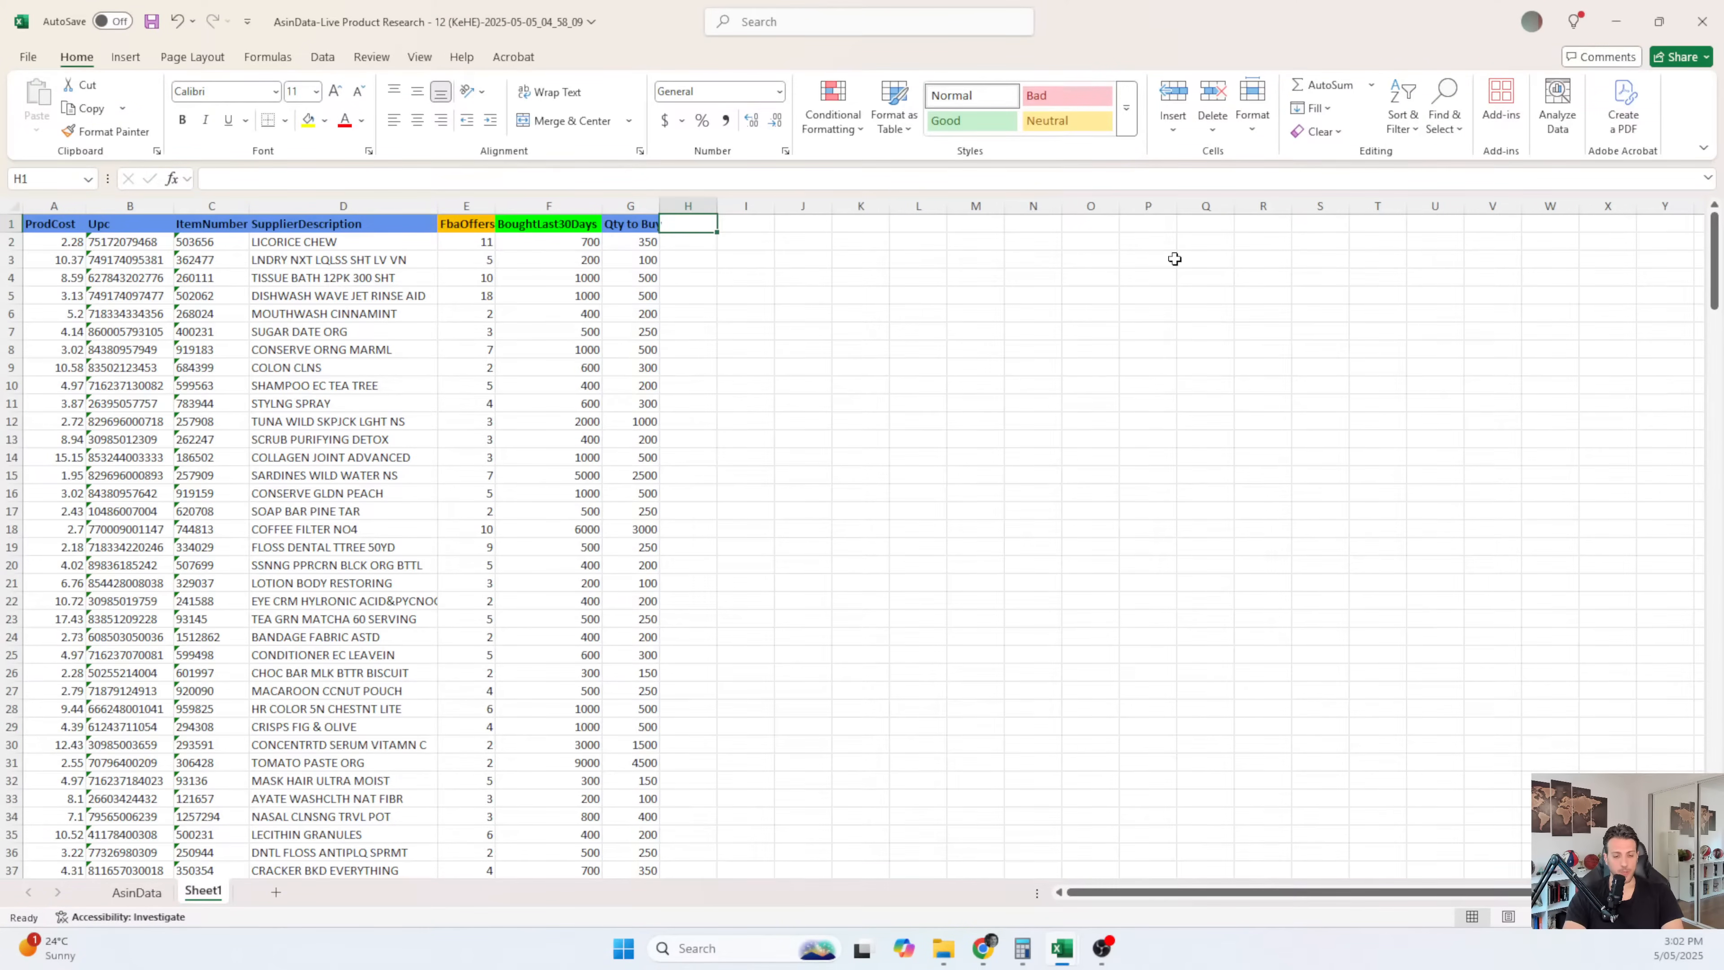
type("Requeste")
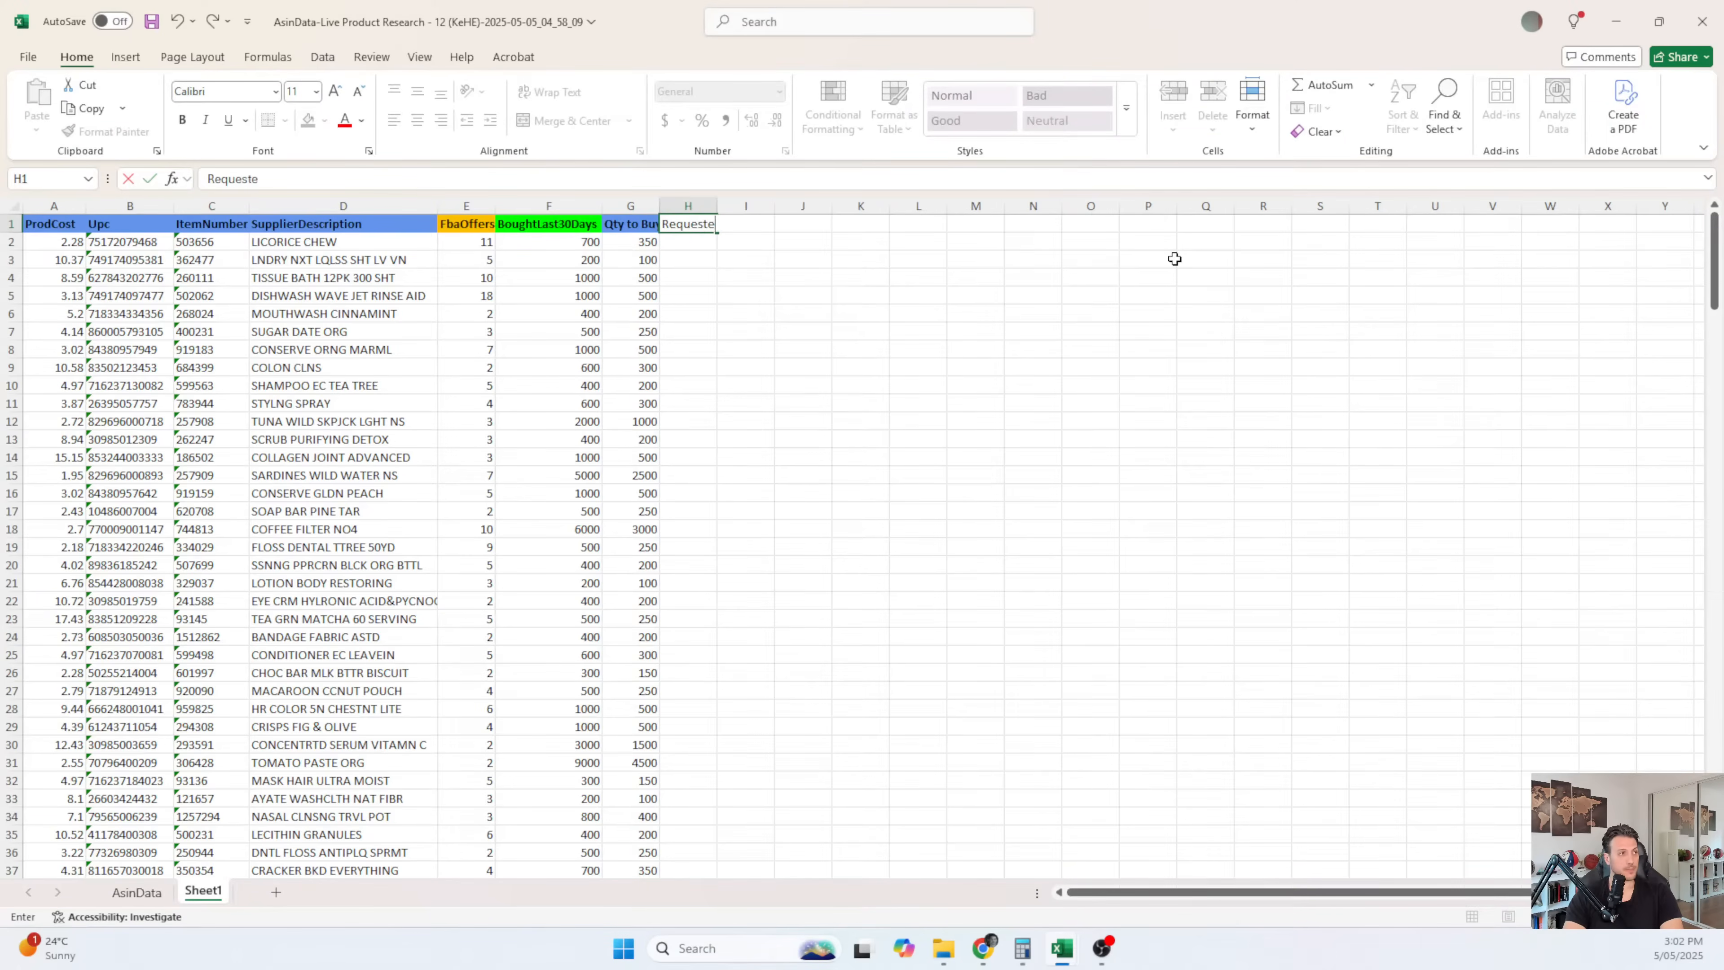
type("d Price")
key("Return")
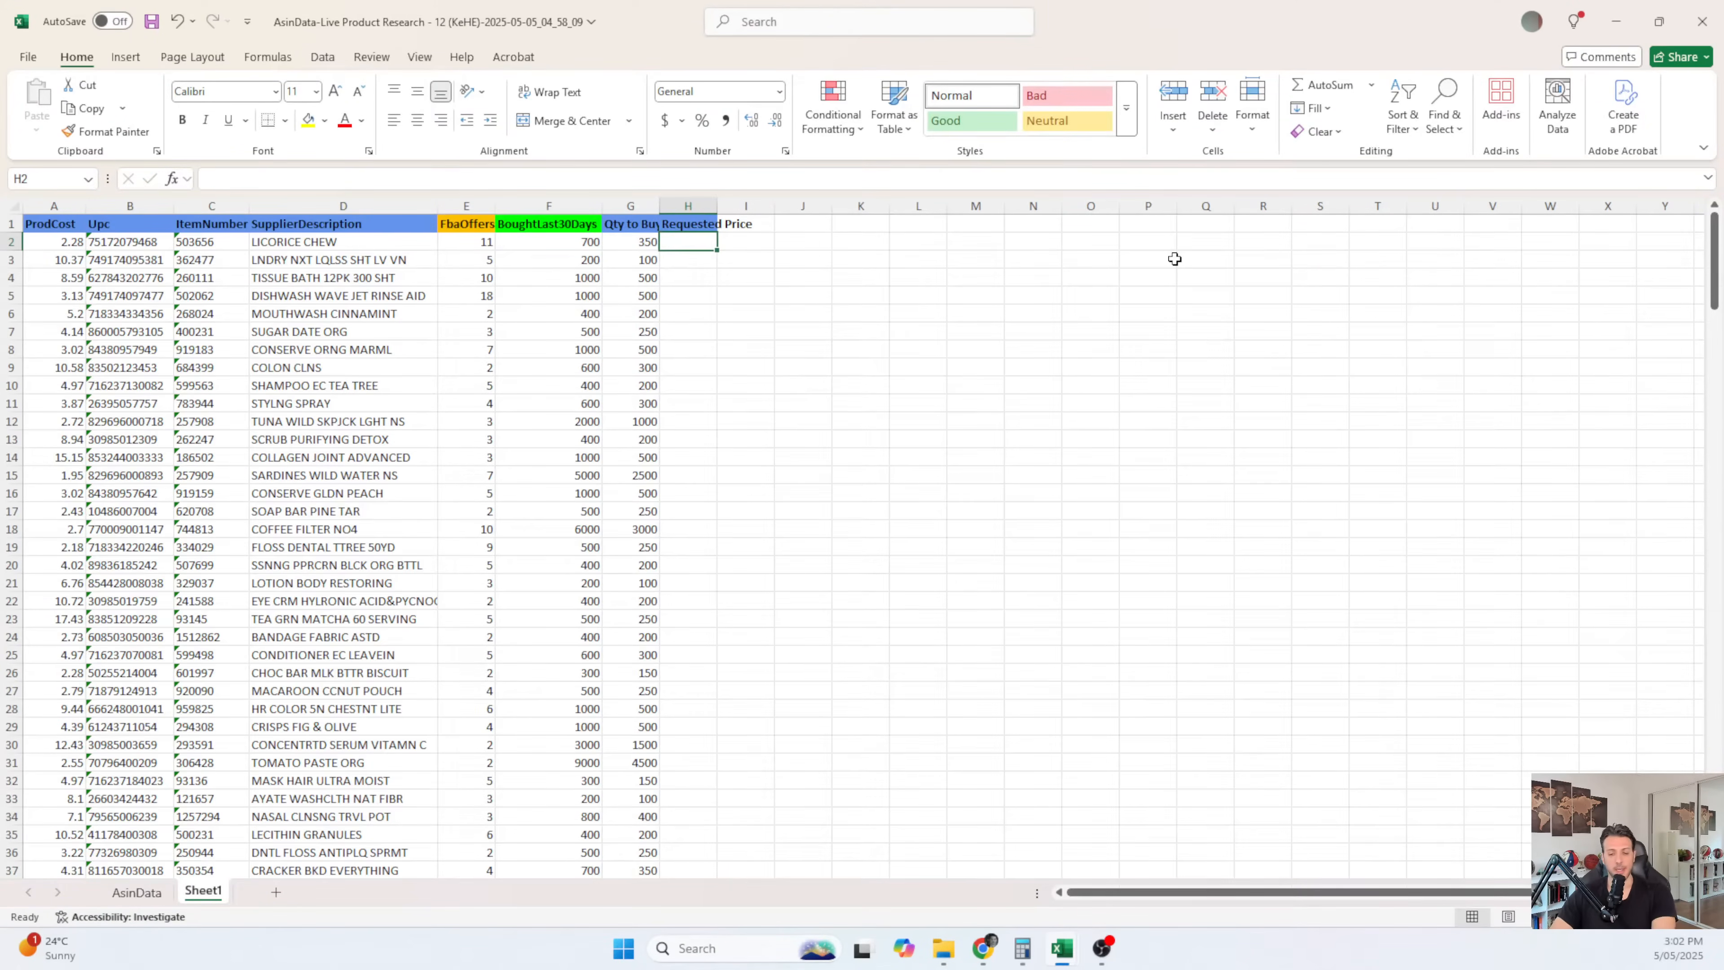
- Enter the formula =A2*0.7 in cell H2 to calculate the requested price as 70% of ProdCost
type("=")
key("Left")
key("Left")
key("Left")
key("Left")
key("Left")
key("Left")
key("Left")
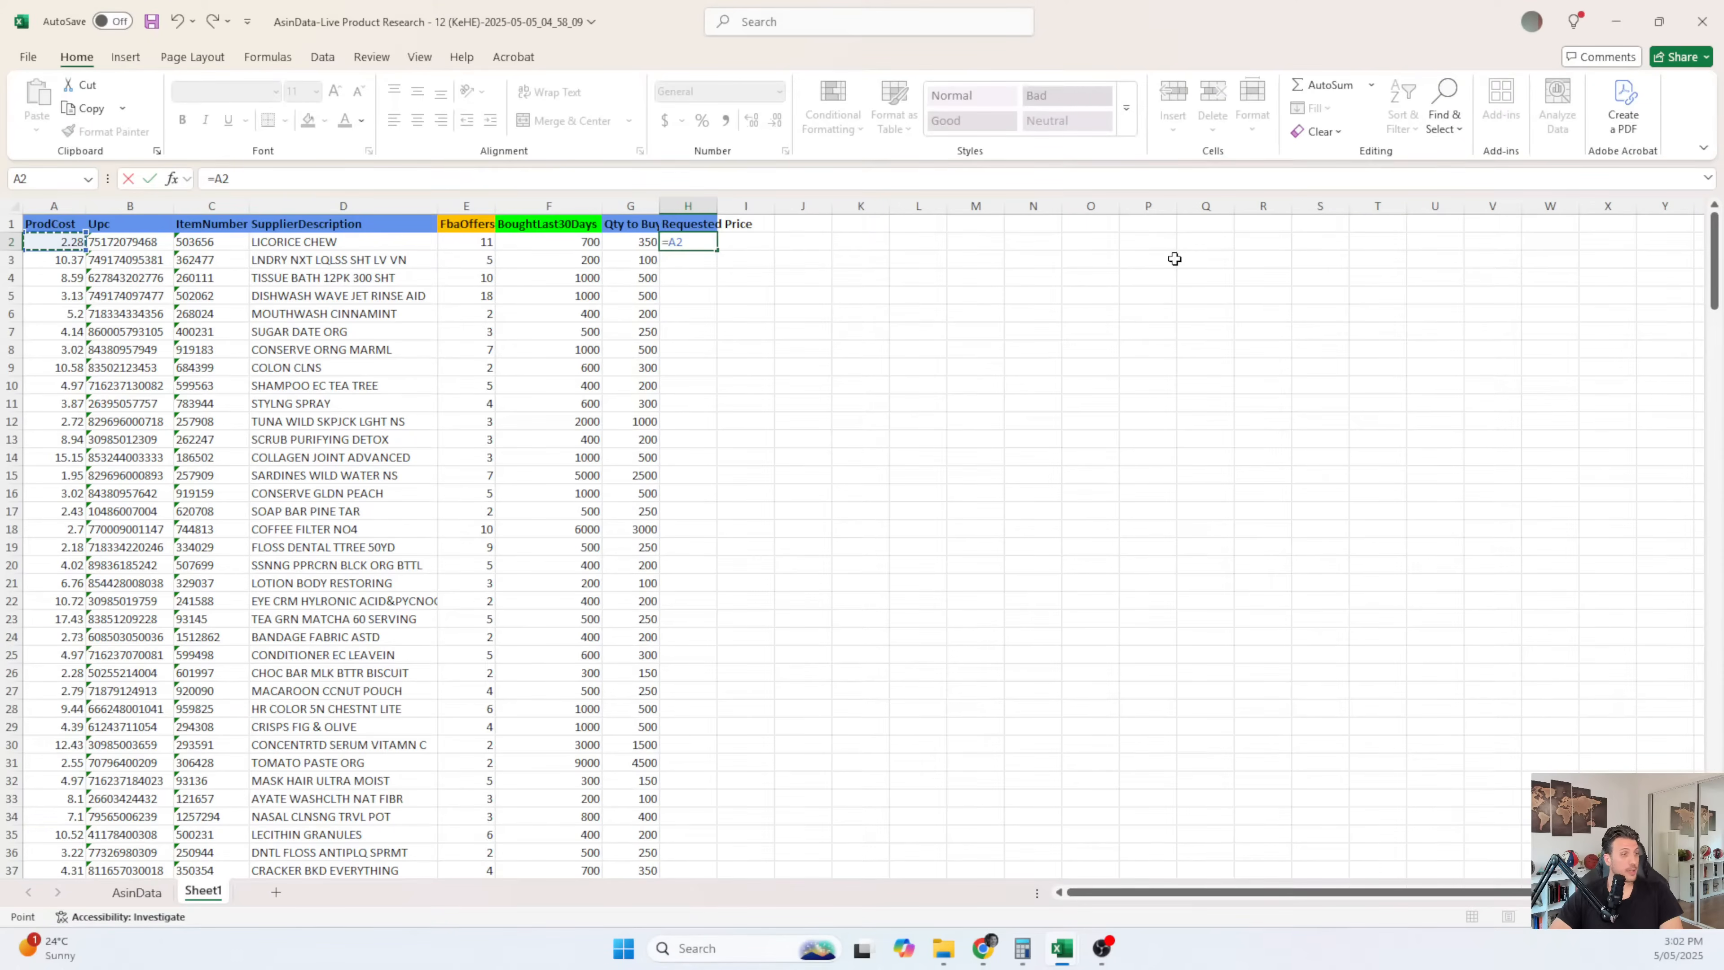
type("*")
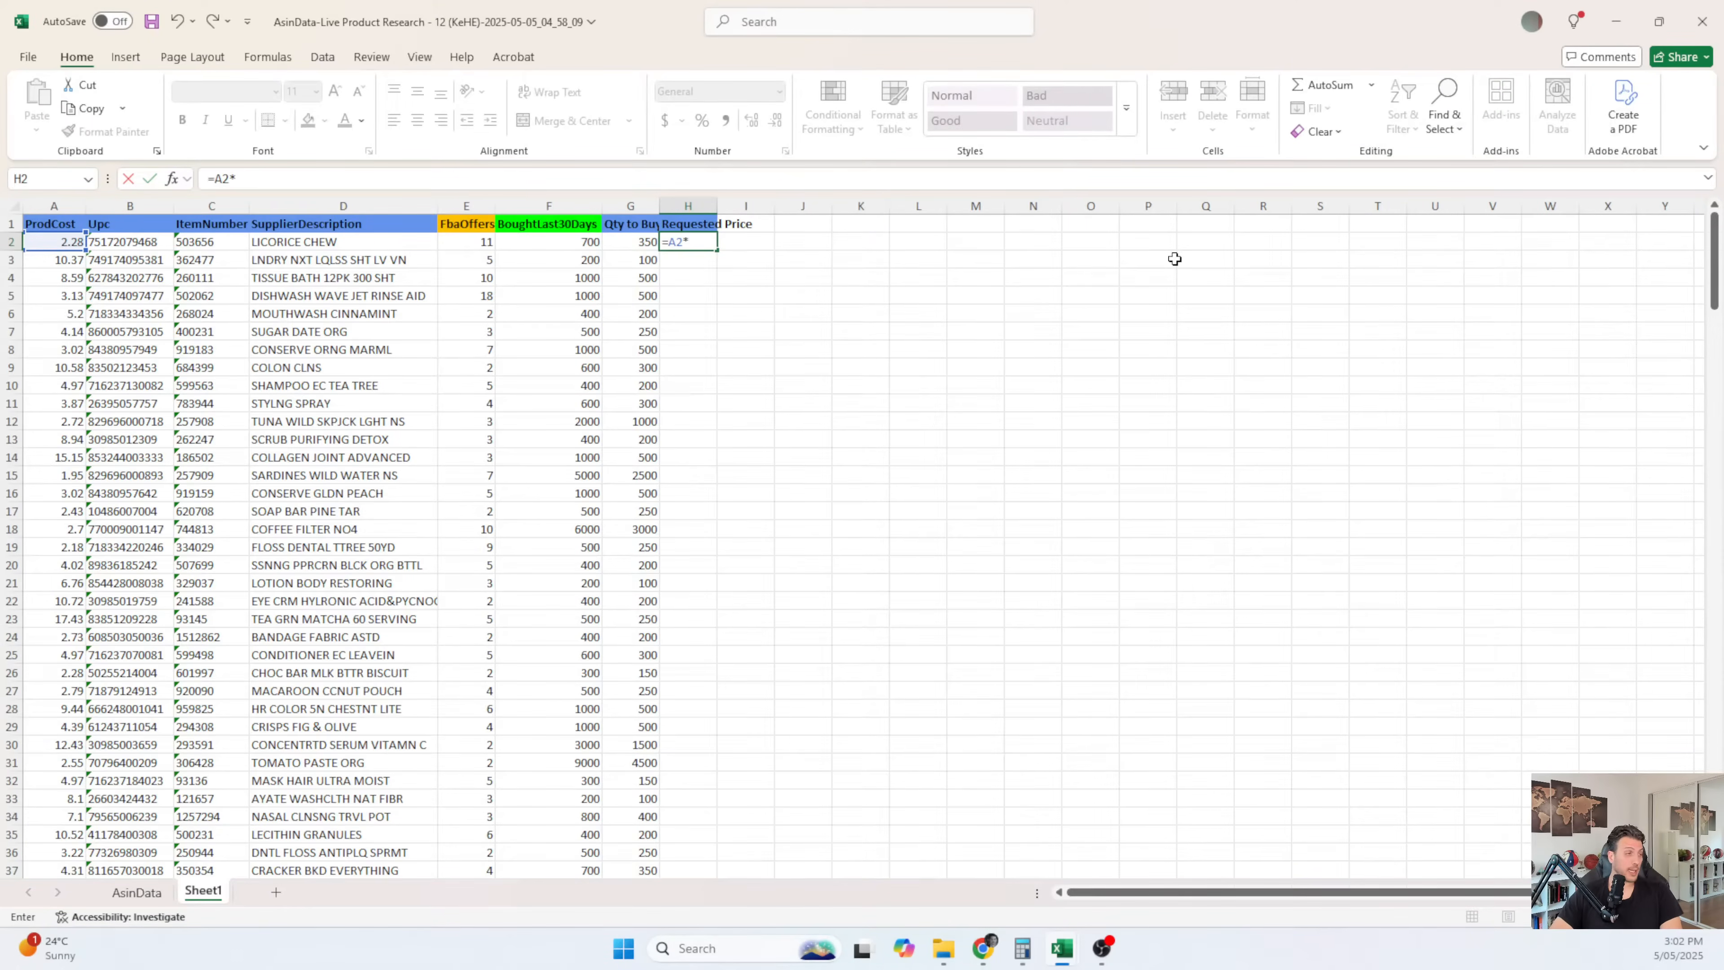
type("0.7")
key("Return")
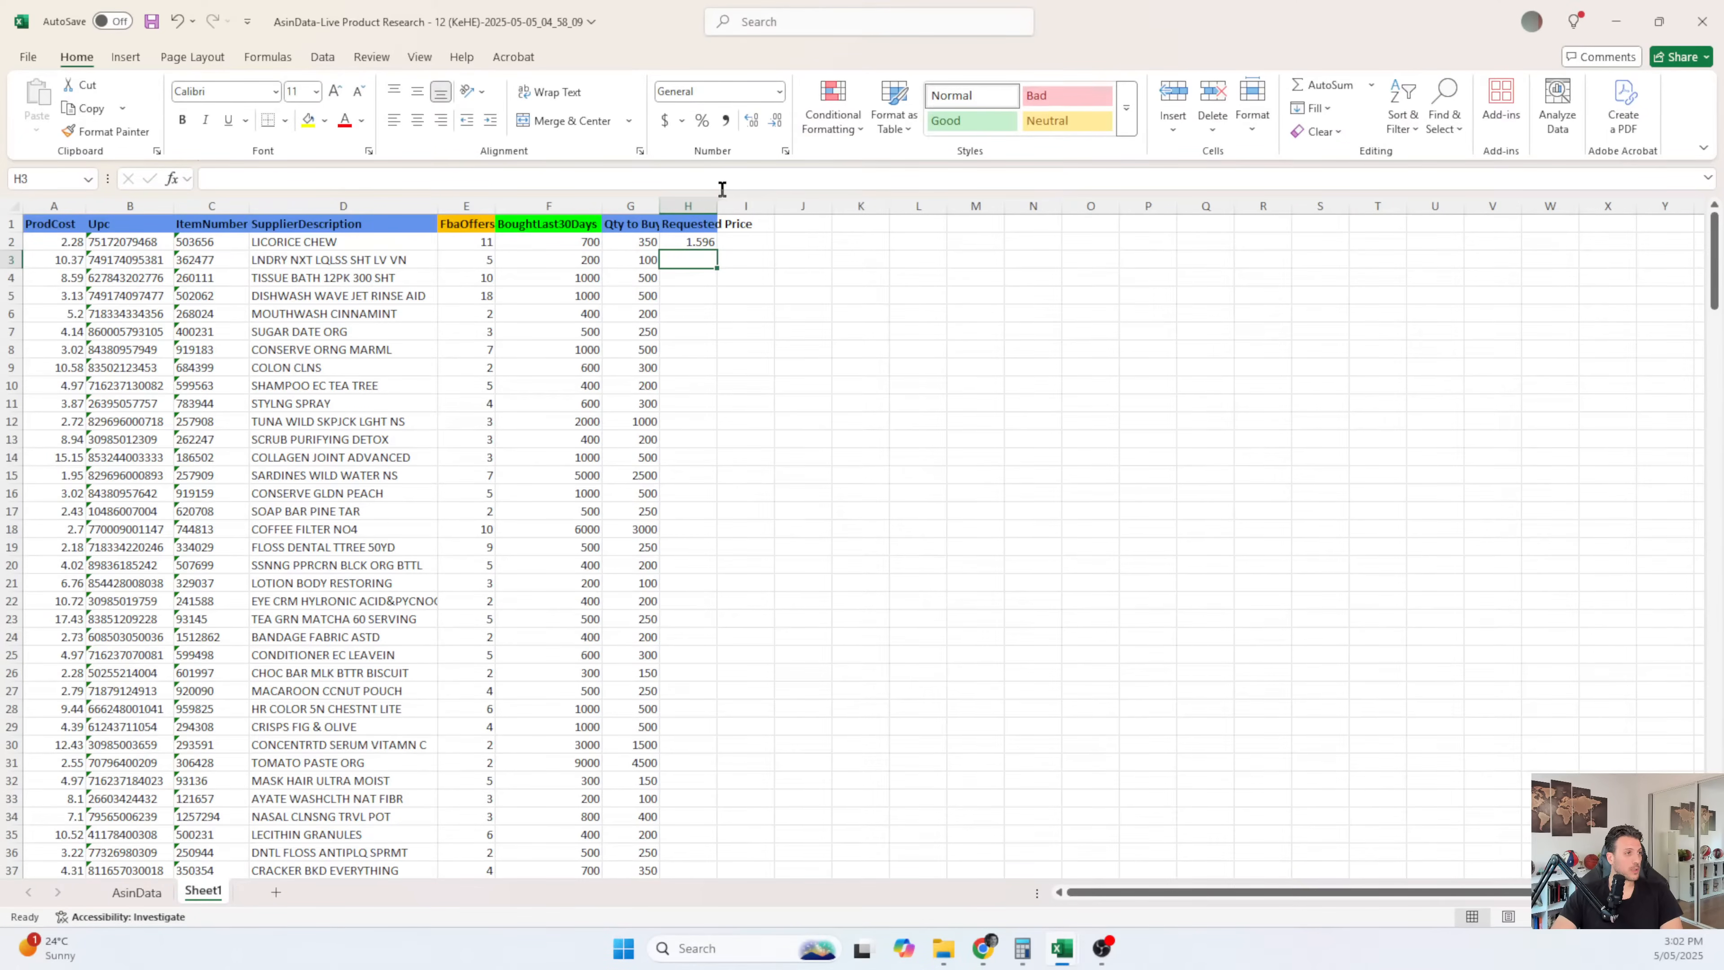
- Apply the dollar Accounting format to H2 and fill its formula down the Requested Price column for all product rows
left_click(689, 243)
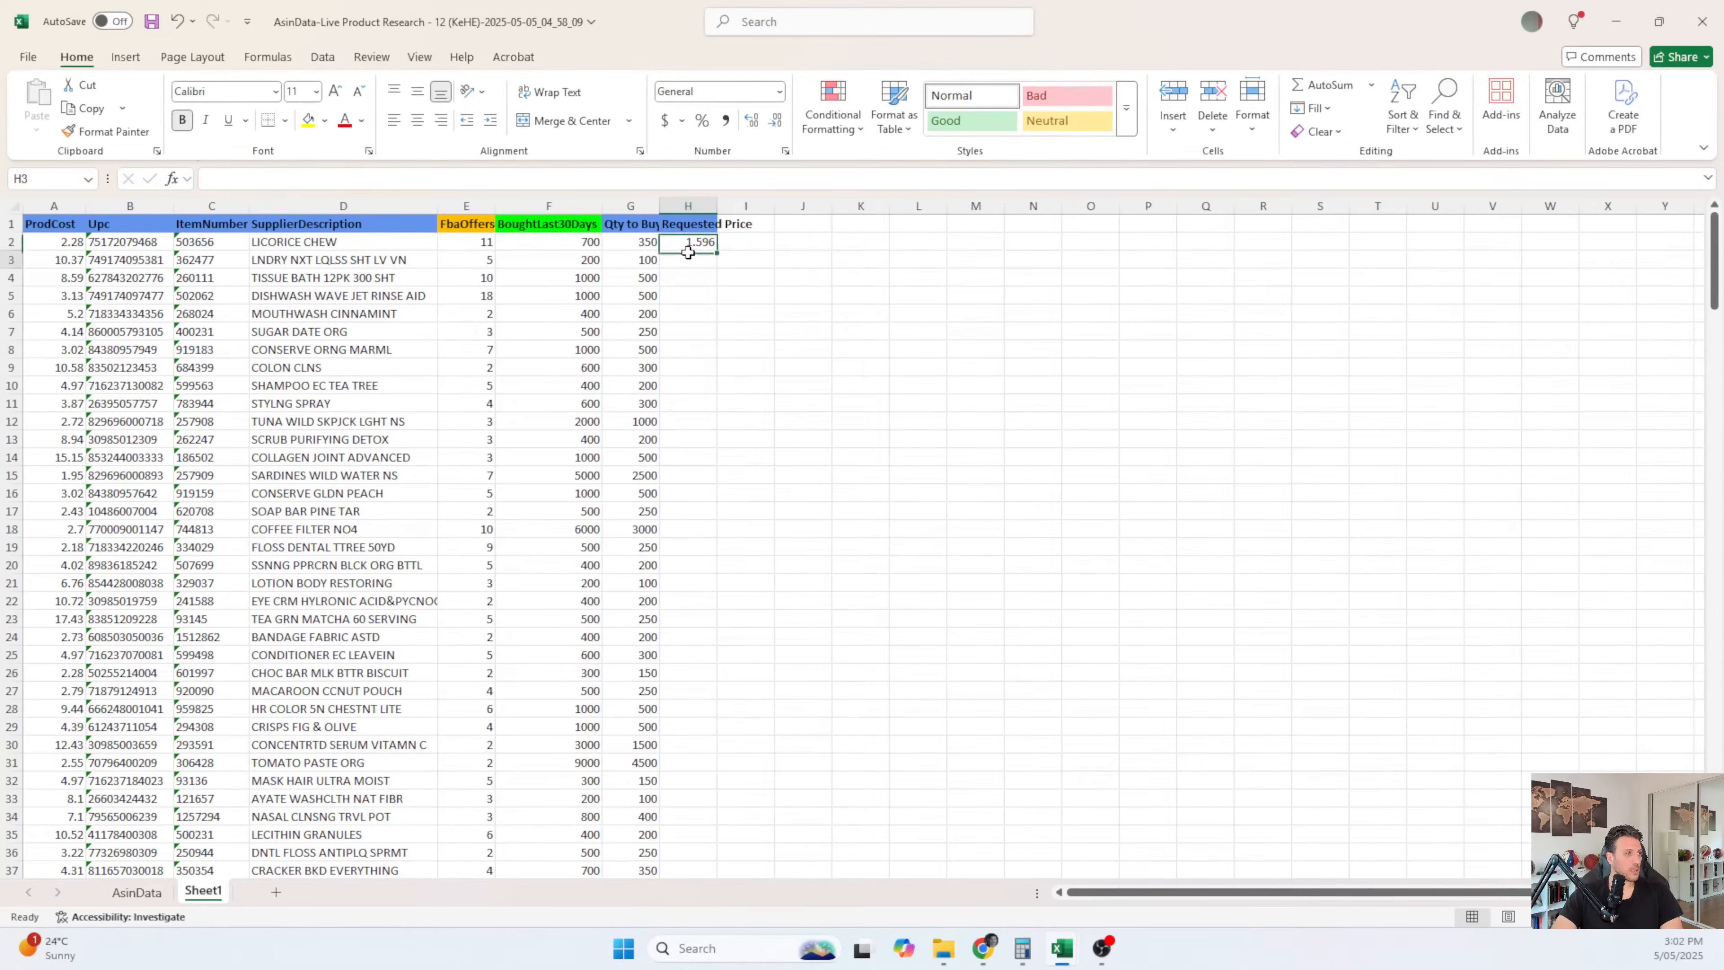
left_click(664, 121)
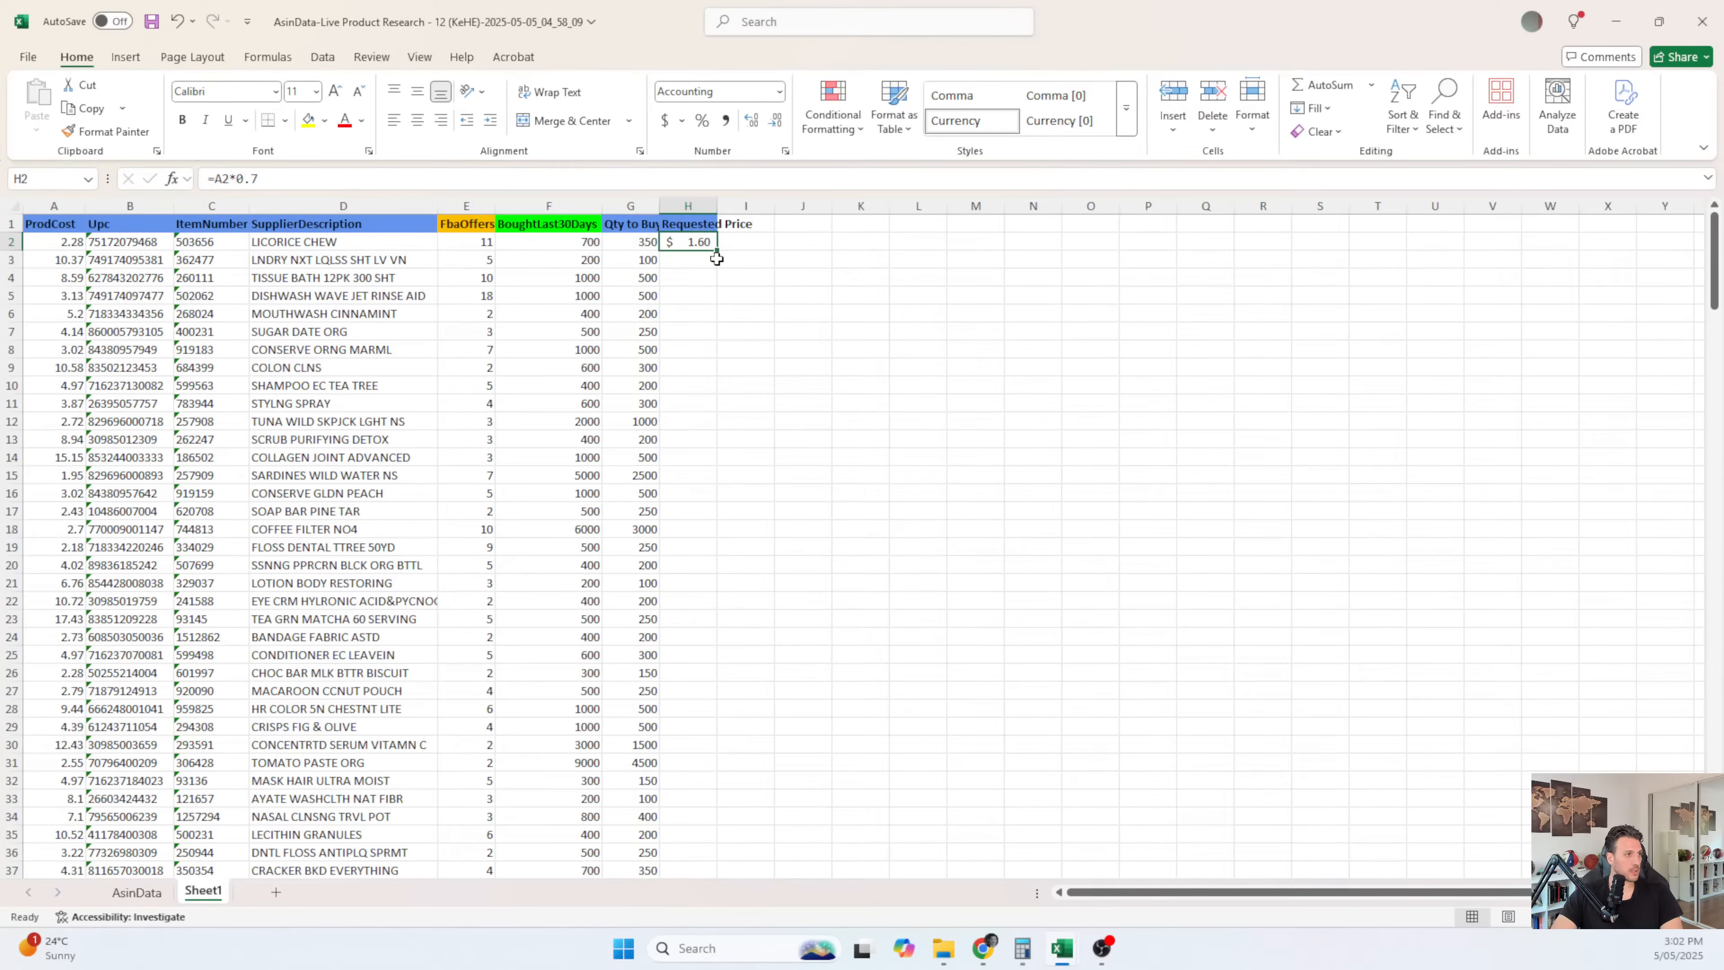
right_click(713, 243)
left_click(716, 245)
double_click(716, 250)
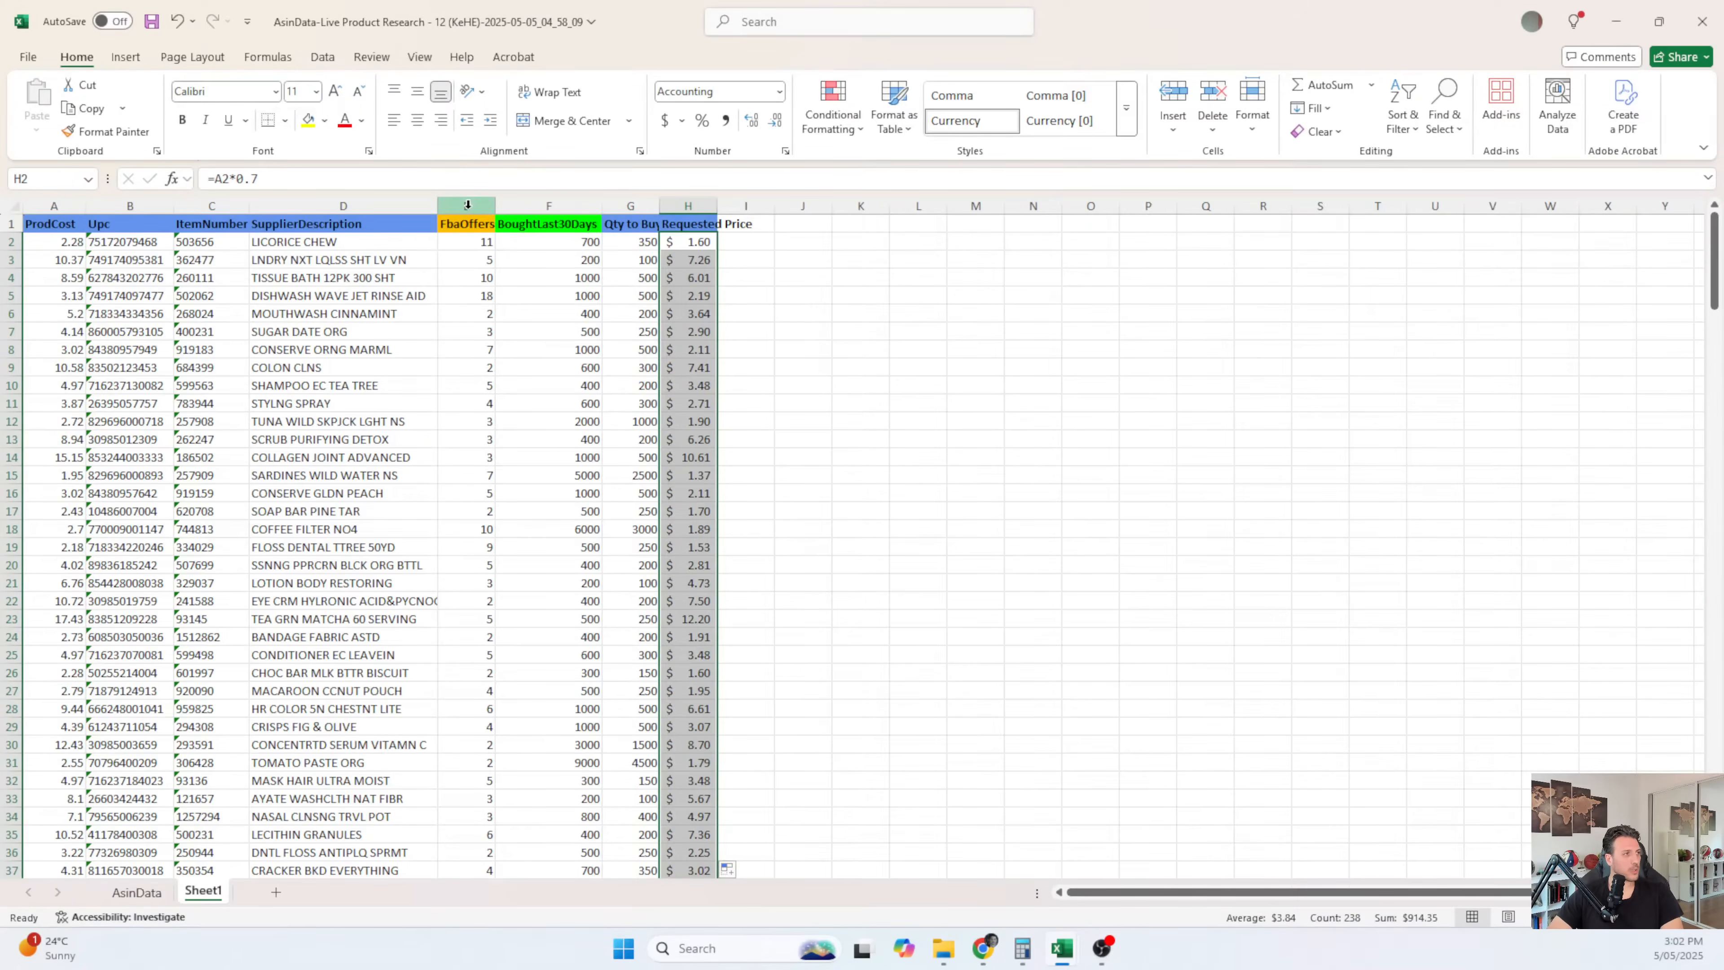
- Copy the Qty to Buy and Requested Price columns and paste them as values only starting at cell I1
left_click(687, 201)
key("ctrl+c")
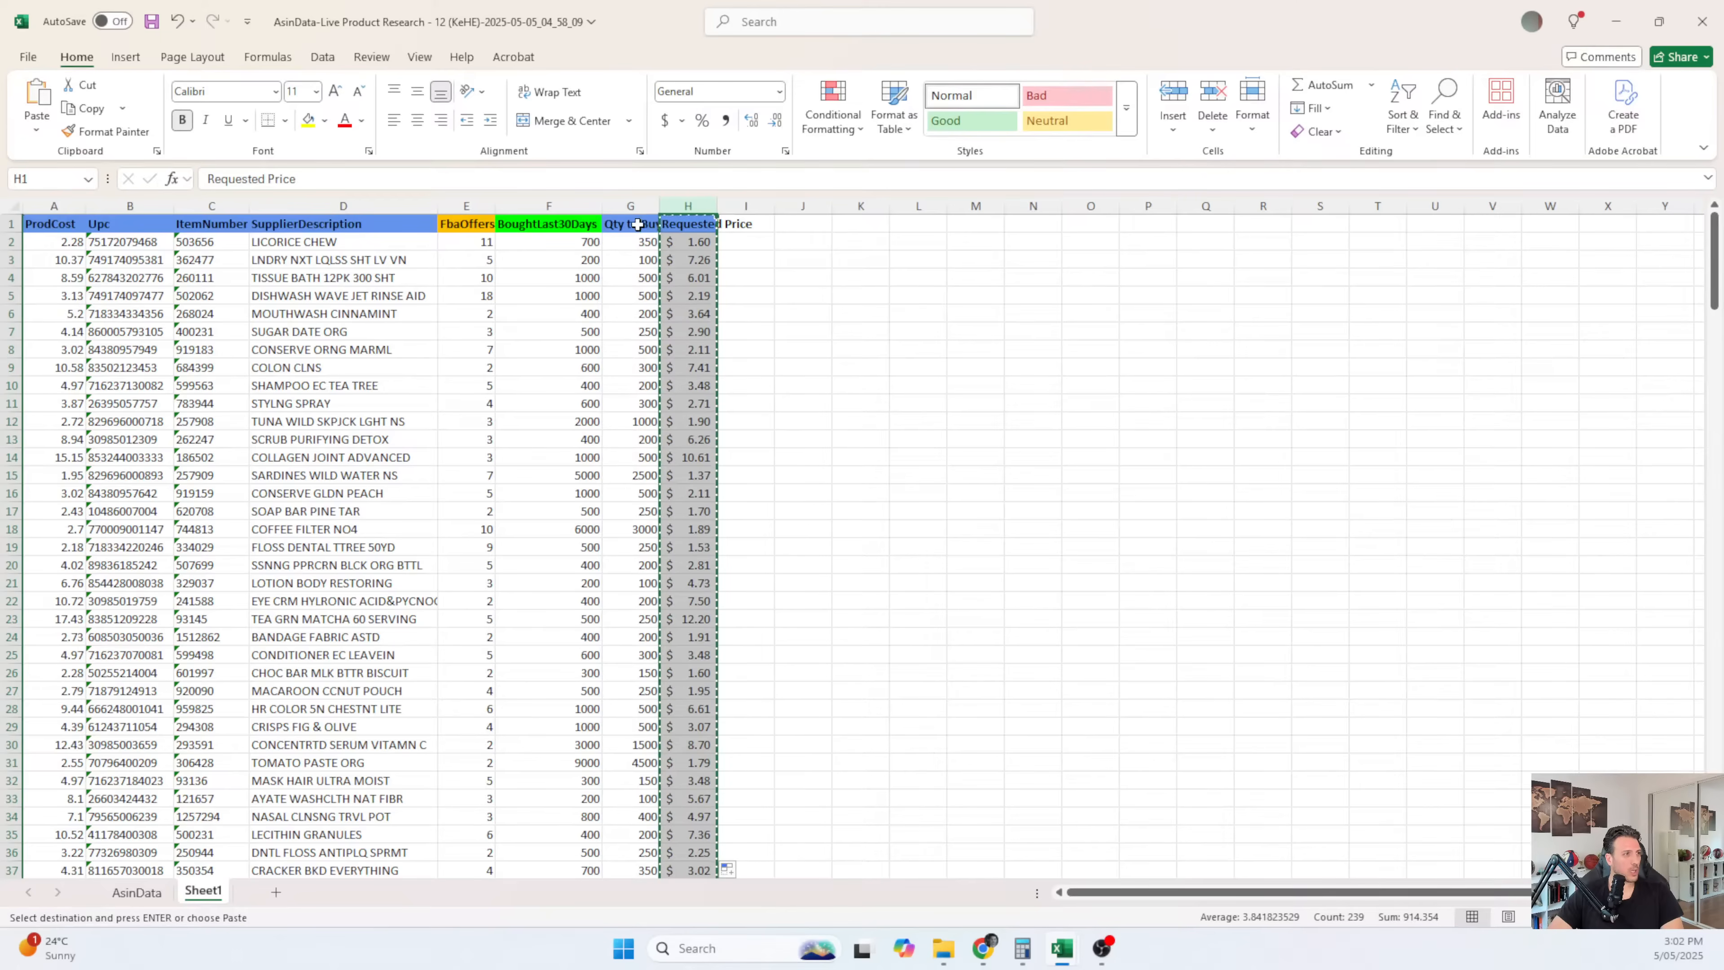
left_click(615, 203)
left_click(745, 224)
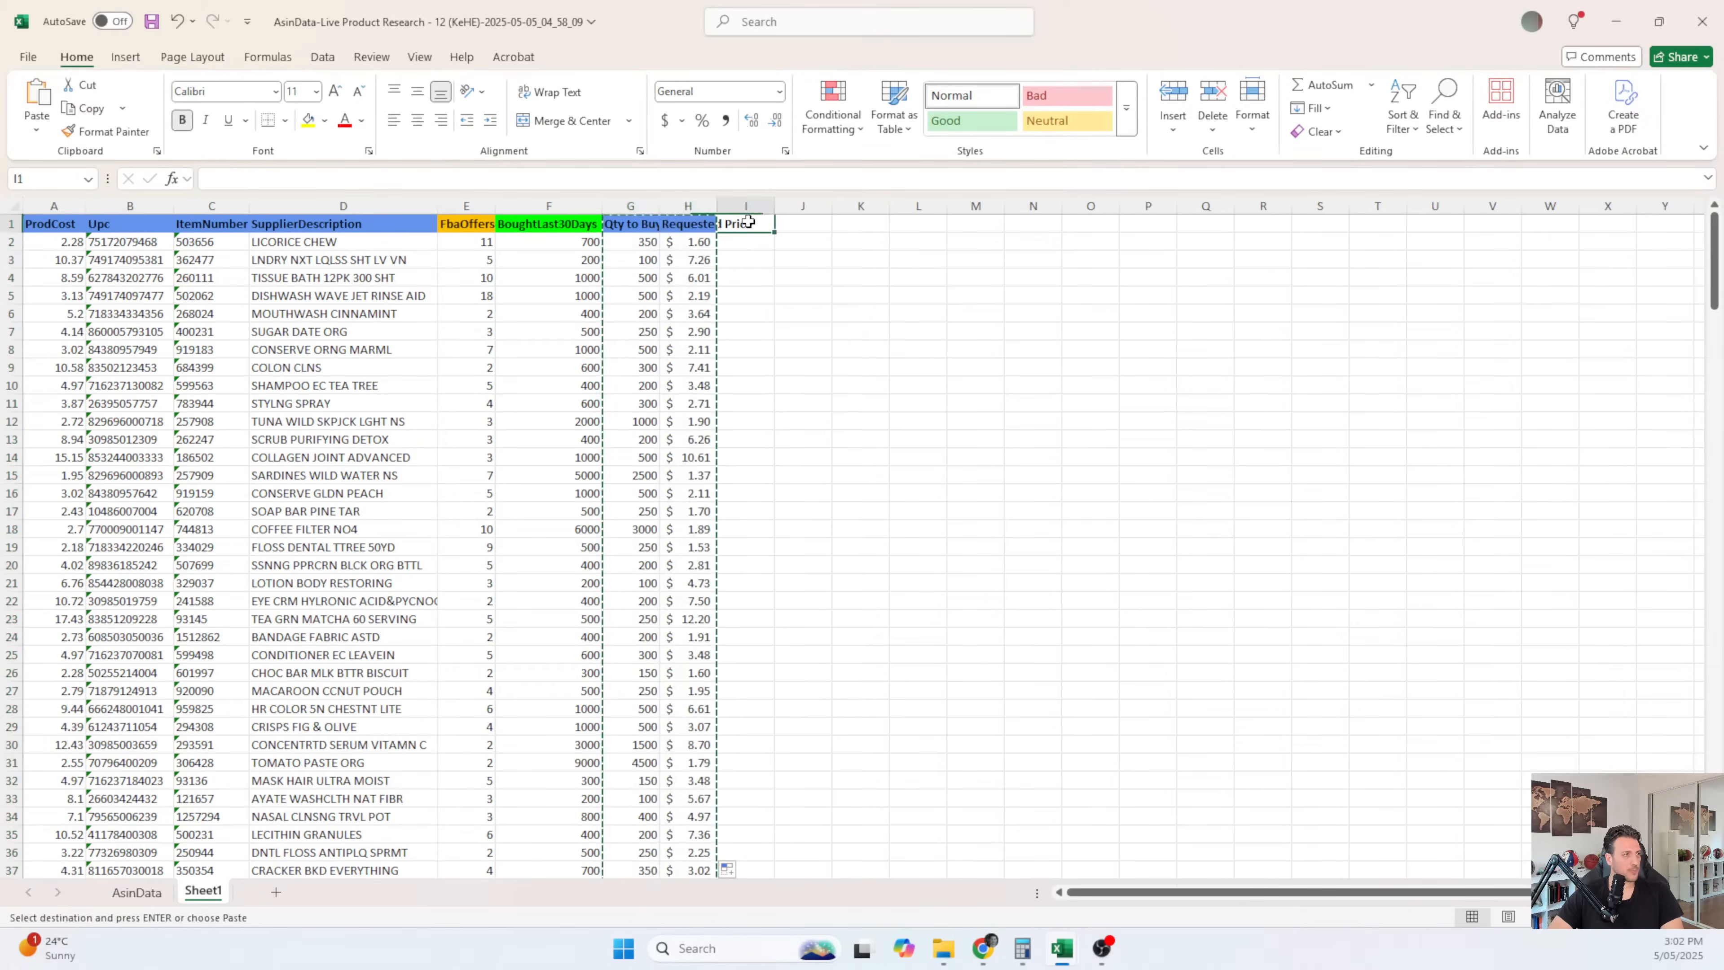
right_click(745, 223)
left_click(821, 343)
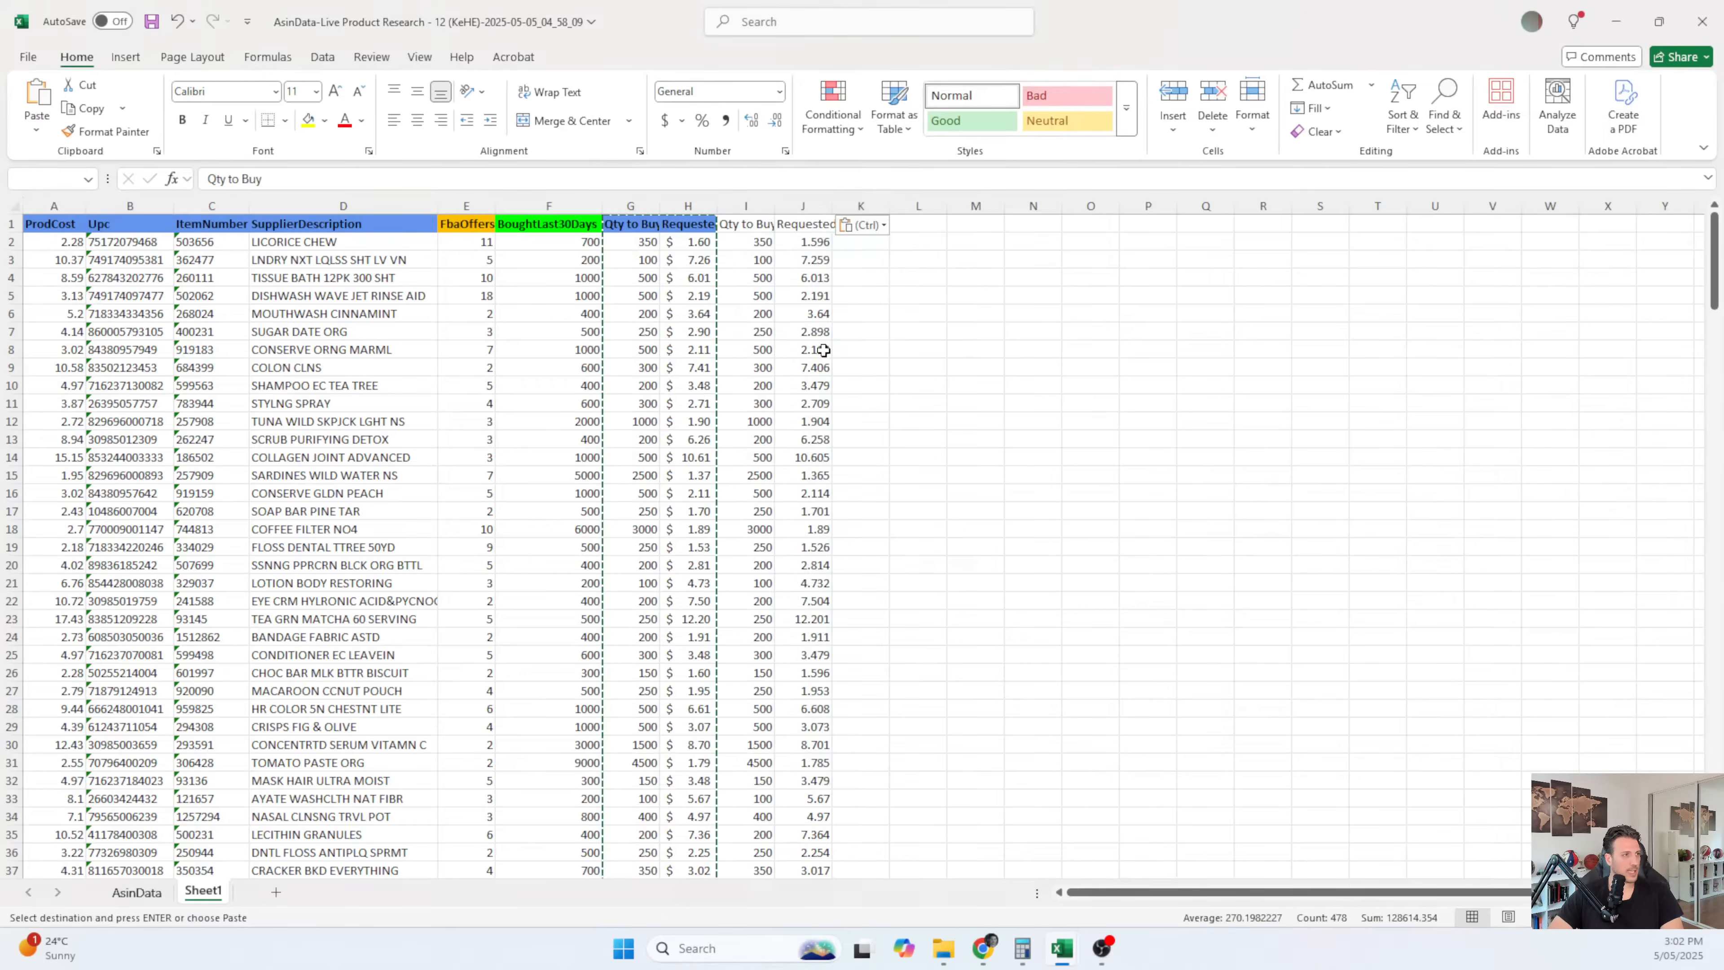
- Apply the dollar Accounting format to the pasted Requested Price values in column J
left_click_drag(934, 385, 956, 386)
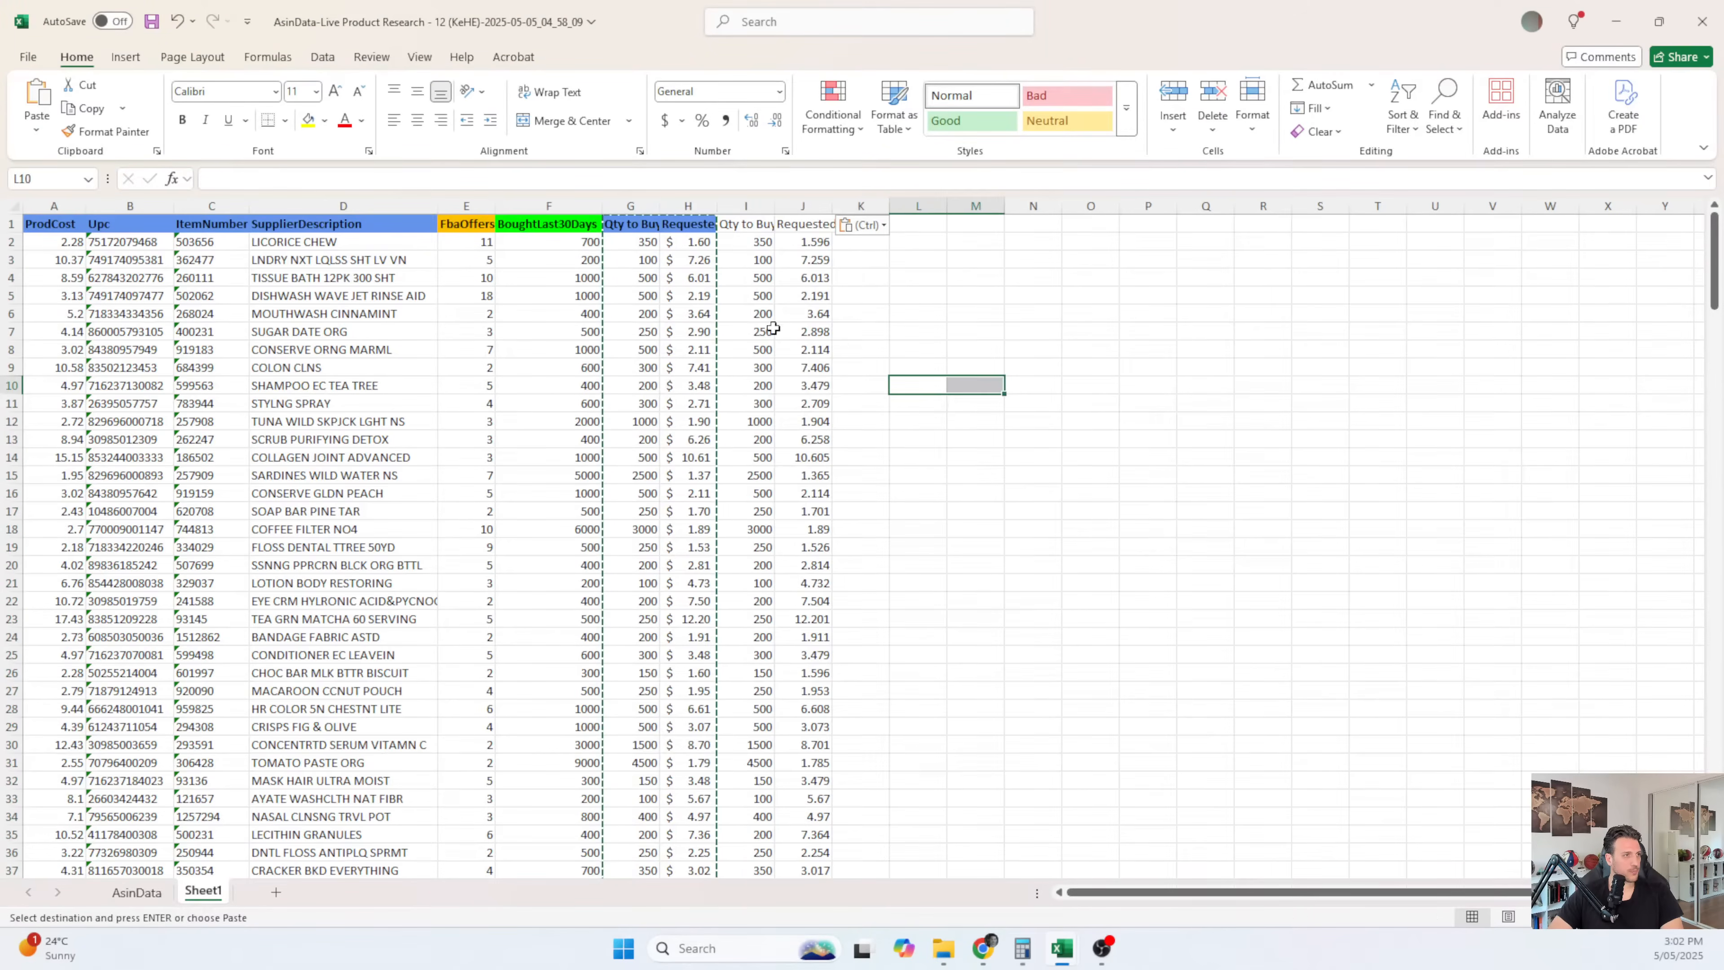
left_click(813, 203)
left_click(665, 120)
left_click(1032, 367)
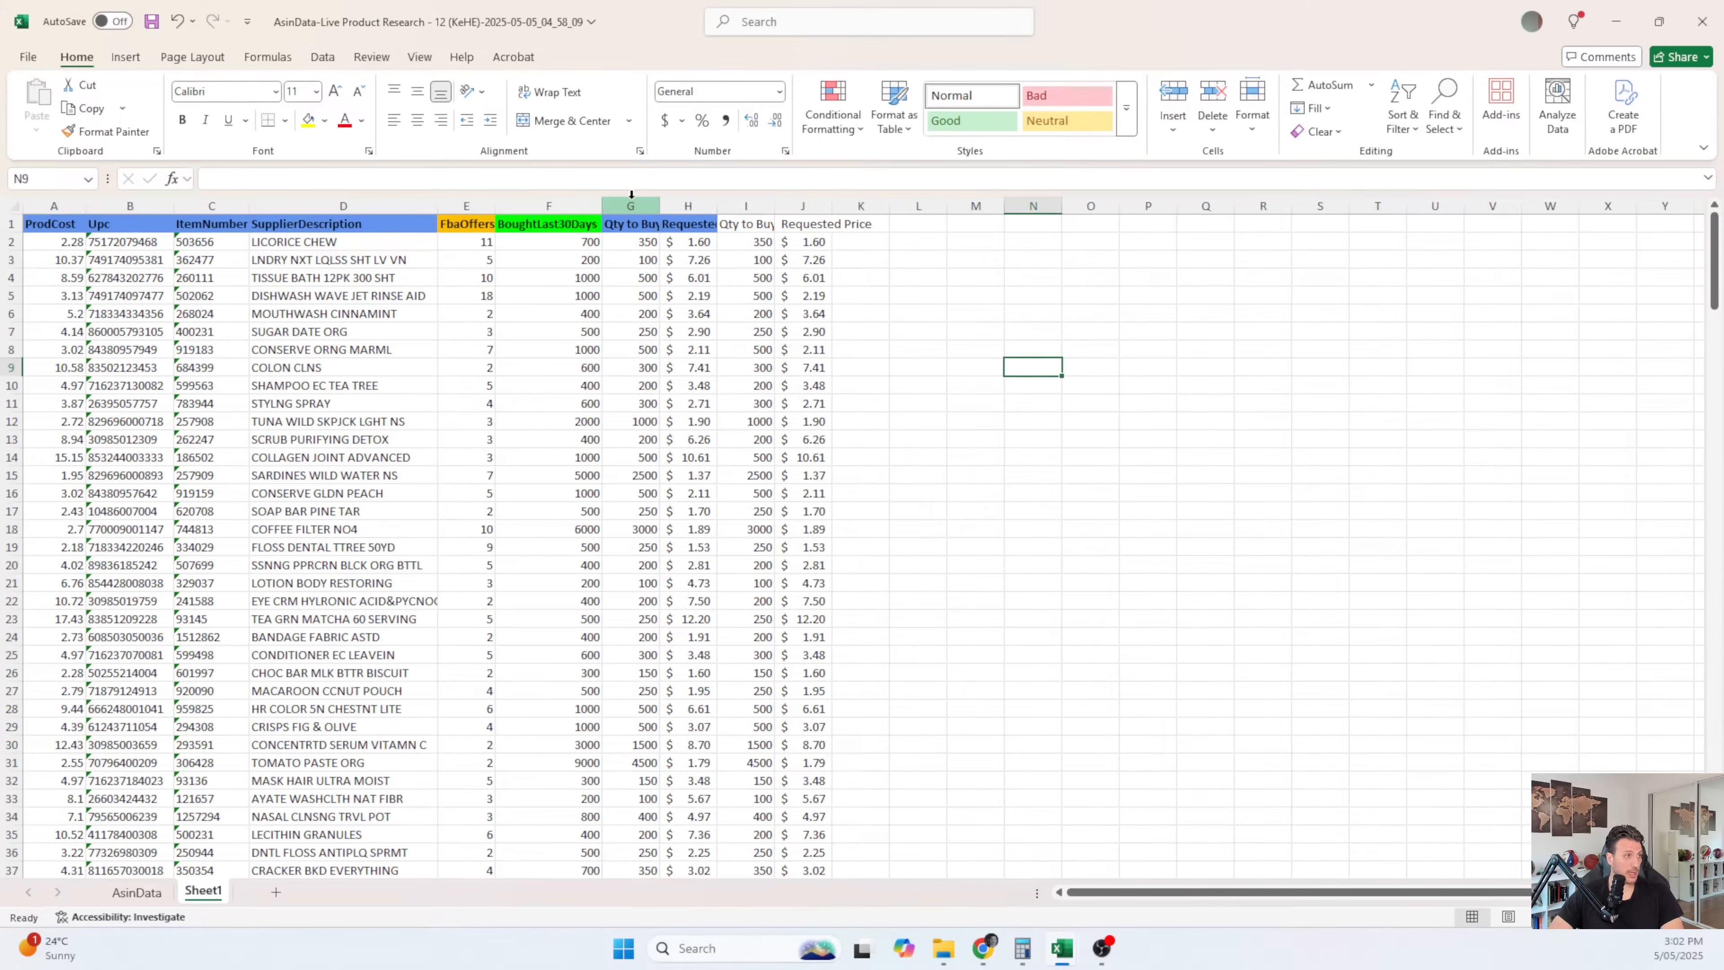
- Copy the formatted Qty to Buy and Requested Price headers from G1:H1 onto I1:J1
left_click_drag(687, 204, 461, 210)
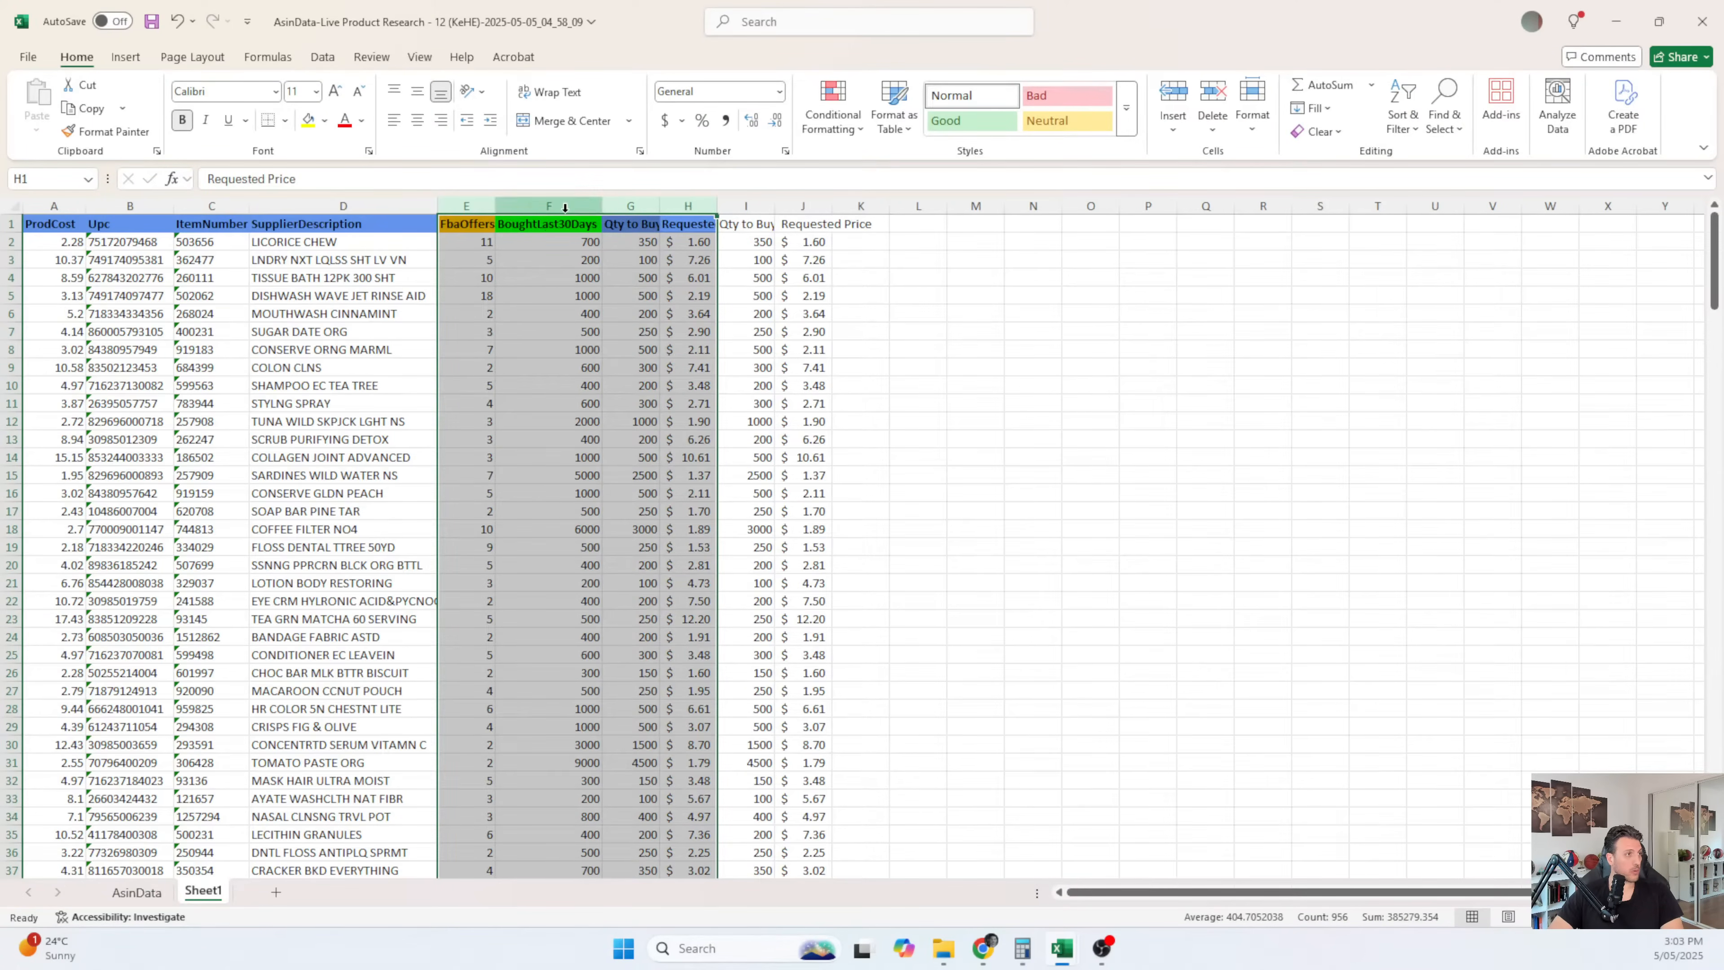
left_click_drag(679, 224, 628, 224)
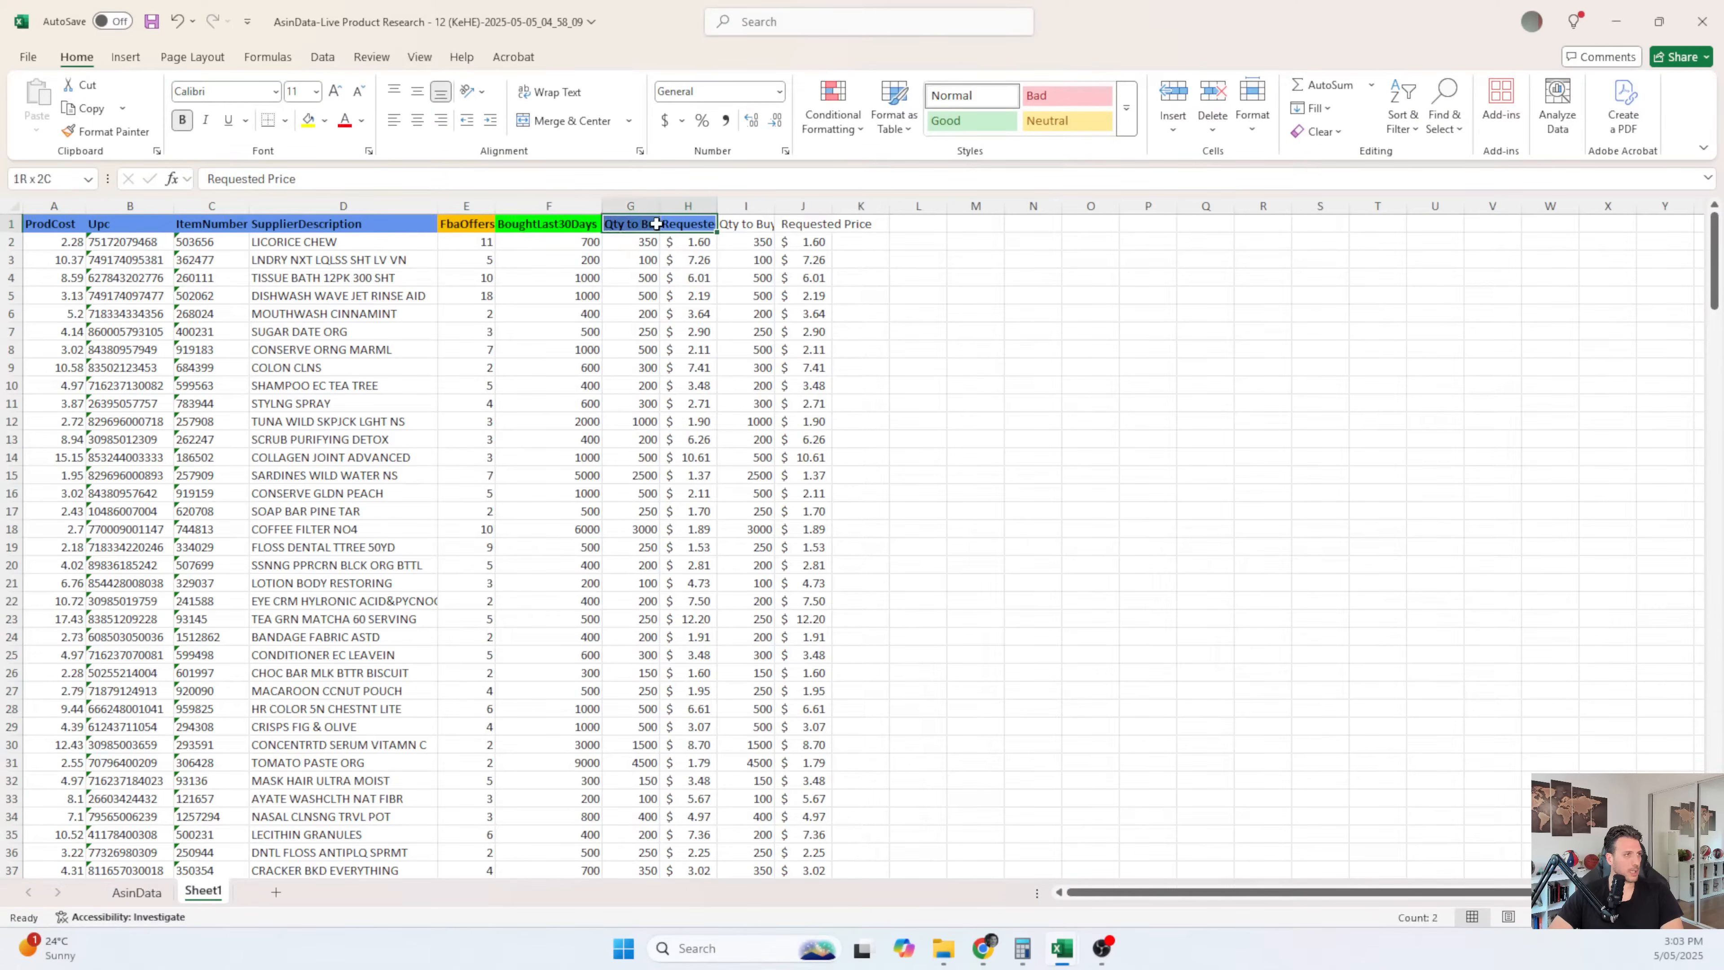
key("ctrl+c")
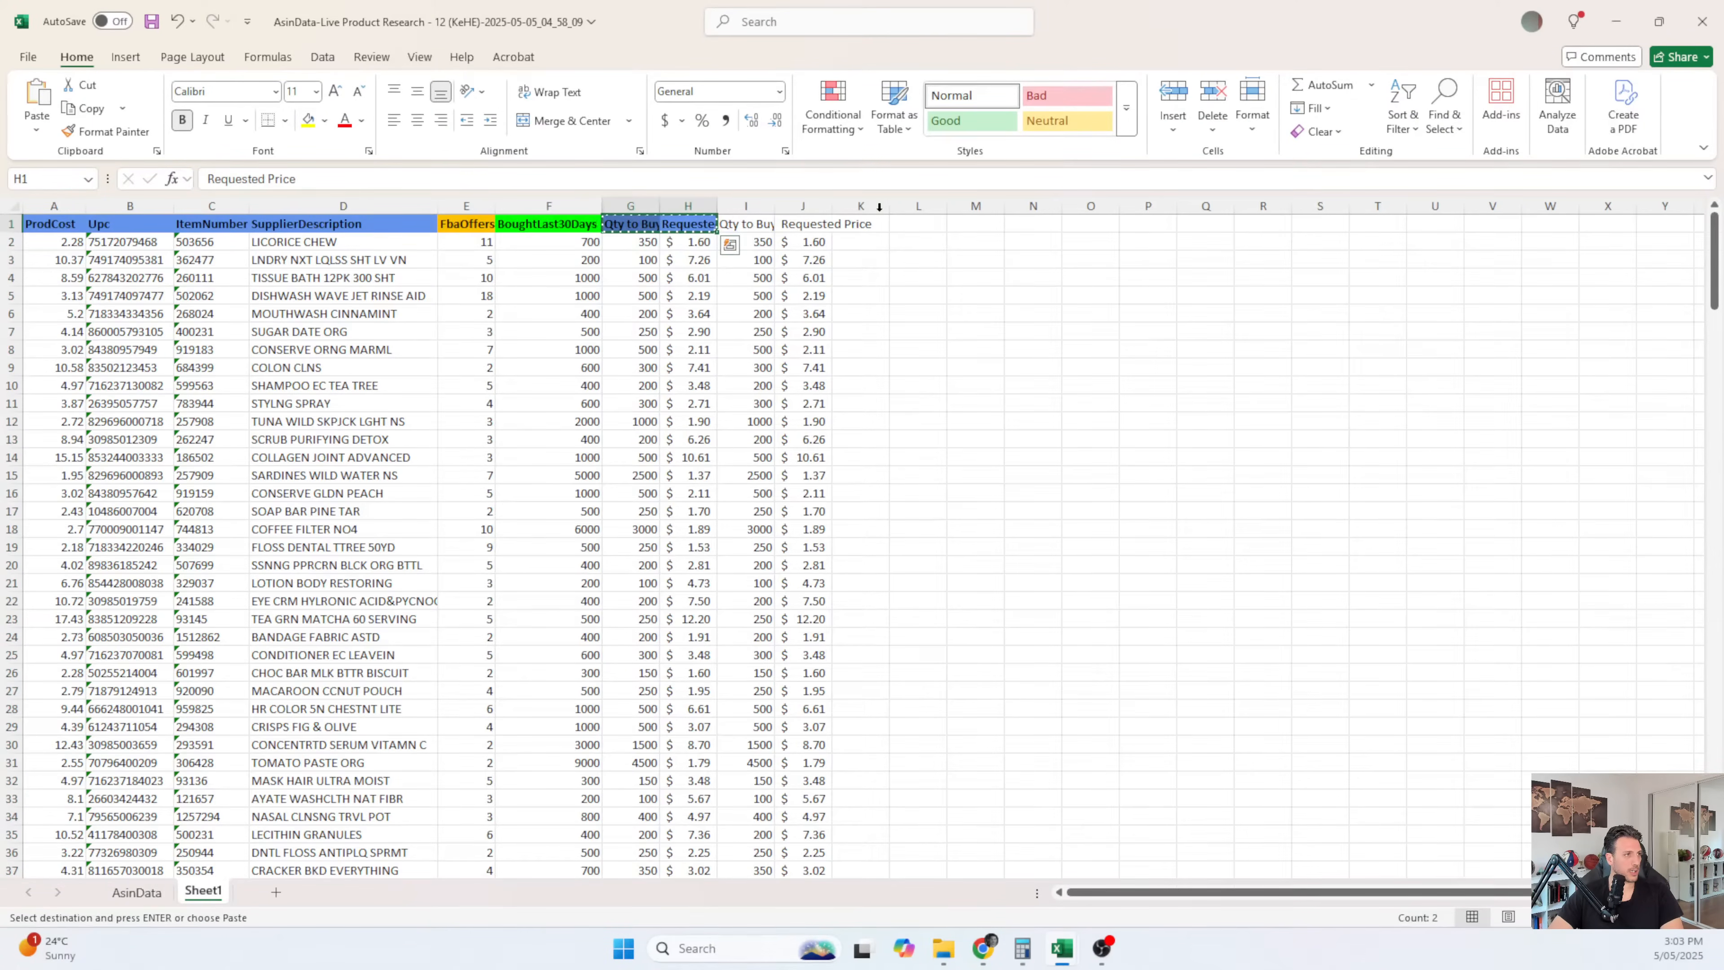
left_click(748, 221)
key("ctrl+v")
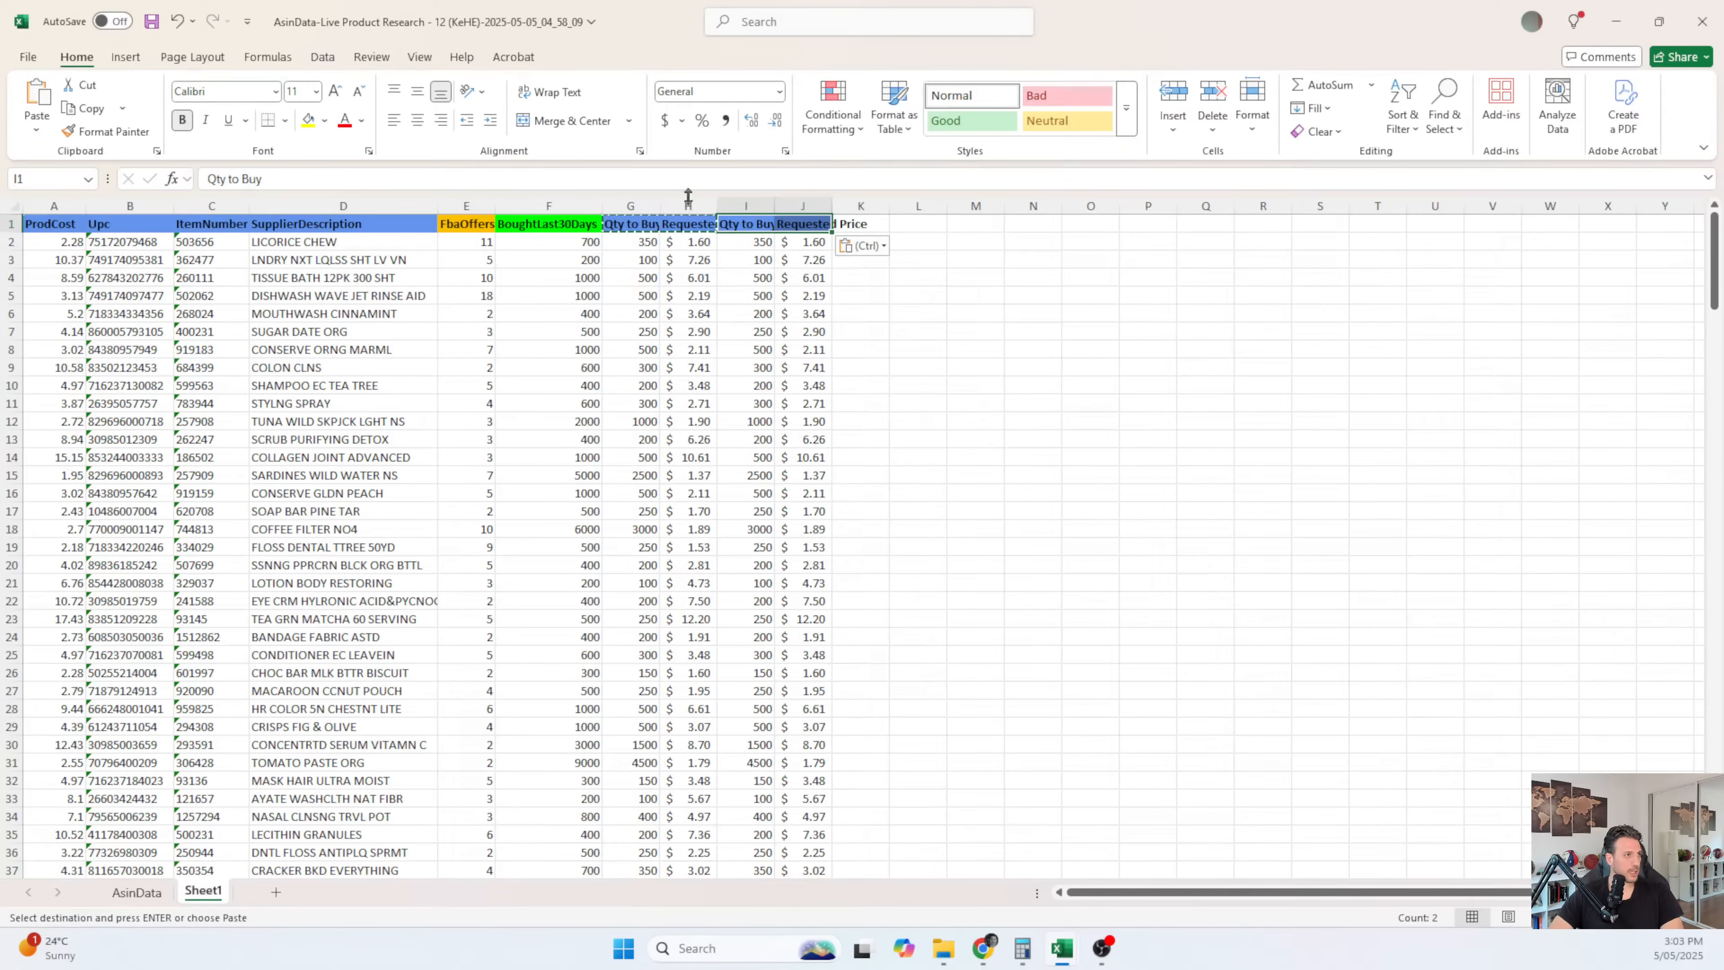
- Delete columns E through H, and fit the width of the remaining Requested Price column to its contents
left_click_drag(688, 204, 469, 206)
right_click(478, 207)
left_click(568, 407)
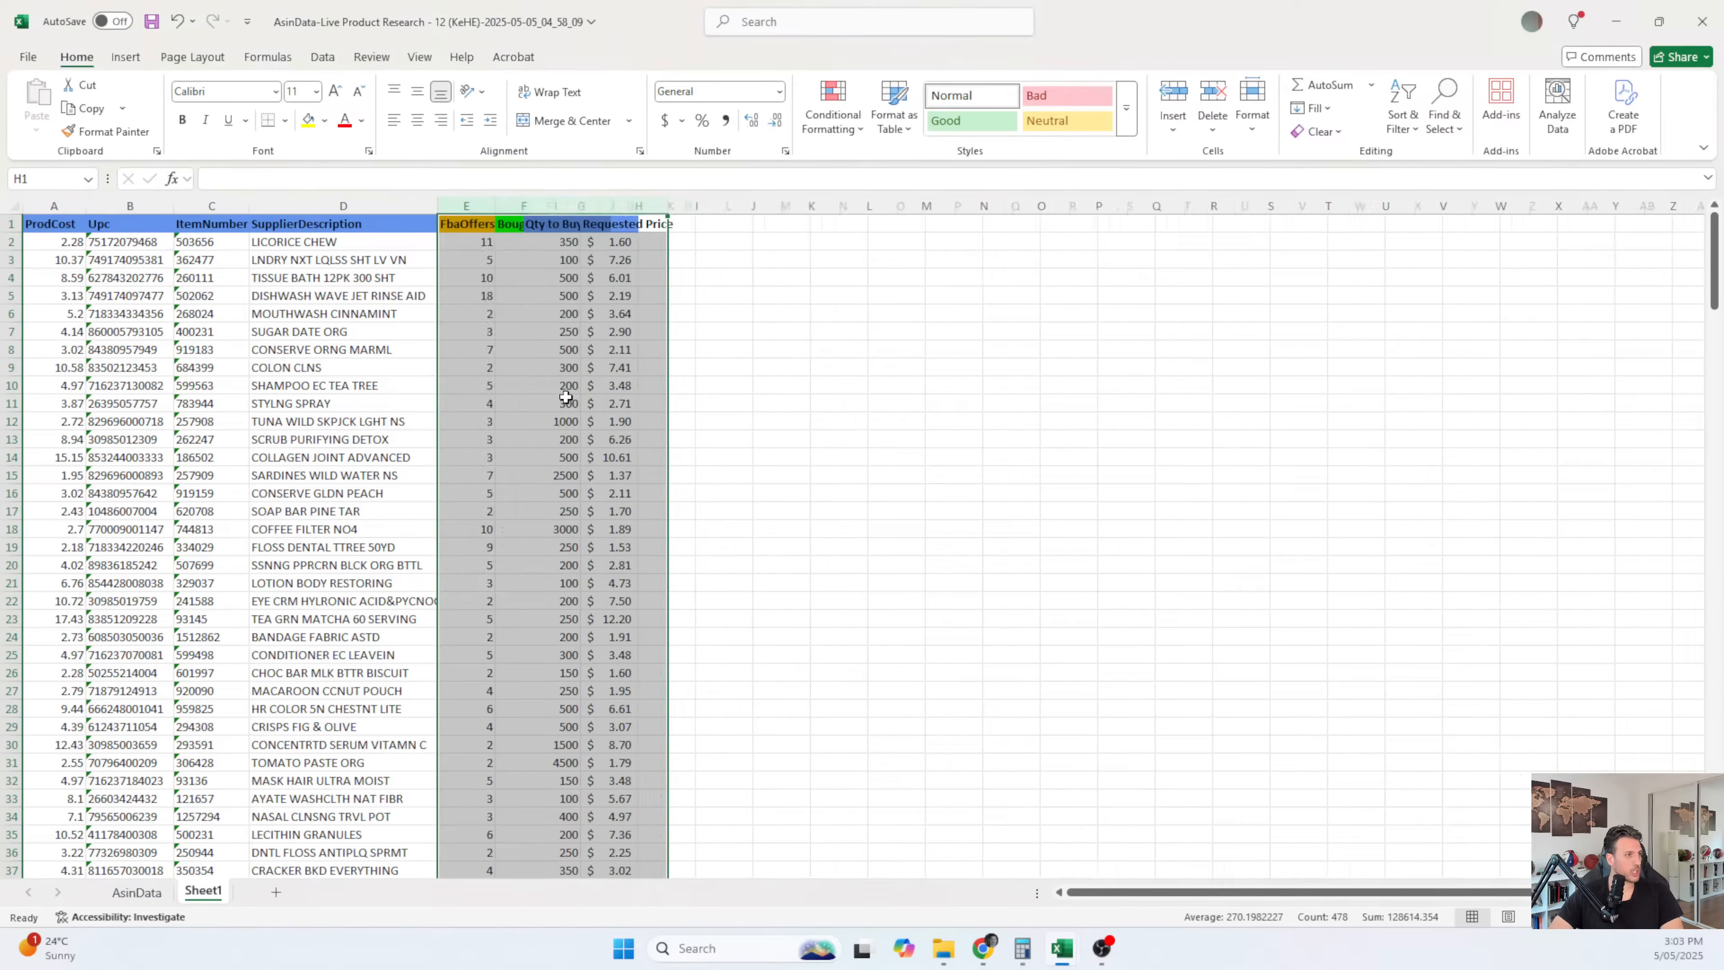
left_click(752, 347)
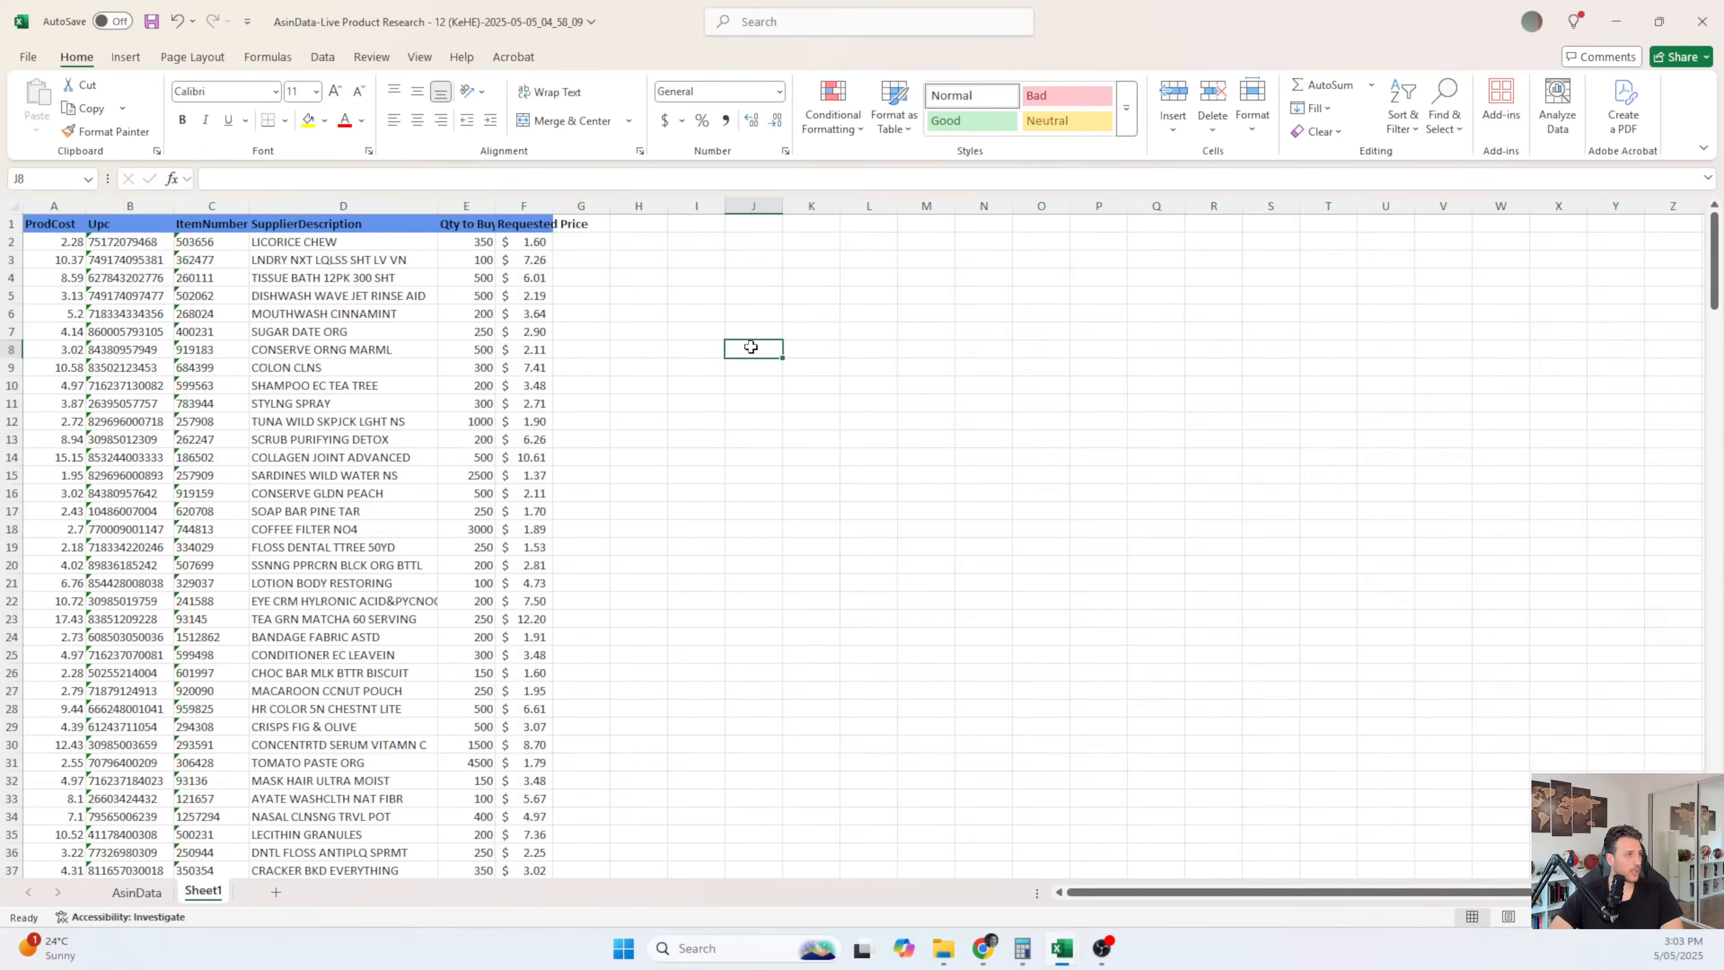
double_click(553, 205)
left_click(712, 361)
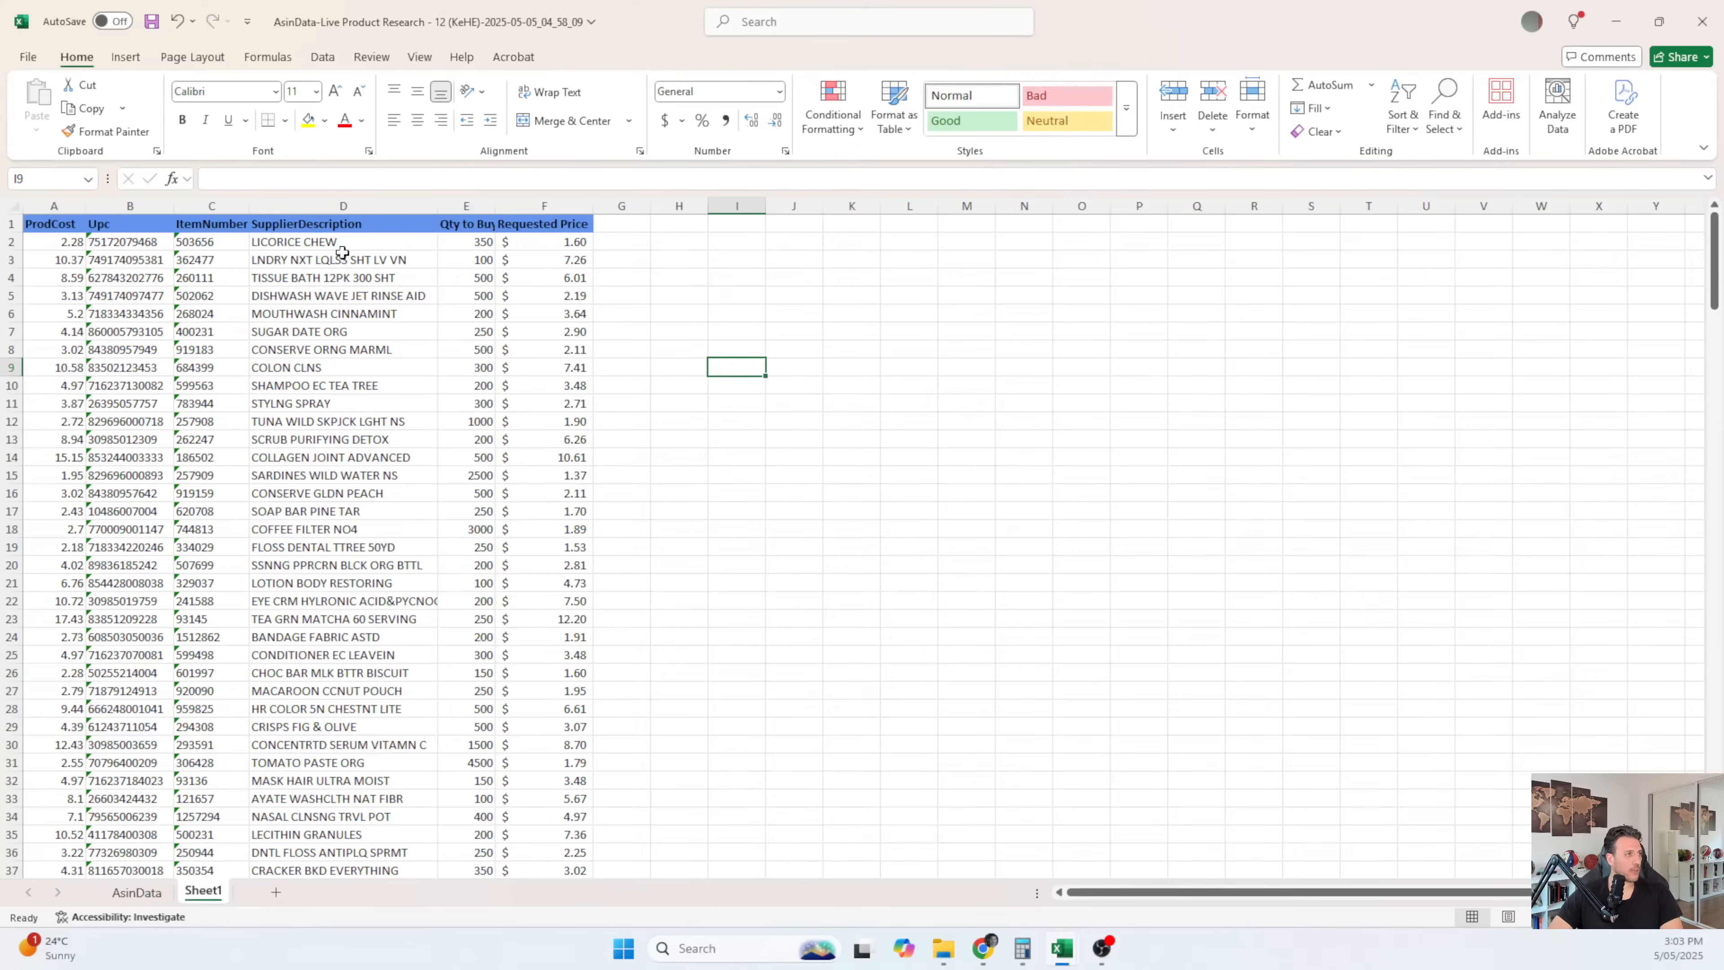
- Review the first product's Qty to Buy, Requested Price and ProdCost, and reduce the workbook window to uncover the supplier page behind it
left_click(577, 242)
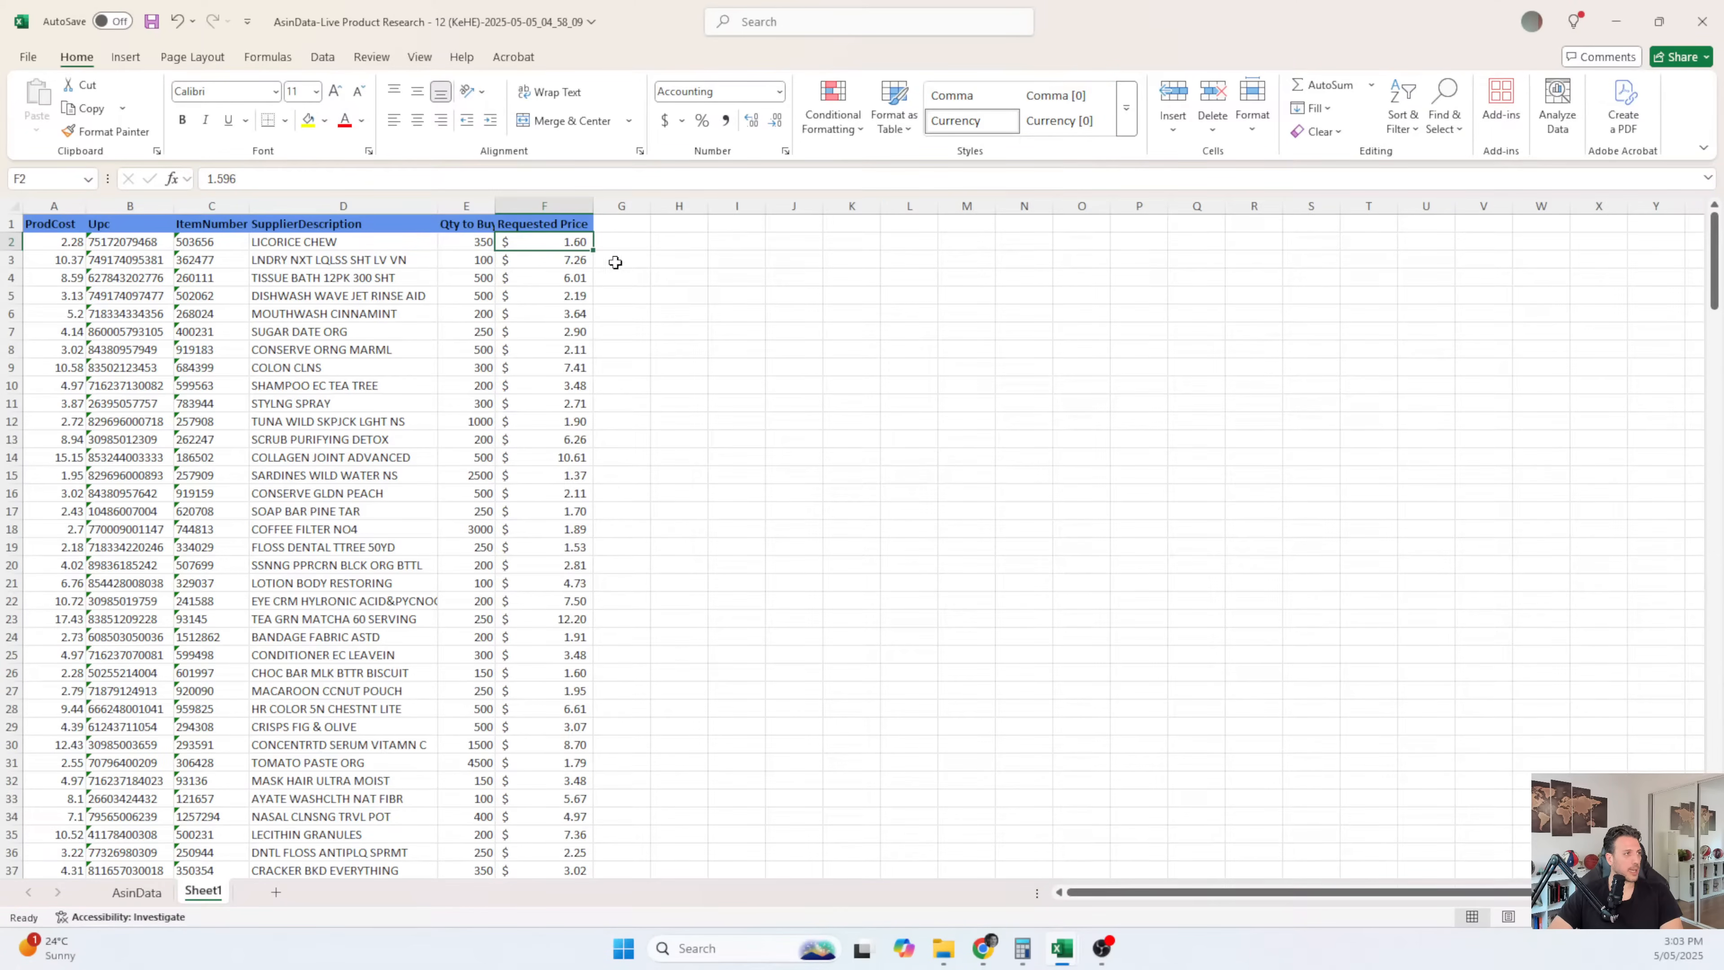
left_click(475, 246)
left_click(547, 241)
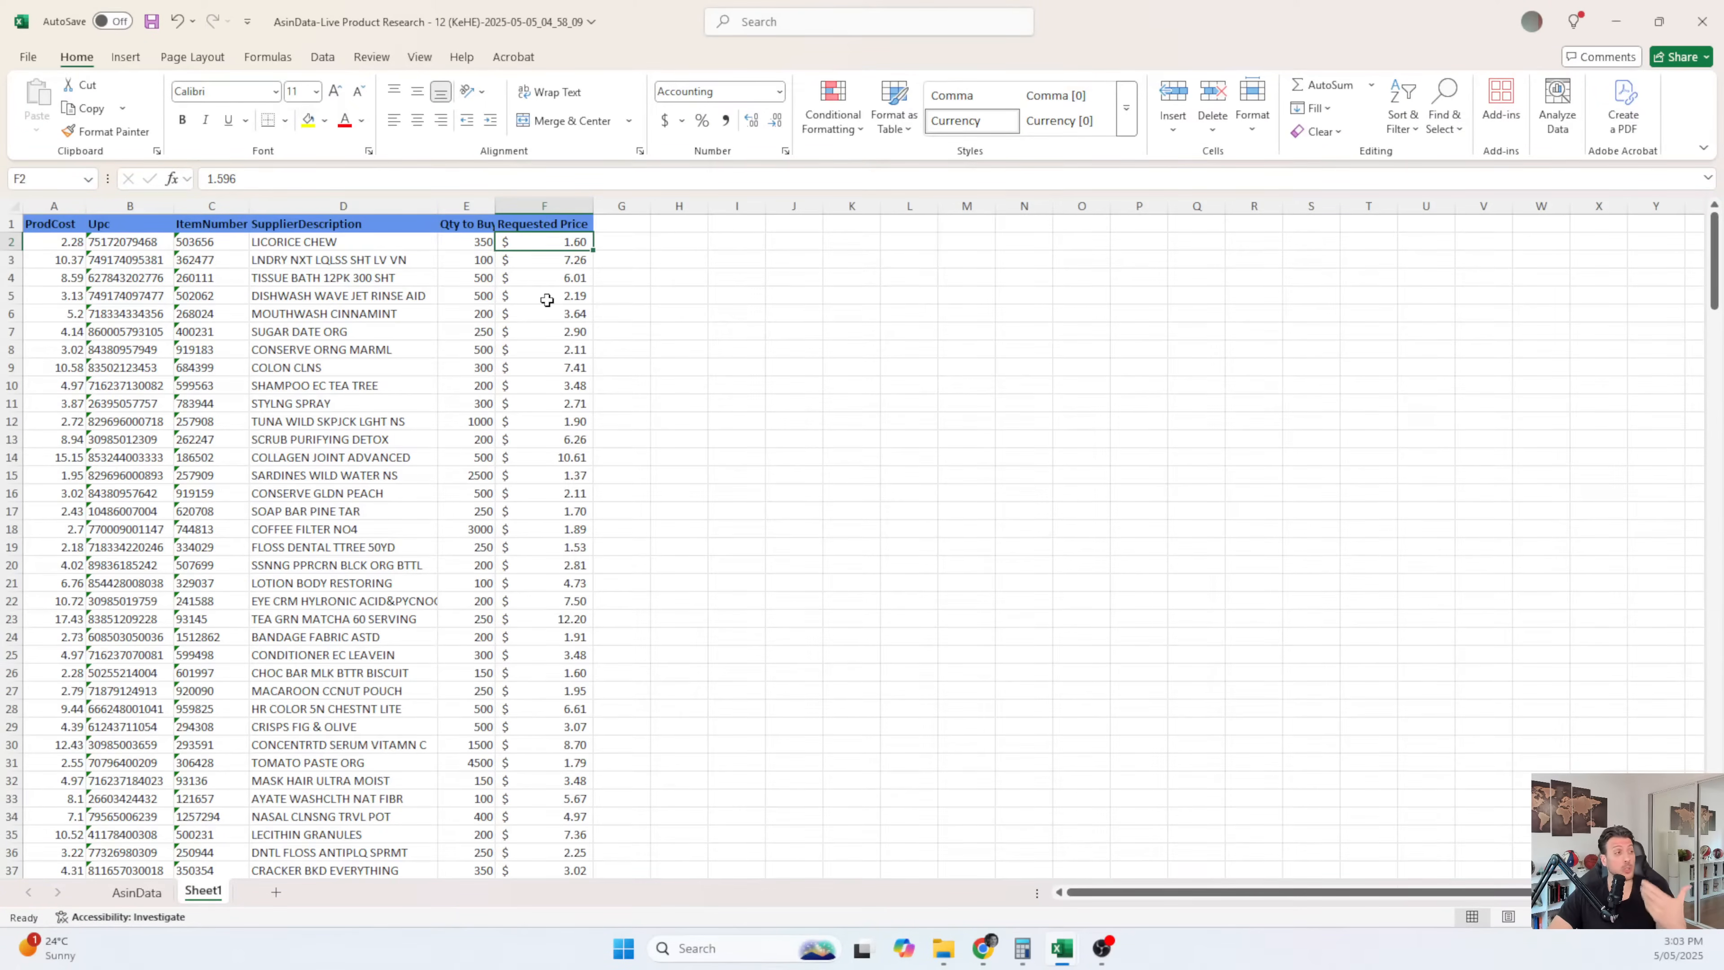
left_click(475, 246)
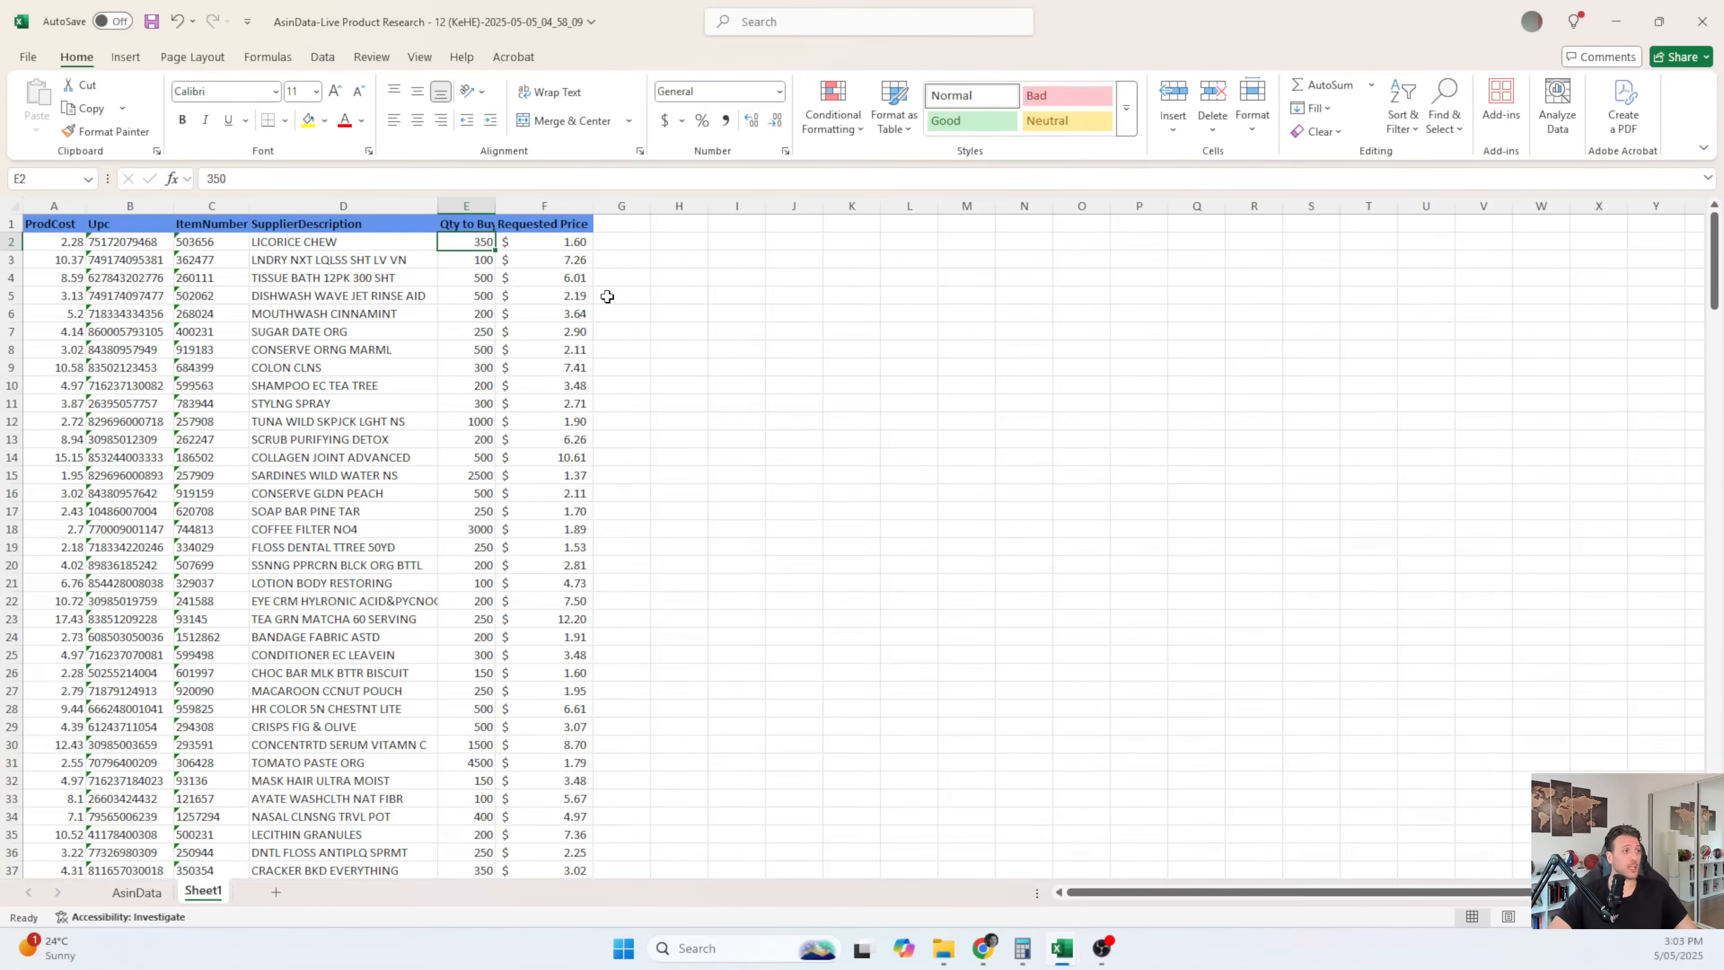
left_click(519, 246)
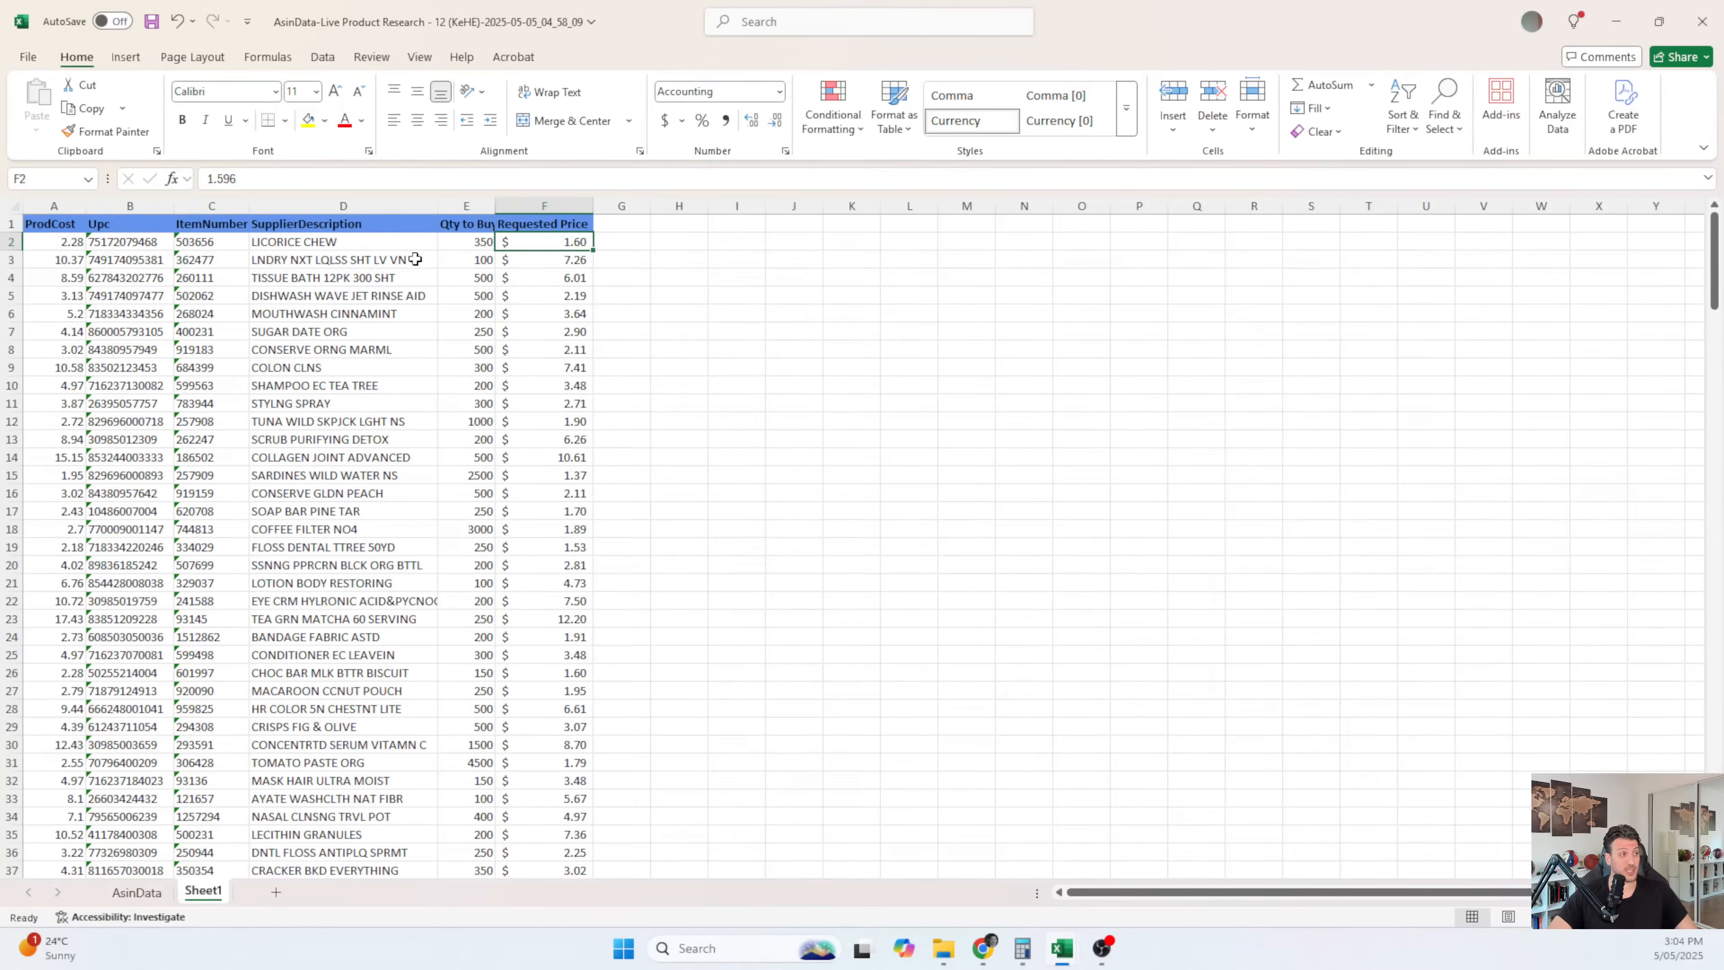
left_click(56, 249)
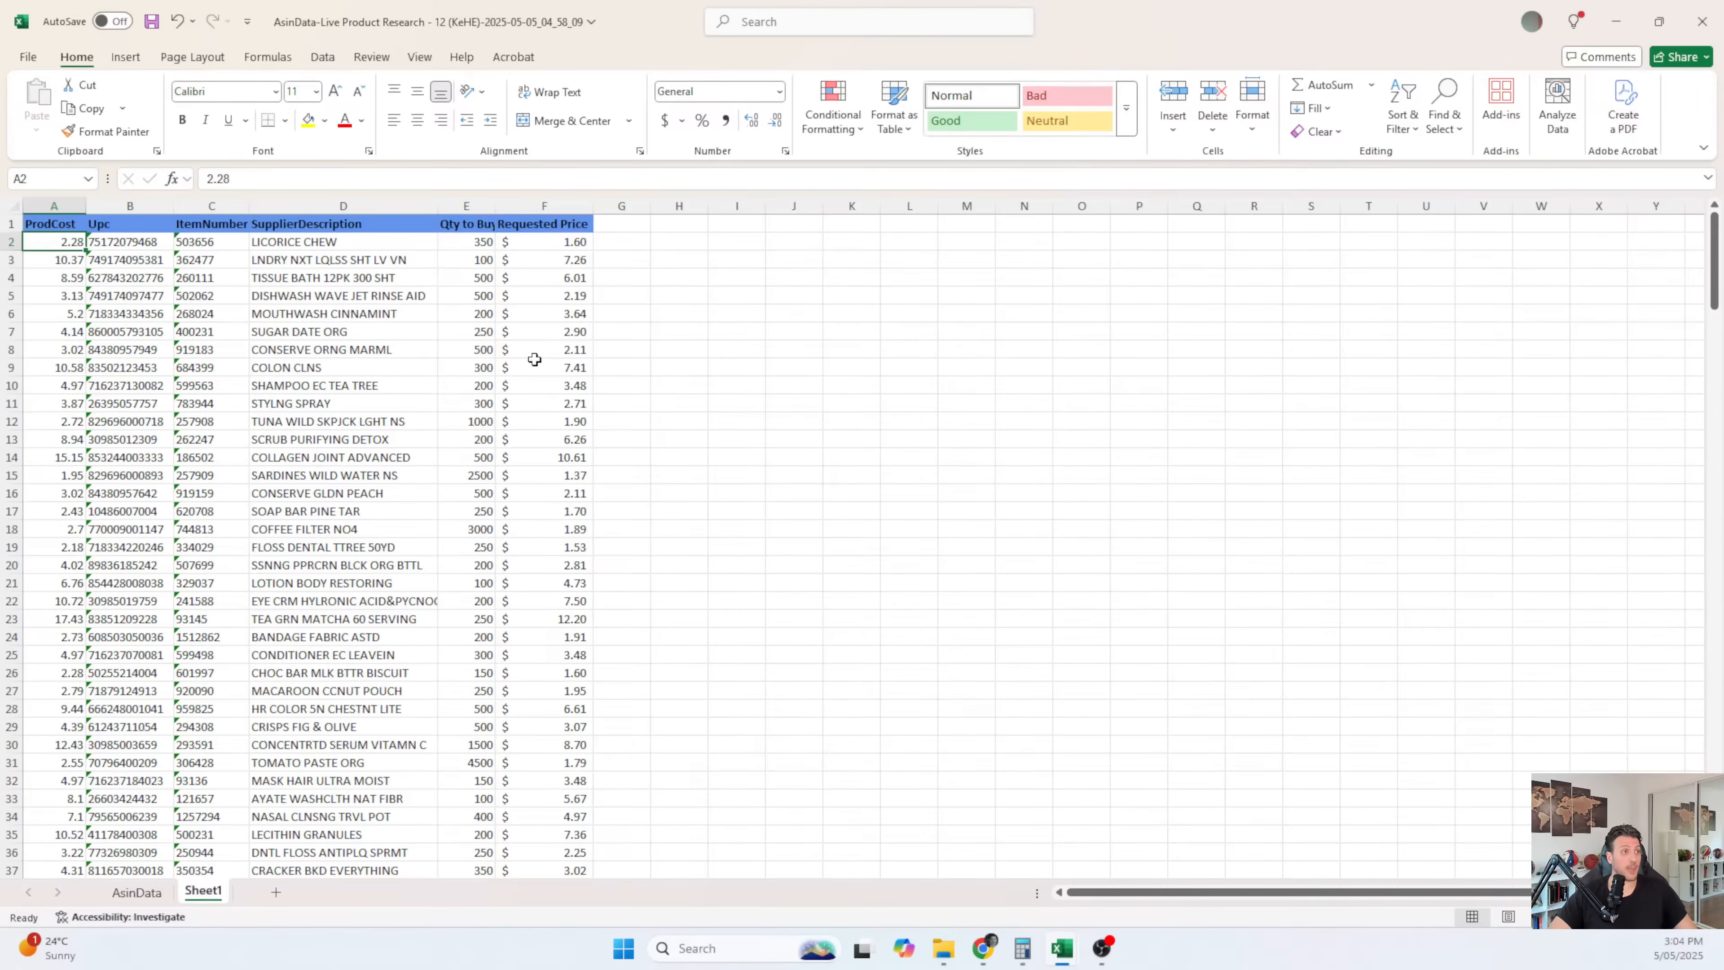
left_click_drag(1163, 13, 1052, 185)
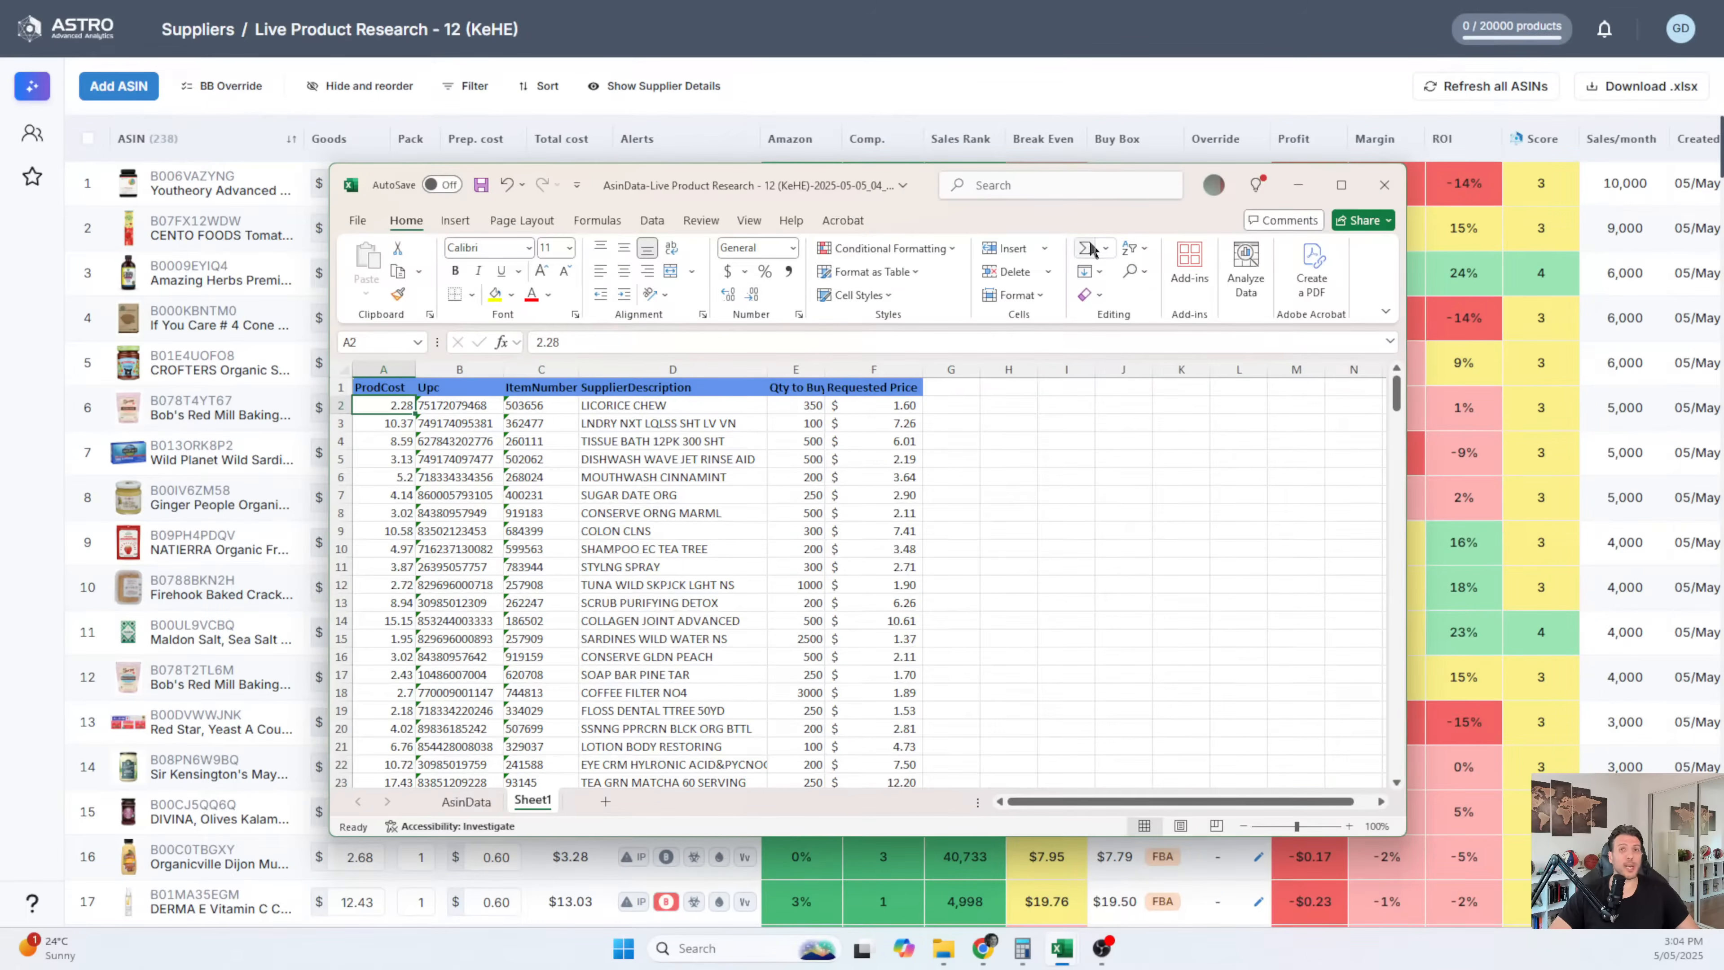